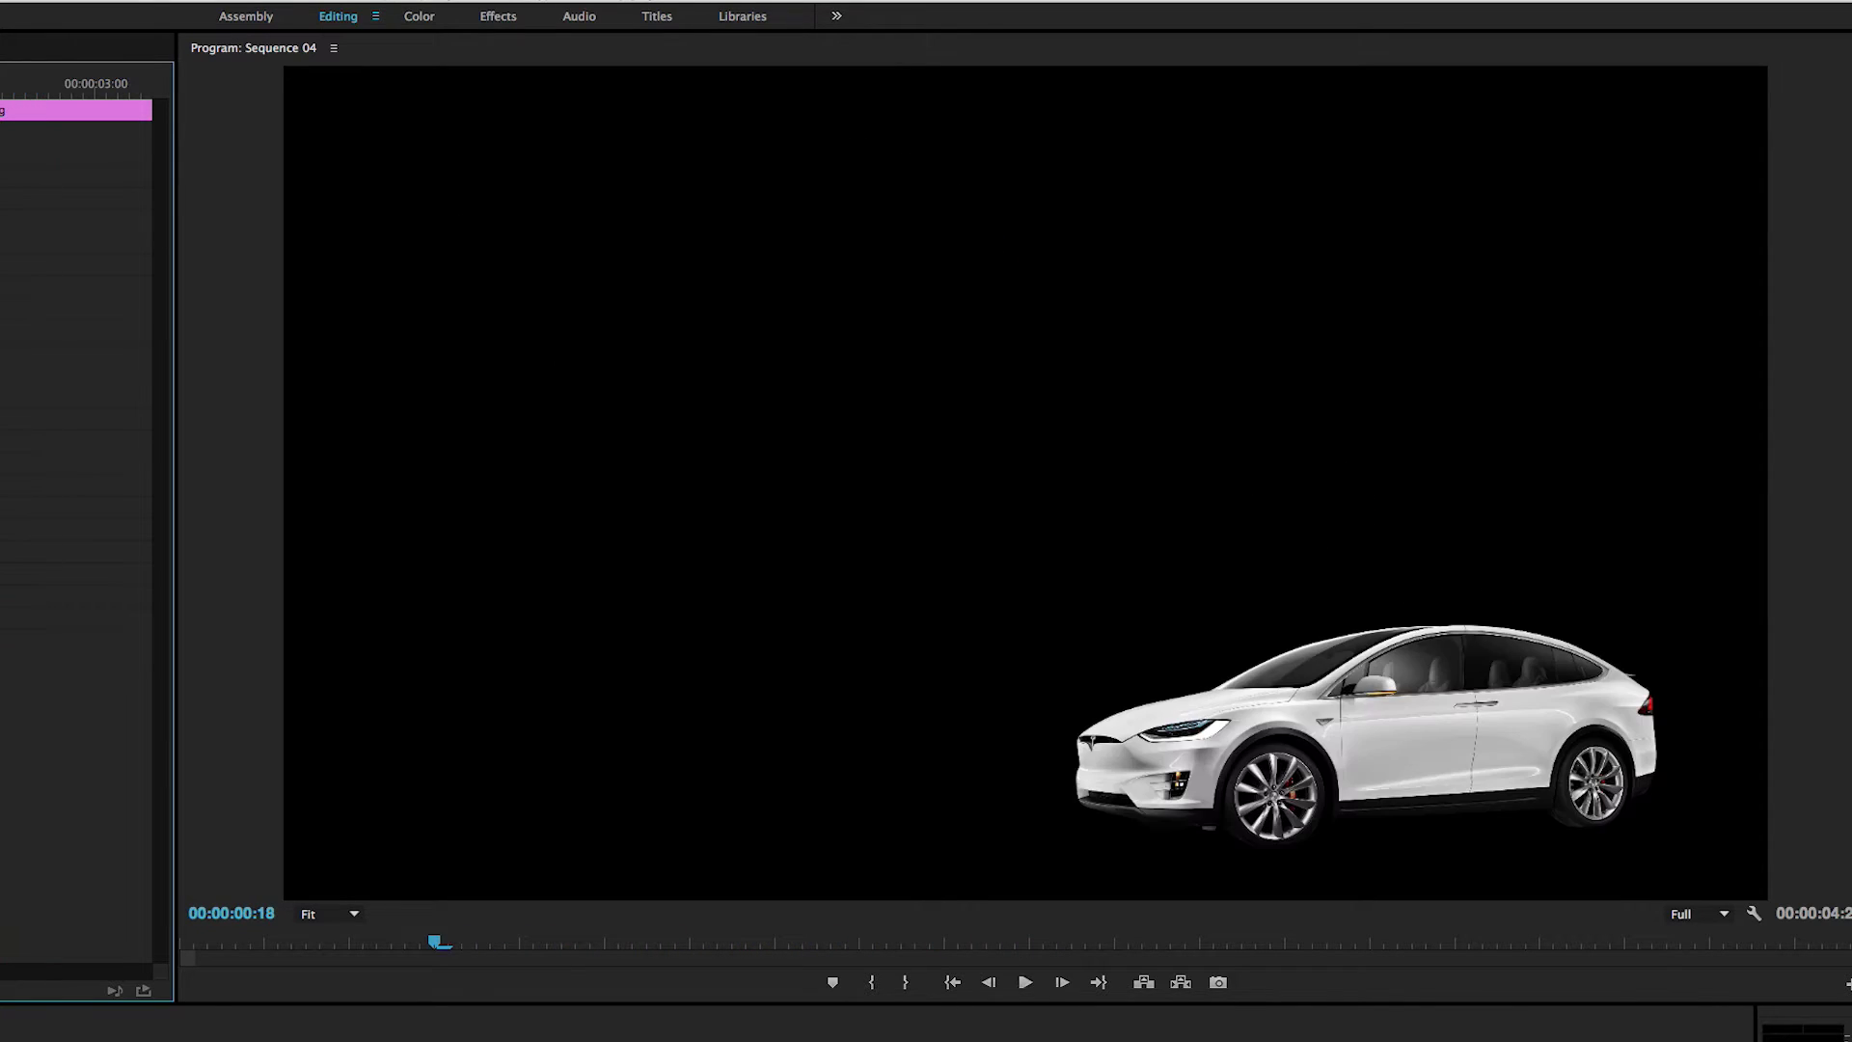
# Play back the car animation, then switch on motion blur for the green-circle composition
pyautogui.press('space')
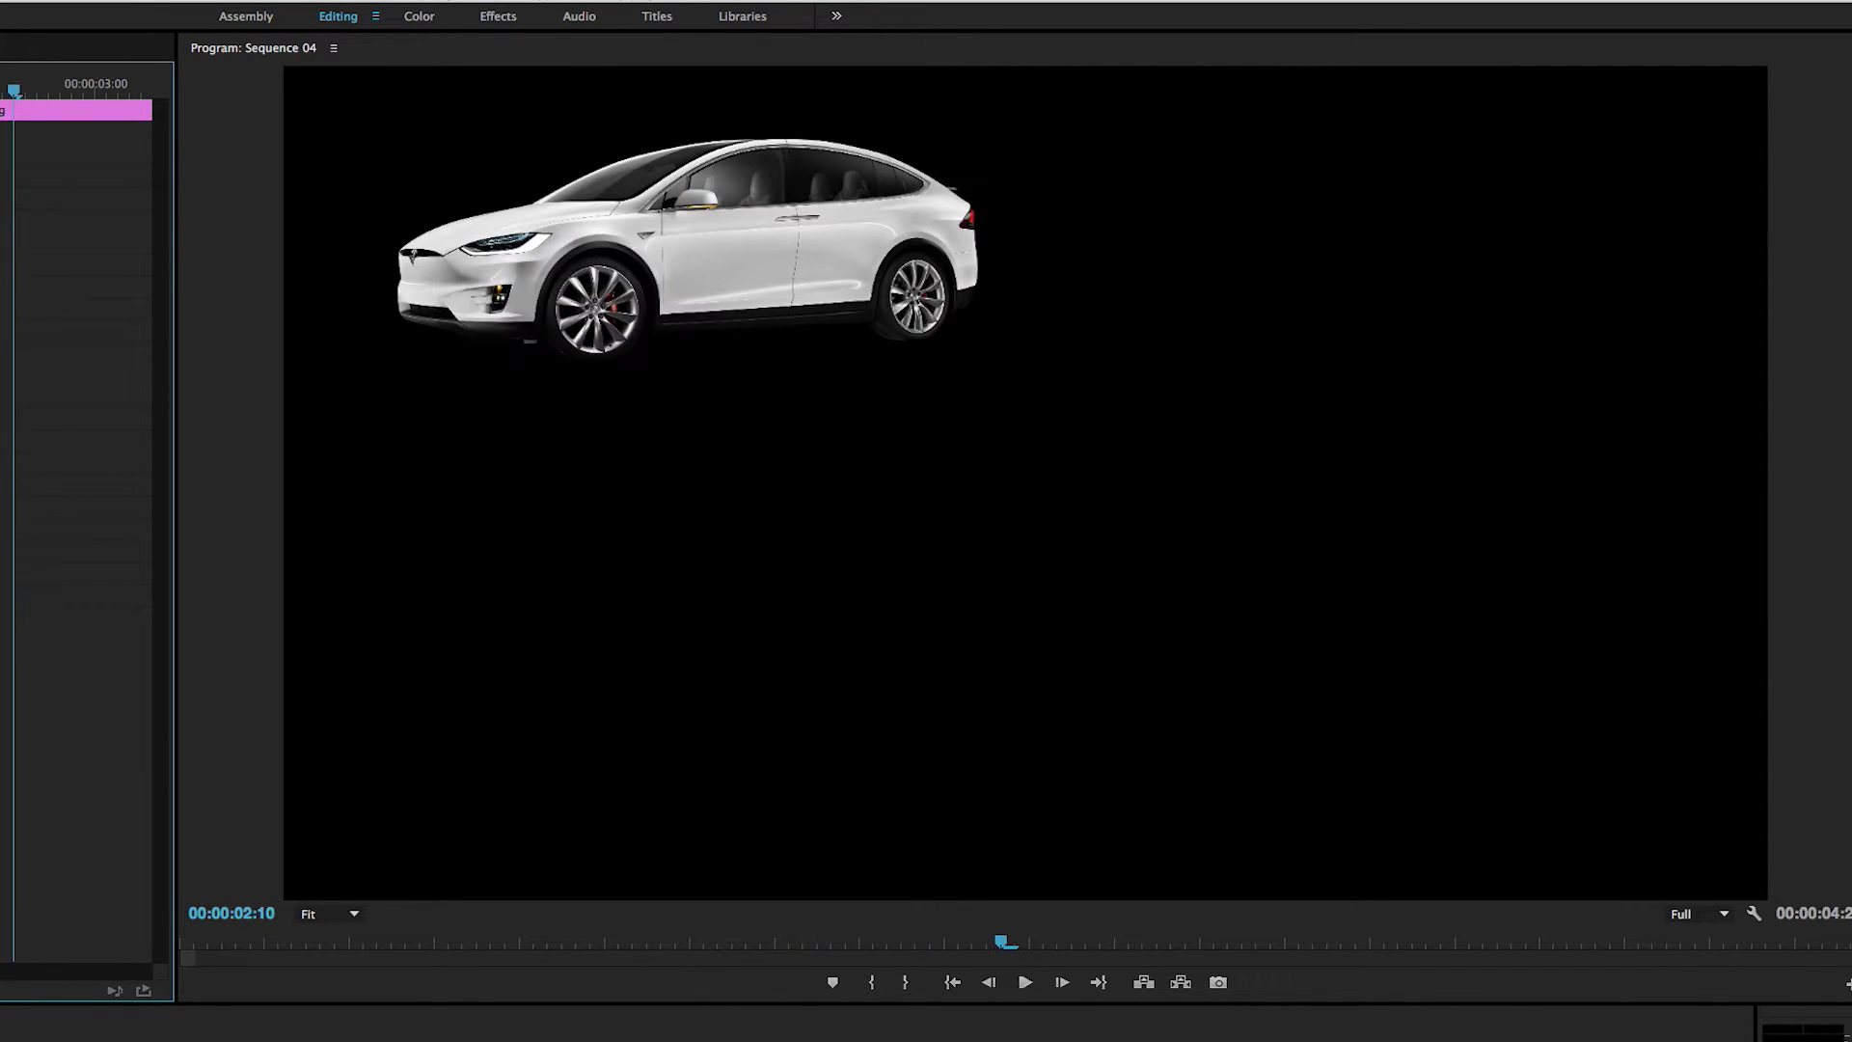
pyautogui.press('space')
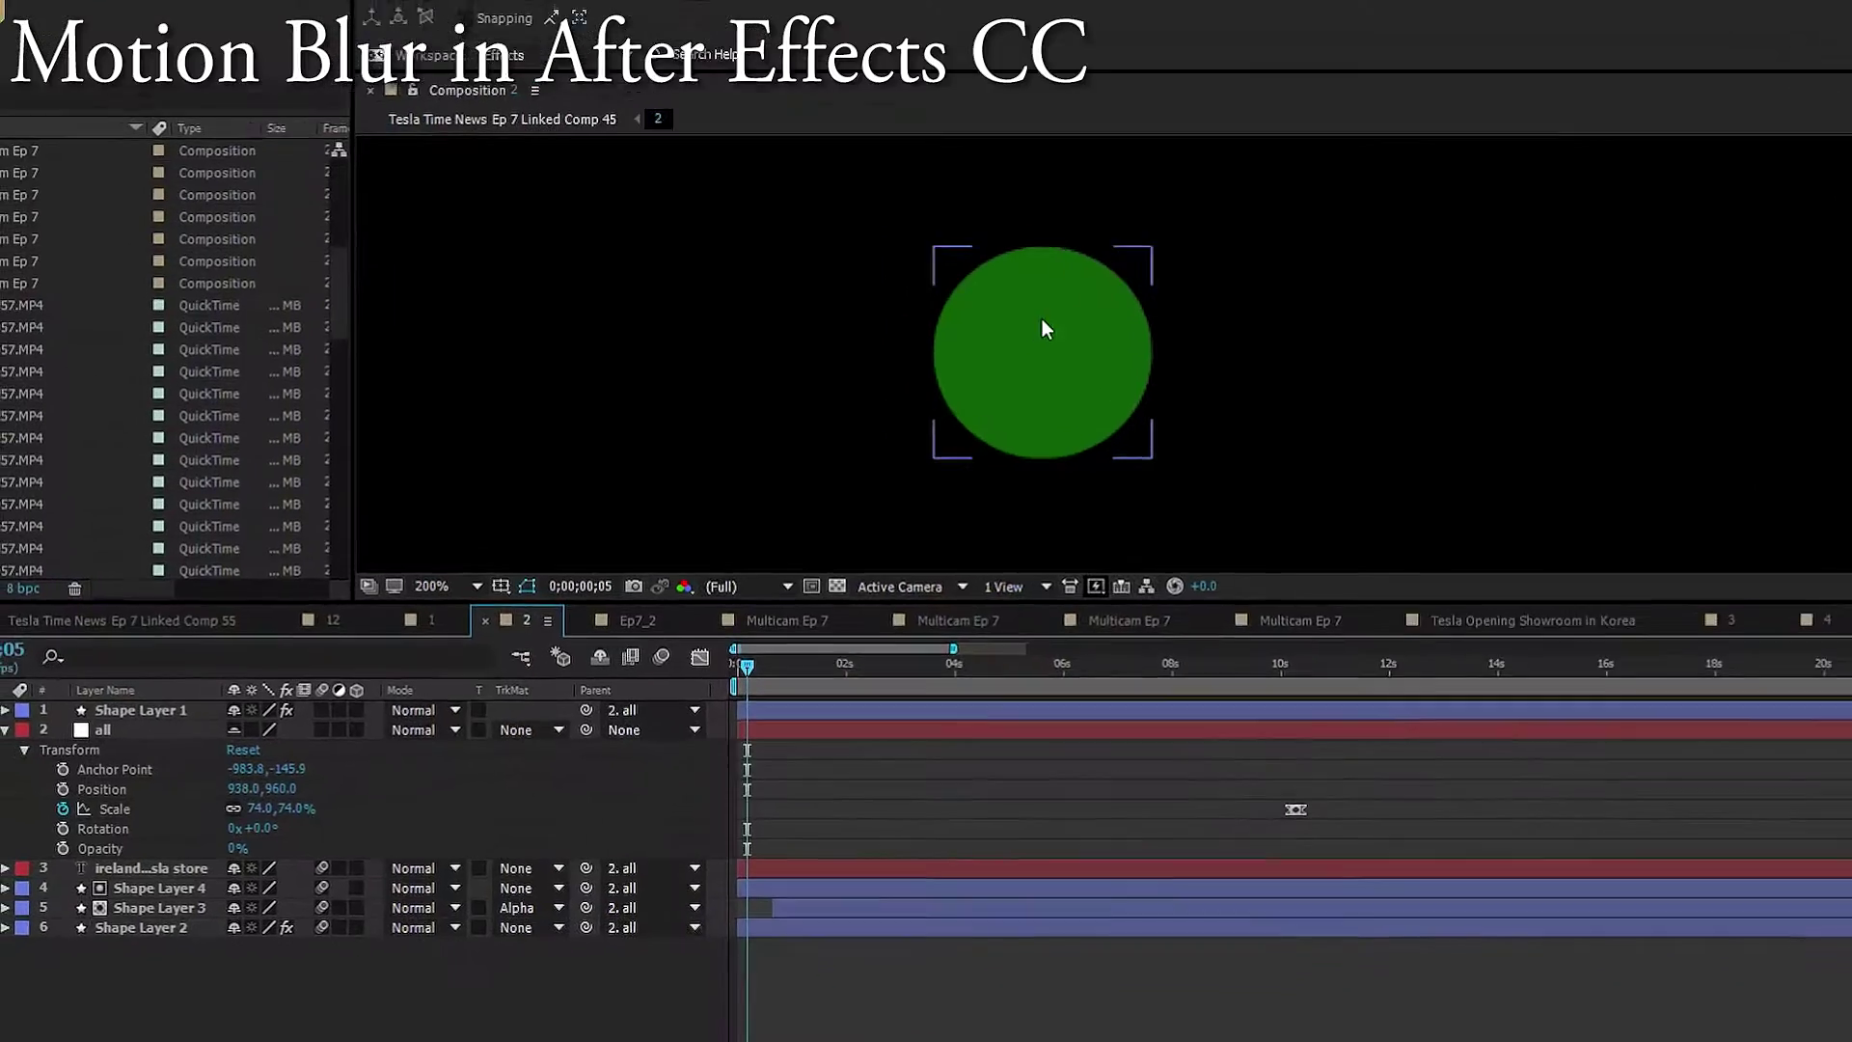
pyautogui.click(662, 650)
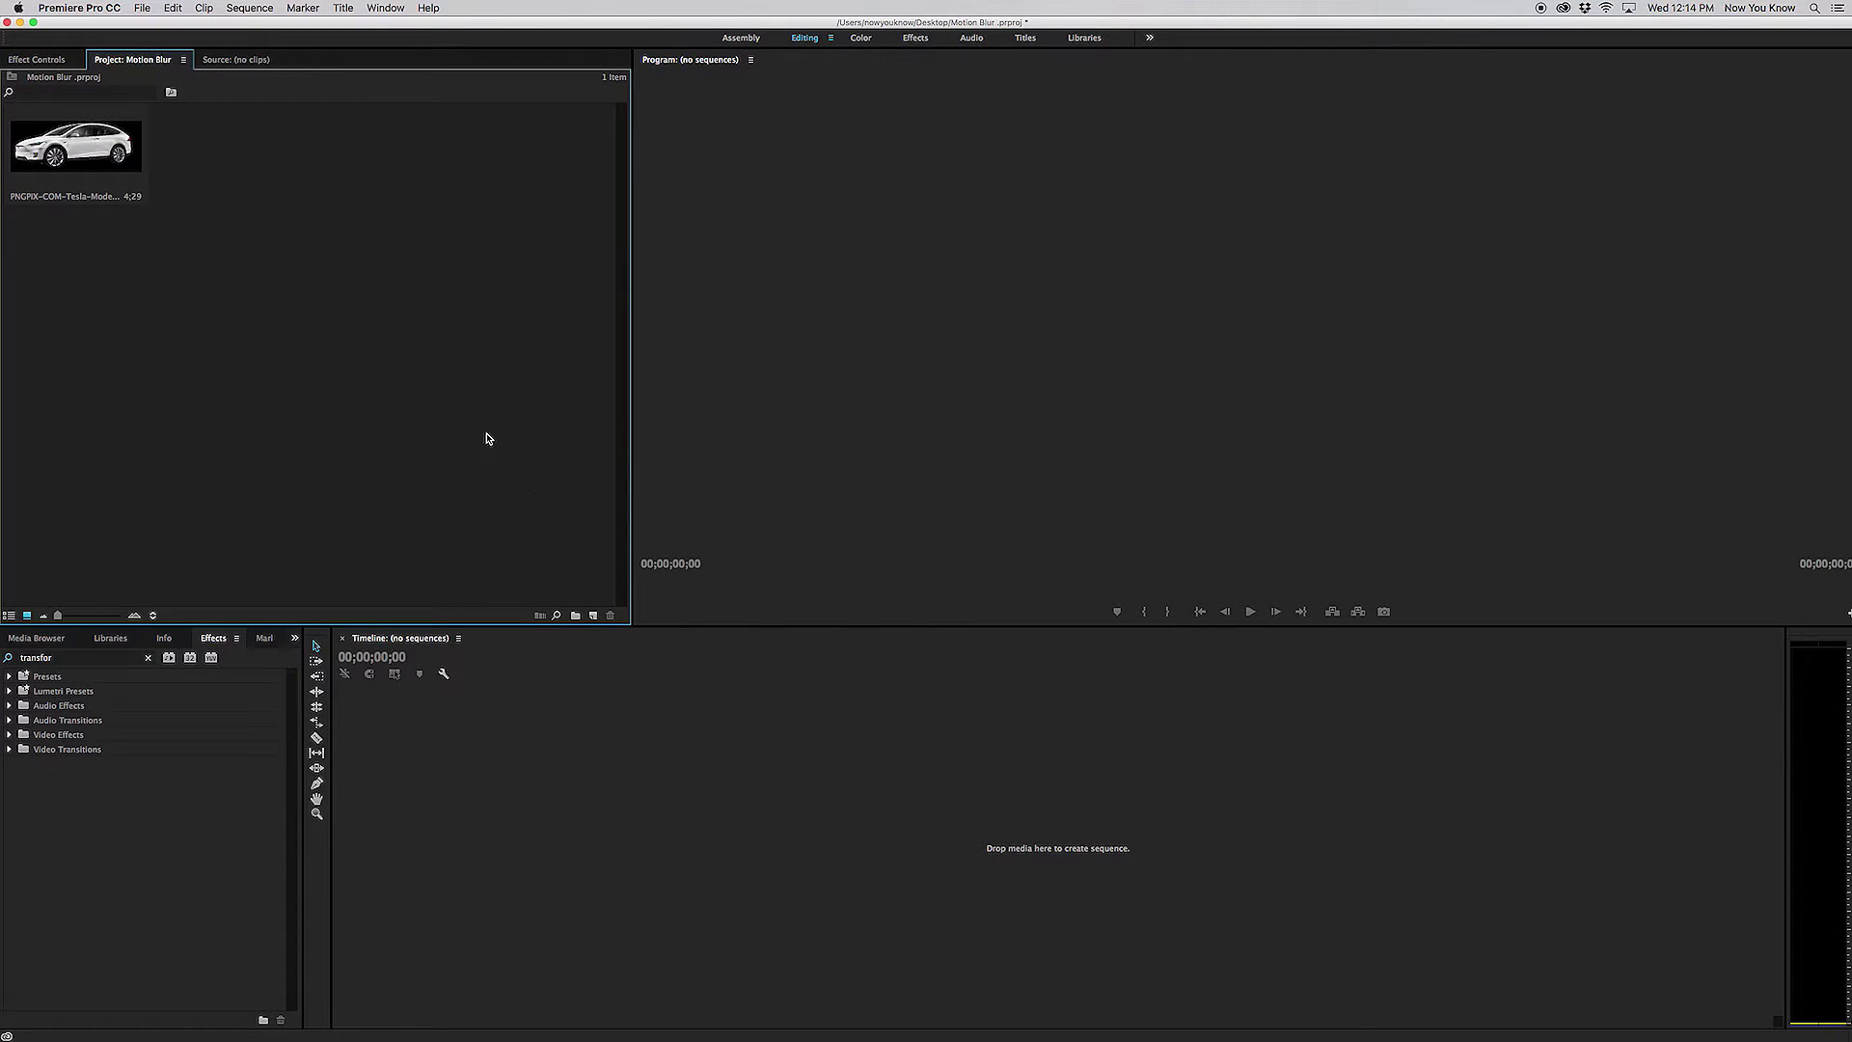
# Create Sequence 04 through New Item > Sequence using the ARRI 1080p 23.976 preset
pyautogui.rightClick(487, 439)
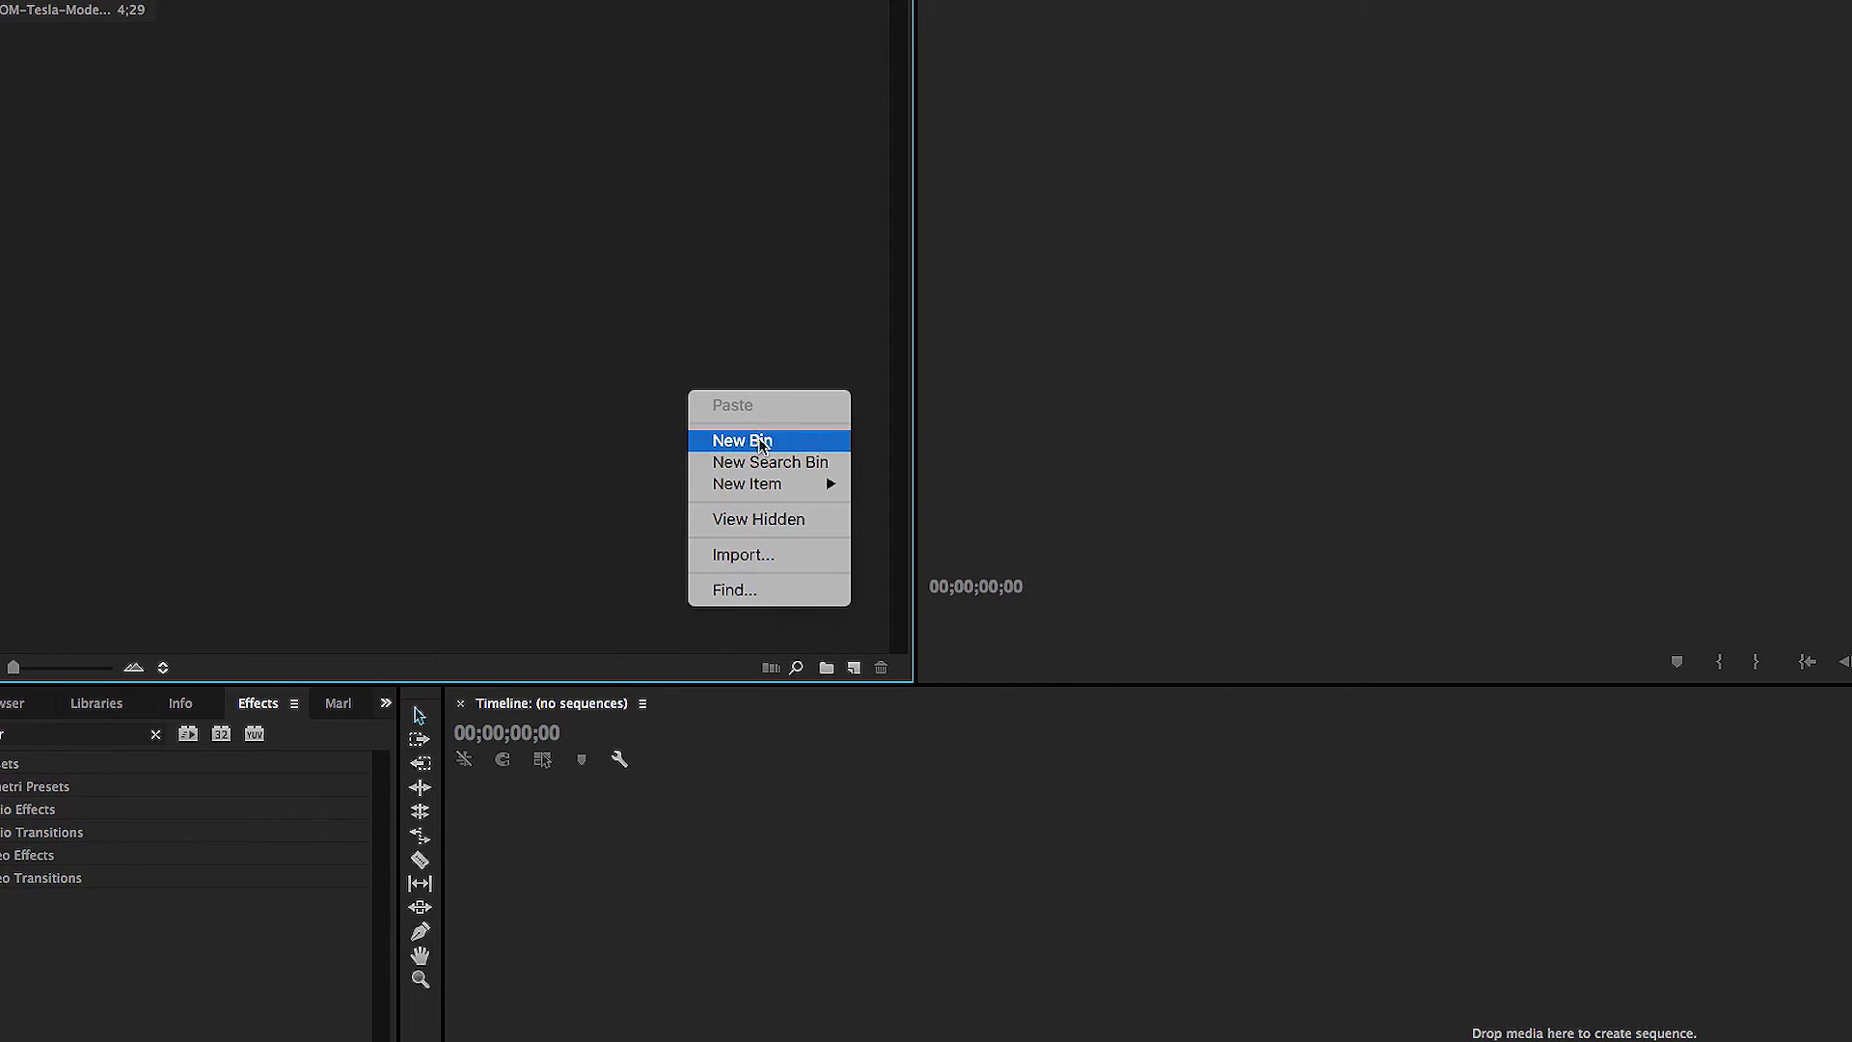
pyautogui.moveTo(757, 488)
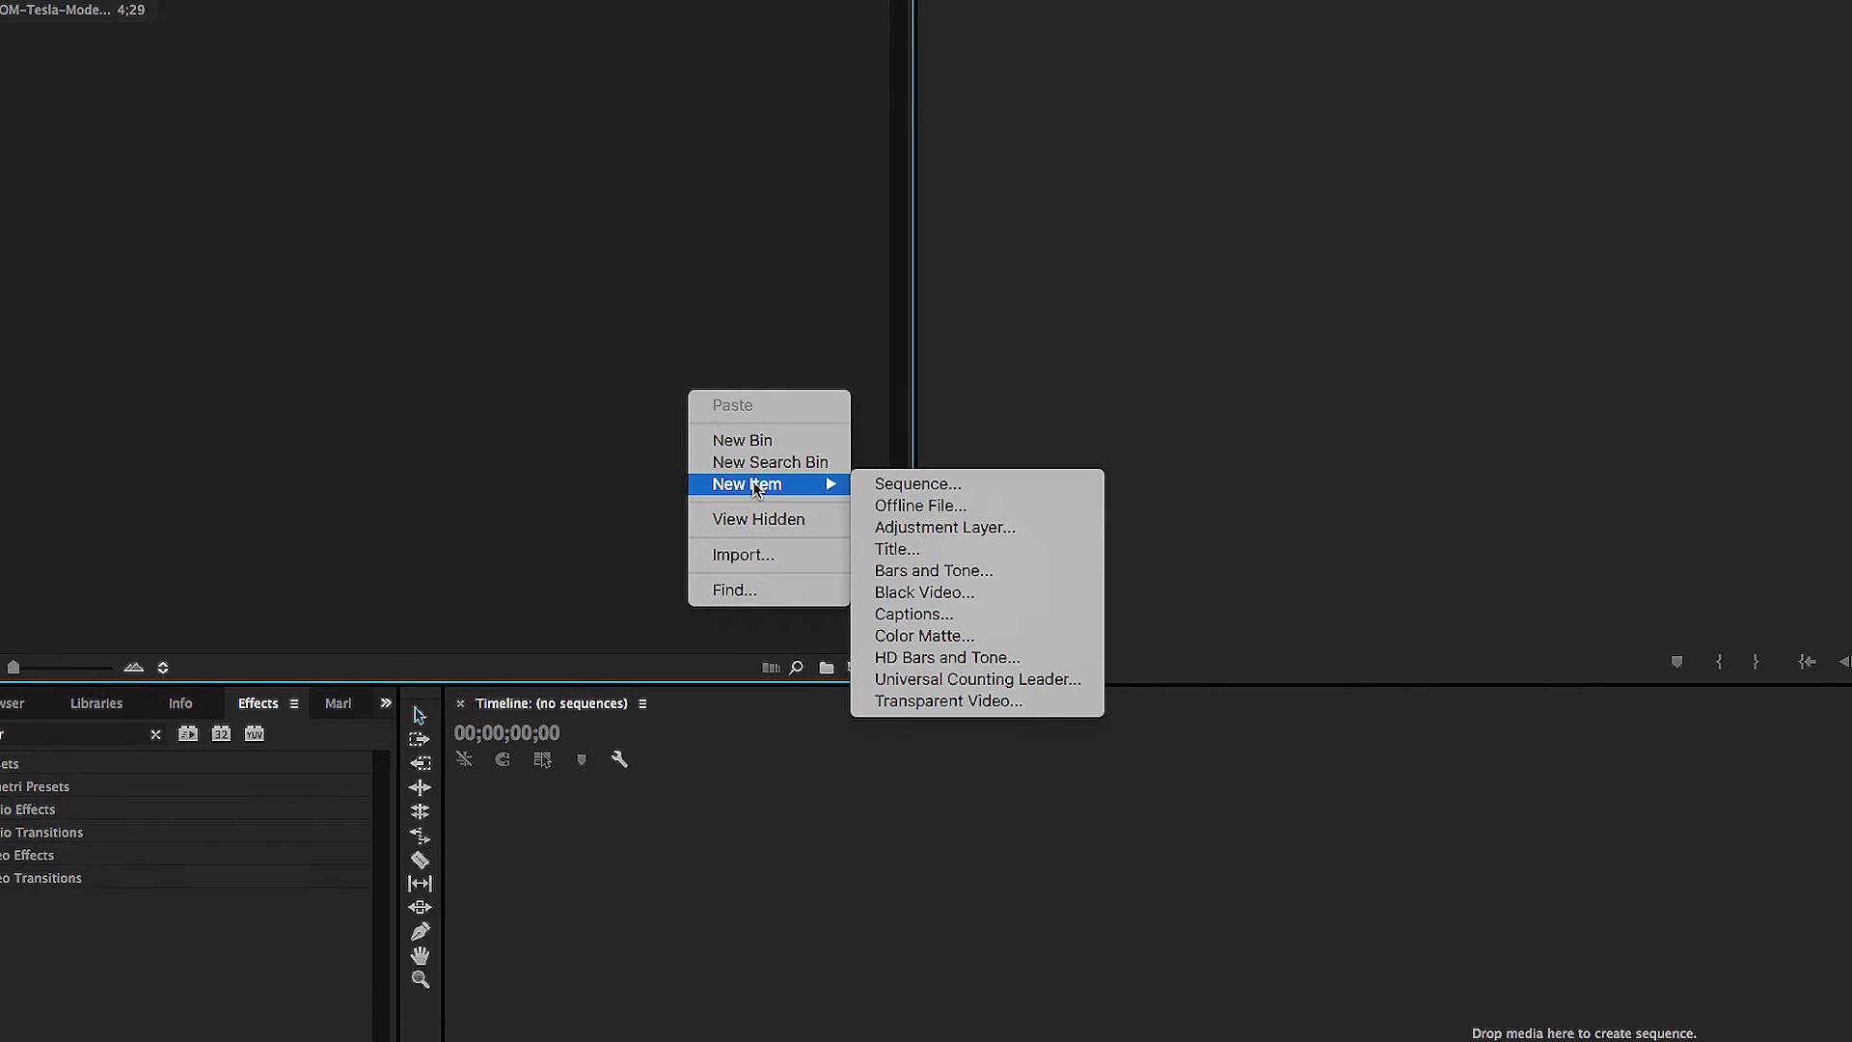
pyautogui.click(955, 485)
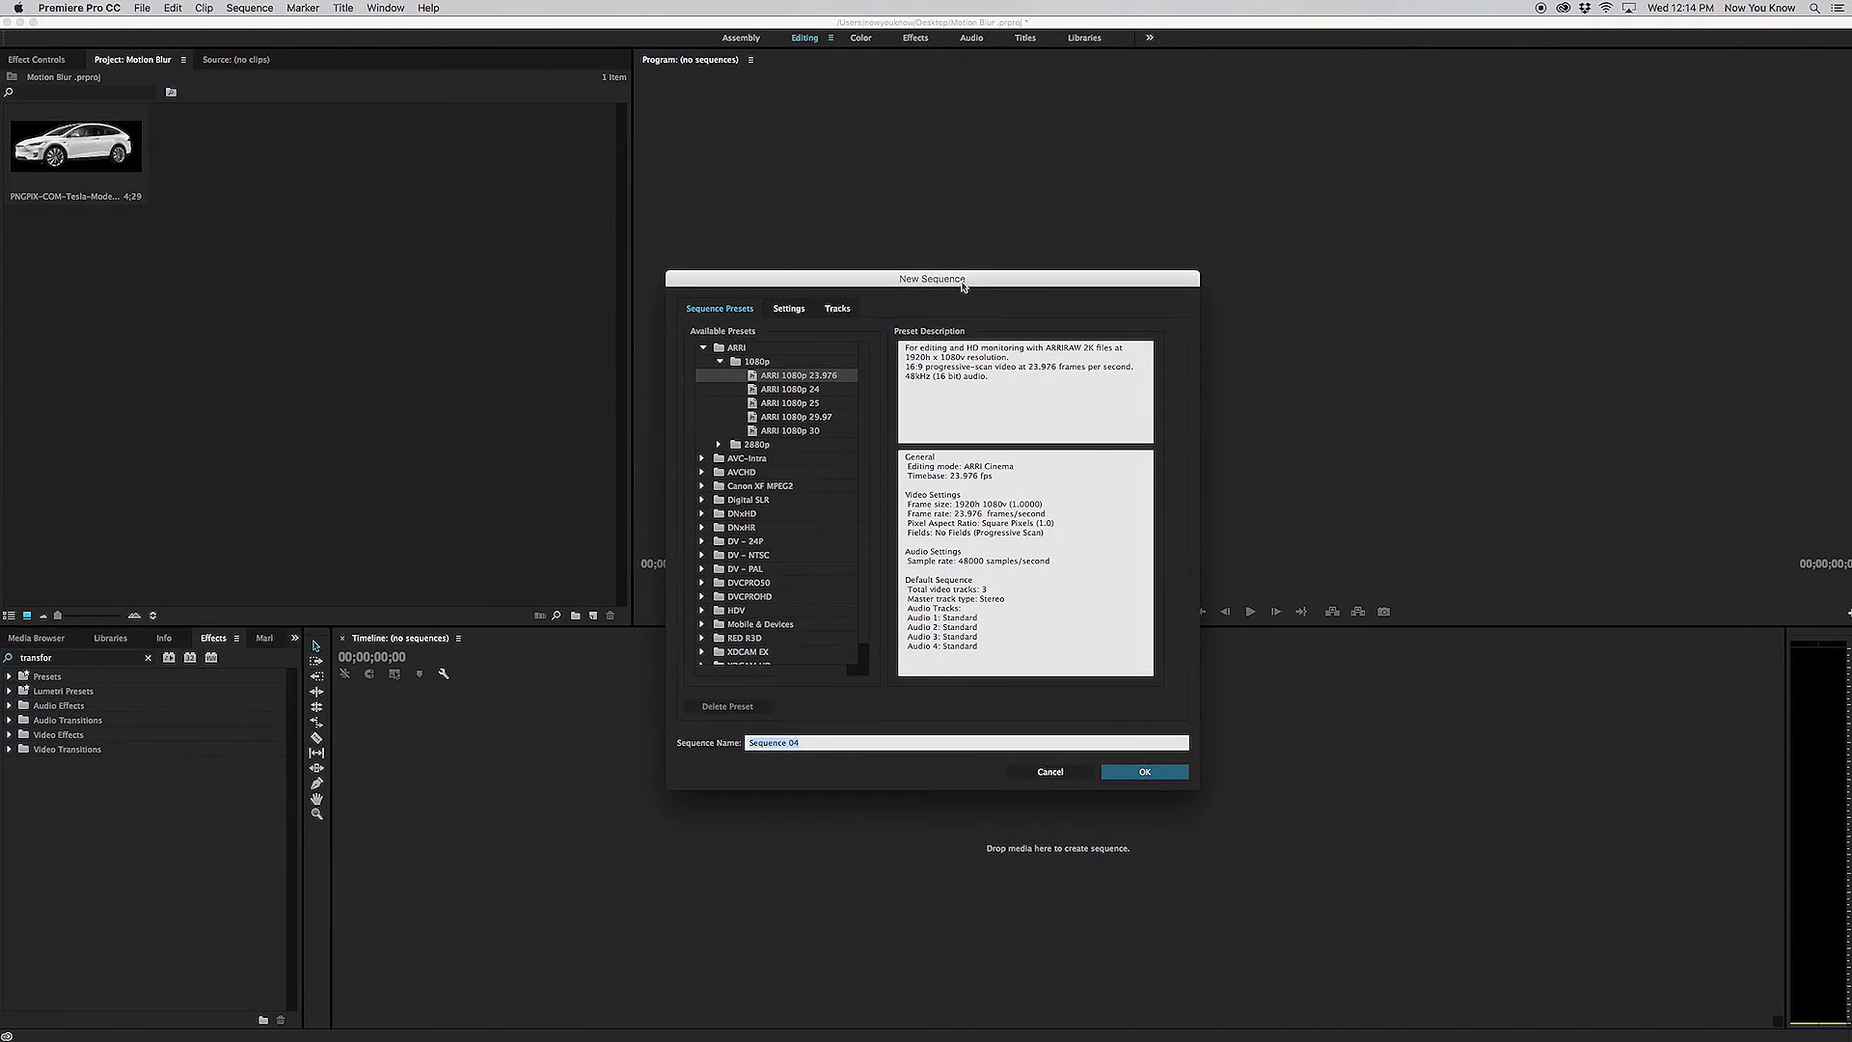
pyautogui.moveTo(962, 285); pyautogui.dragTo(607, 219)
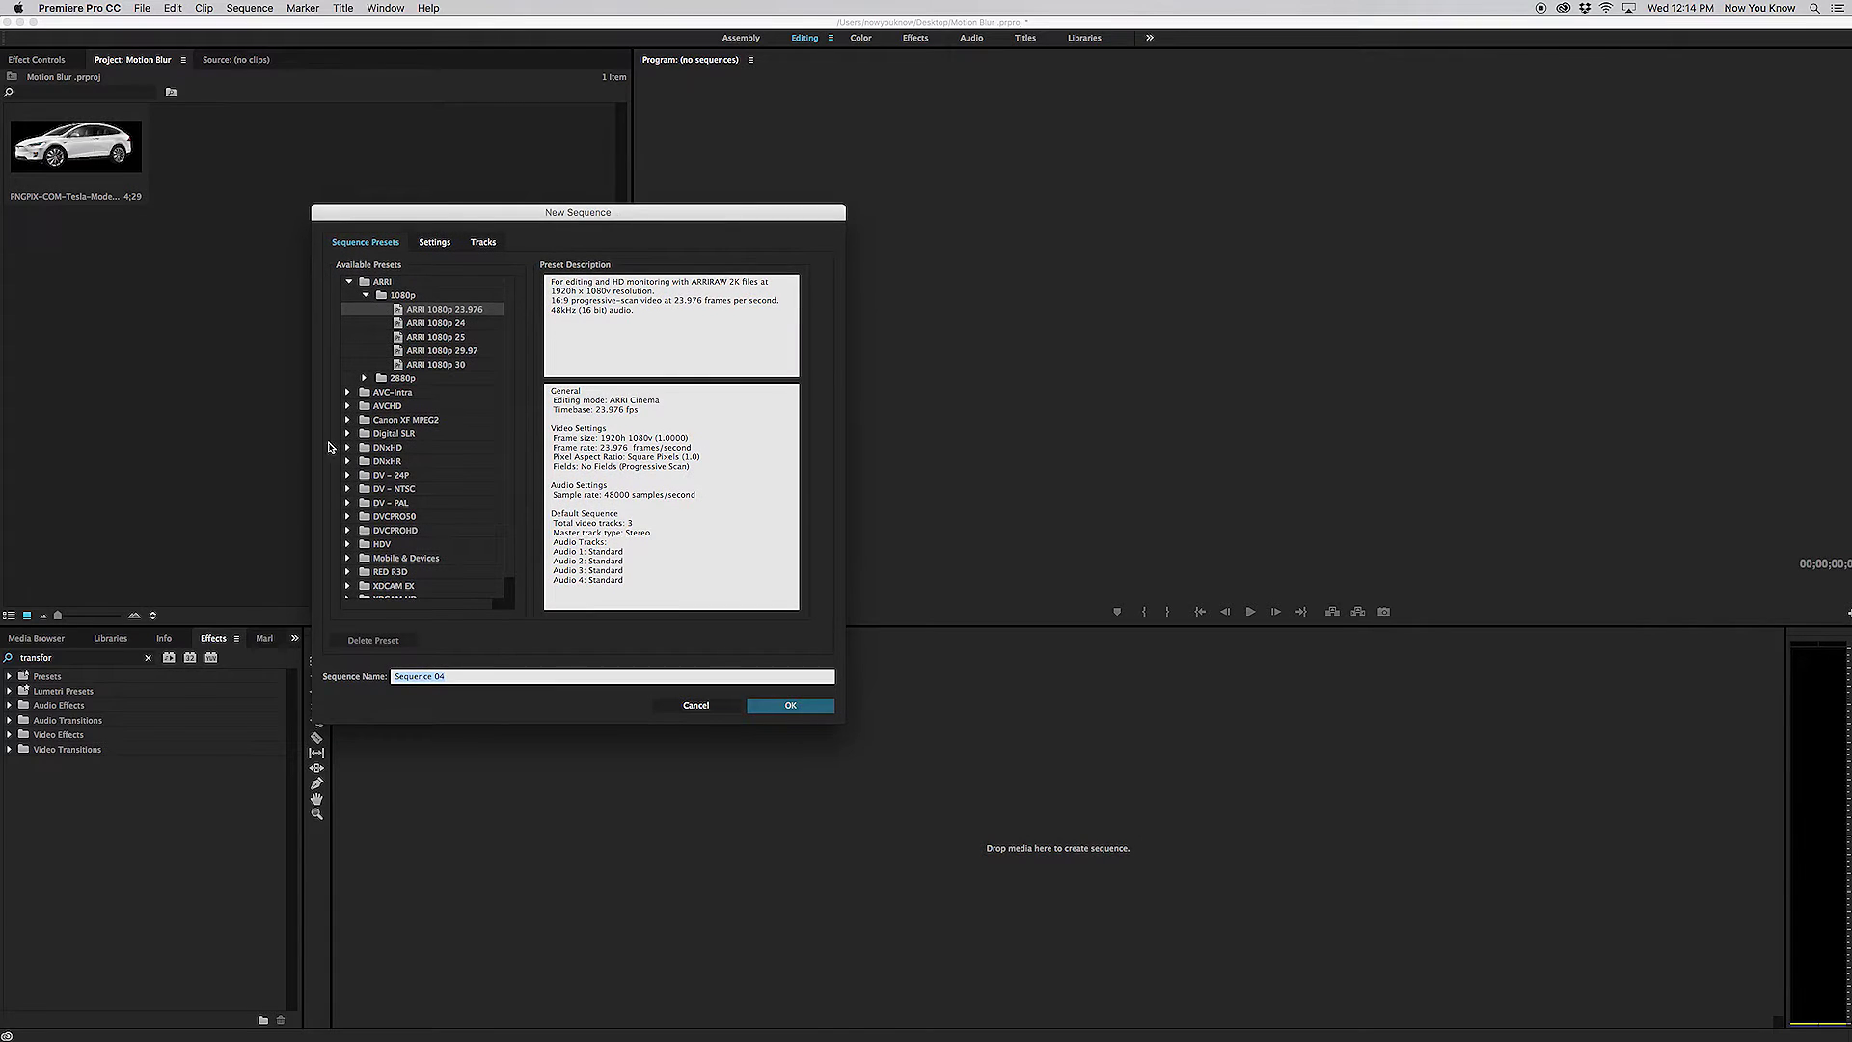
pyautogui.click(390, 467)
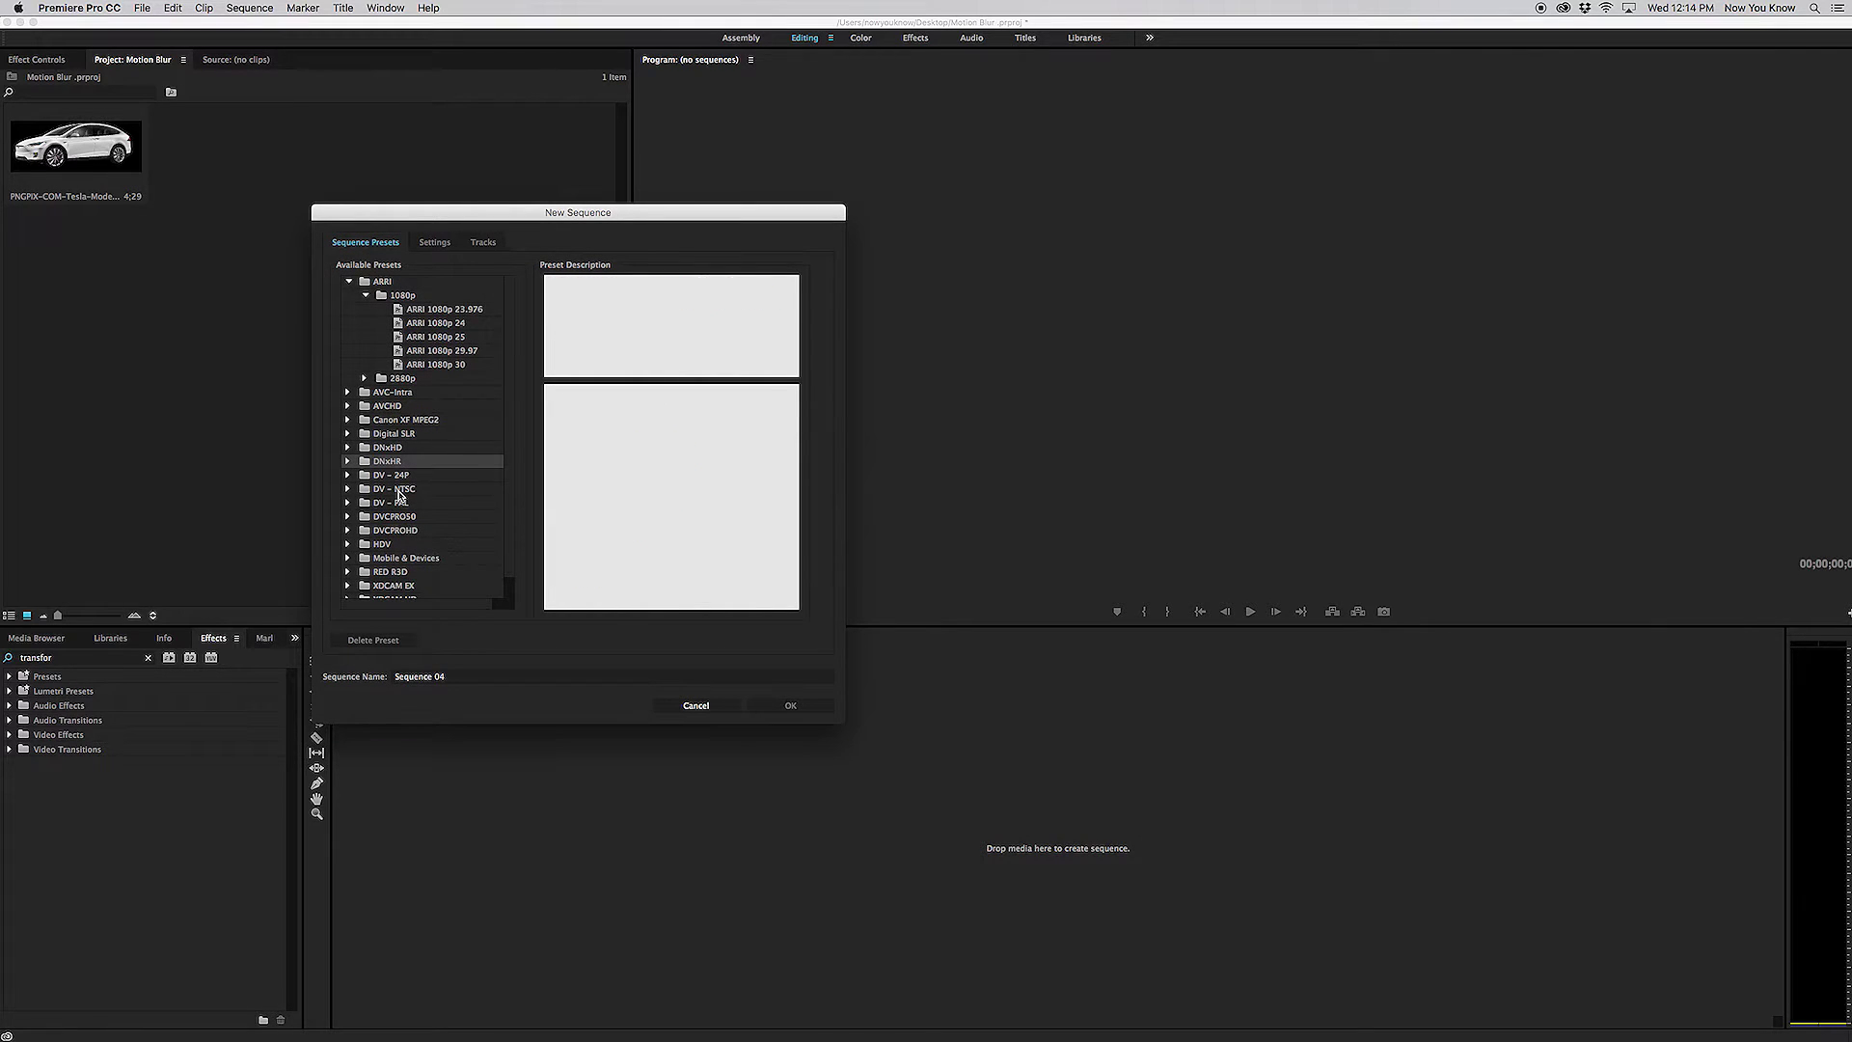
pyautogui.click(404, 574)
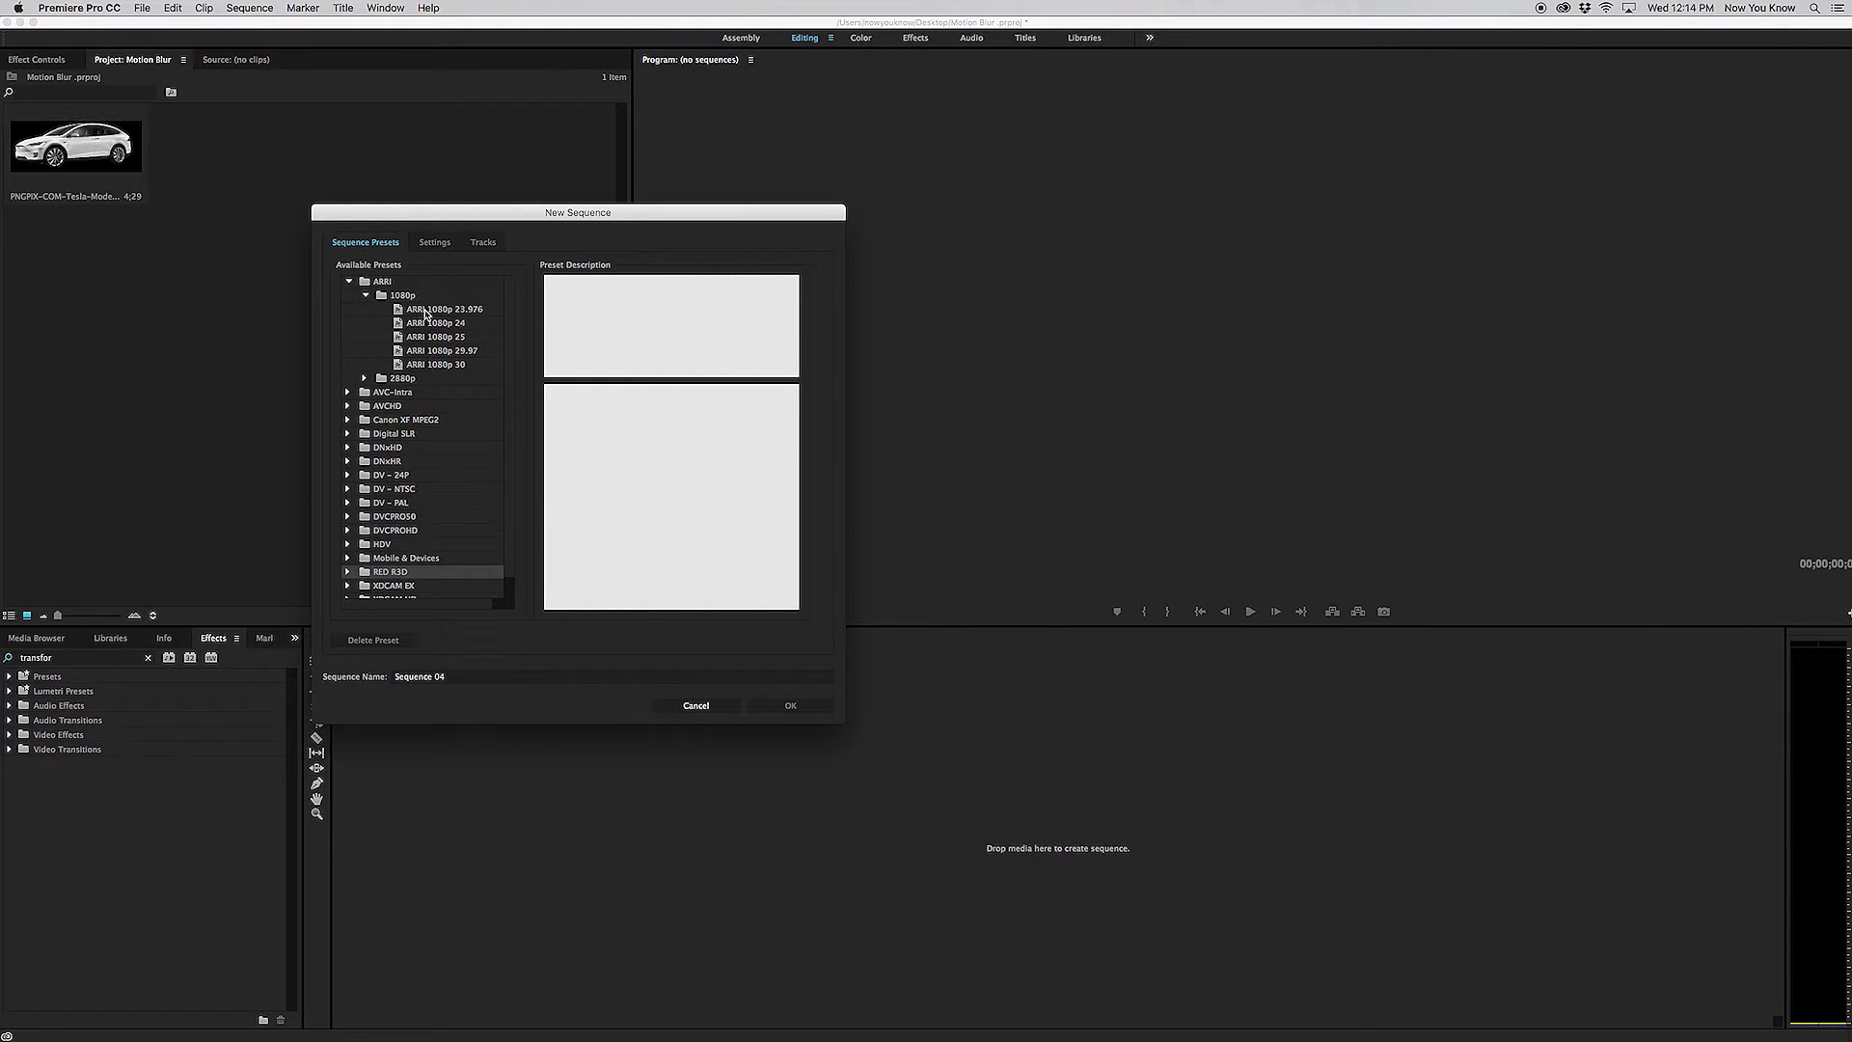
pyautogui.click(474, 312)
pyautogui.press('Return')
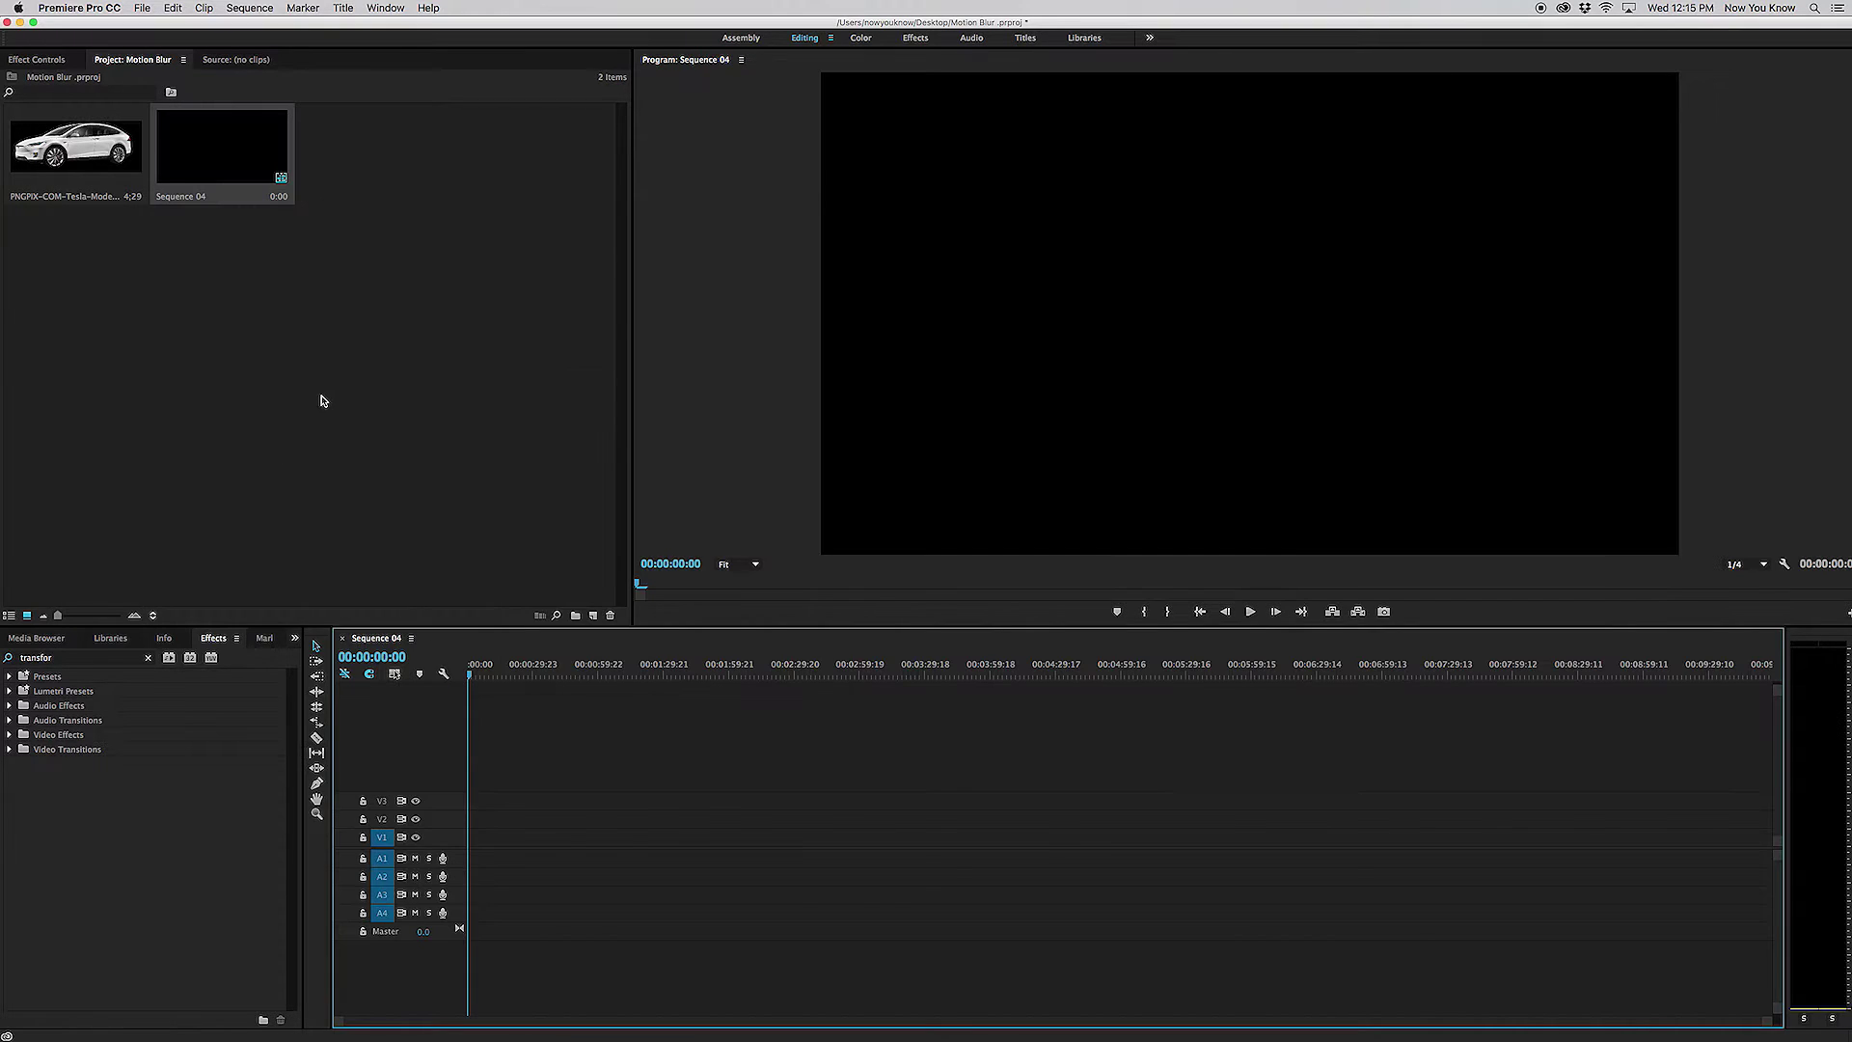
# Add the Tesla PNG at the start of Sequence 04 and select it in the Program Monitor
pyautogui.click(96, 167)
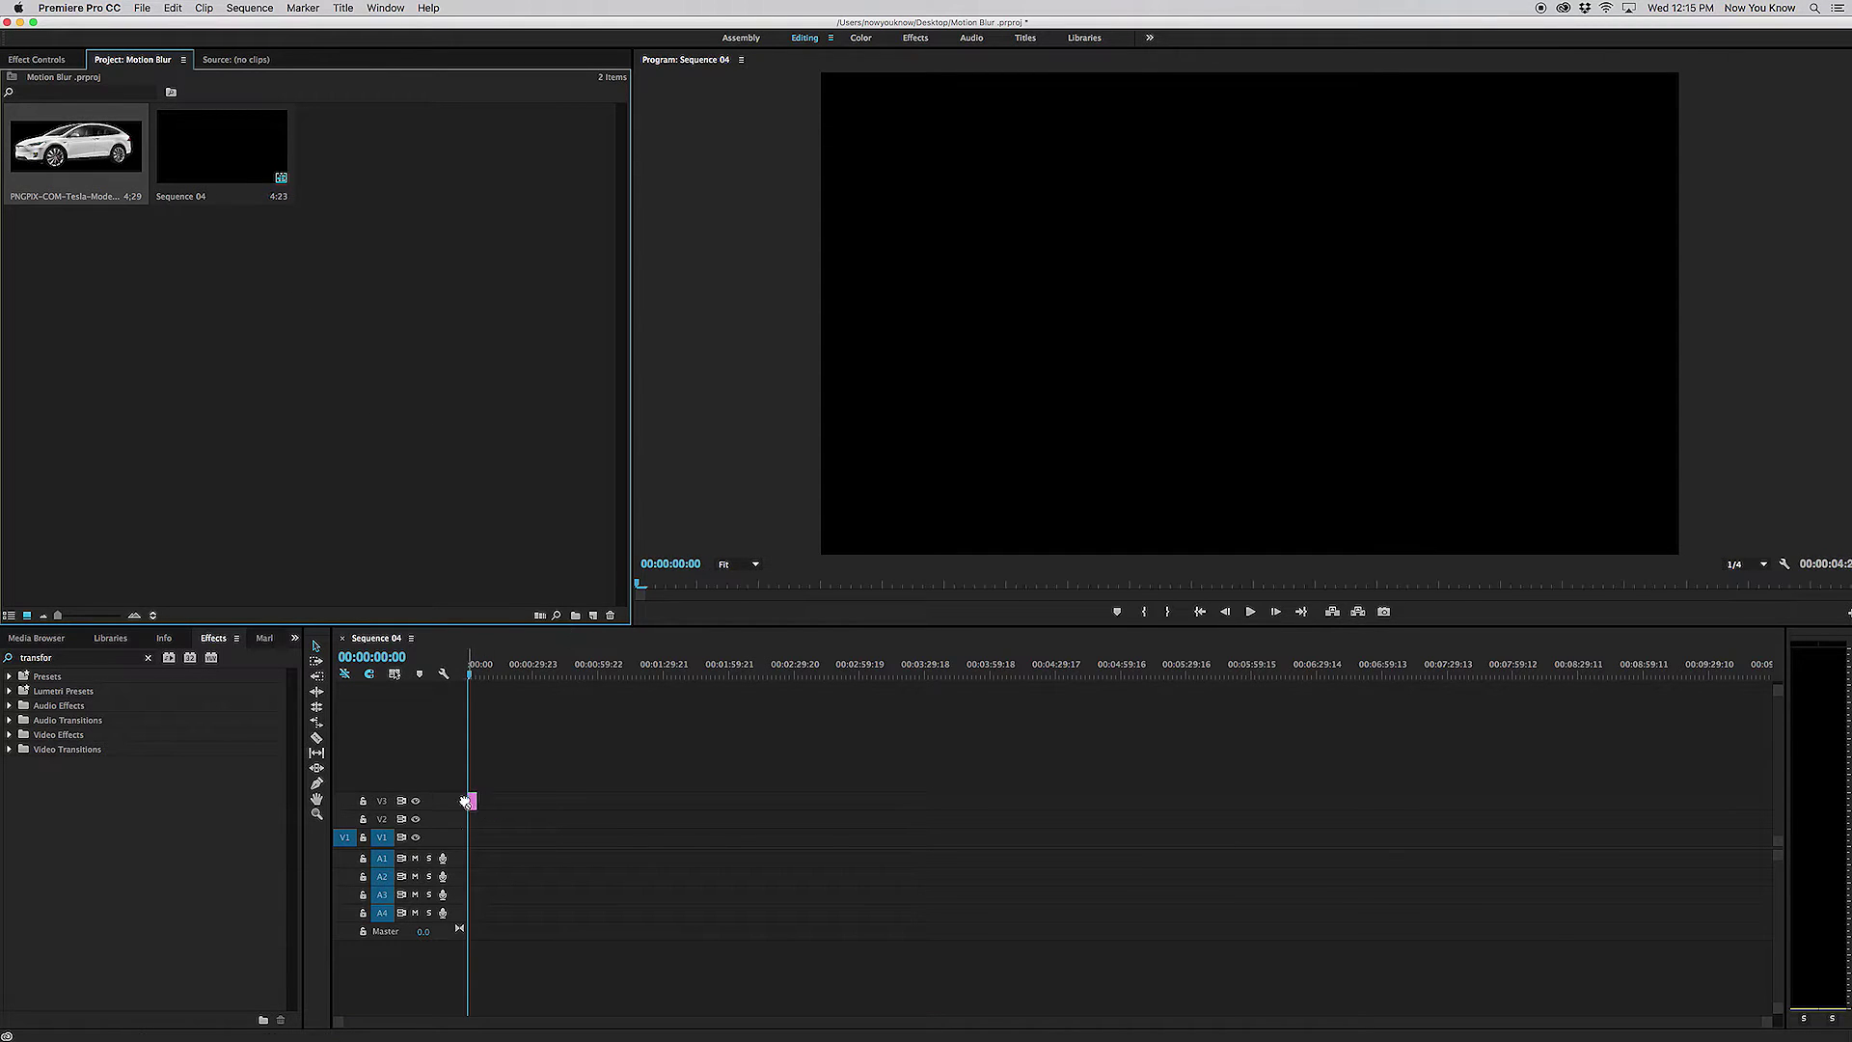
pyautogui.moveTo(466, 801); pyautogui.dragTo(469, 801)
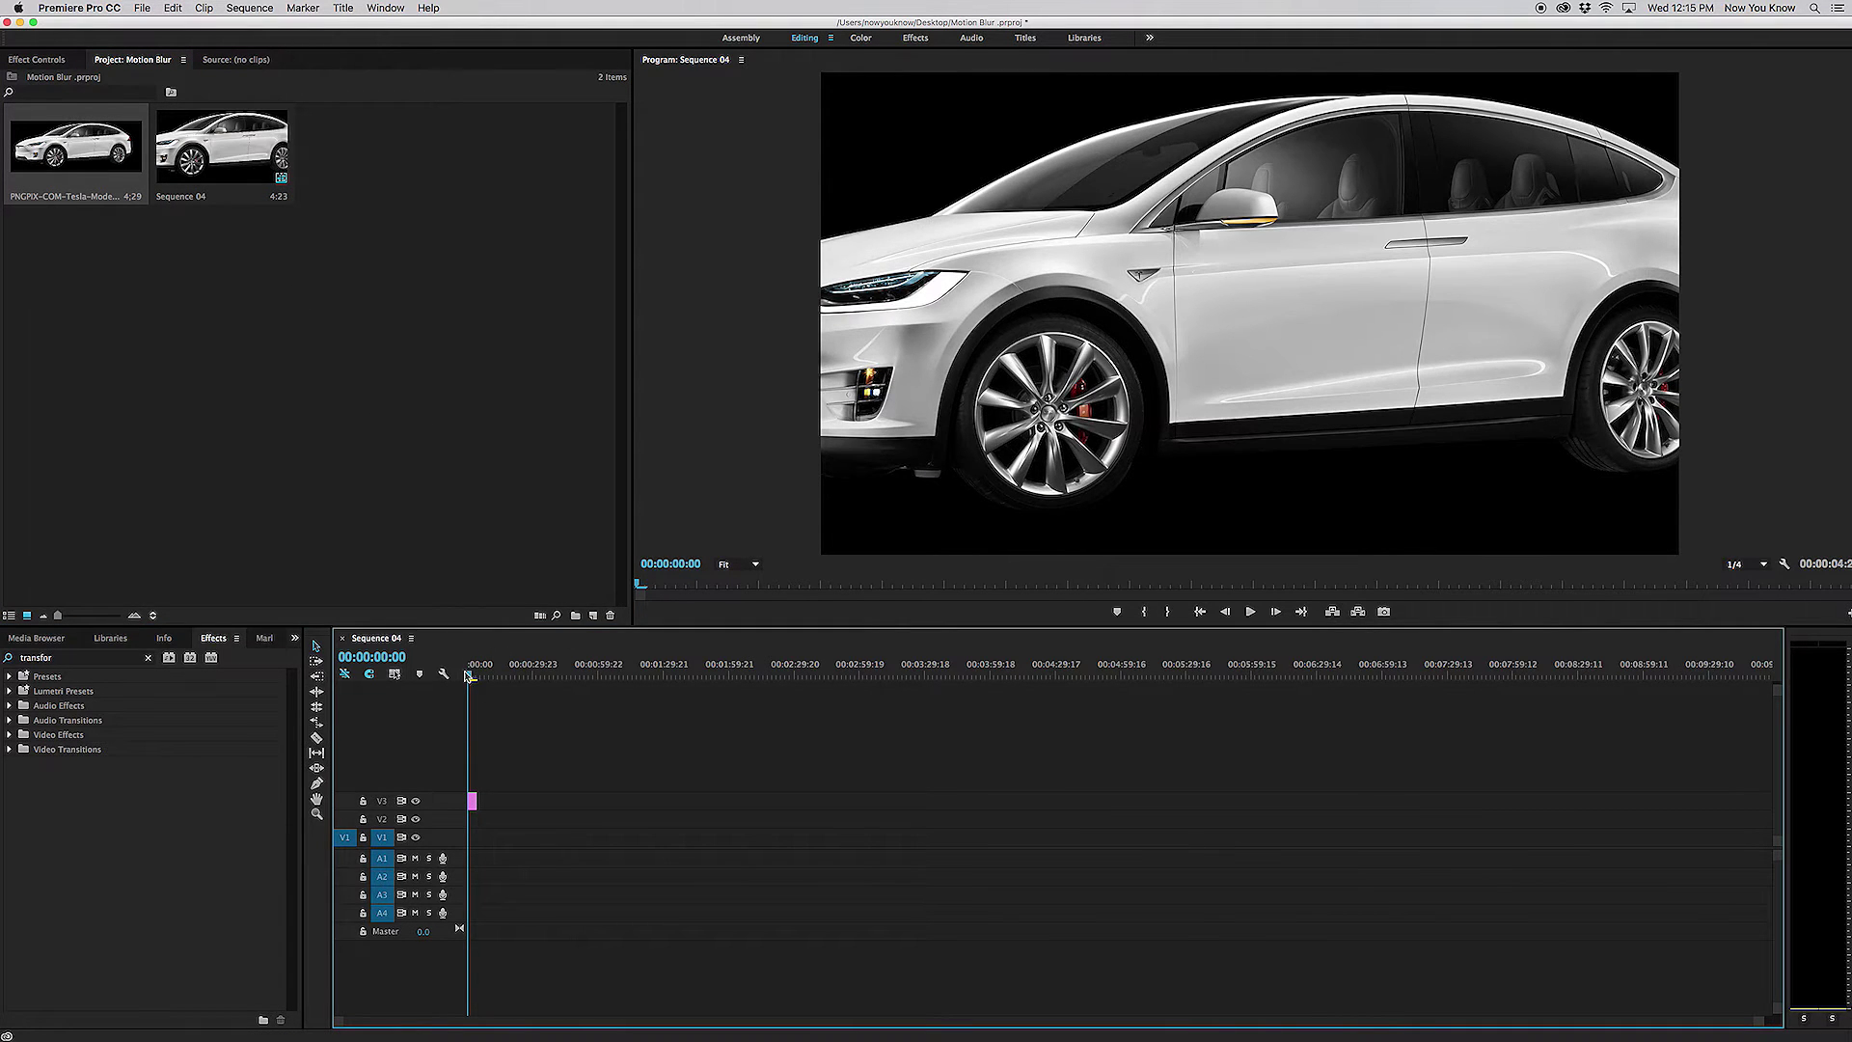
pyautogui.click(1049, 352)
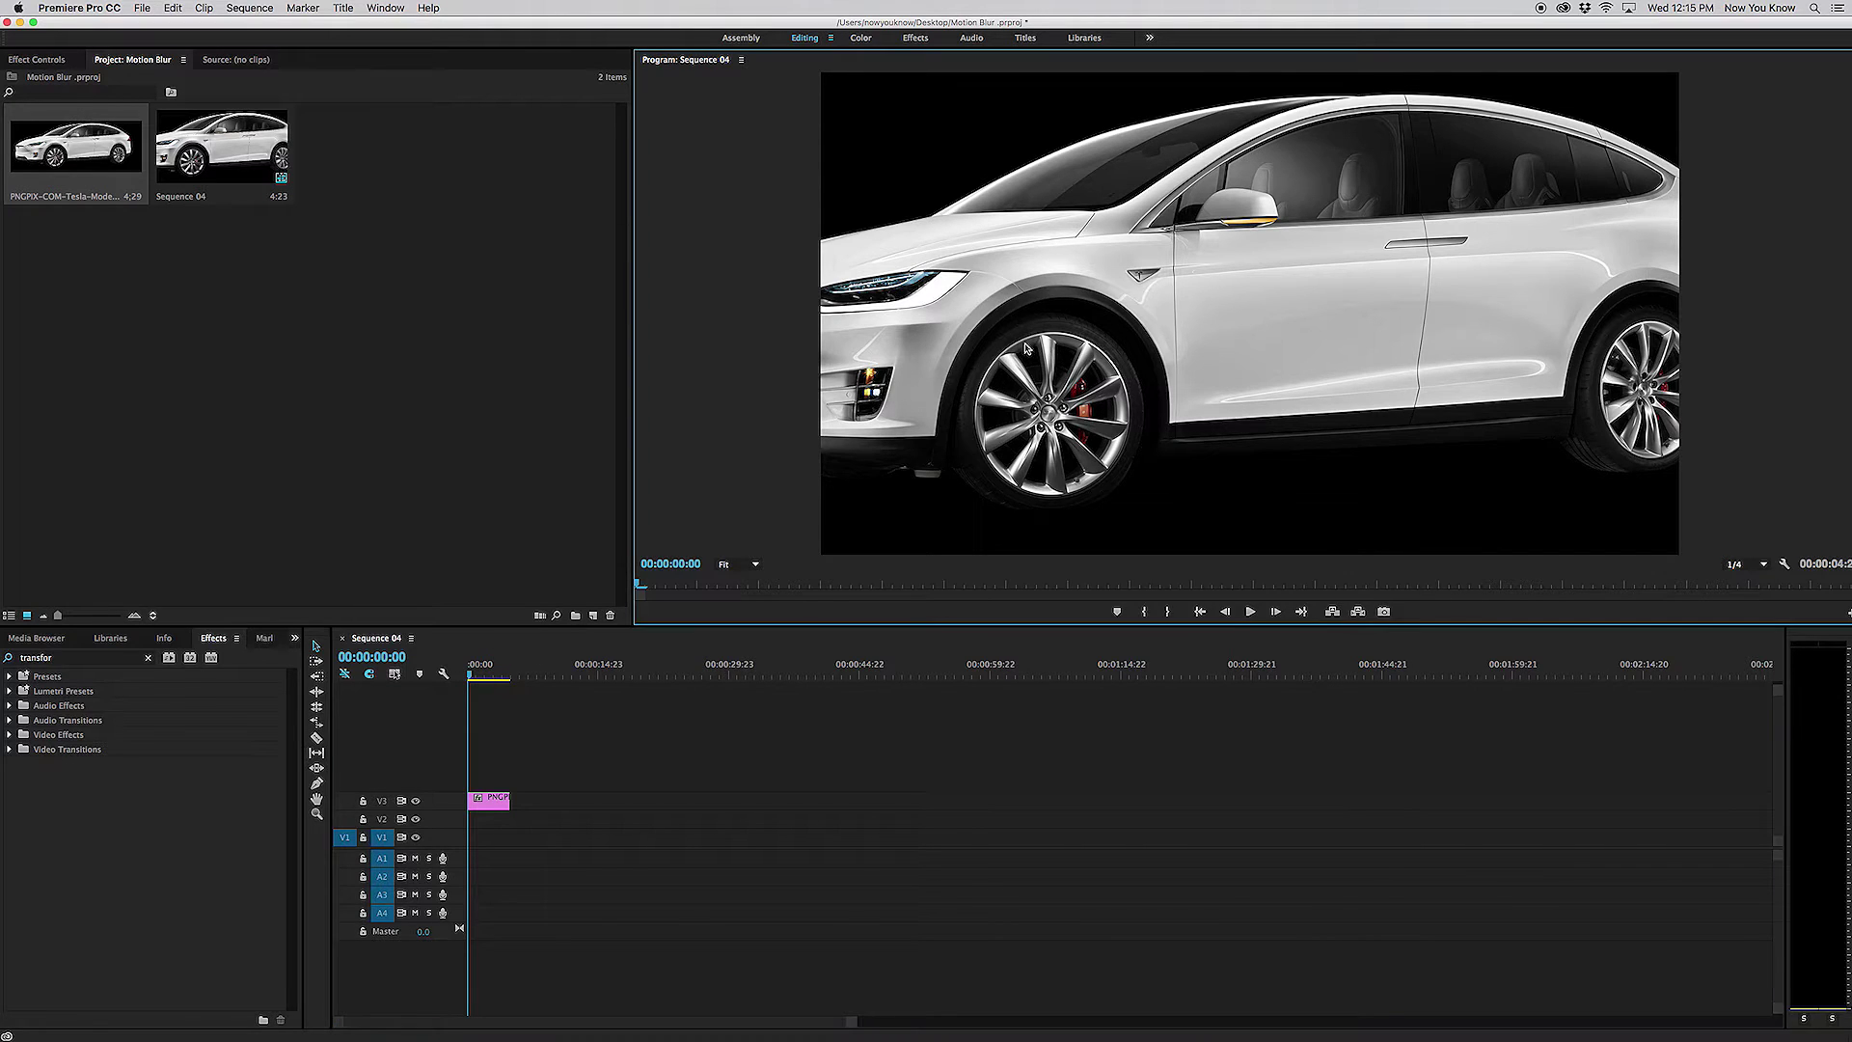
# Shrink the car to scale 31 and place it at 504.4, 245.6
pyautogui.moveTo(894, 307); pyautogui.dragTo(1064, 345)
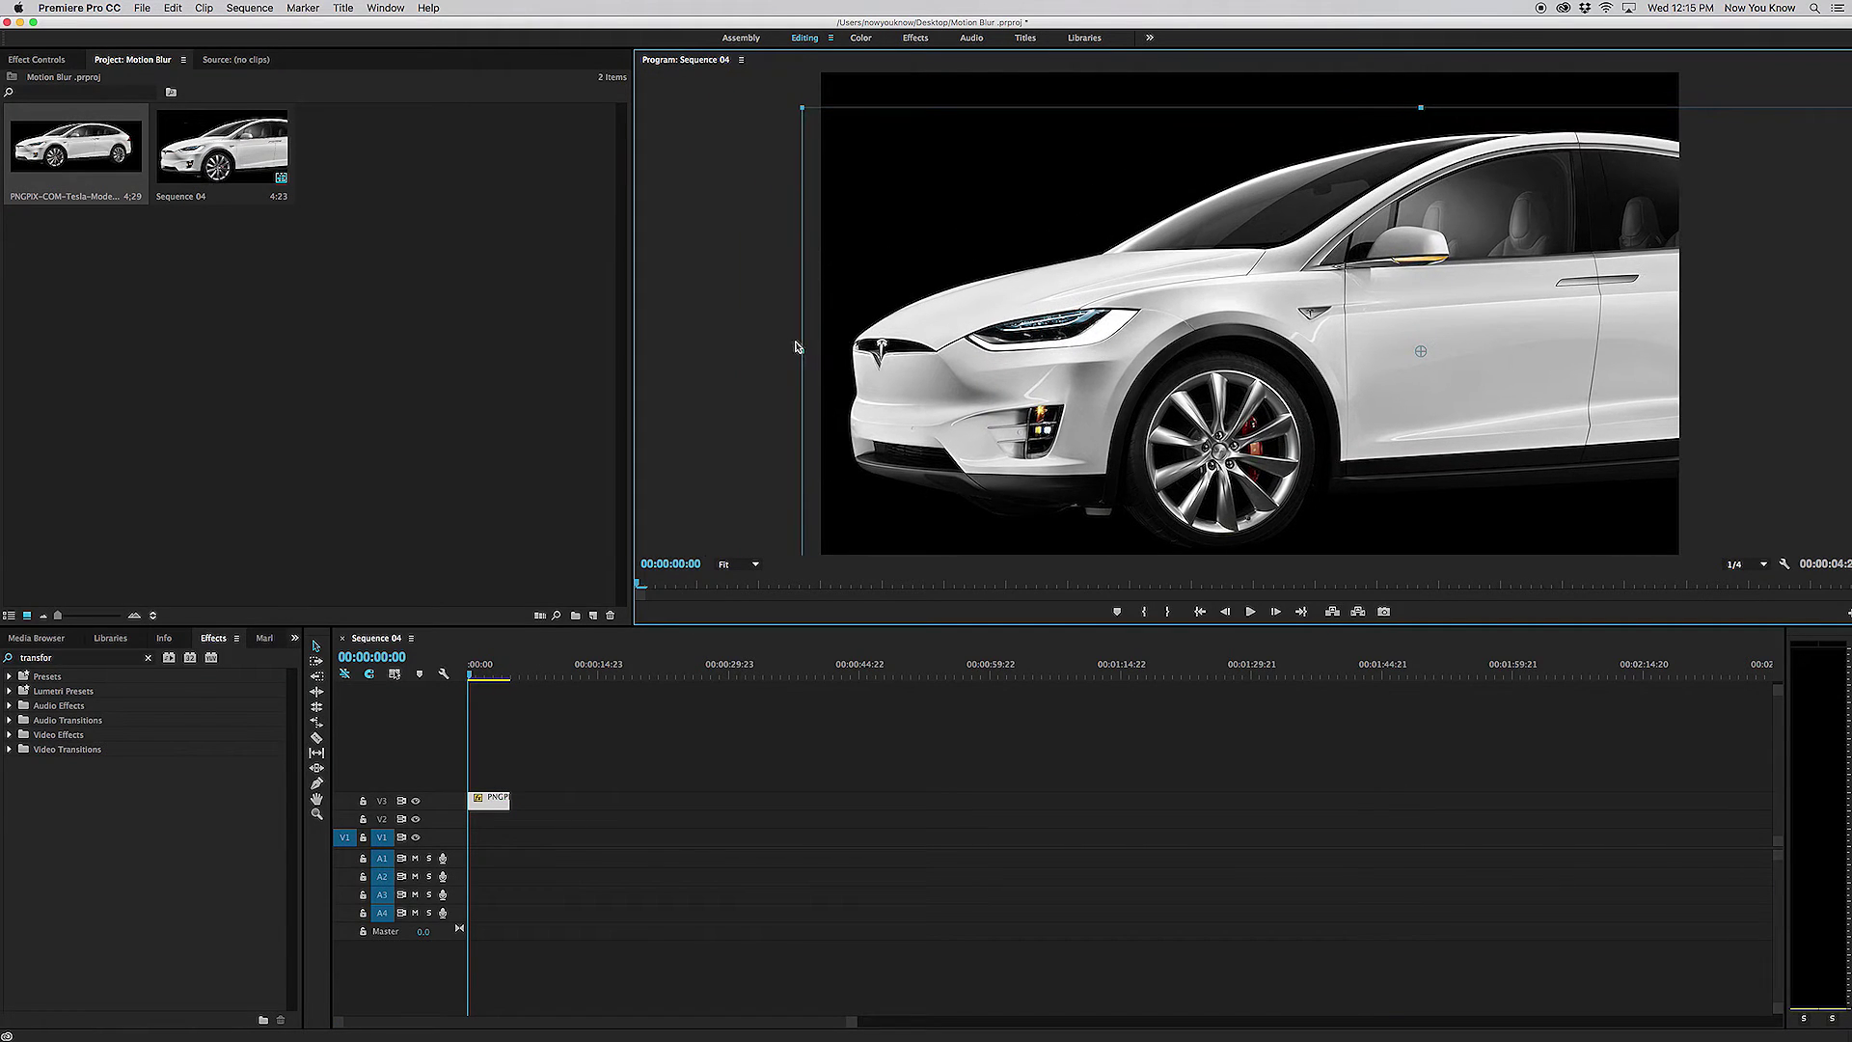
pyautogui.moveTo(800, 353); pyautogui.dragTo(1007, 333)
pyautogui.moveTo(944, 222); pyautogui.dragTo(1003, 235)
pyautogui.moveTo(1167, 356); pyautogui.dragTo(1357, 487)
pyautogui.moveTo(1196, 370); pyautogui.dragTo(1235, 382)
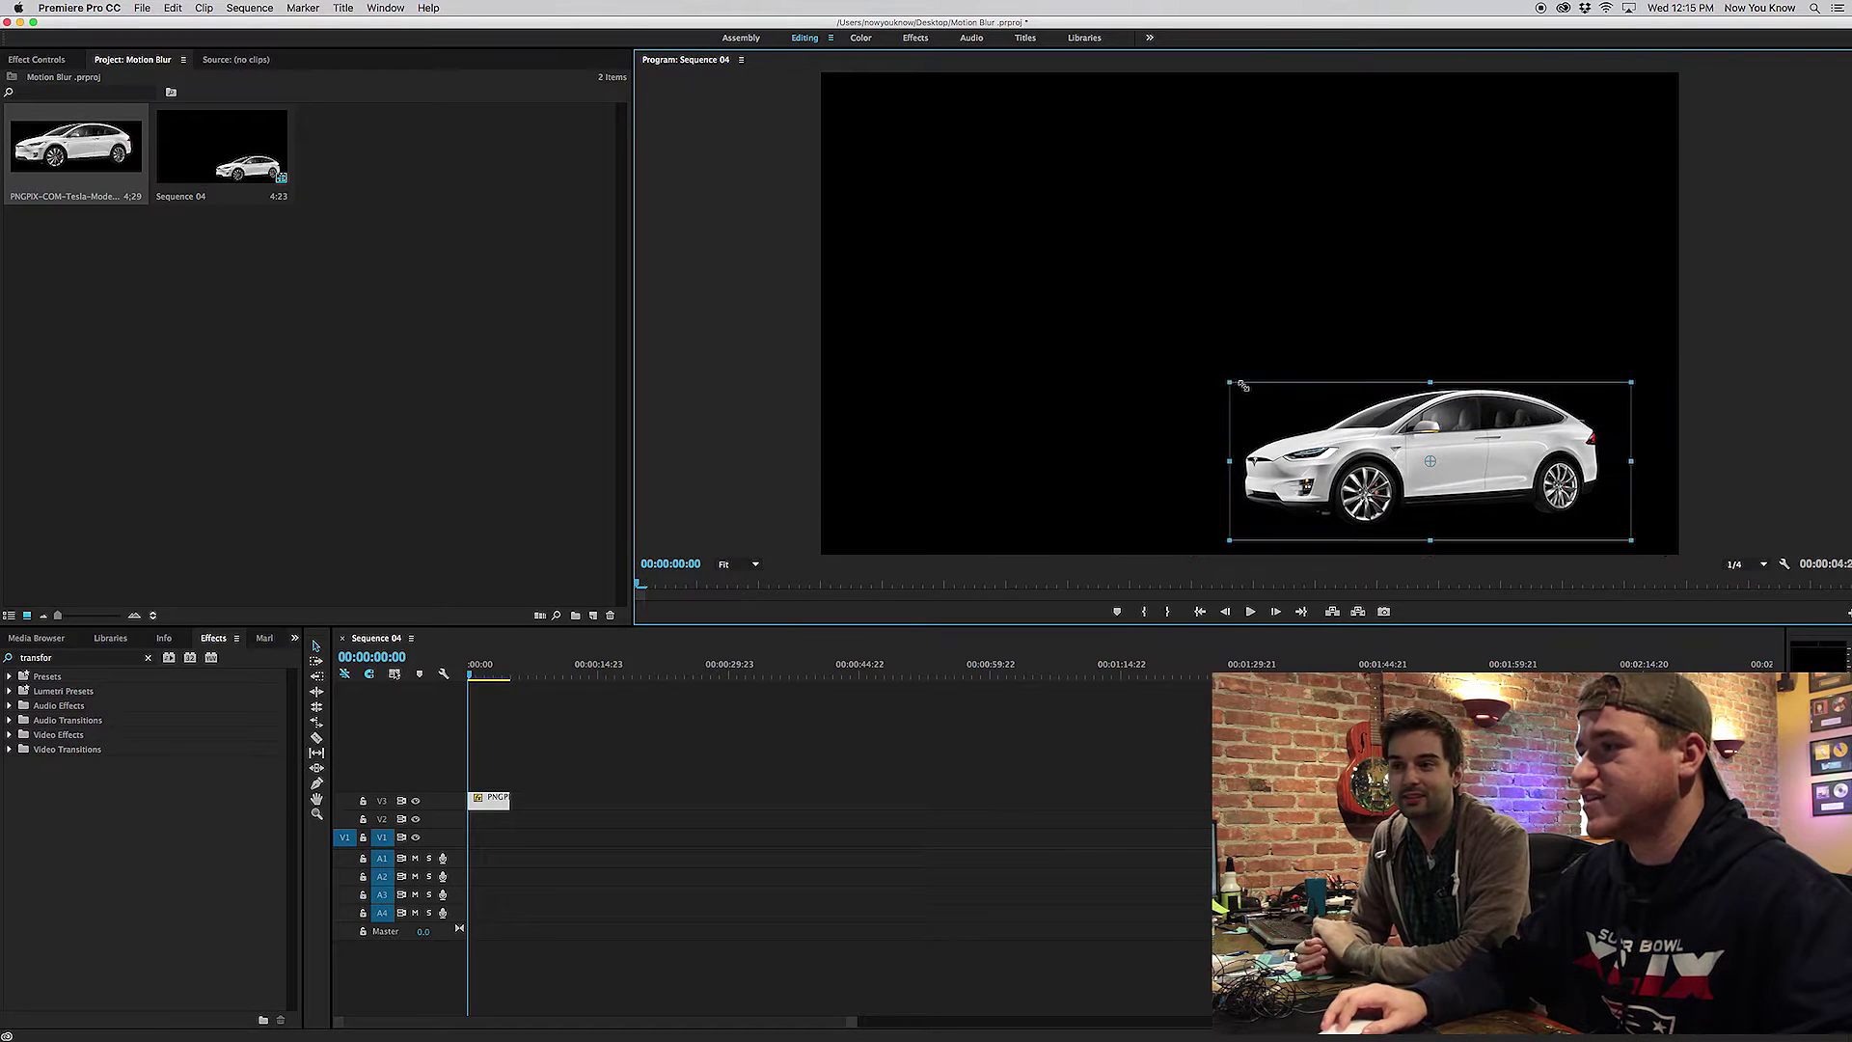
pyautogui.moveTo(1312, 435); pyautogui.dragTo(953, 184)
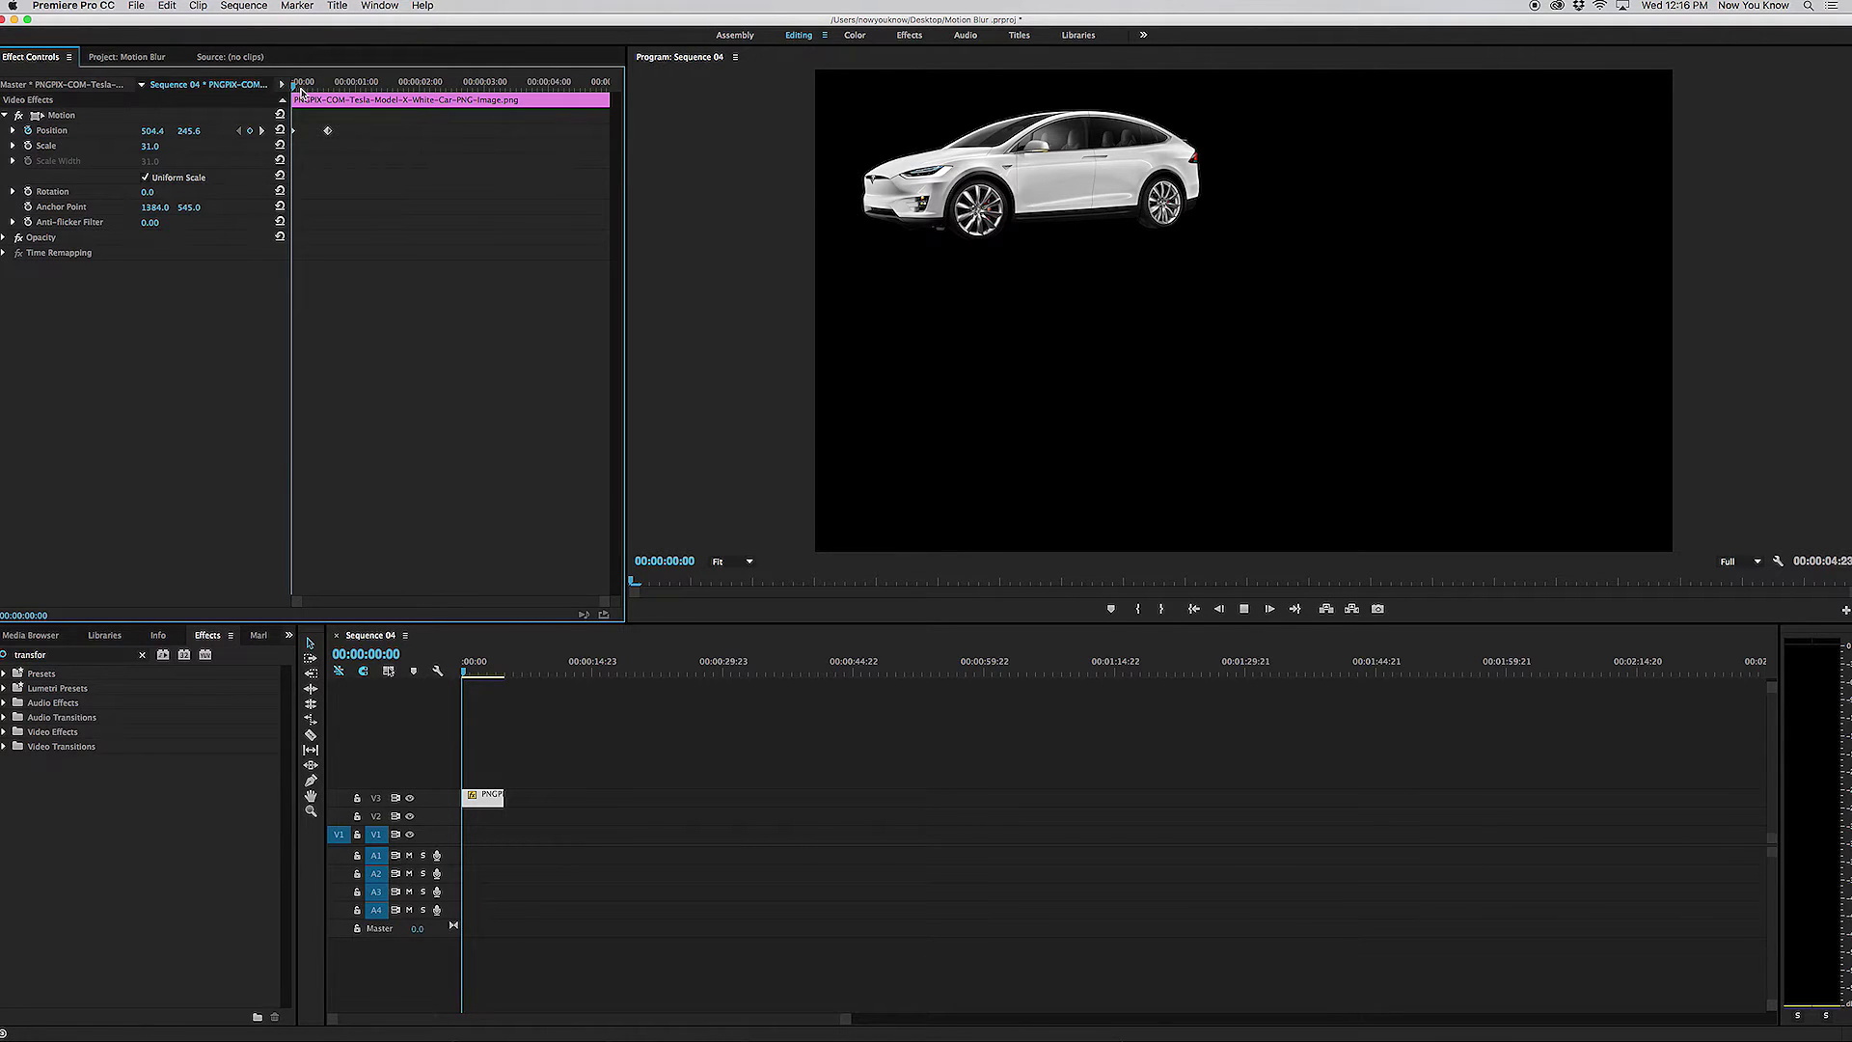
# Preview the car sliding from 504.4, 245.6 to 1488.8, 875.1, then return to the start
pyautogui.press('space')
pyautogui.press('space')
pyautogui.press('space')
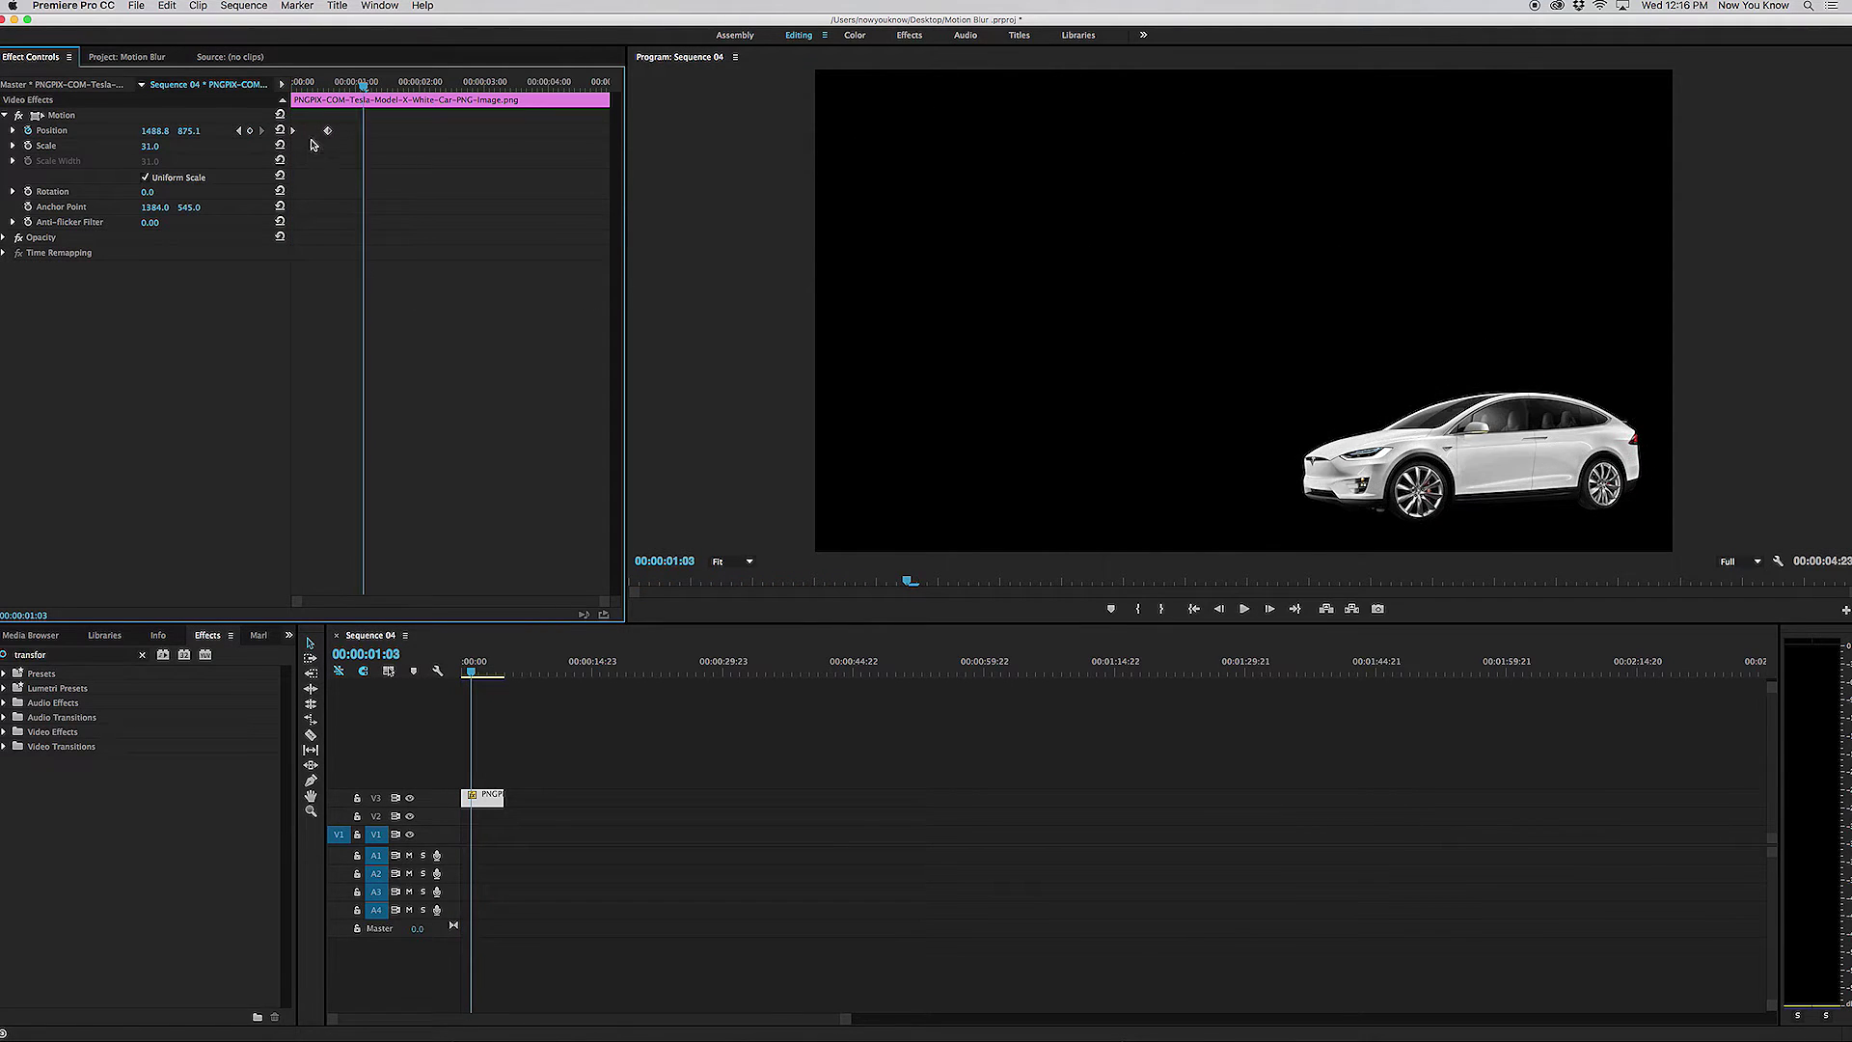
pyautogui.press('Home')
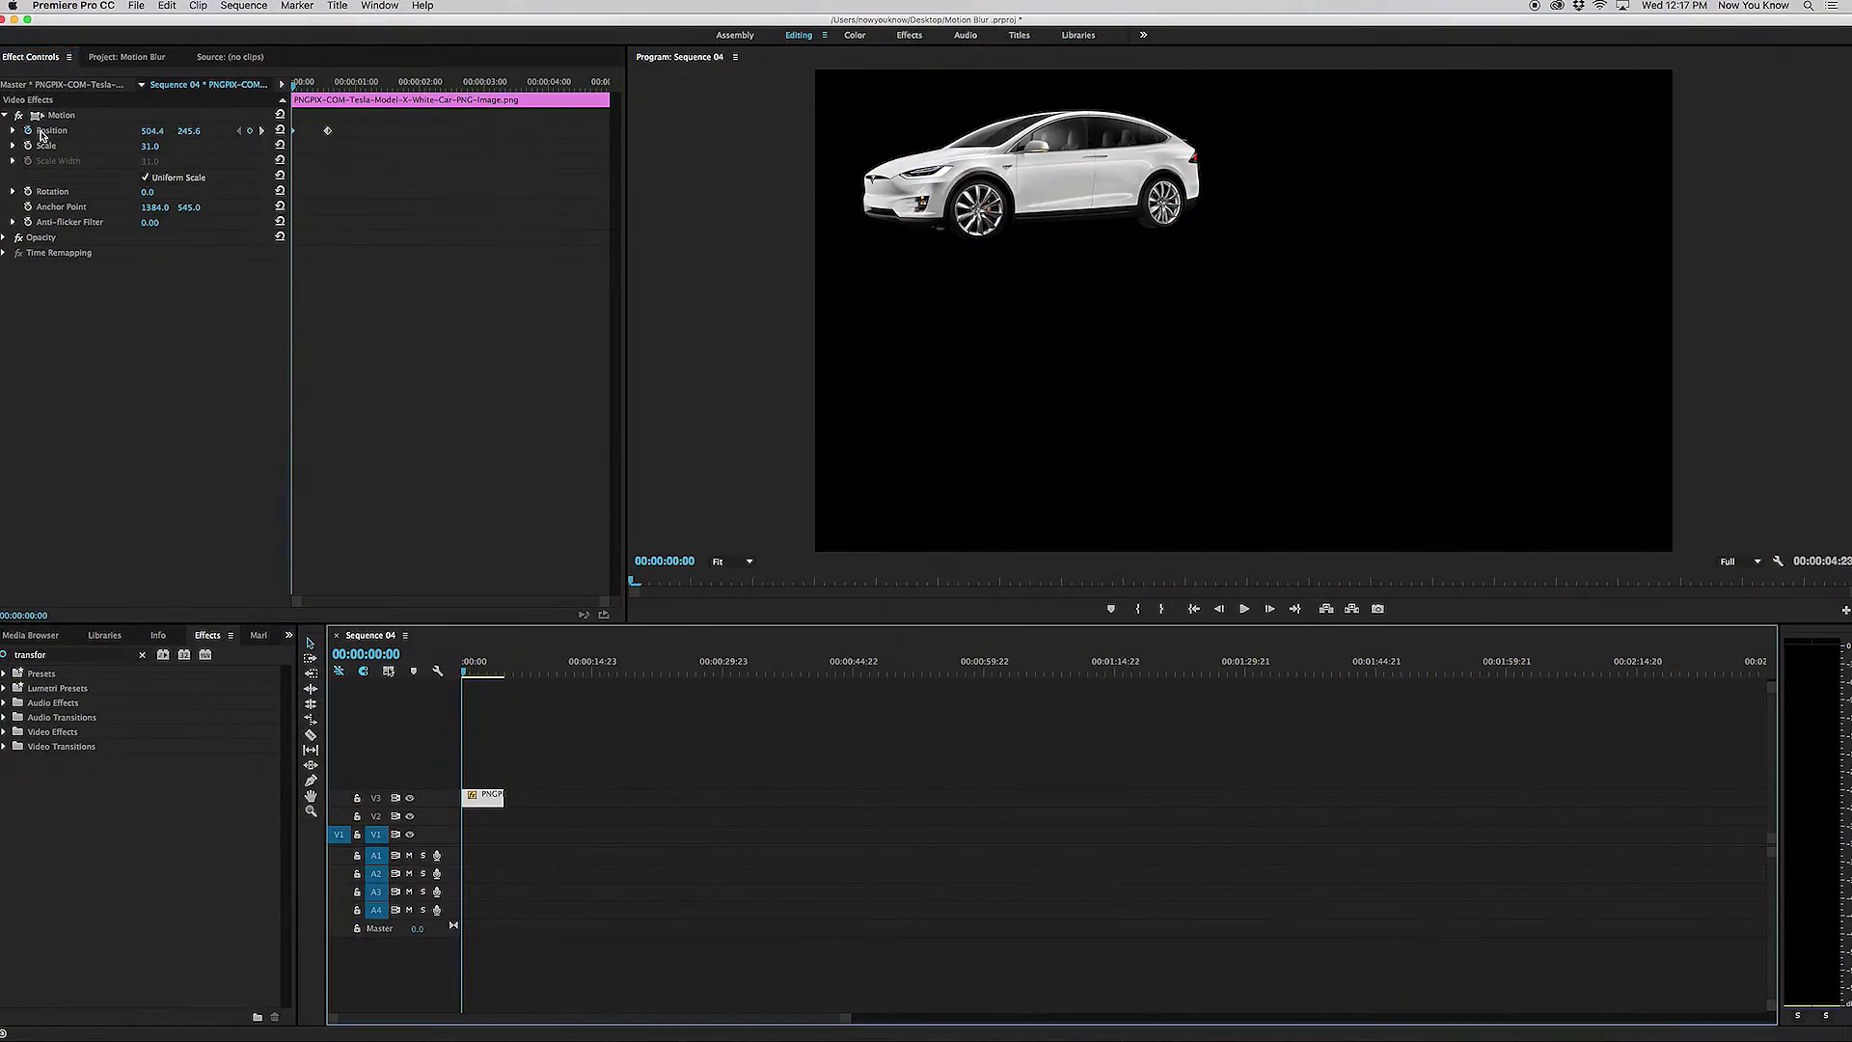
# Turn off Position keyframing, confirm deleting the keyframes, and move the car toward the frame centre
pyautogui.click(29, 131)
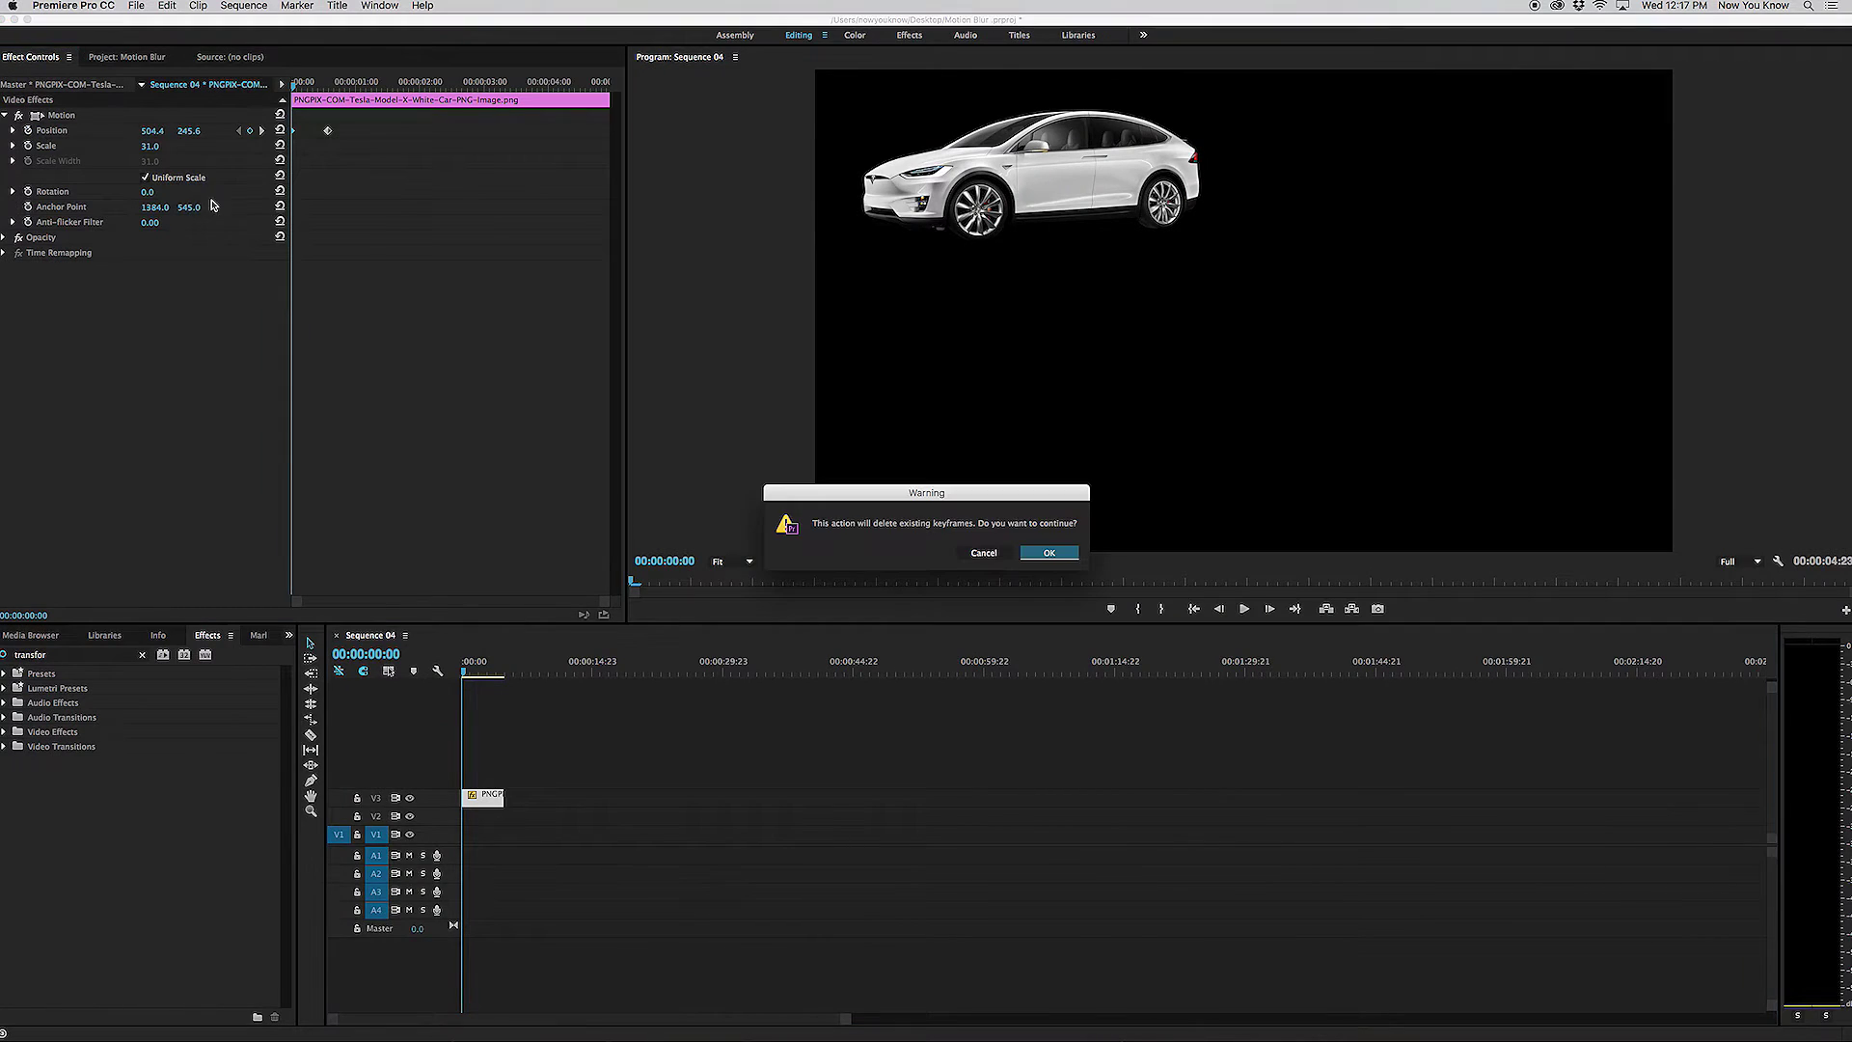
pyautogui.click(1051, 556)
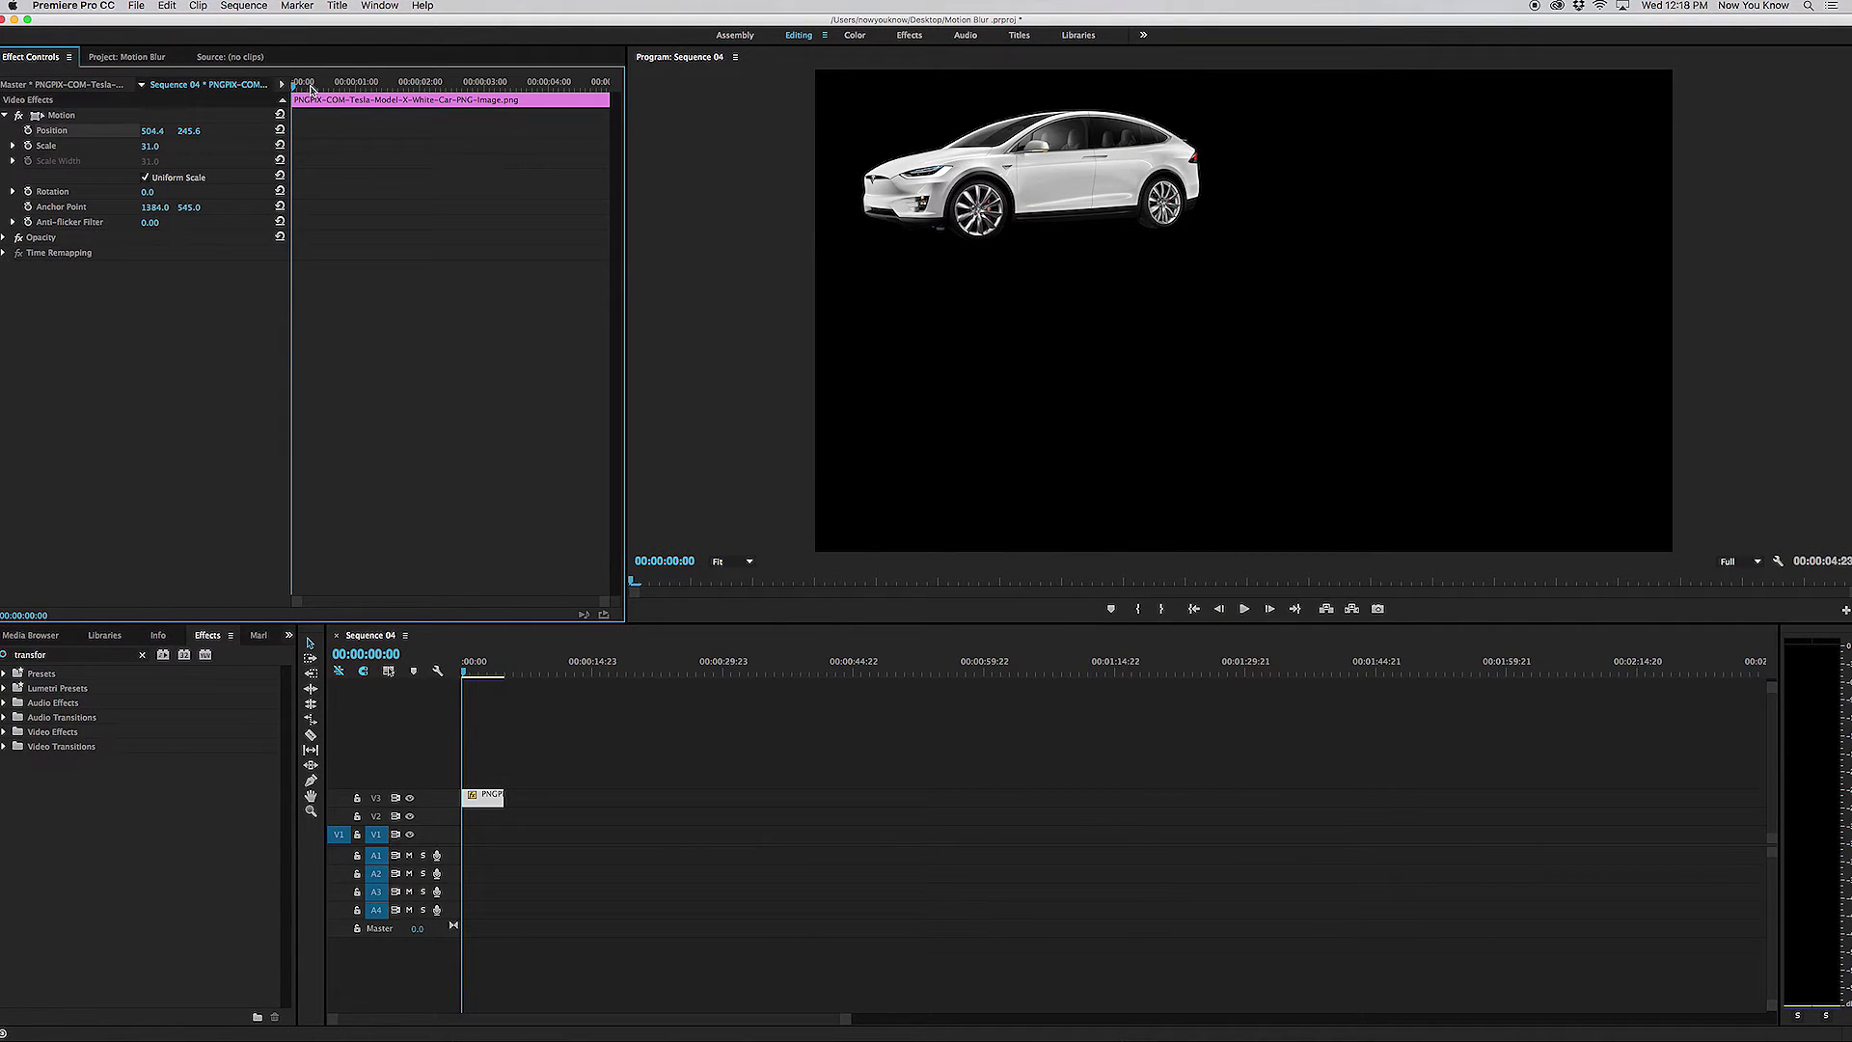
pyautogui.moveTo(305, 89)
pyautogui.mouseDown()
pyautogui.moveTo(463, 87)
pyautogui.moveTo(295, 87)
pyautogui.mouseUp()
pyautogui.click(1038, 182)
pyautogui.moveTo(1038, 182); pyautogui.dragTo(1151, 287)
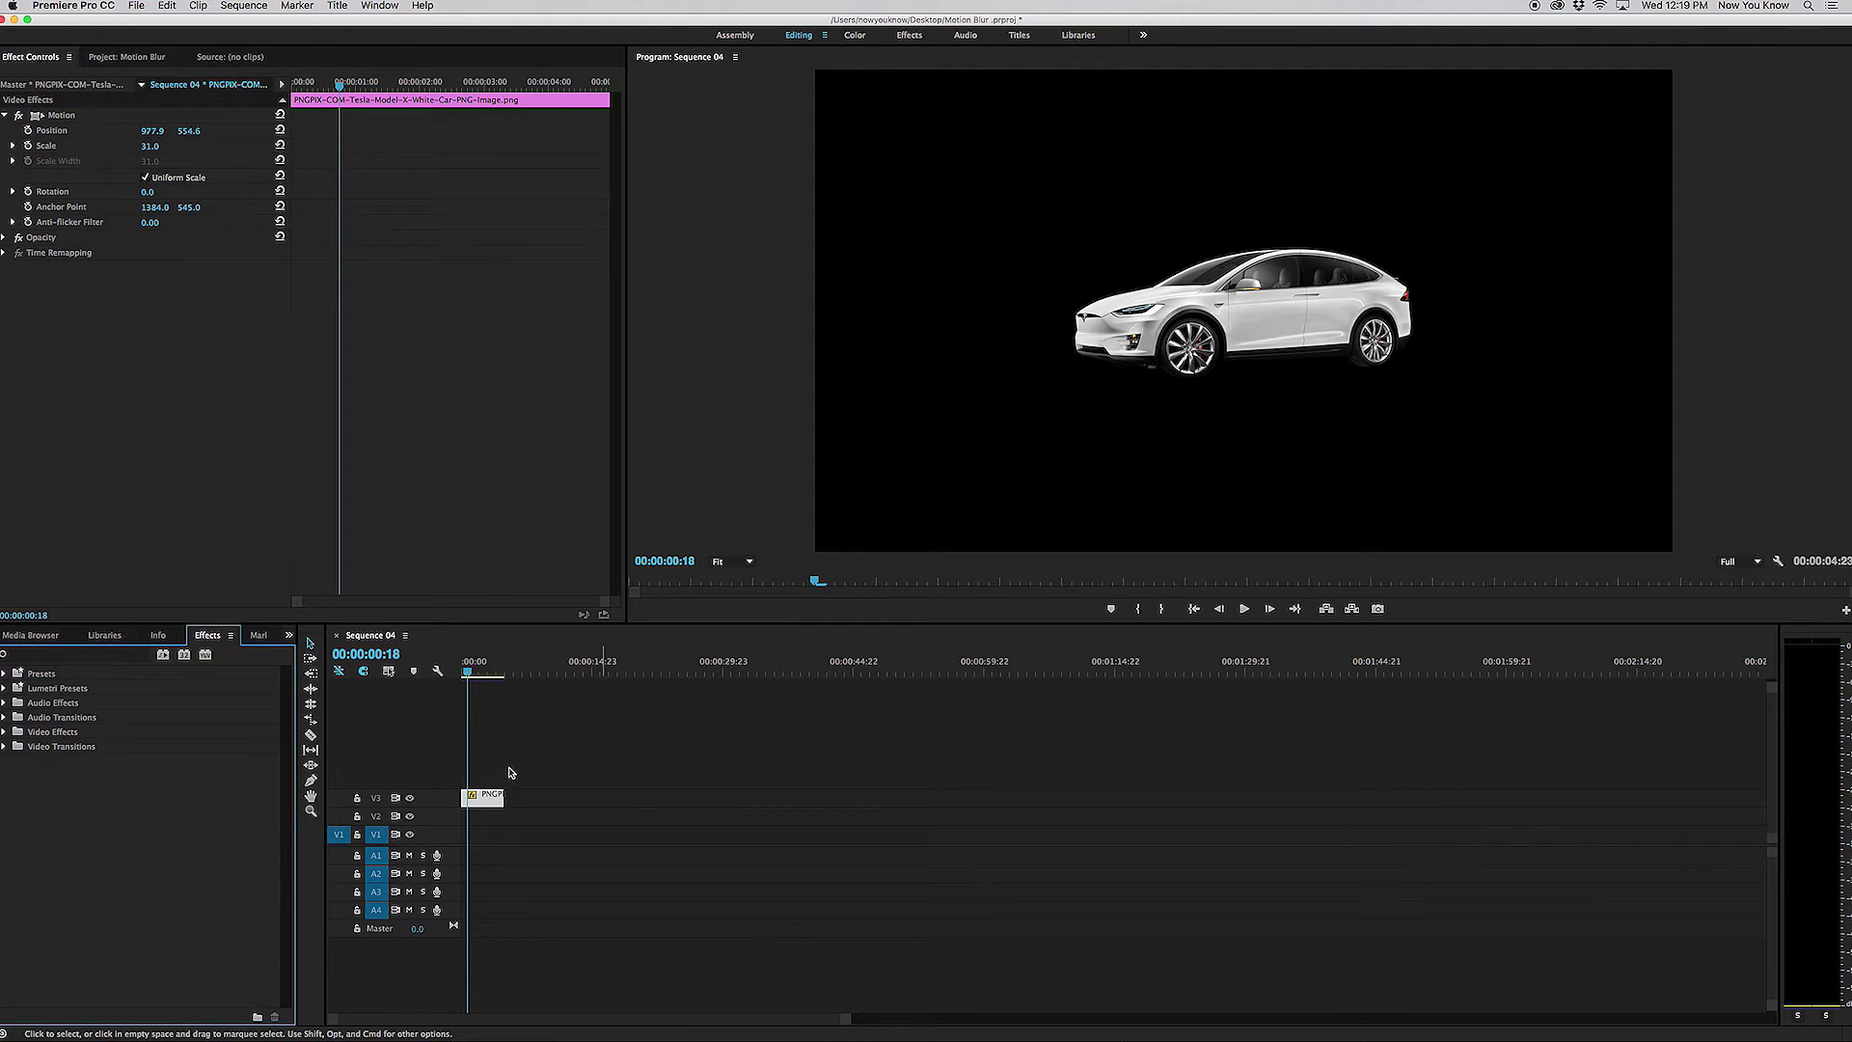
# Search Effects for 'transform' and apply Distort > Transform to the car clip
pyautogui.click(51, 656)
pyautogui.write('trans')
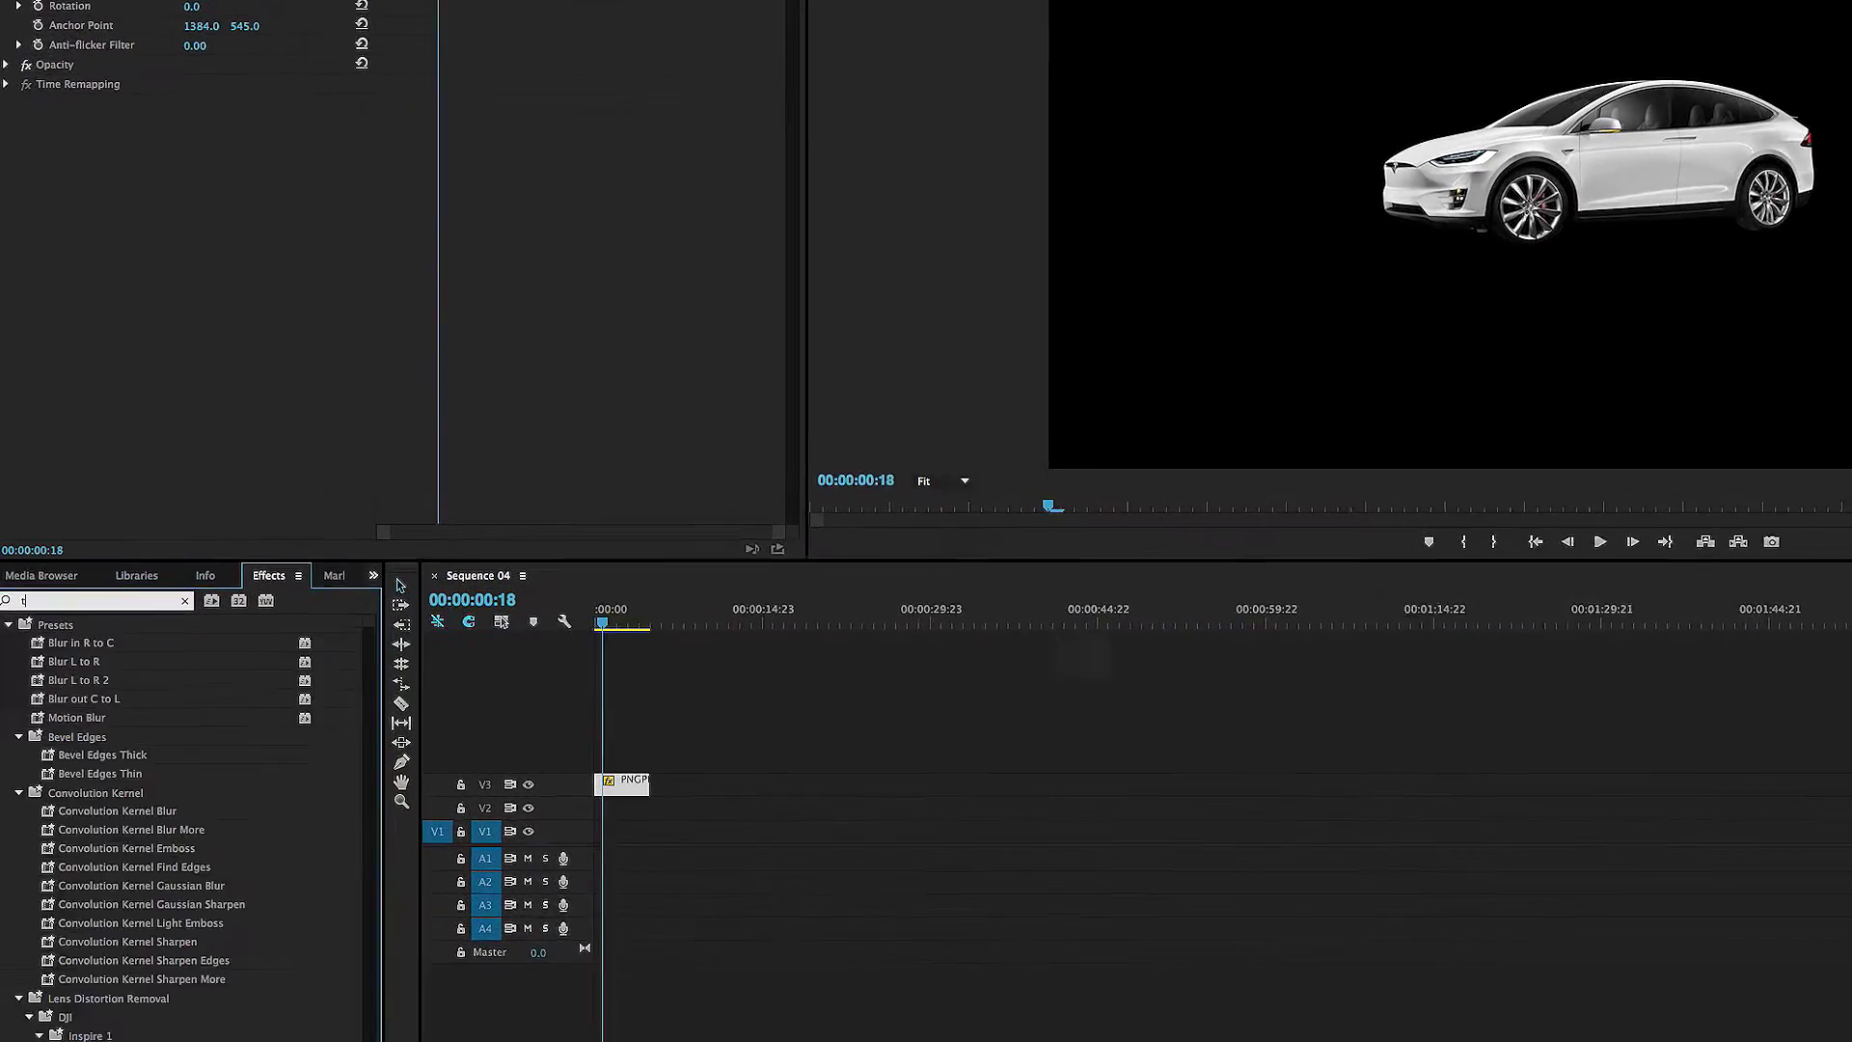
pyautogui.write('o')
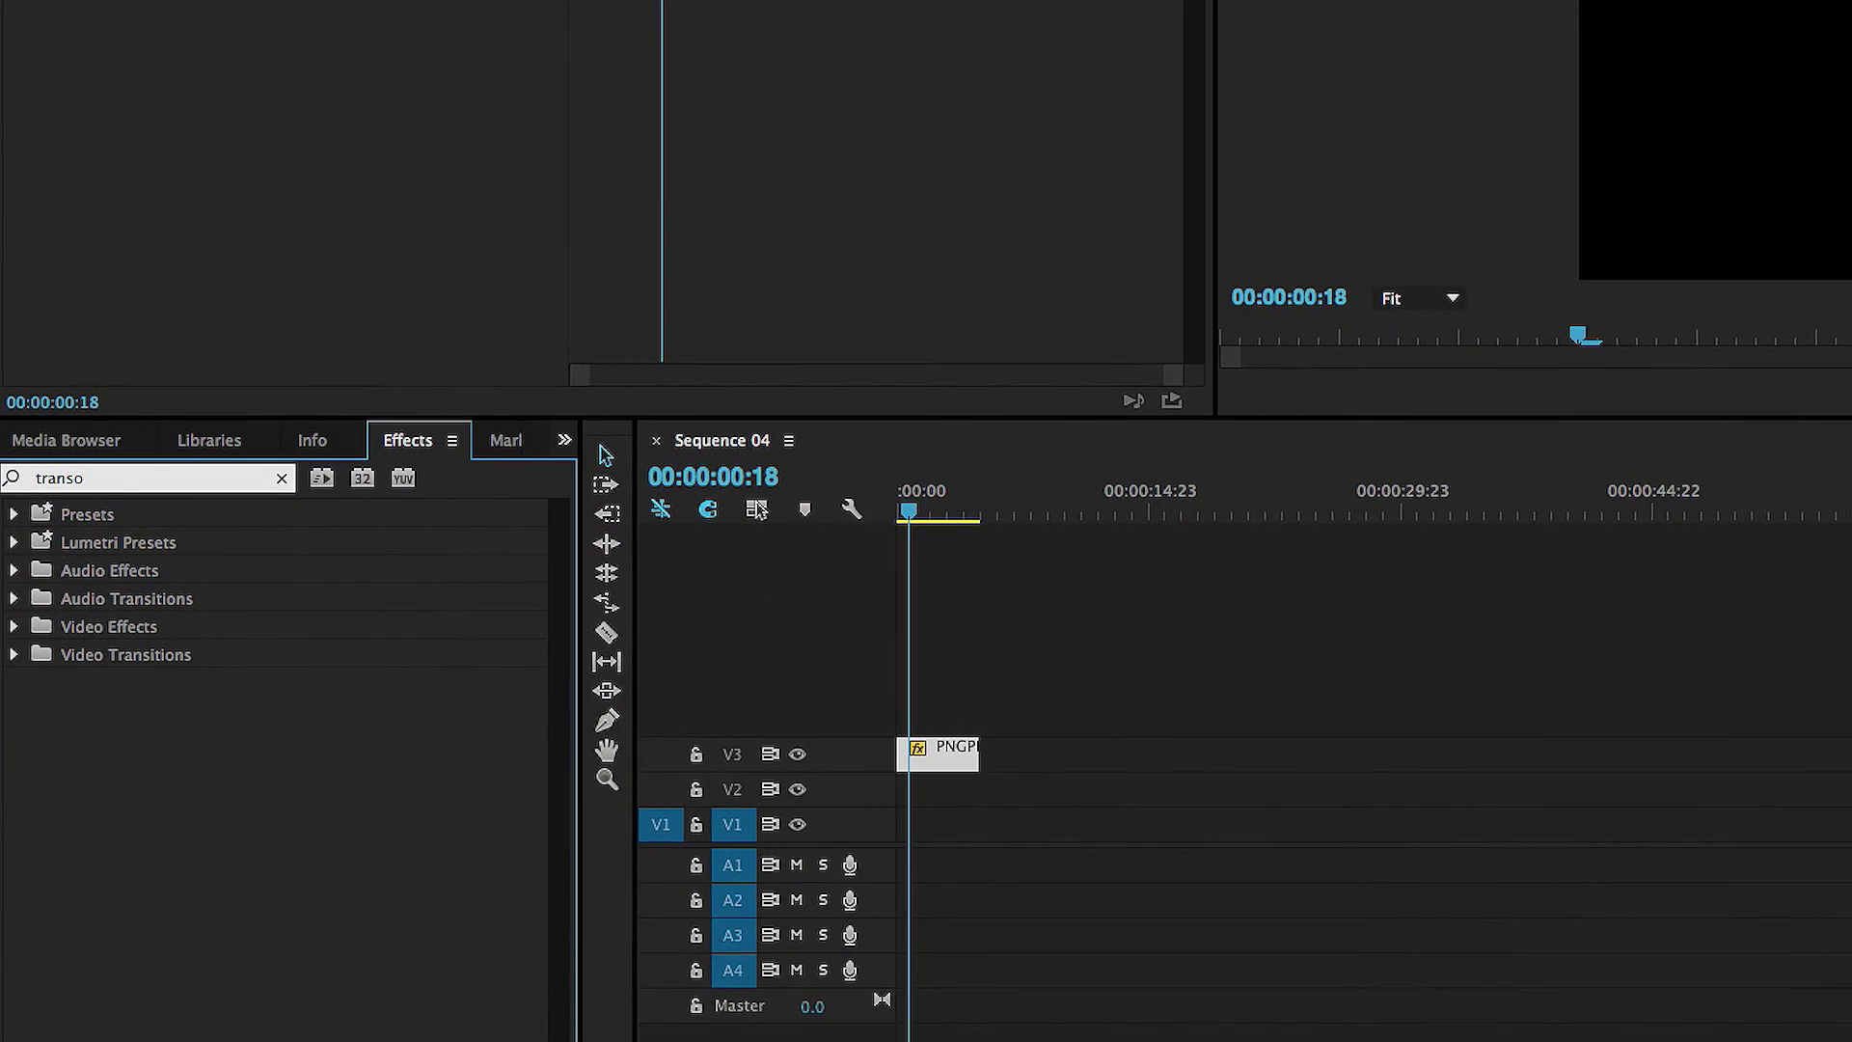
pyautogui.press('BackSpace')
pyautogui.write('for')
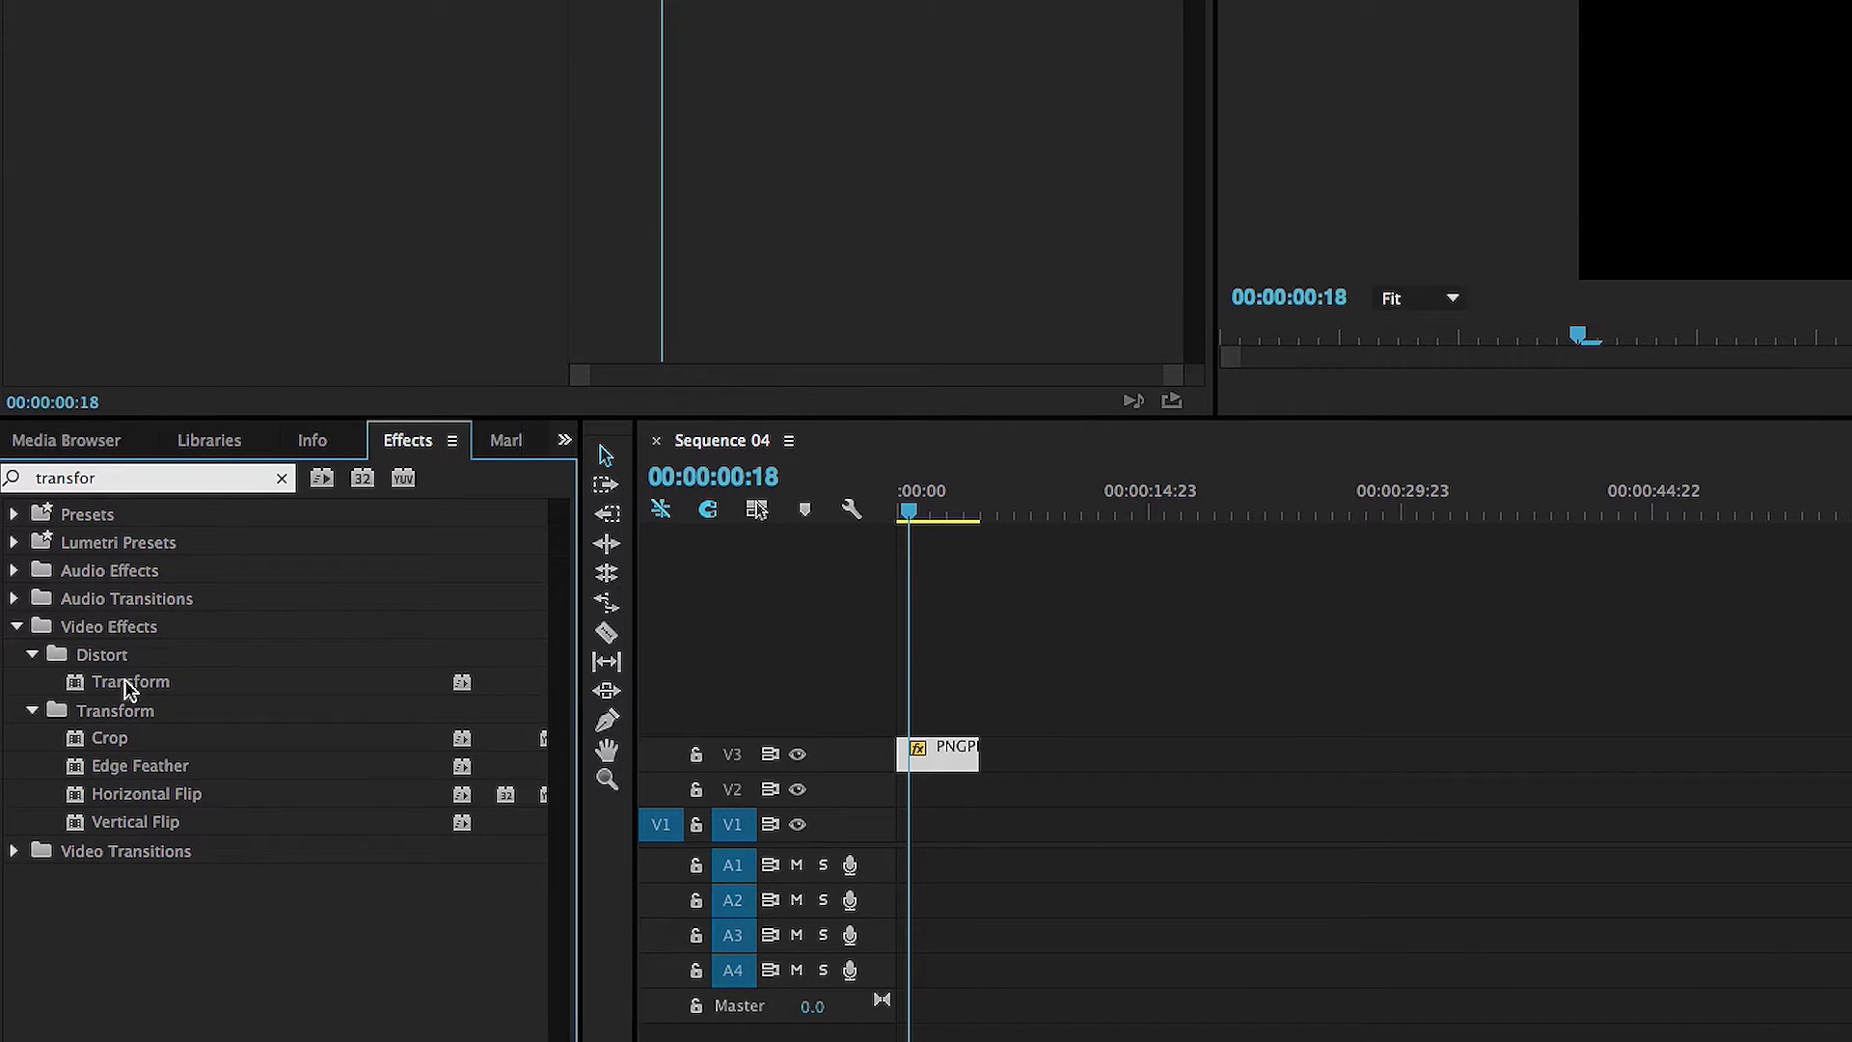
pyautogui.moveTo(127, 684); pyautogui.dragTo(135, 687)
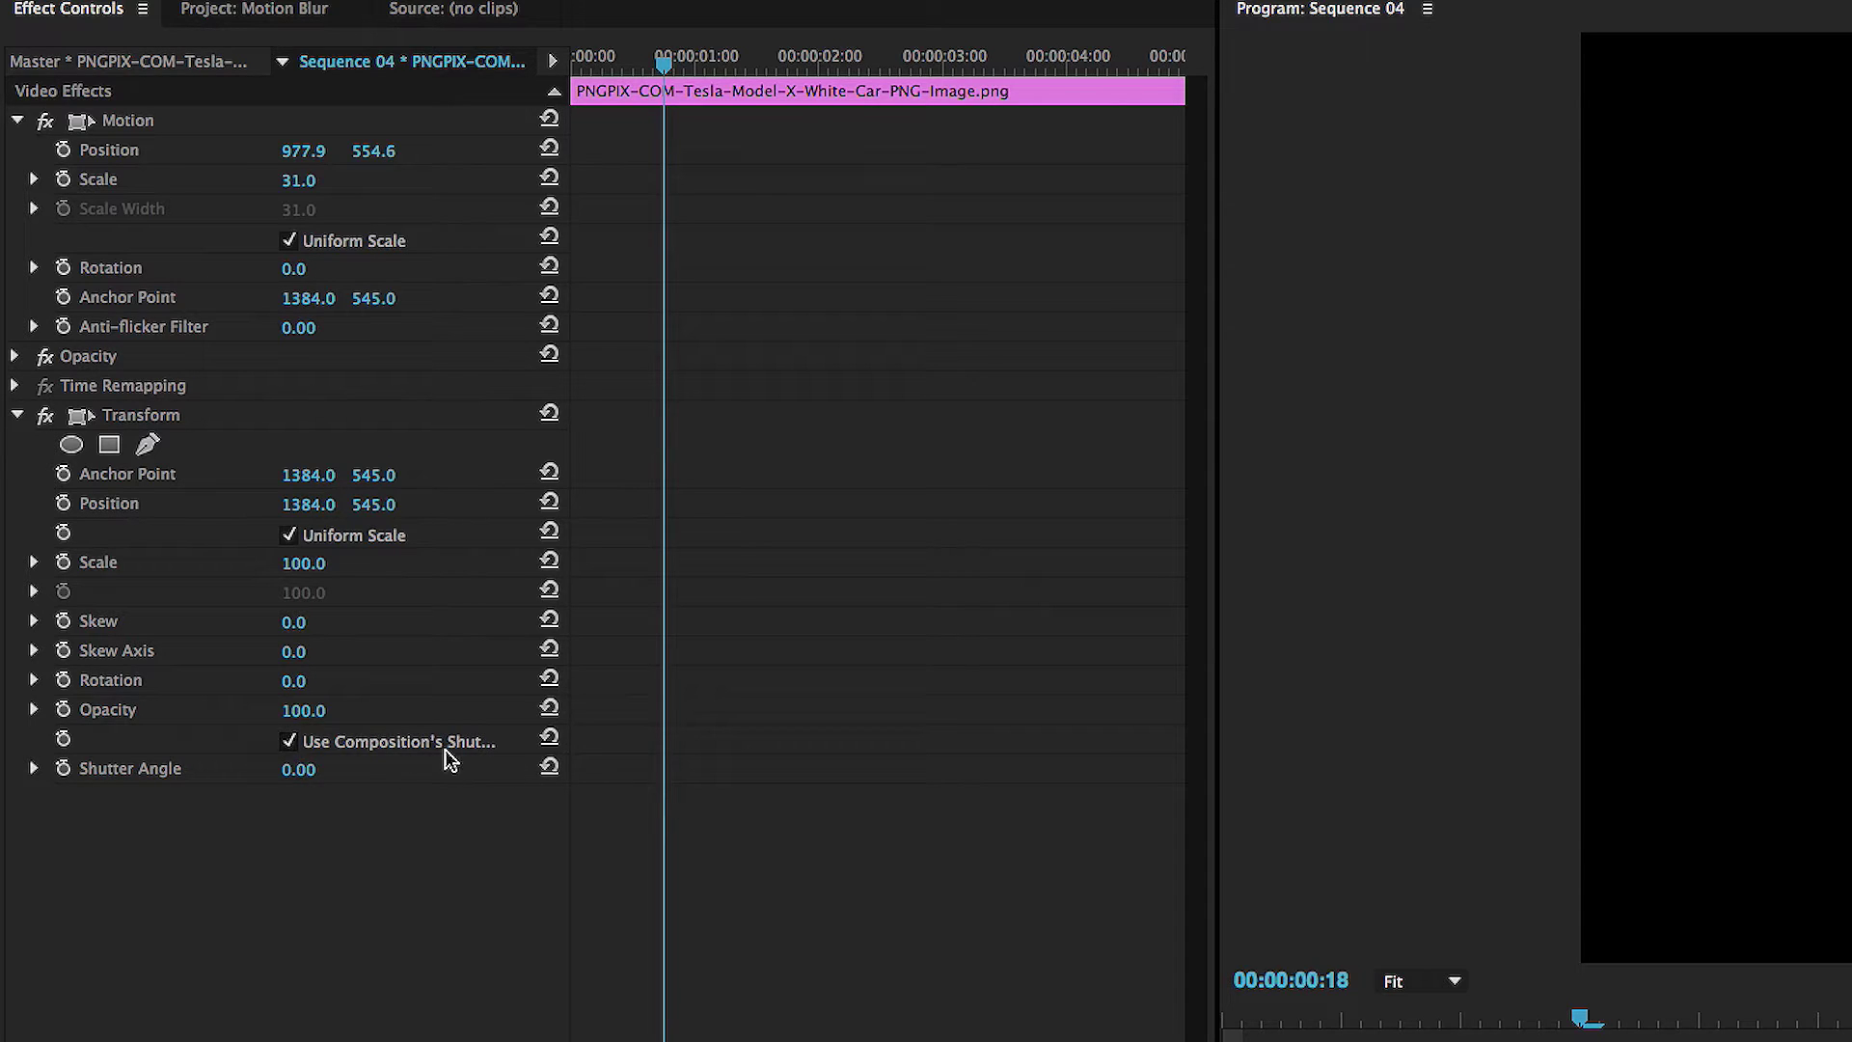
# Set the Transform effect's shutter angle to 180
pyautogui.moveTo(566, 798); pyautogui.dragTo(820, 823)
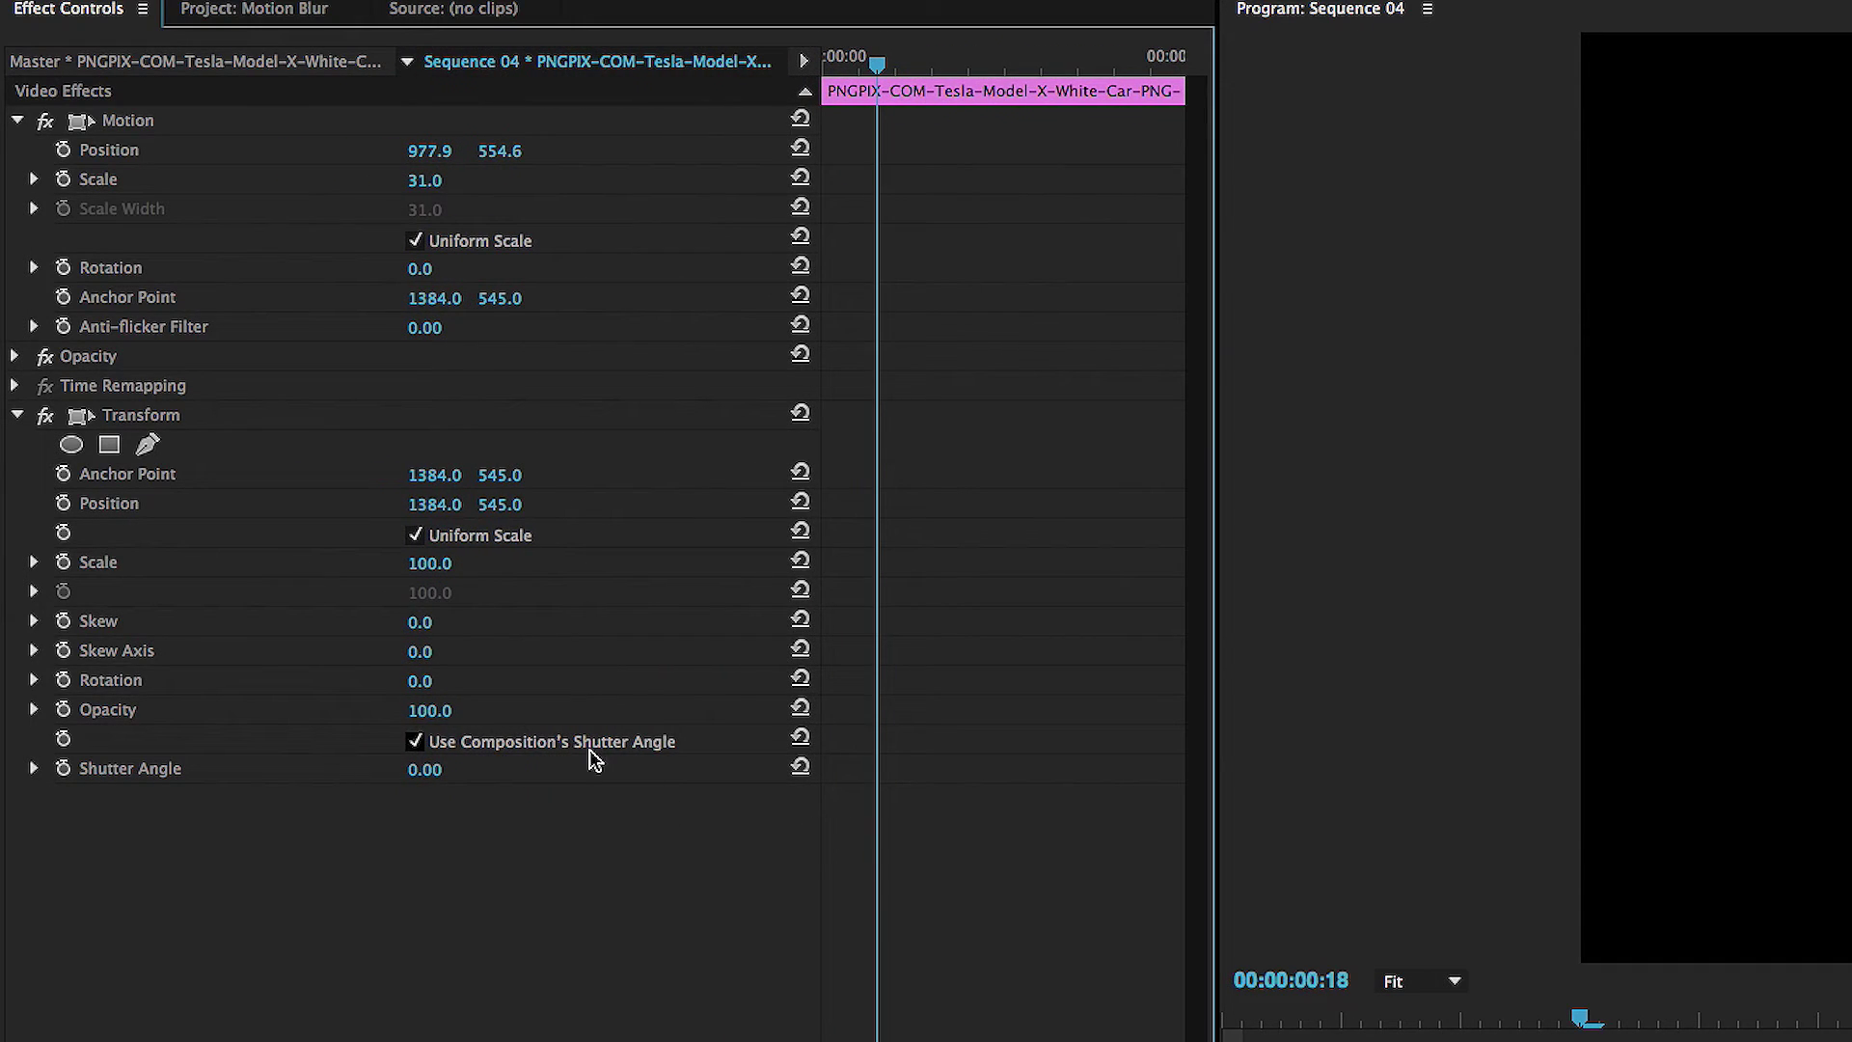
pyautogui.click(424, 769)
pyautogui.write('4')
pyautogui.press('Return')
pyautogui.moveTo(429, 769); pyautogui.dragTo(448, 768)
pyautogui.click(424, 769)
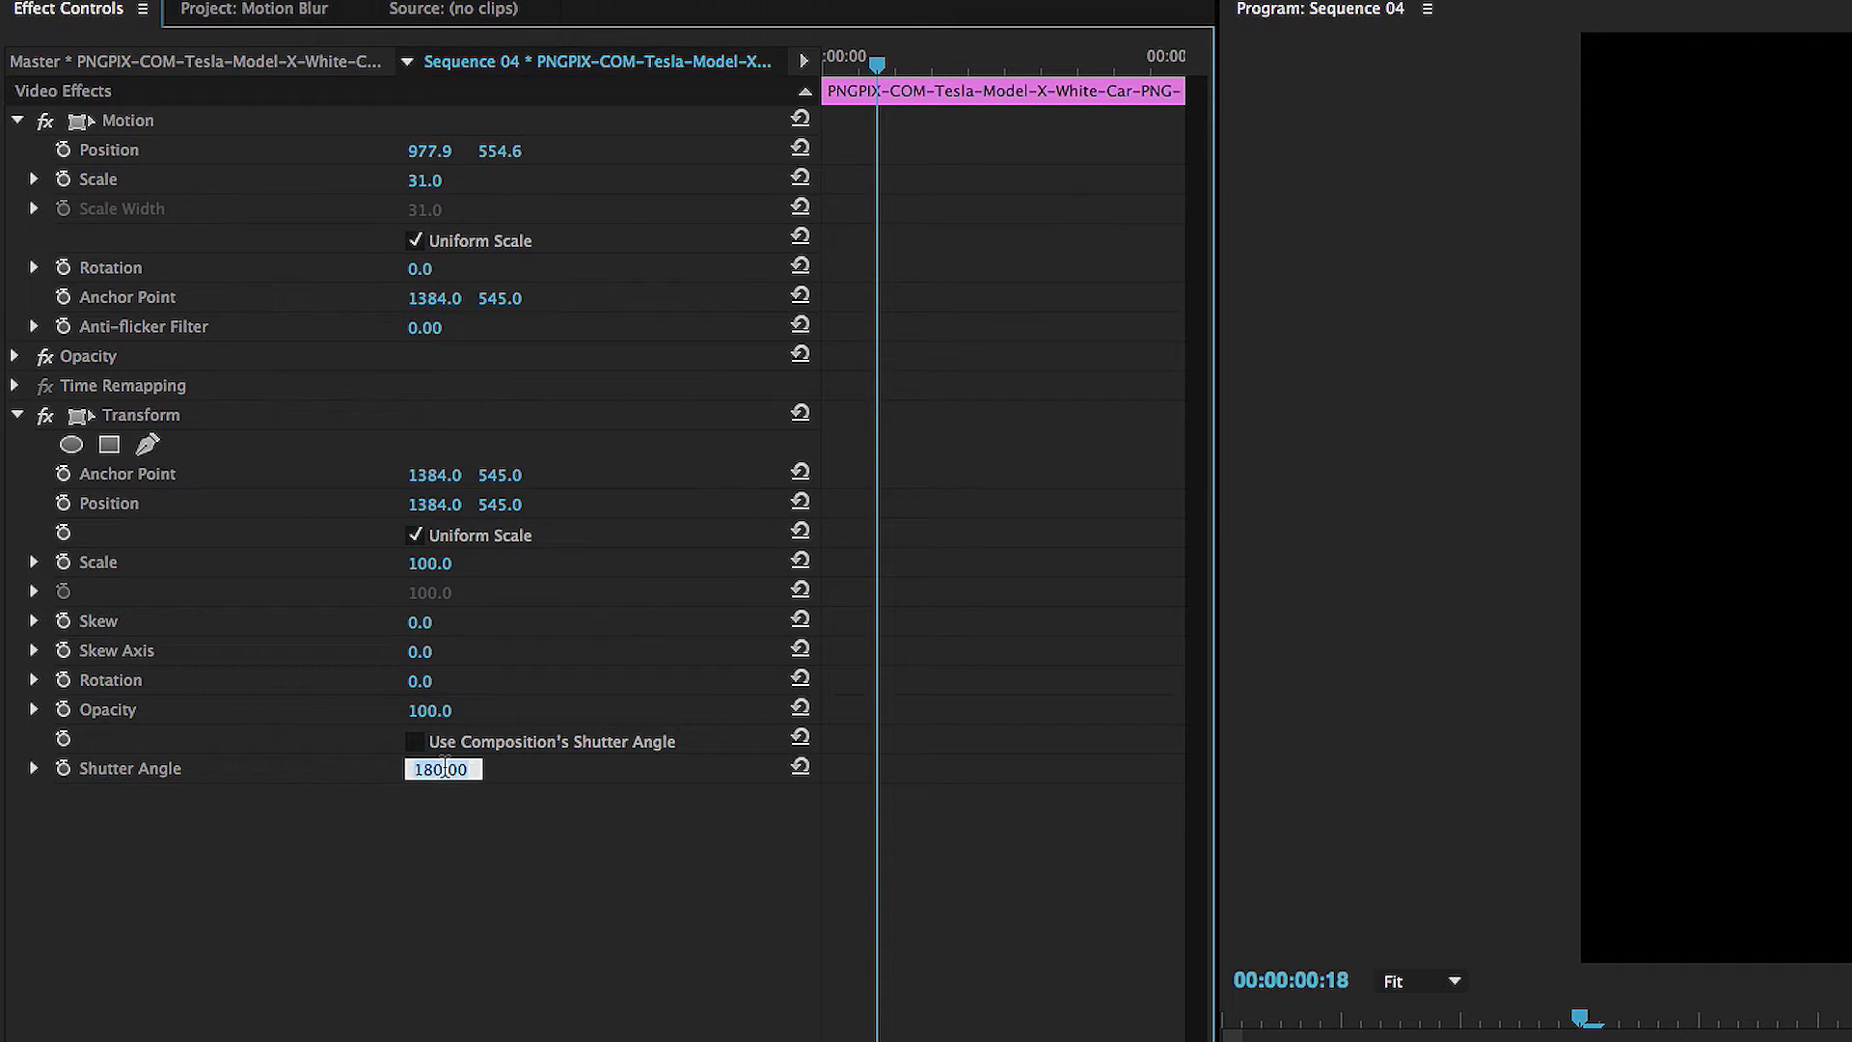
pyautogui.write('180')
pyautogui.press('Return')
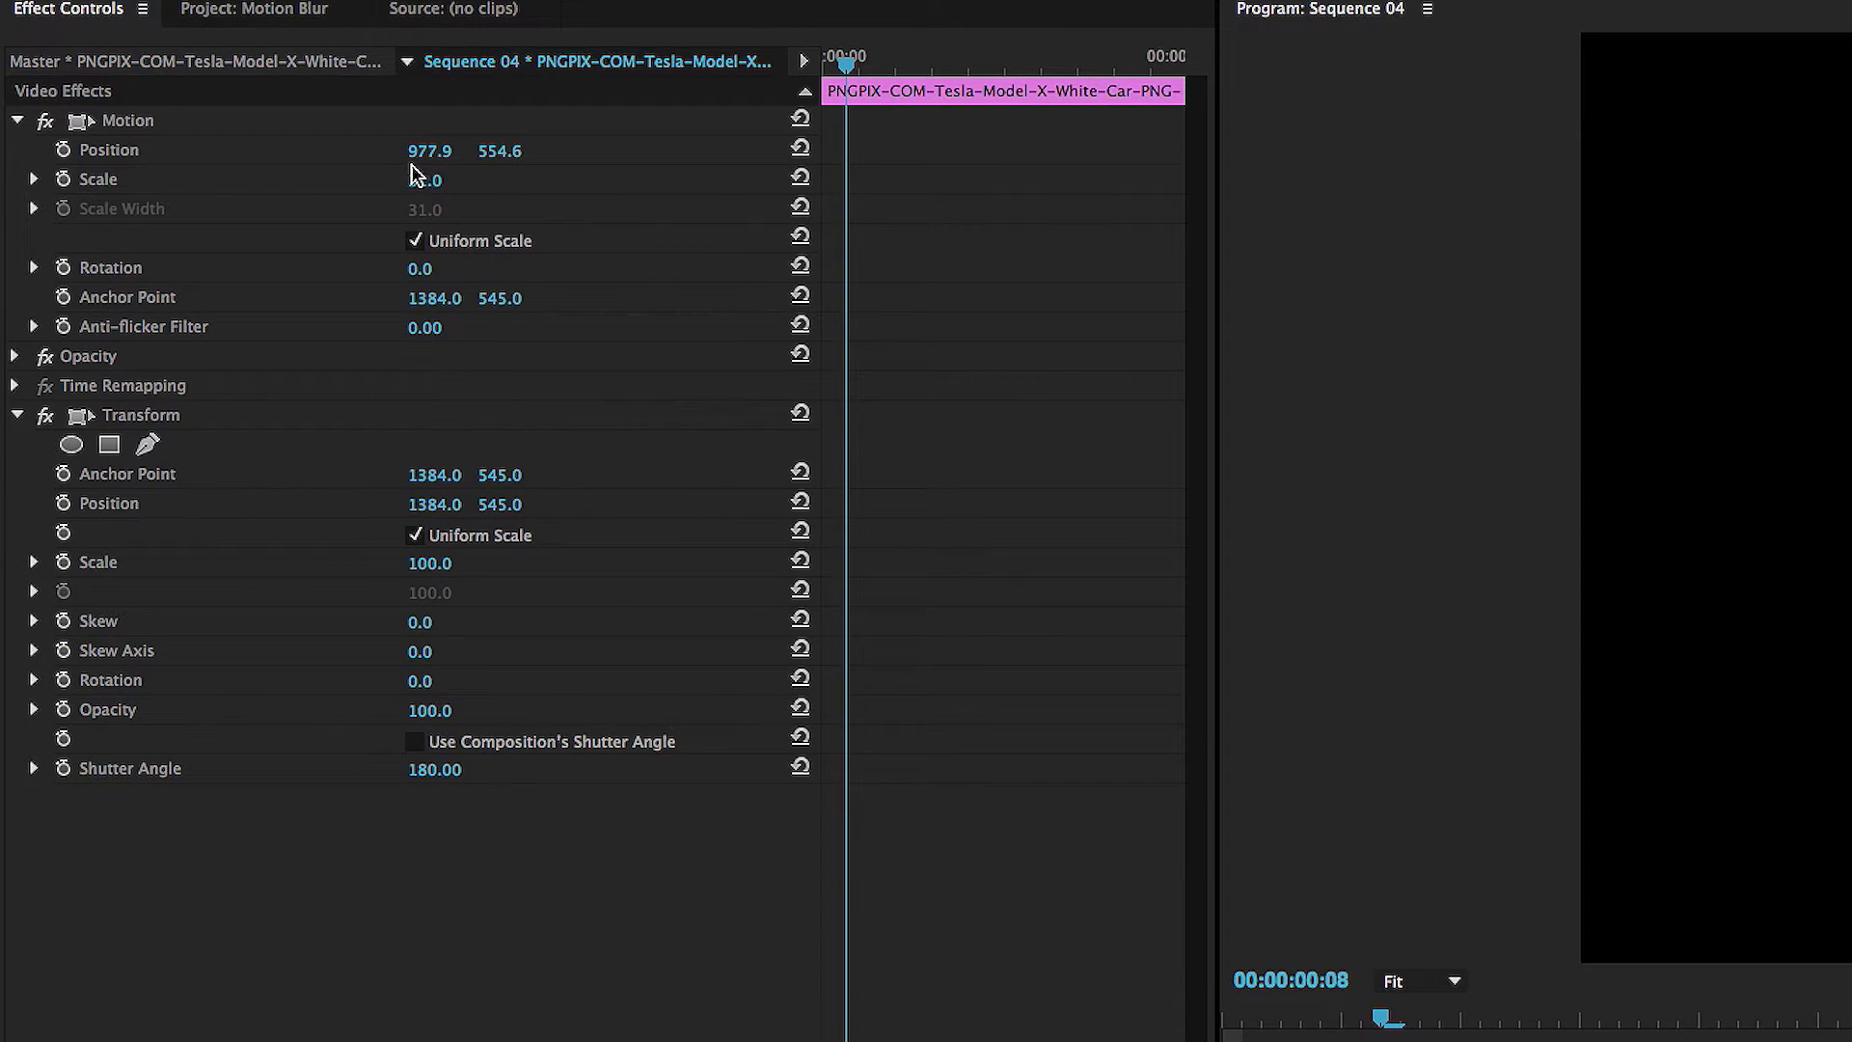
# Shift the car's Motion Position X to 925.9 and select the Transform effect
pyautogui.moveTo(426, 152)
pyautogui.mouseDown()
pyautogui.moveTo(502, 151)
pyautogui.moveTo(415, 151)
pyautogui.moveTo(453, 151)
pyautogui.moveTo(414, 151)
pyautogui.moveTo(437, 152)
pyautogui.mouseUp()
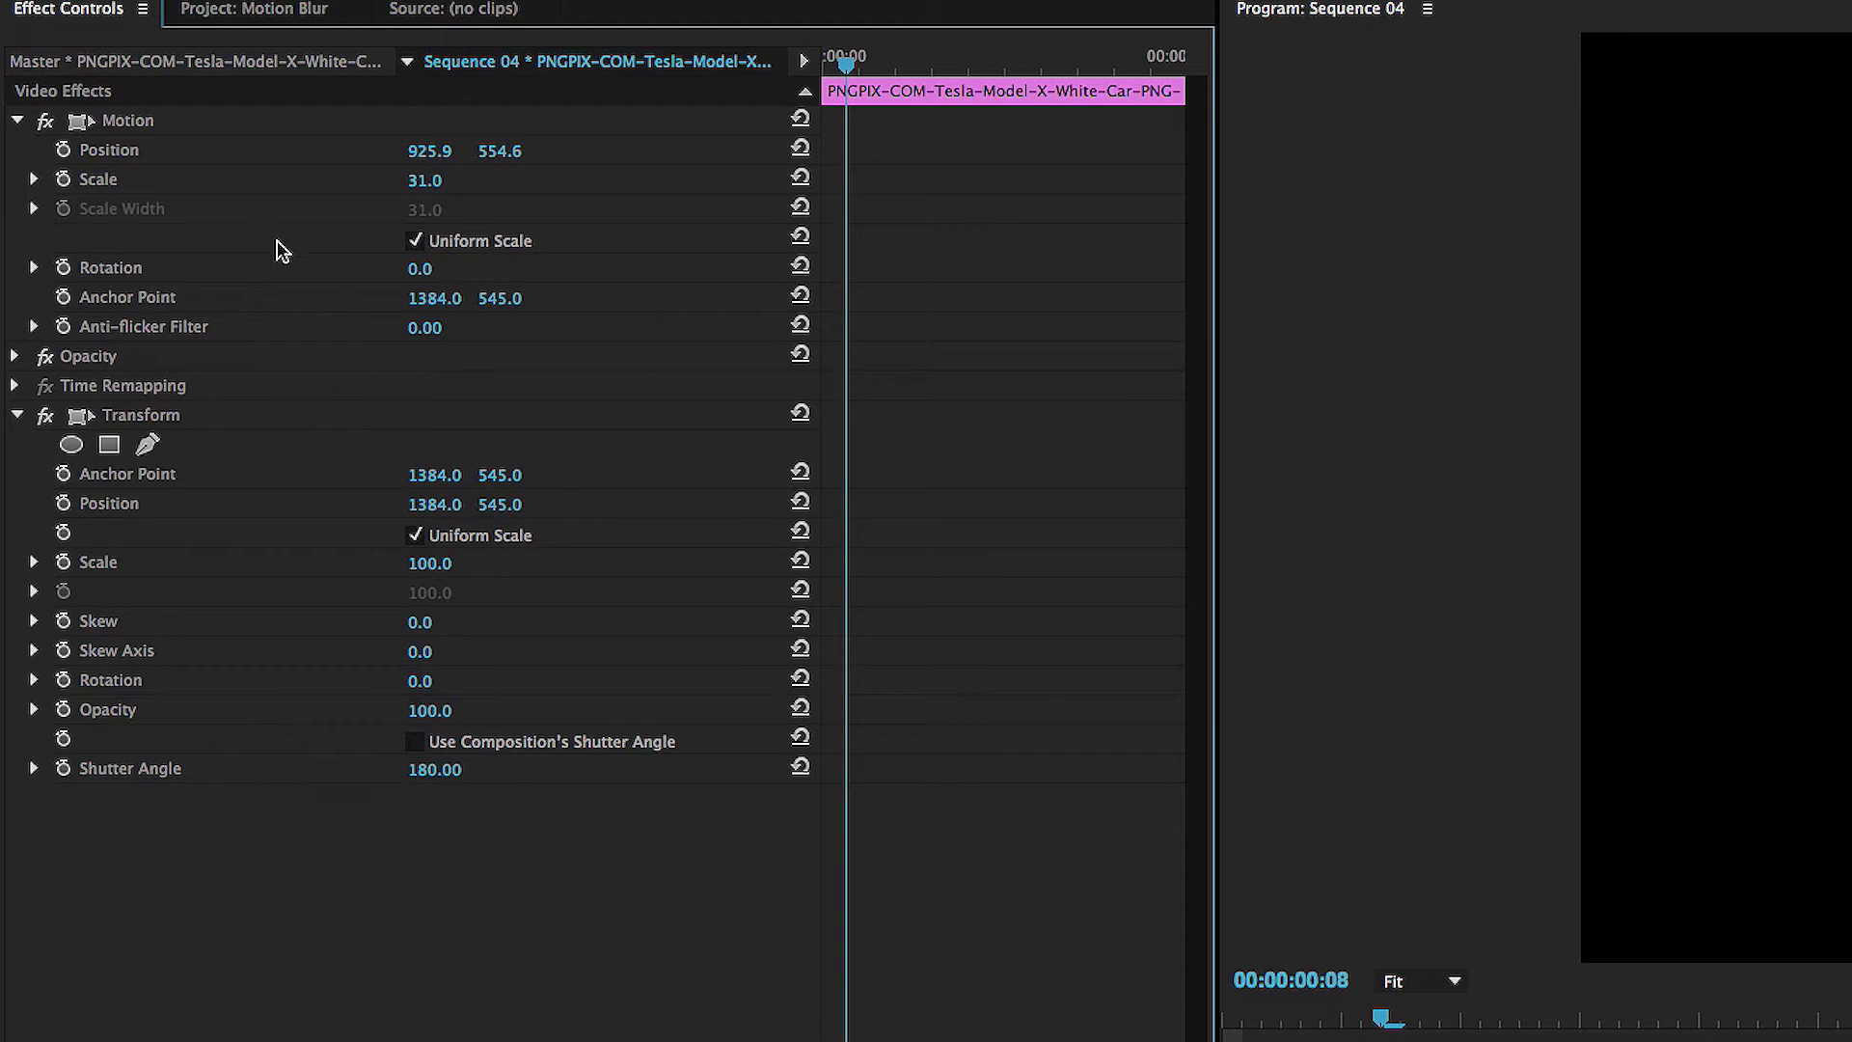
pyautogui.click(161, 422)
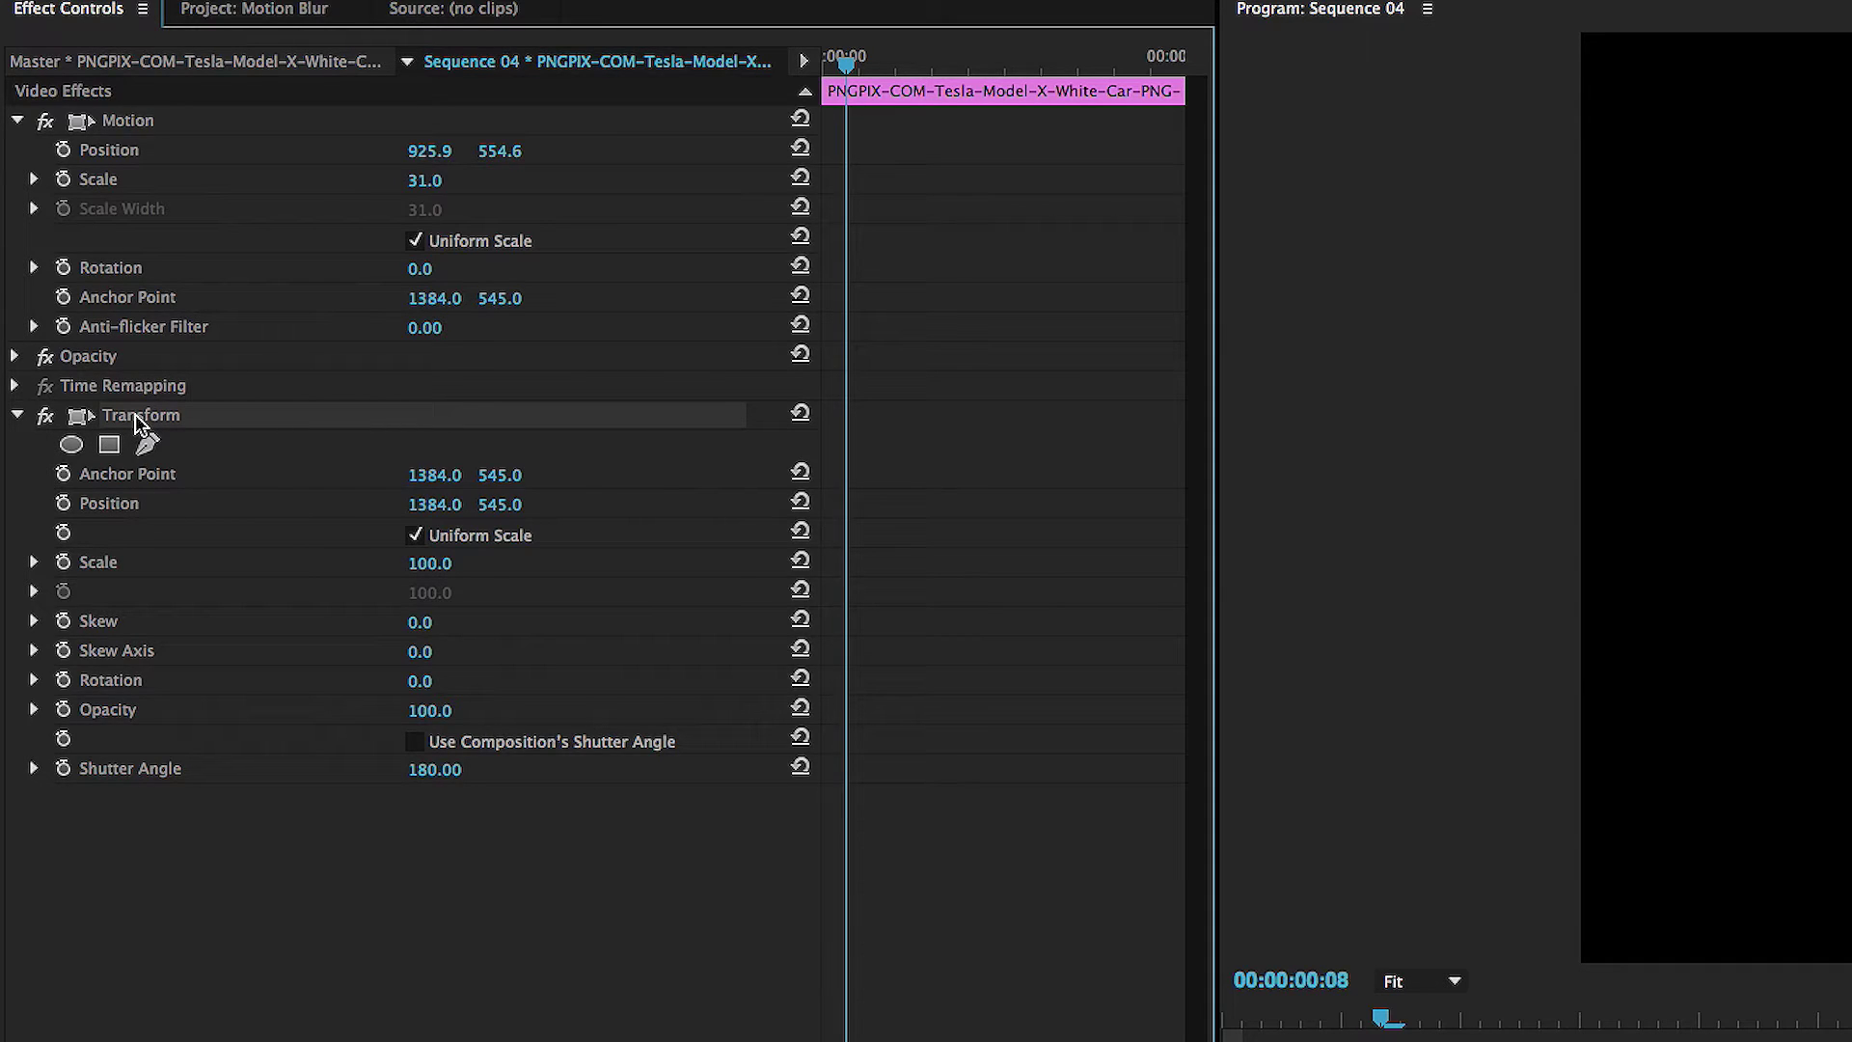
pyautogui.rightClick(137, 421)
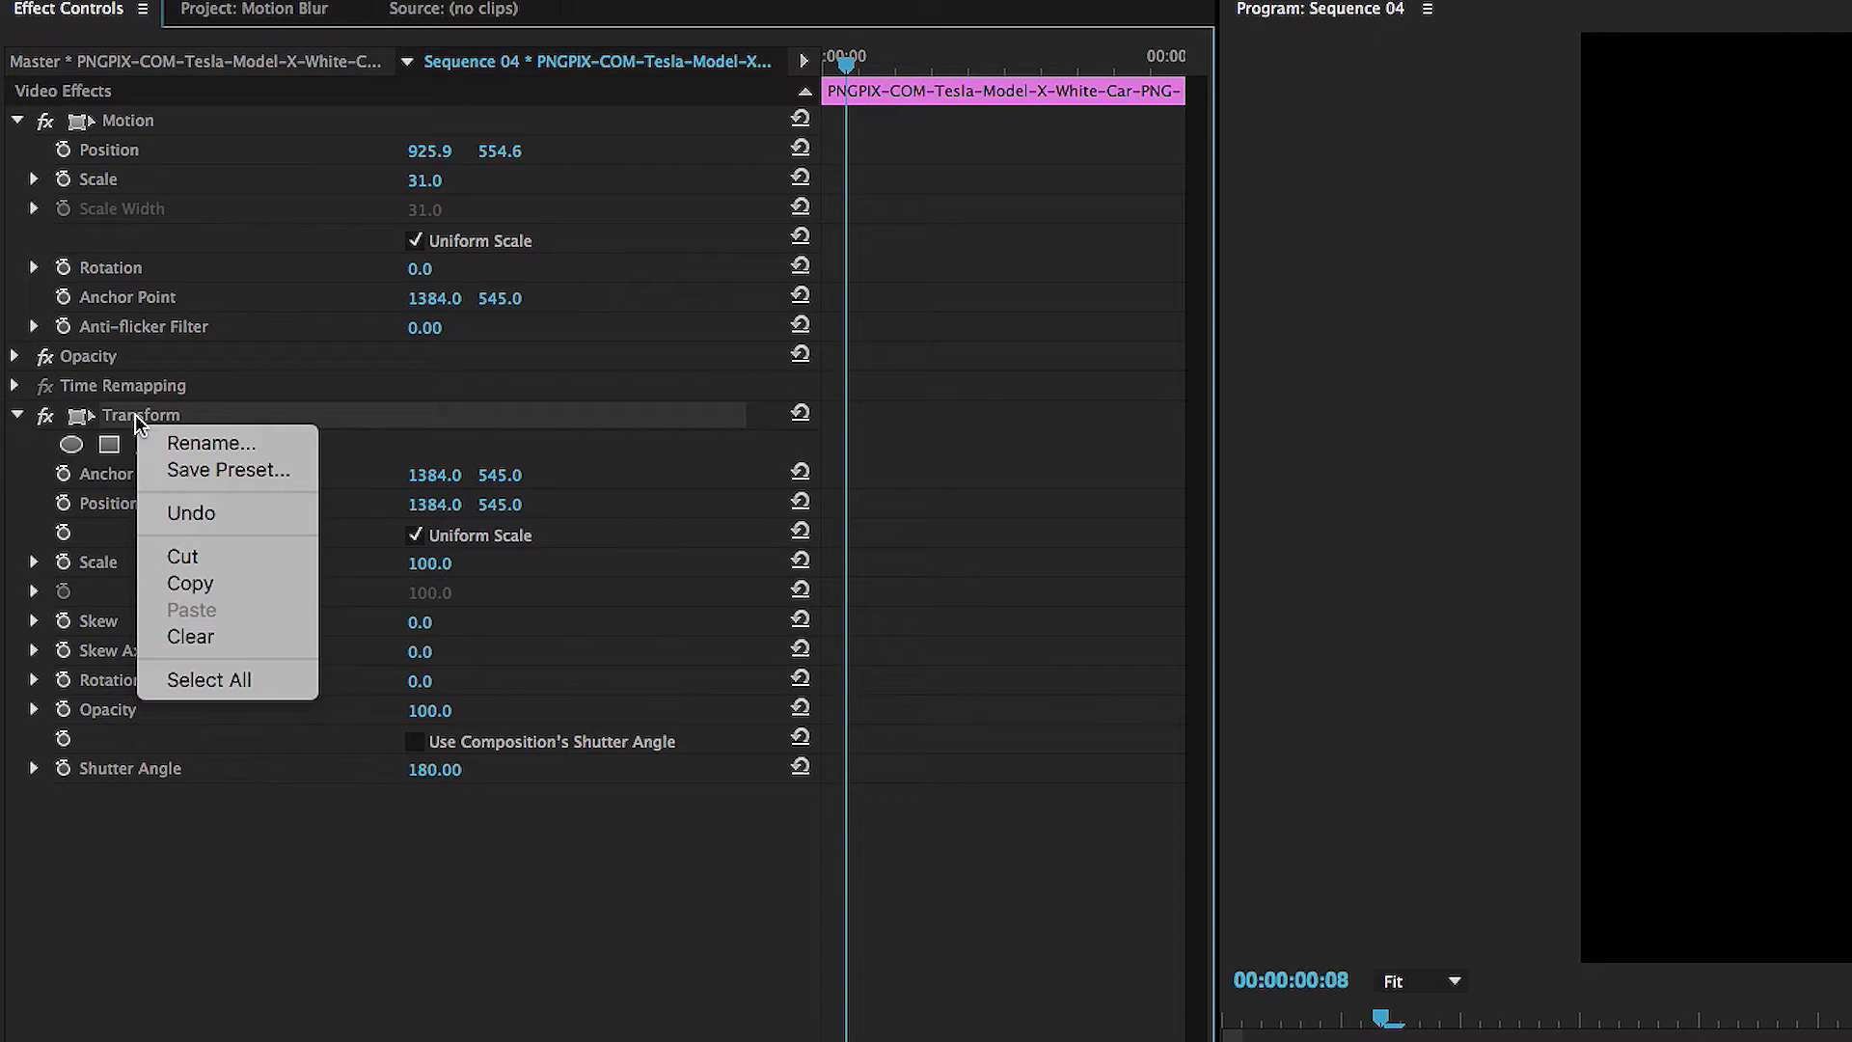
# Save the Transform effect as a preset named 'Motion Blur Effect'
pyautogui.click(215, 466)
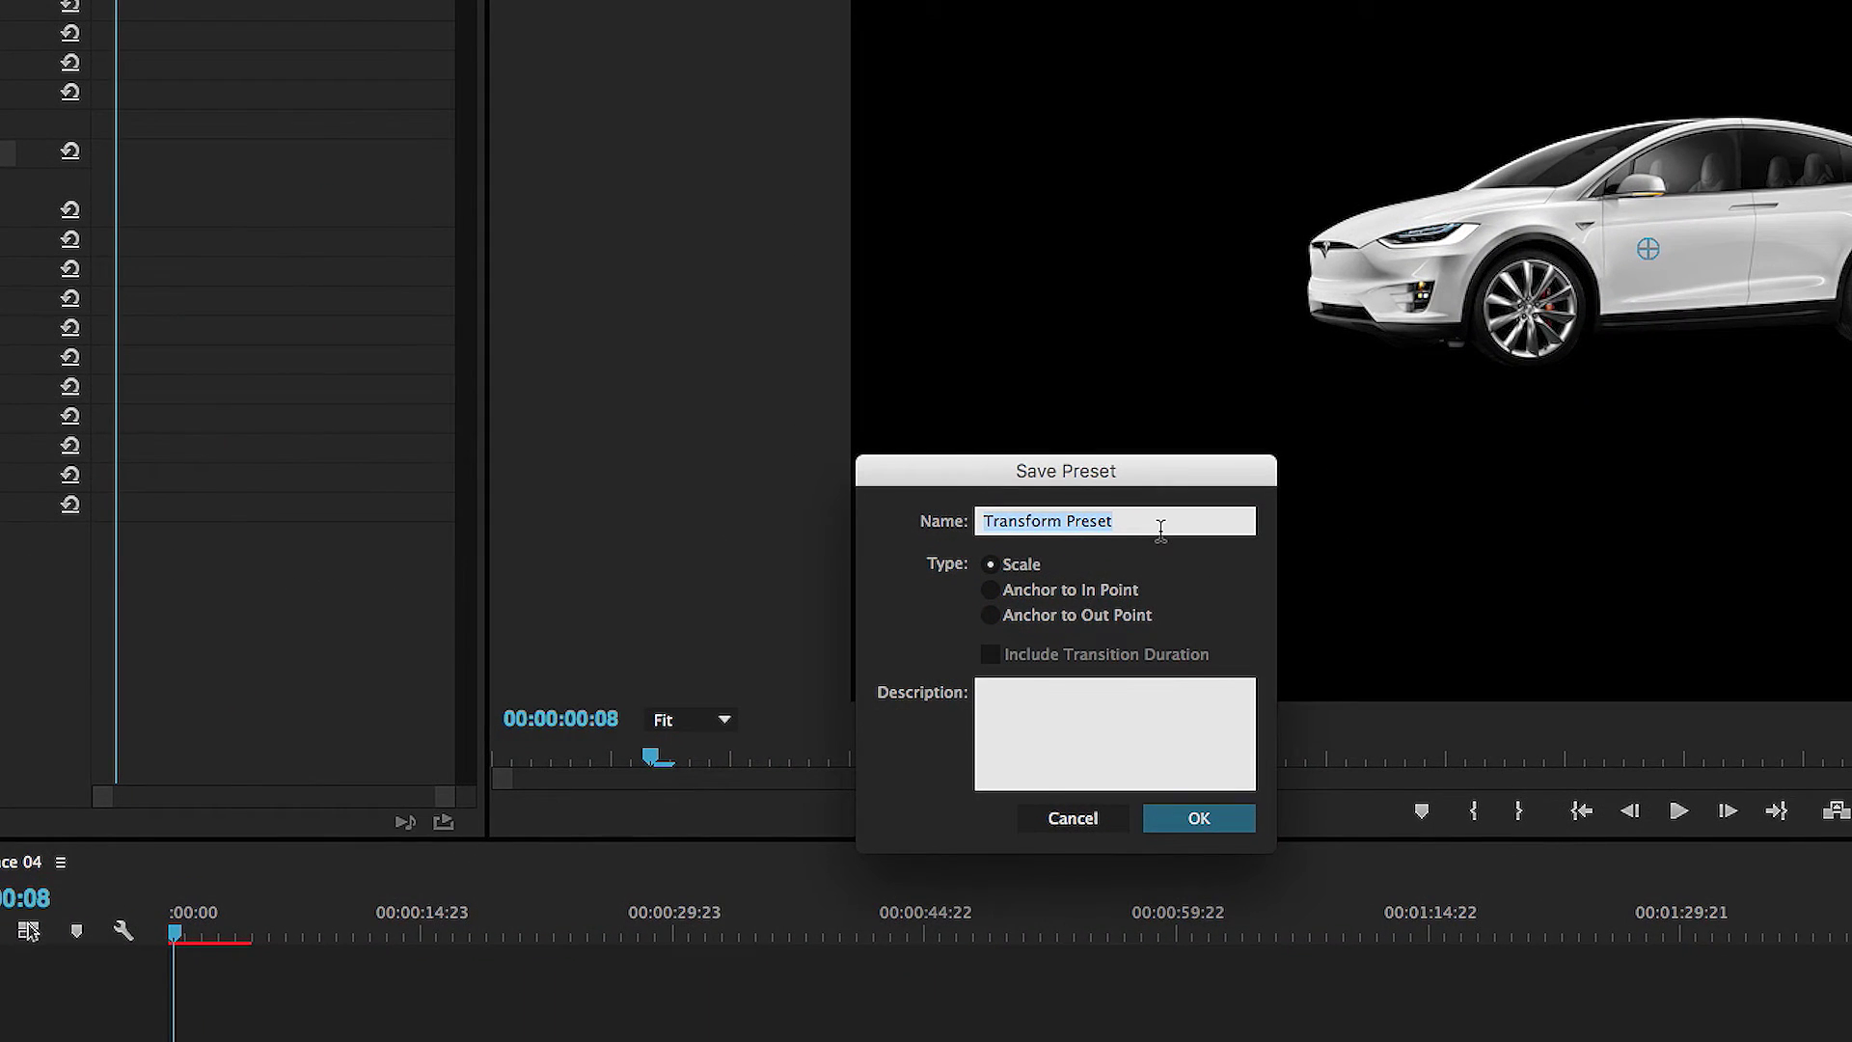
pyautogui.write('Motion Blur Effect')
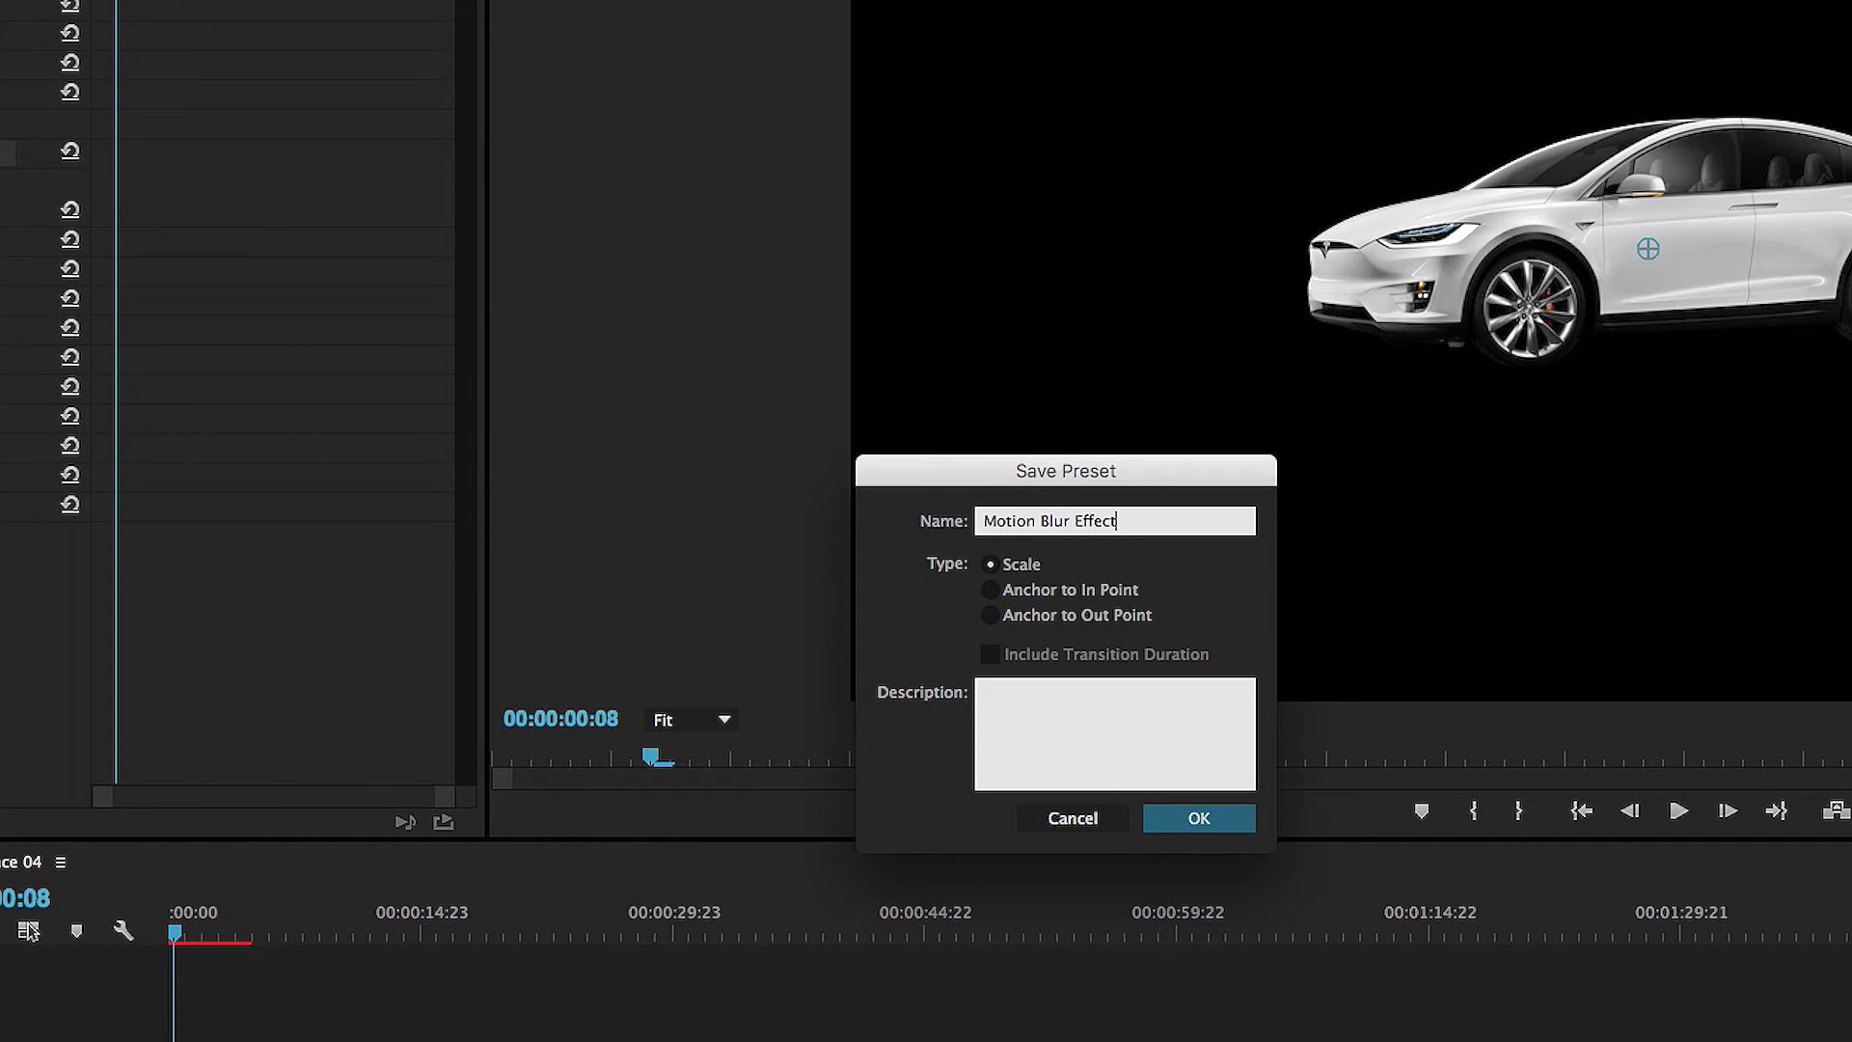
pyautogui.click(1189, 822)
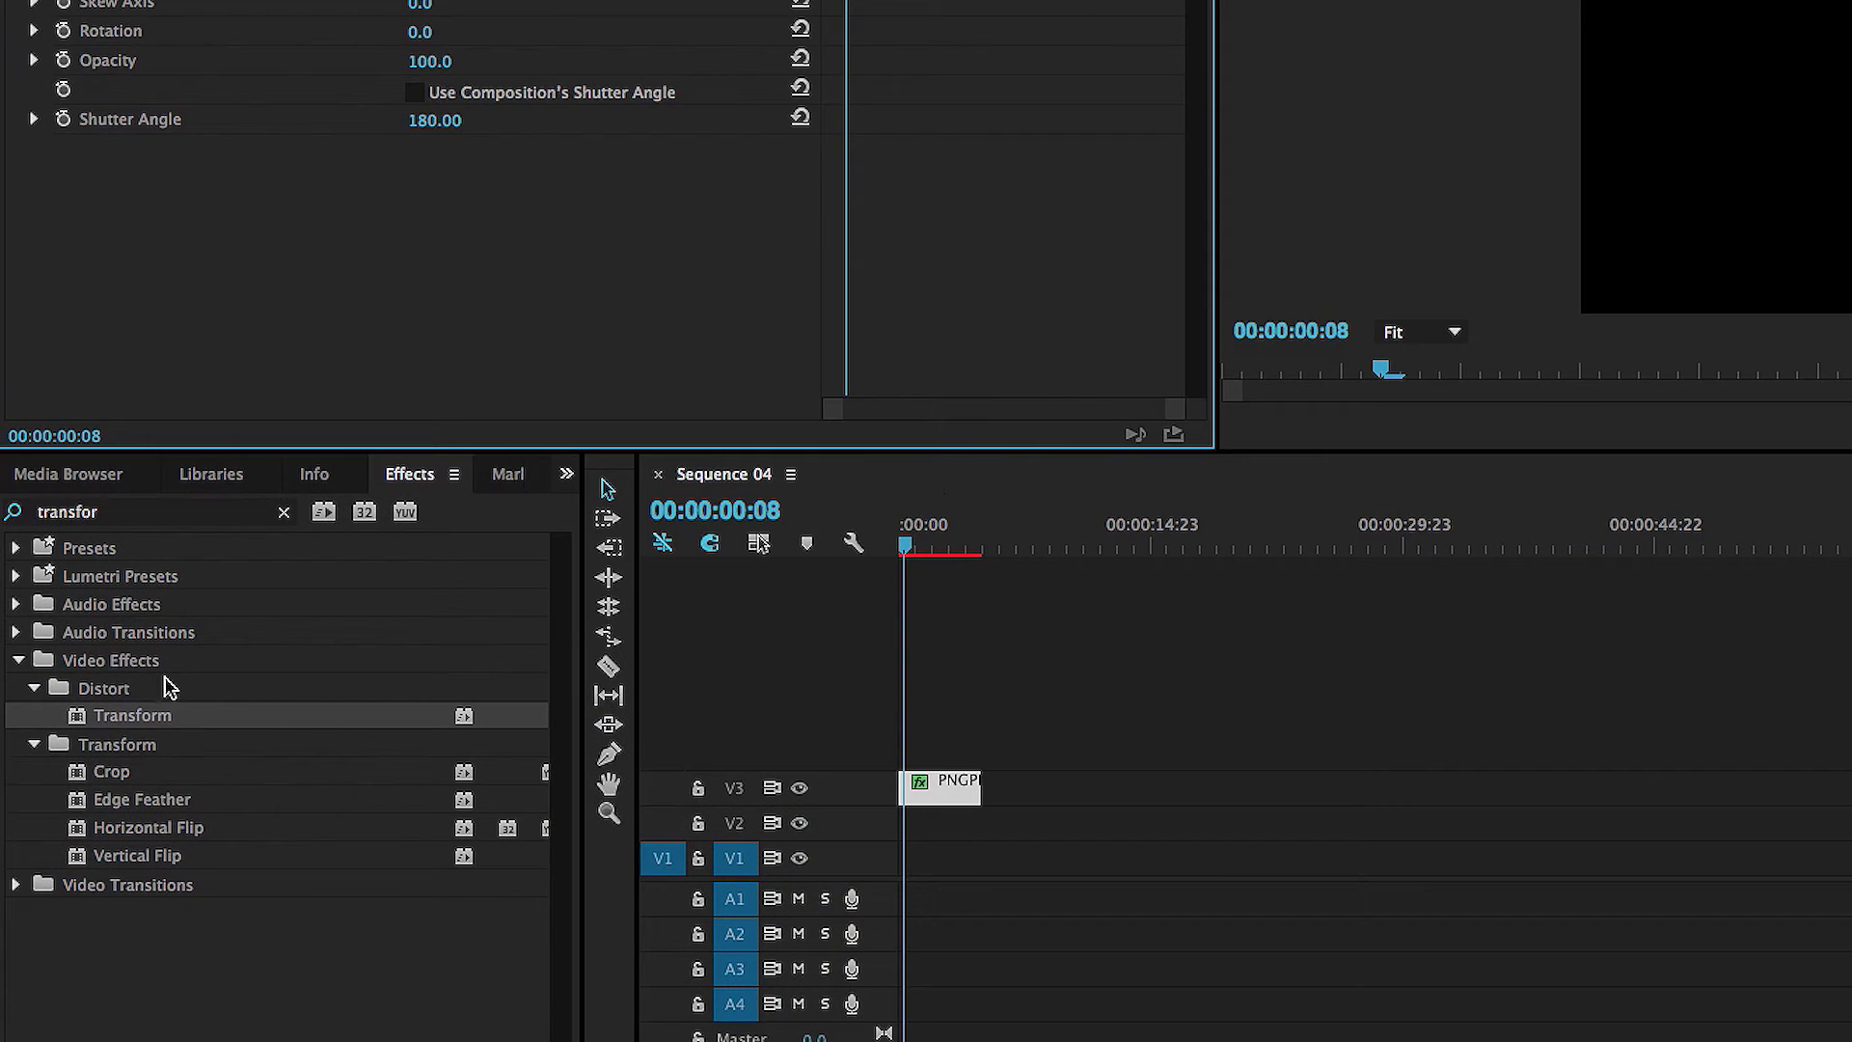
# Clear the Effects search and expand the Presets folder
pyautogui.click(284, 512)
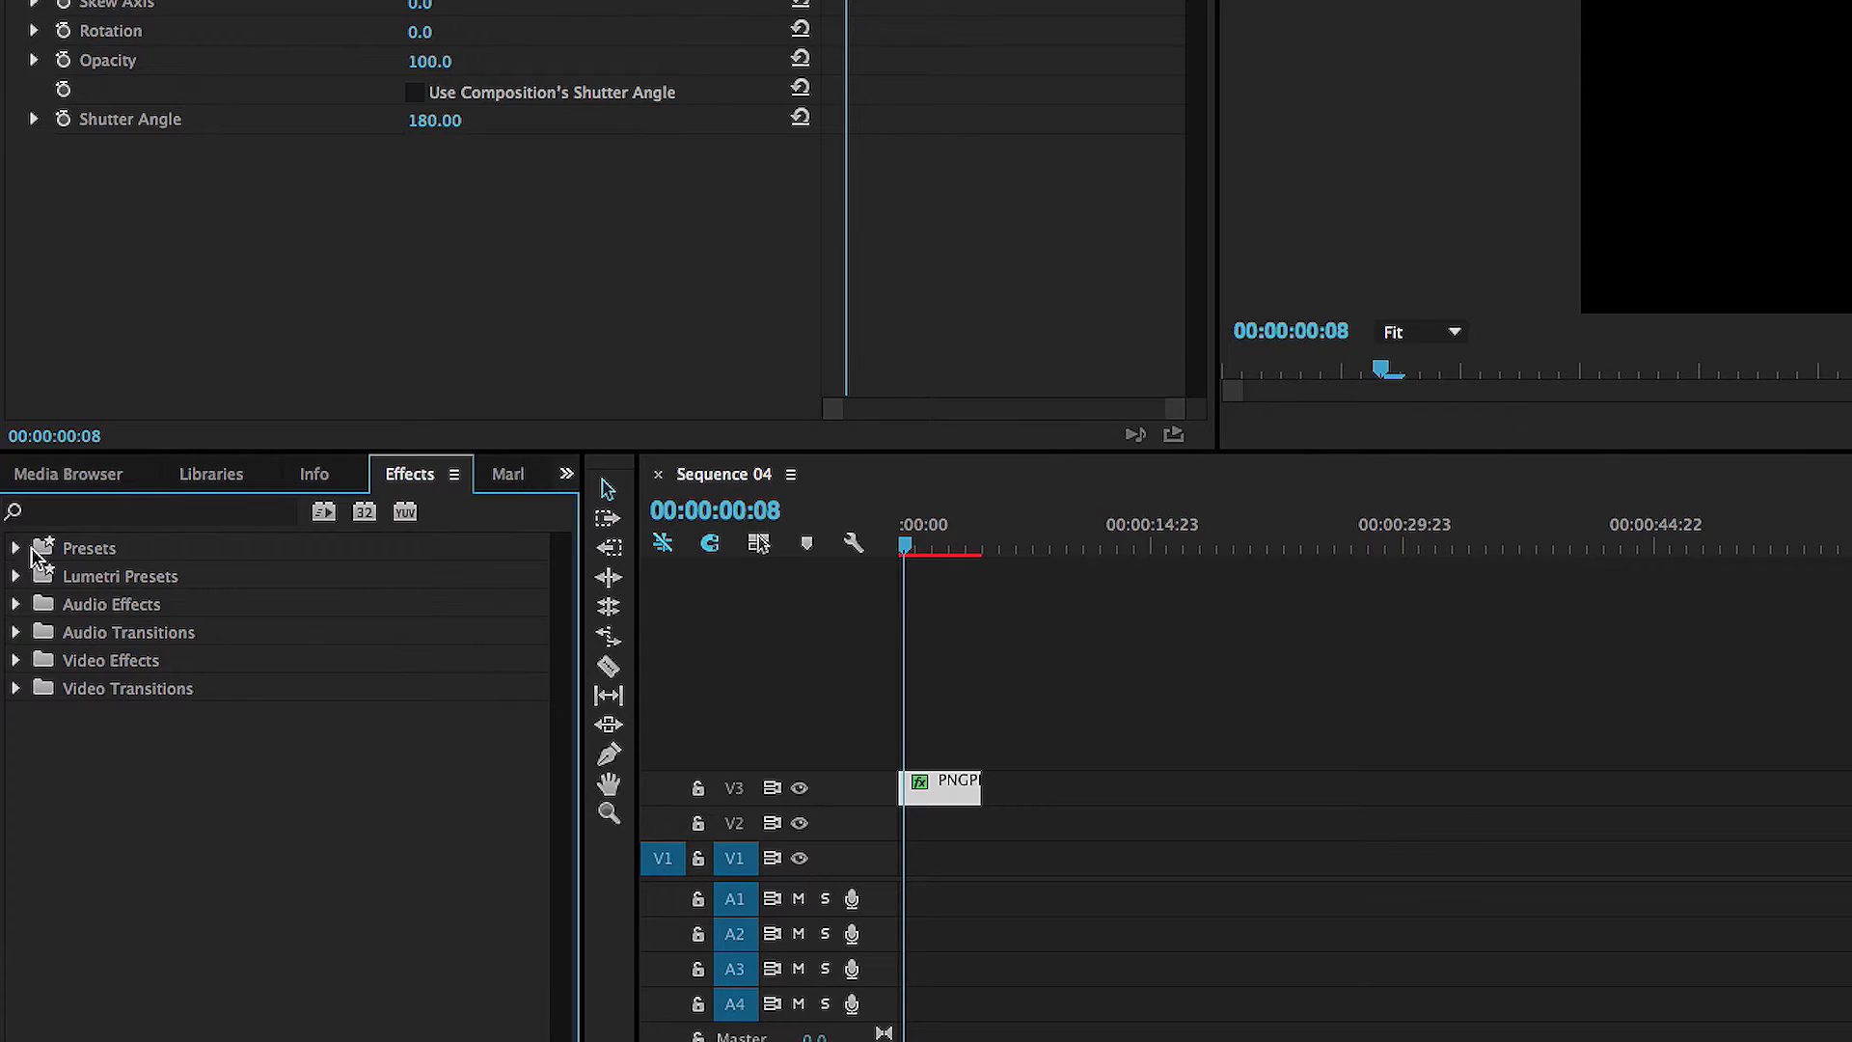
pyautogui.click(126, 554)
pyautogui.click(15, 549)
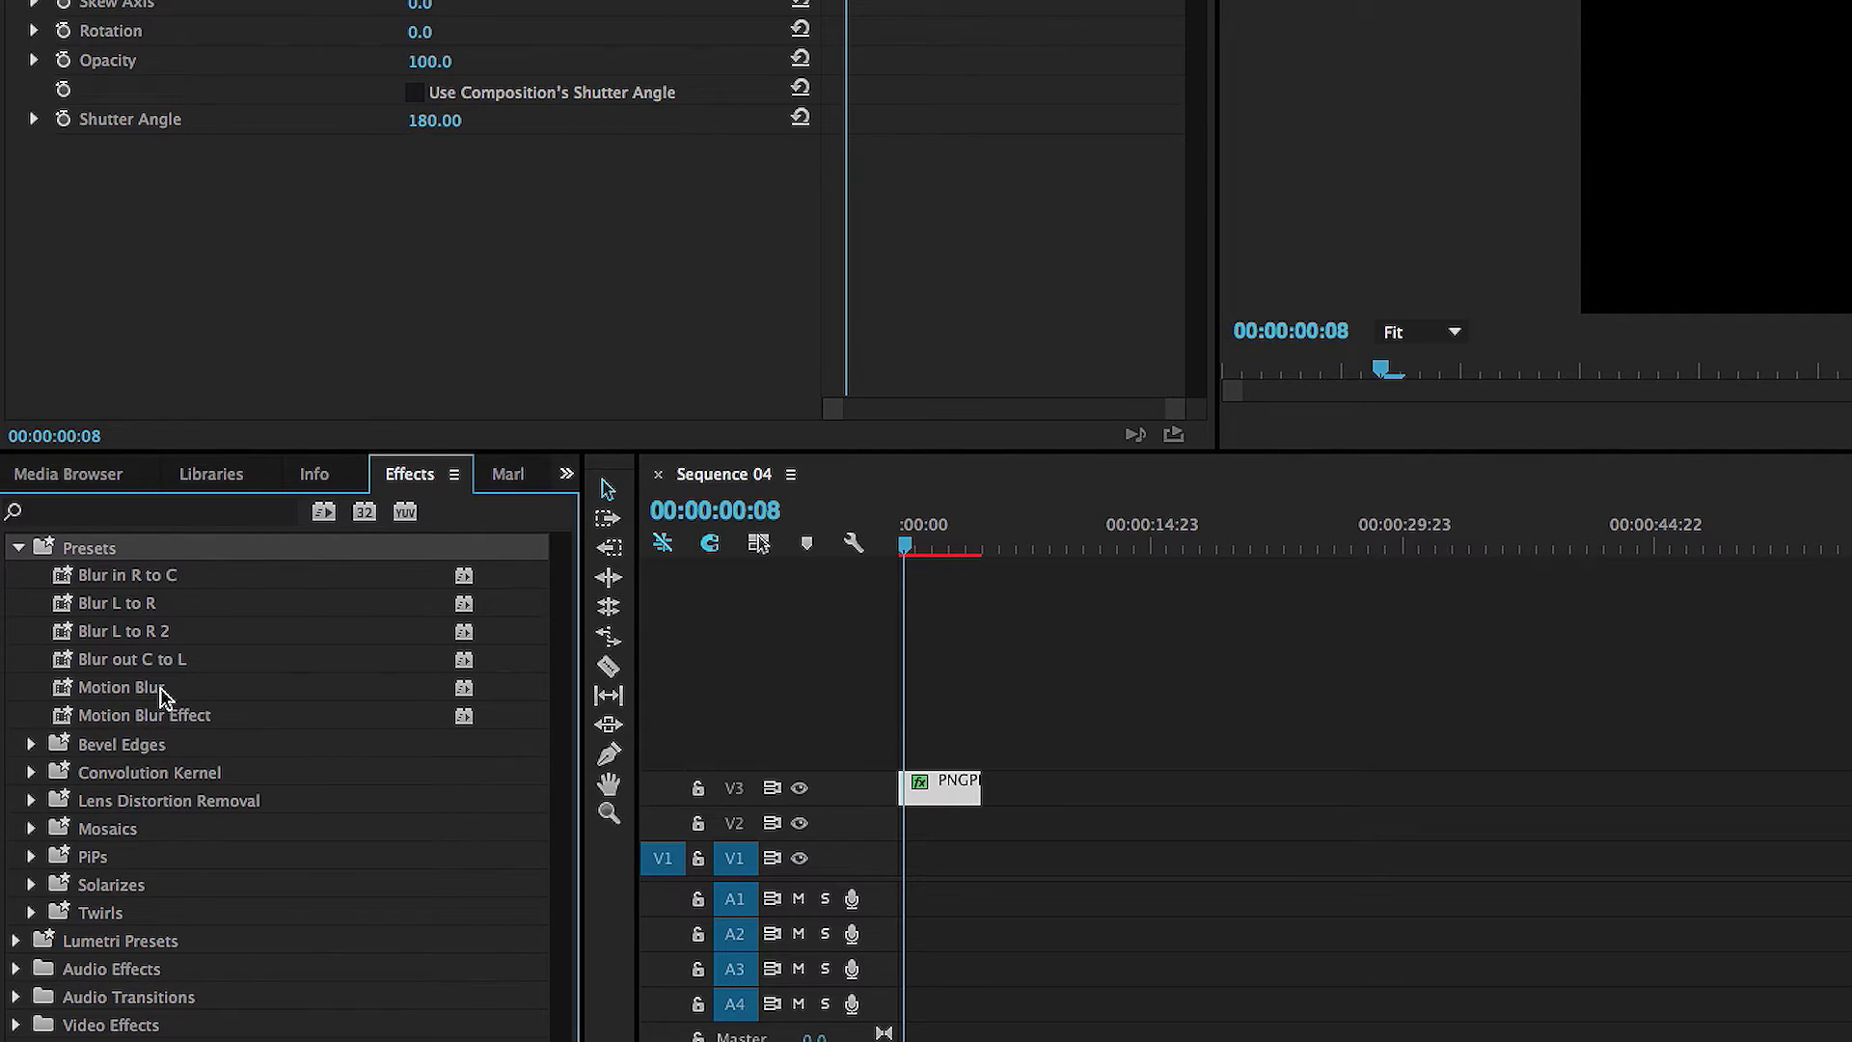
# Apply the Motion Blur Effect preset to the car clip on Sequence 04
pyautogui.click(162, 720)
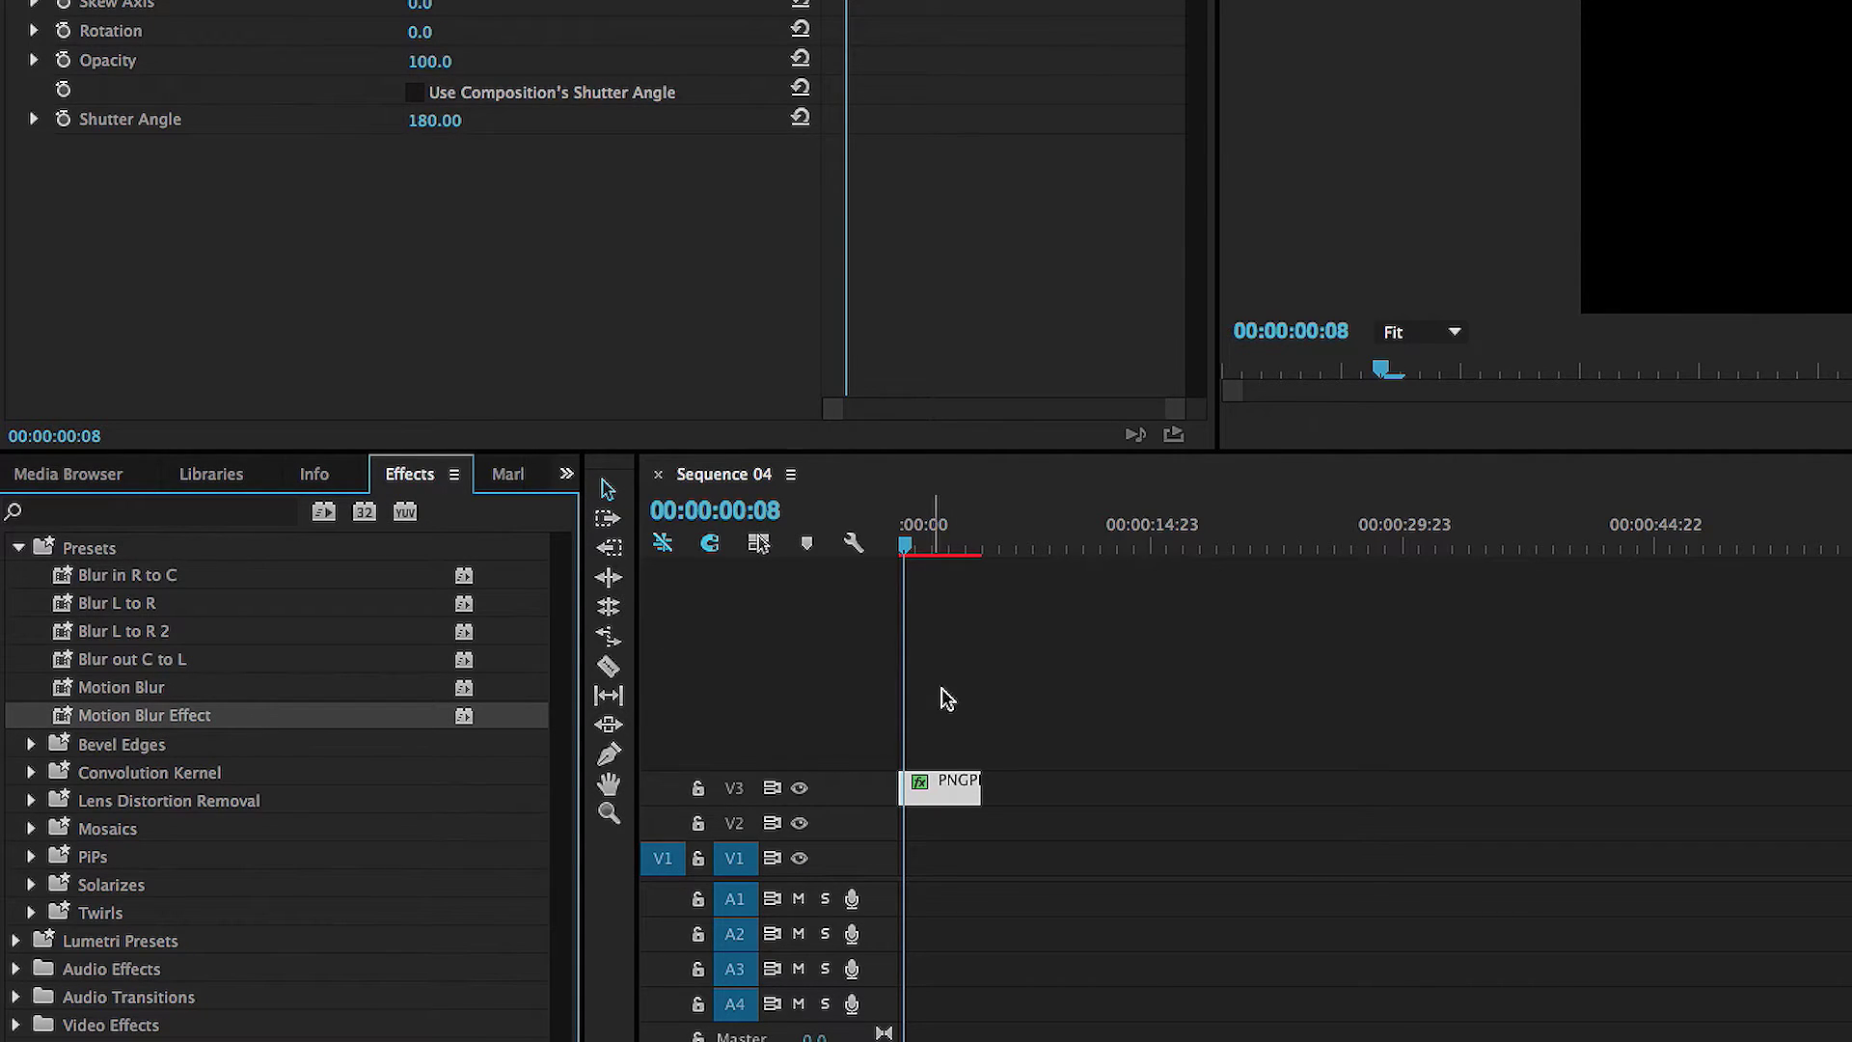
pyautogui.click(938, 537)
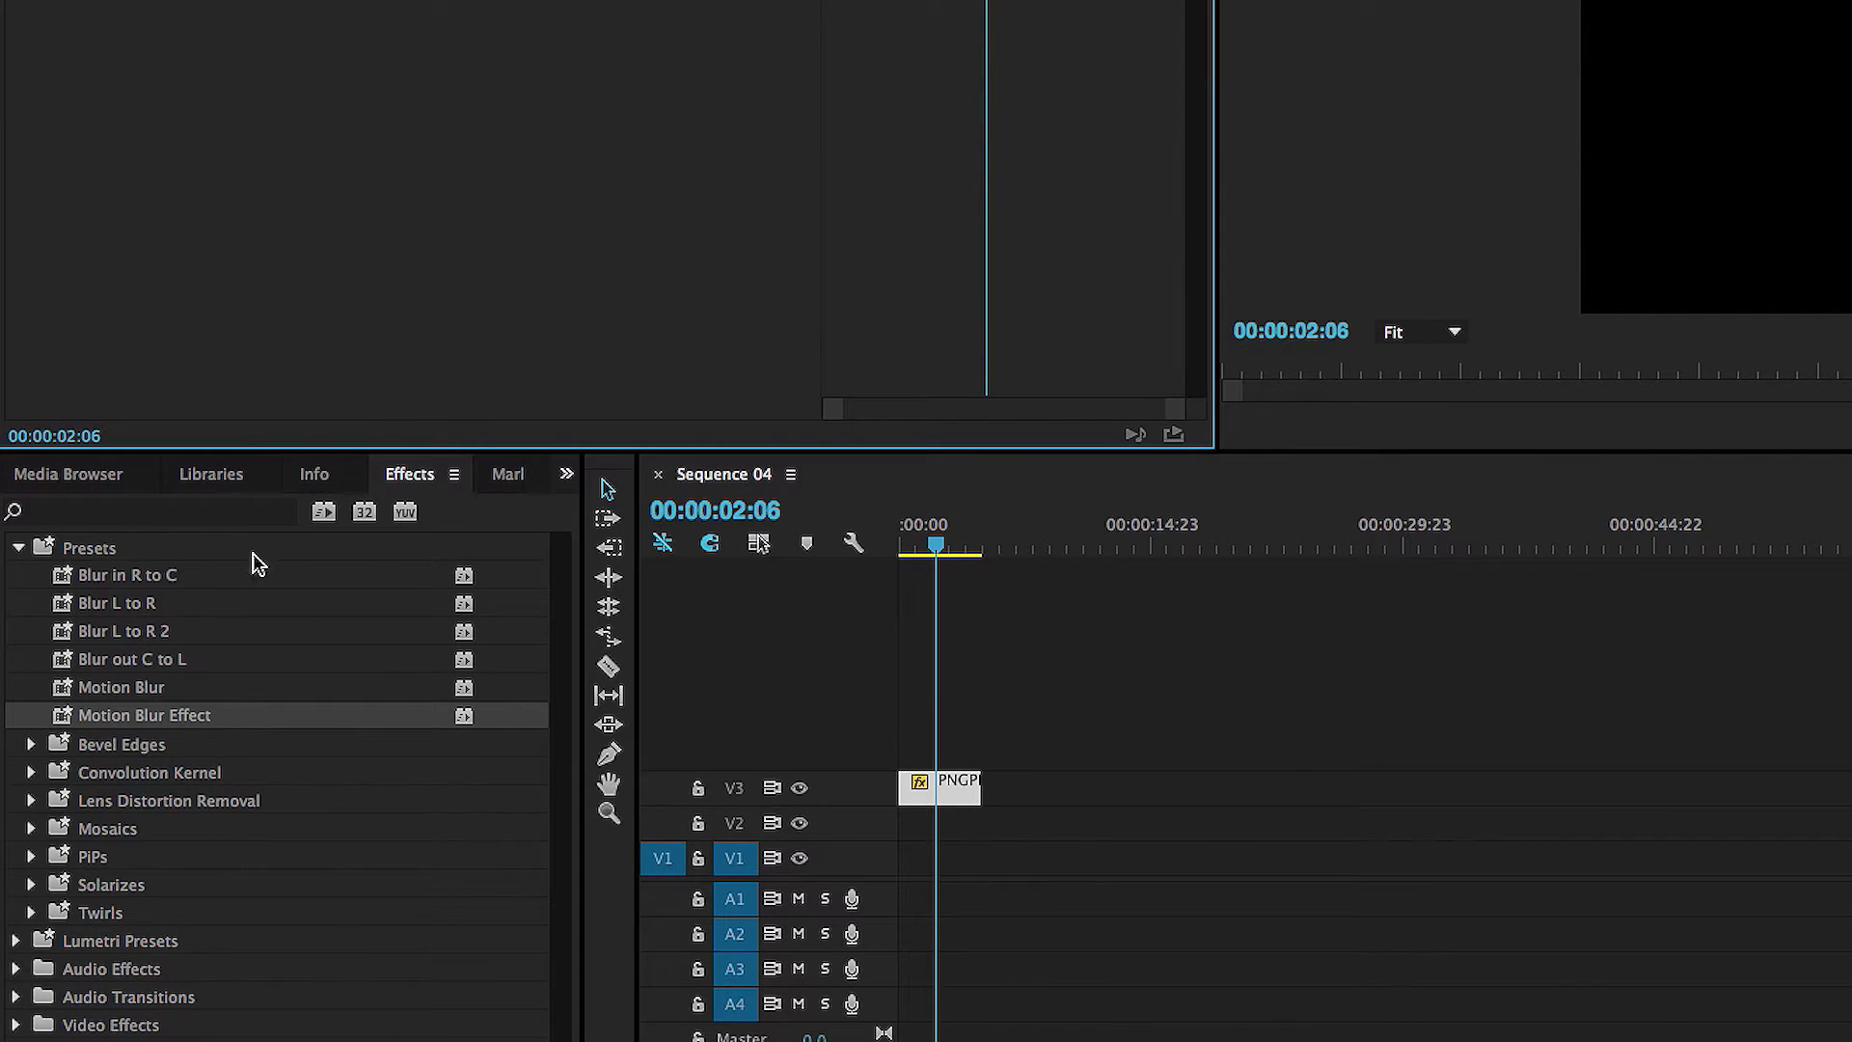
pyautogui.click(18, 547)
pyautogui.click(18, 547)
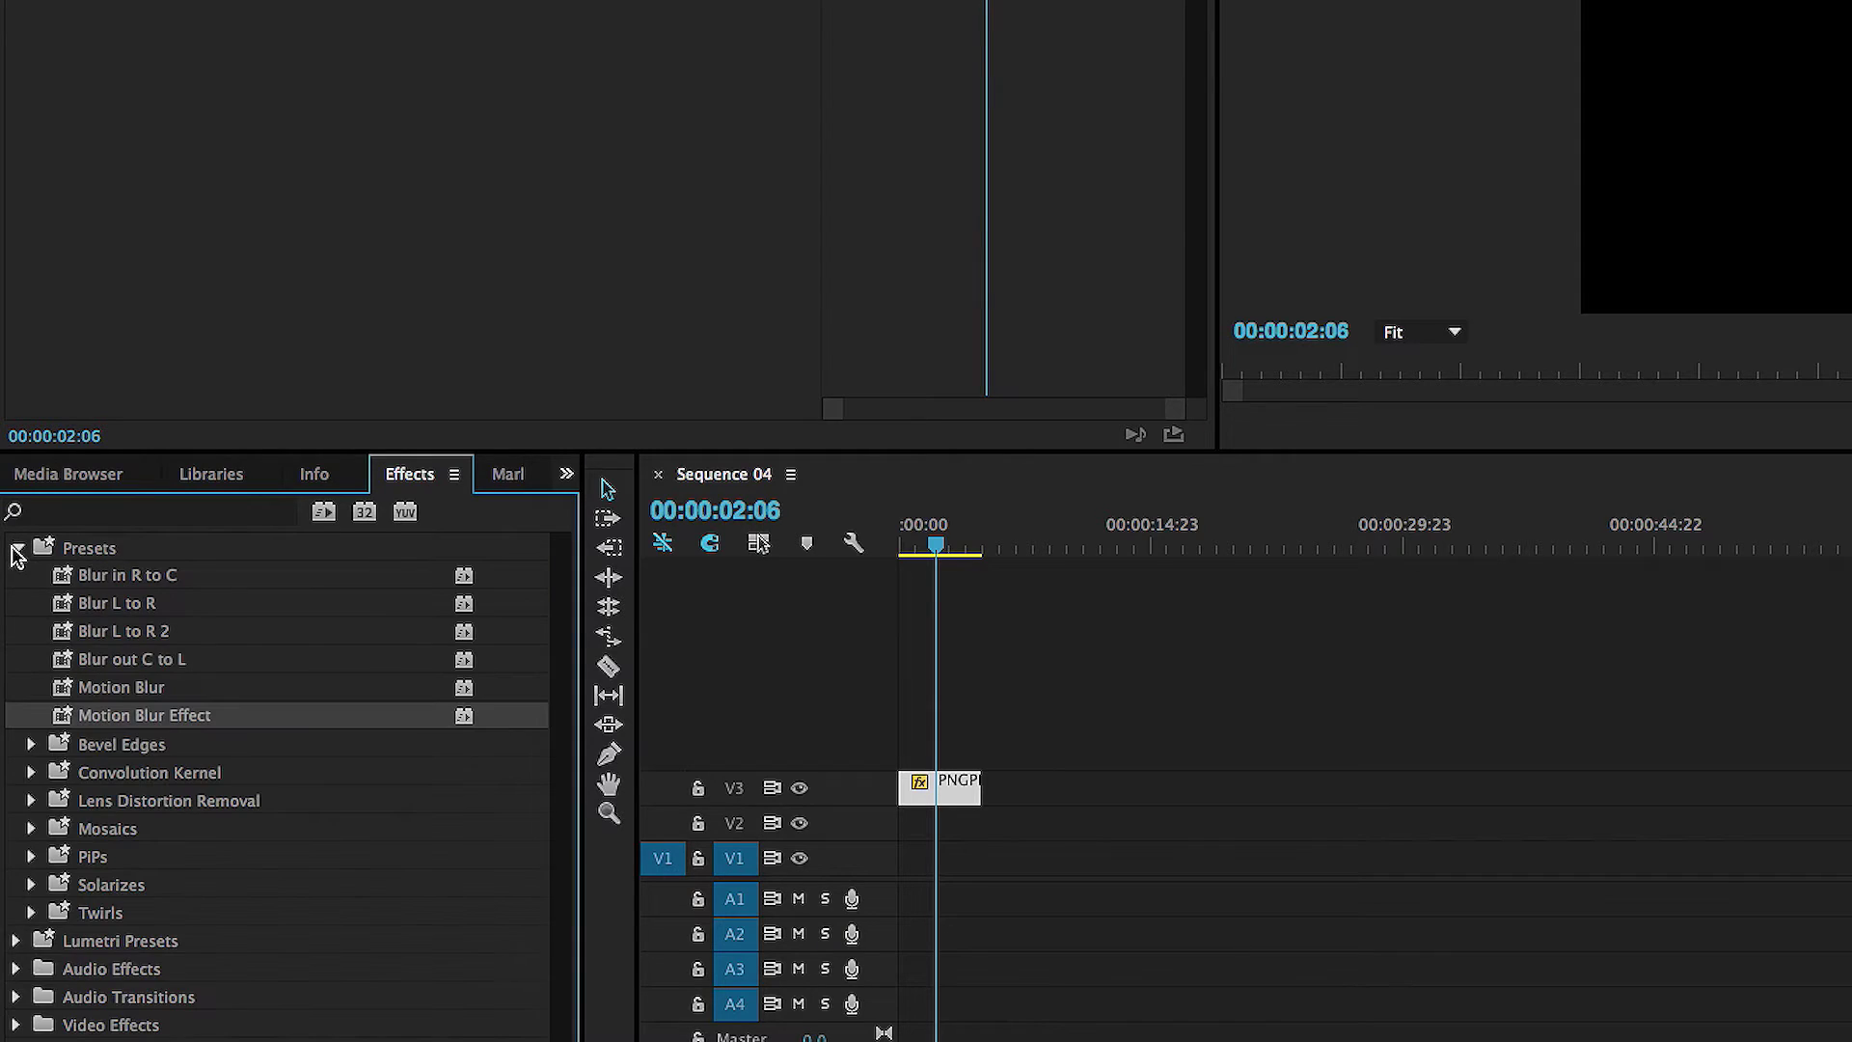
pyautogui.moveTo(155, 719); pyautogui.dragTo(932, 795)
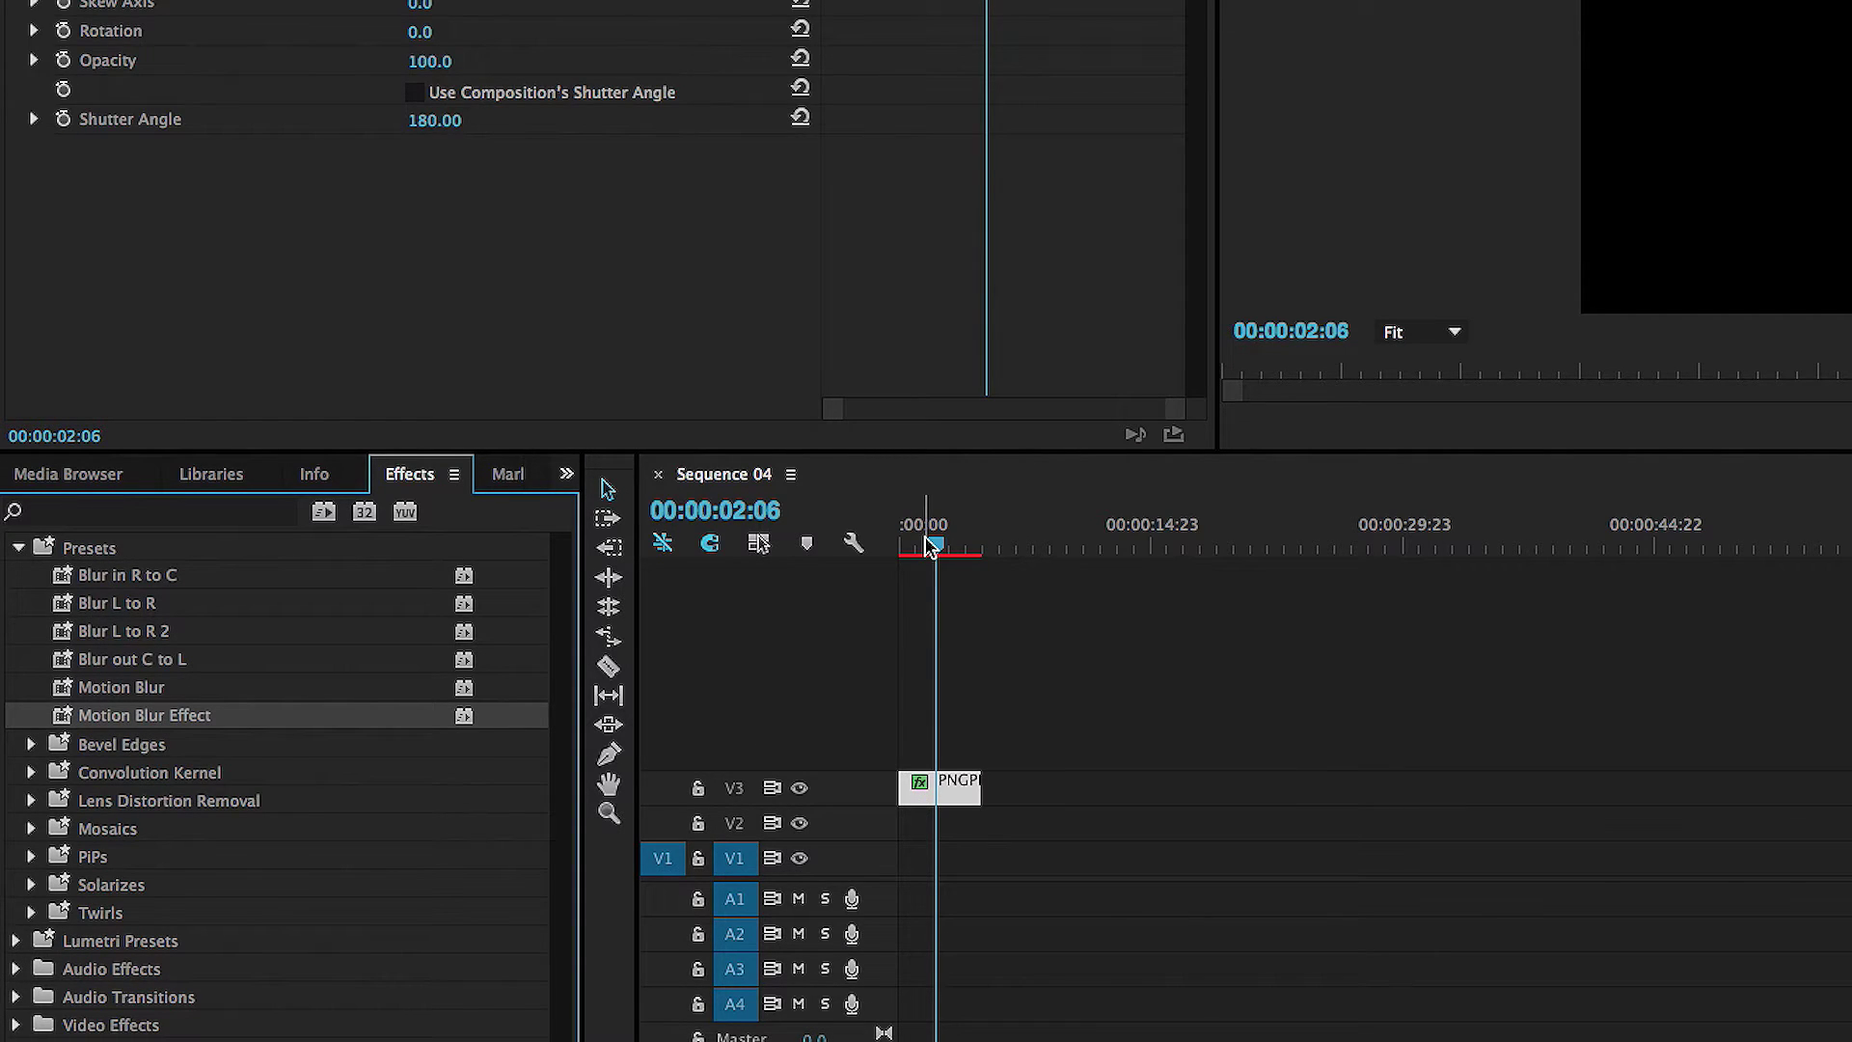
# Return the playhead to 00:00:00:00 and select the car clip
pyautogui.moveTo(930, 546); pyautogui.dragTo(903, 546)
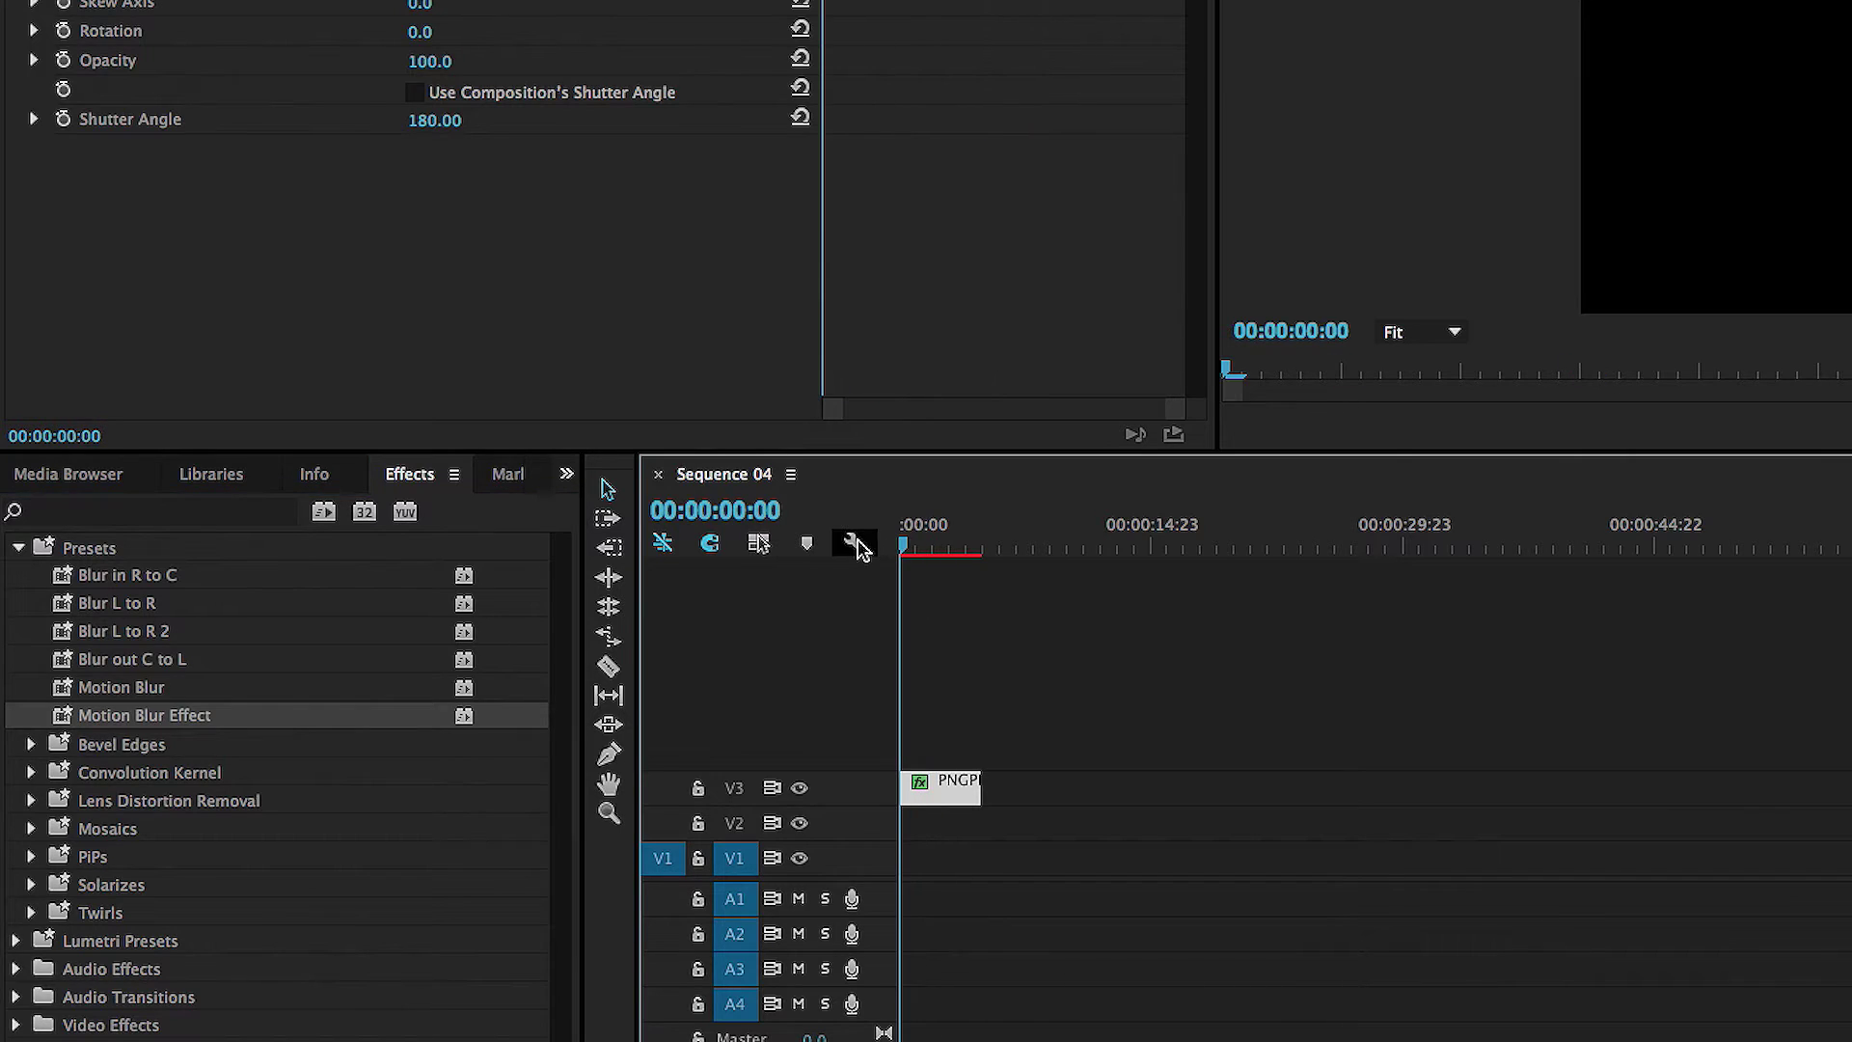
pyautogui.hotkey('shift', '4')
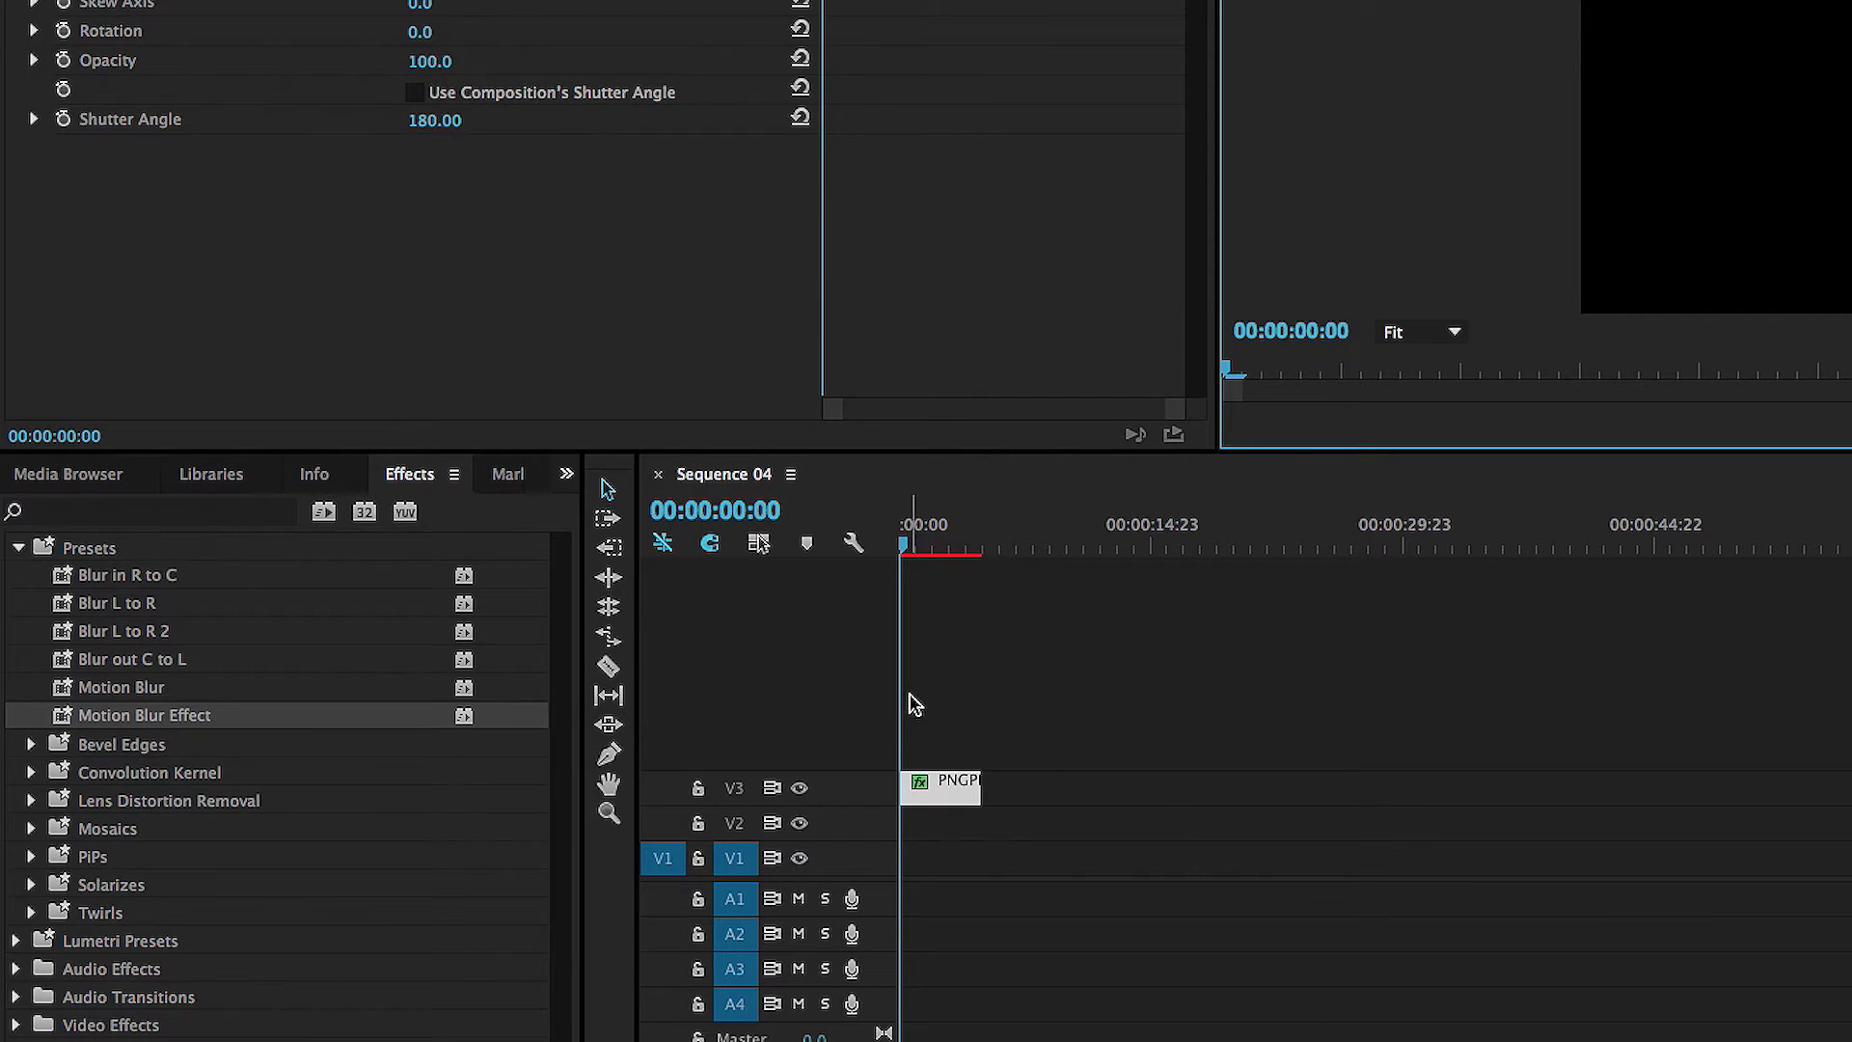
pyautogui.click(965, 783)
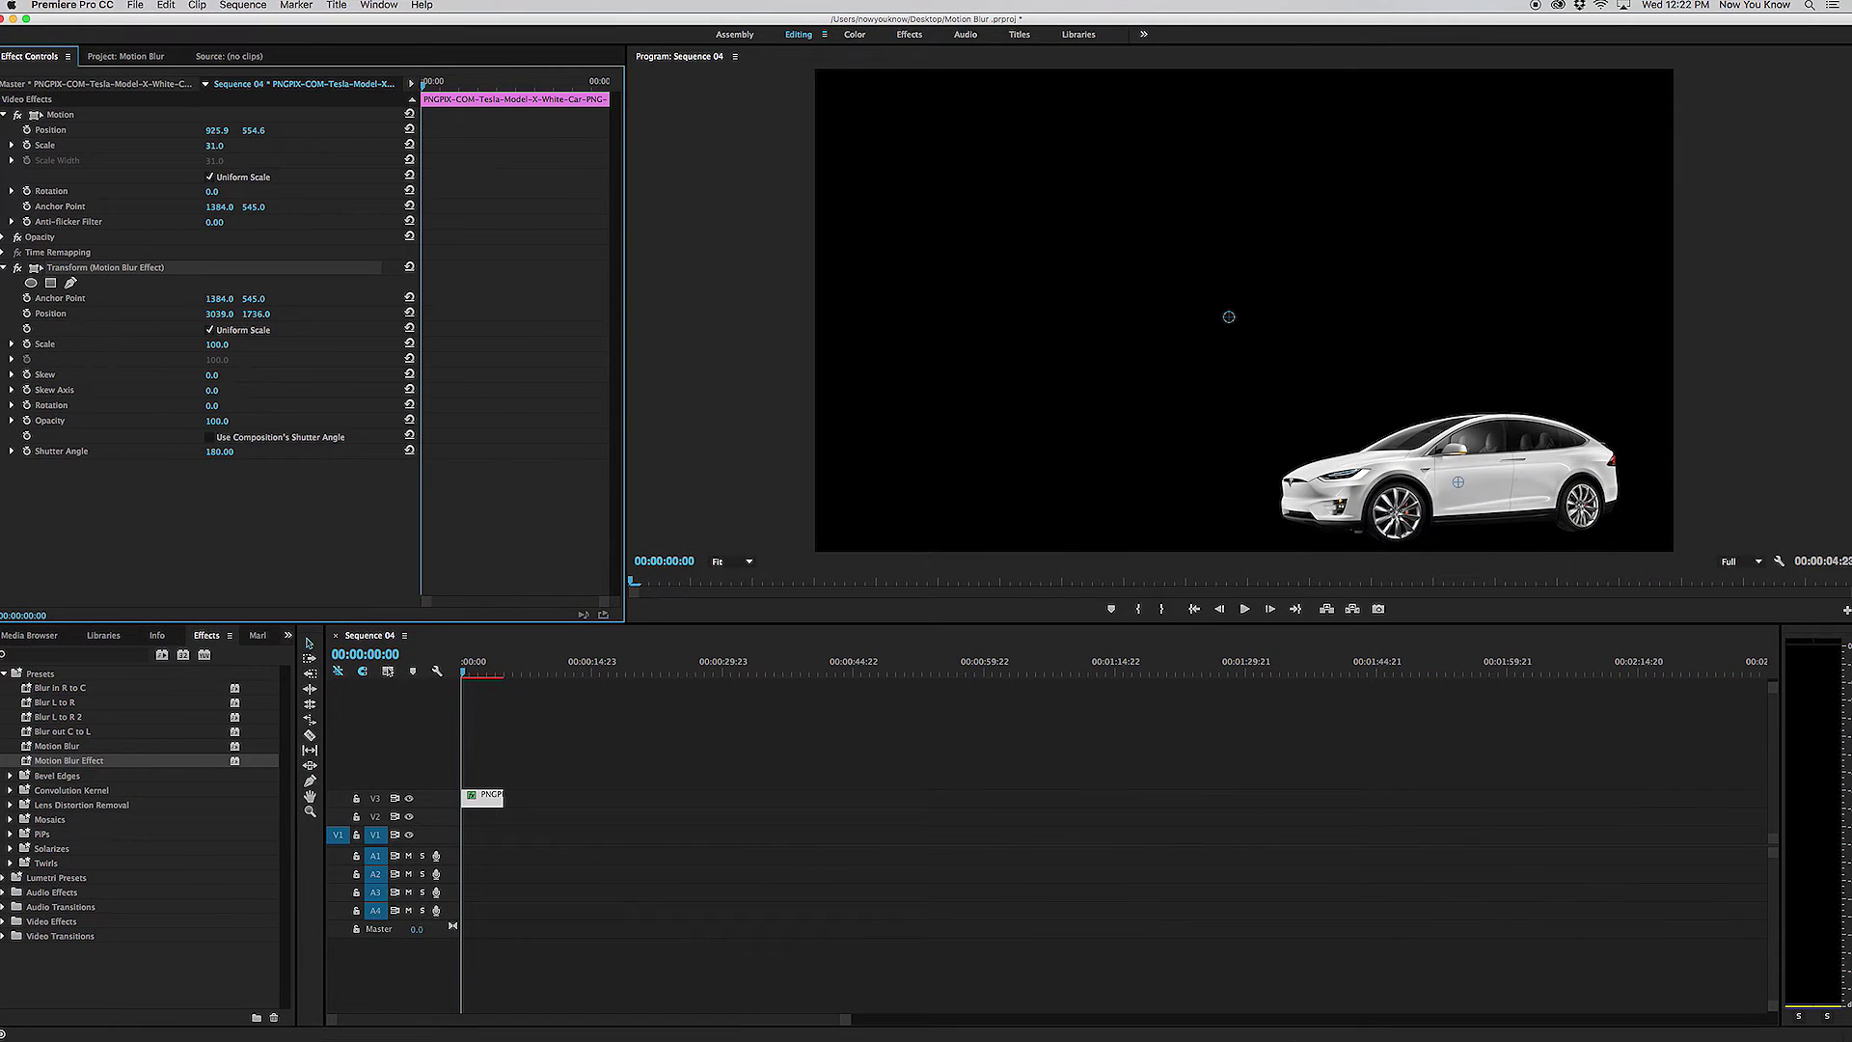
# Keyframe the Transform Position at 3203.0, 1712.0 at the sequence start
pyautogui.moveTo(235, 314); pyautogui.dragTo(281, 323)
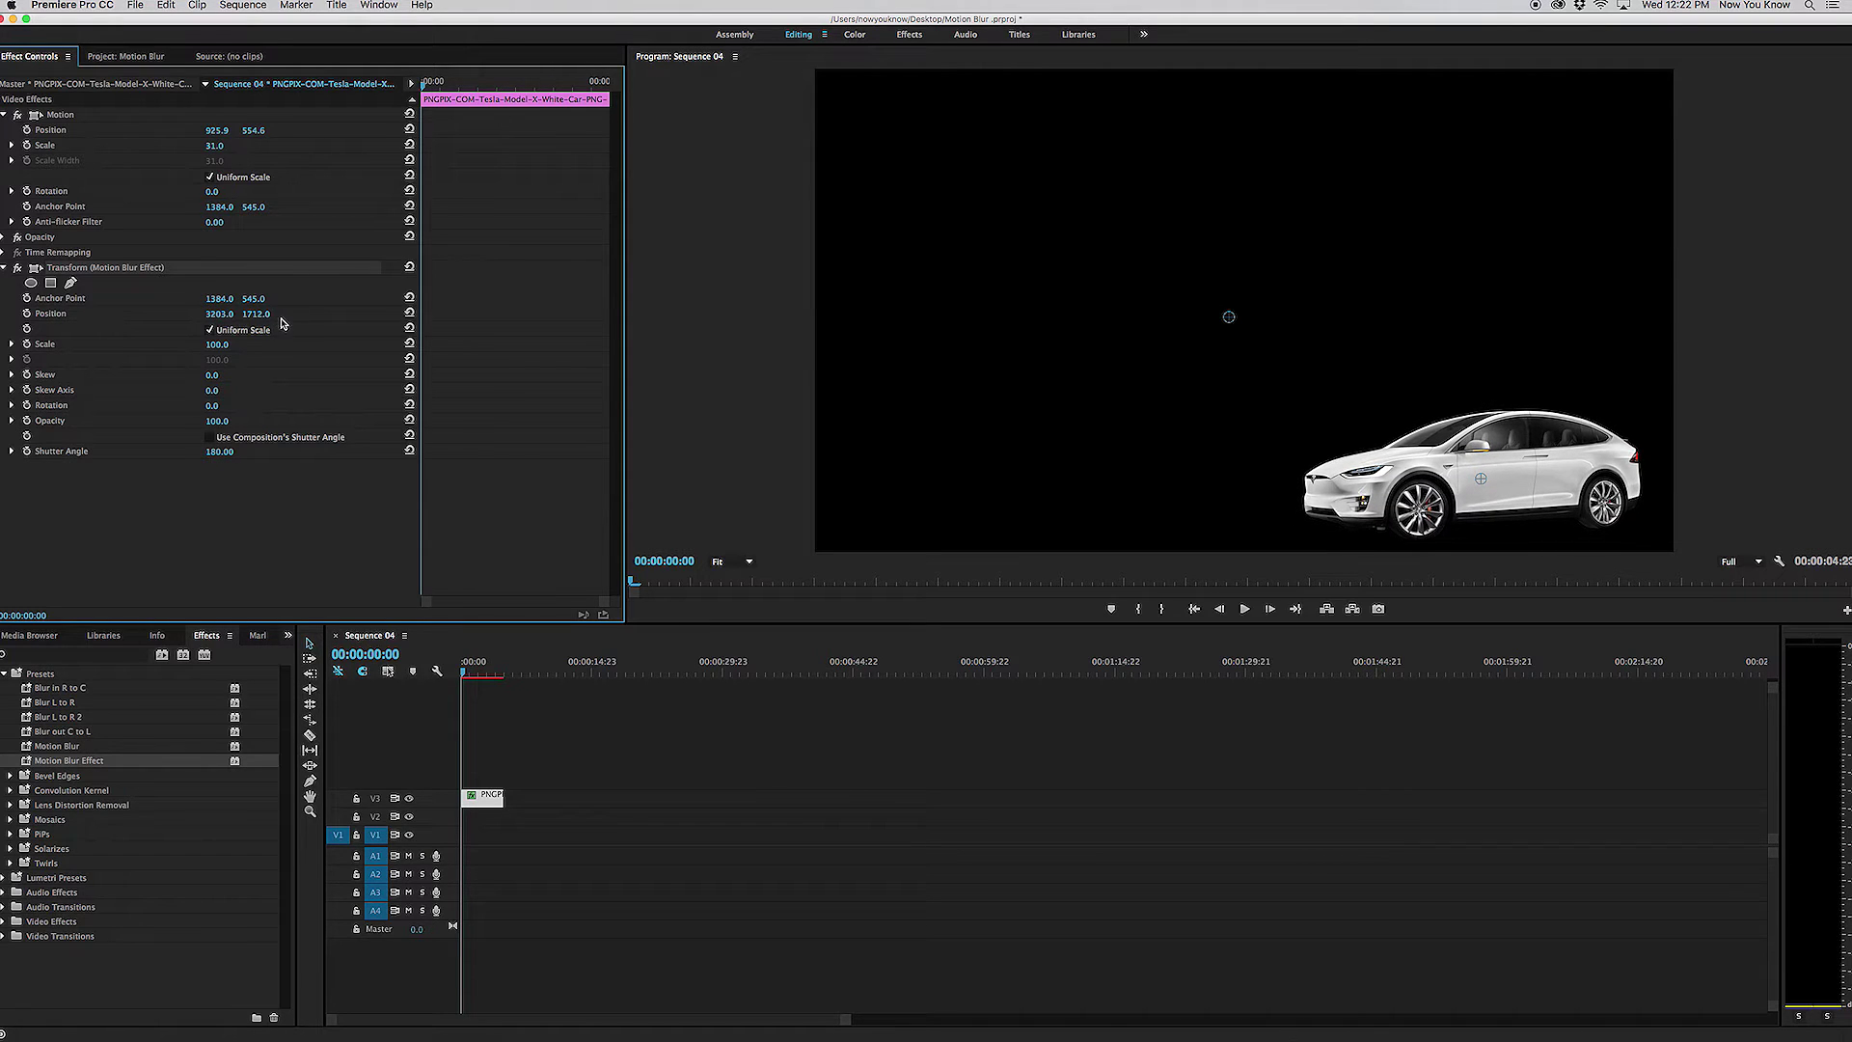
pyautogui.click(27, 315)
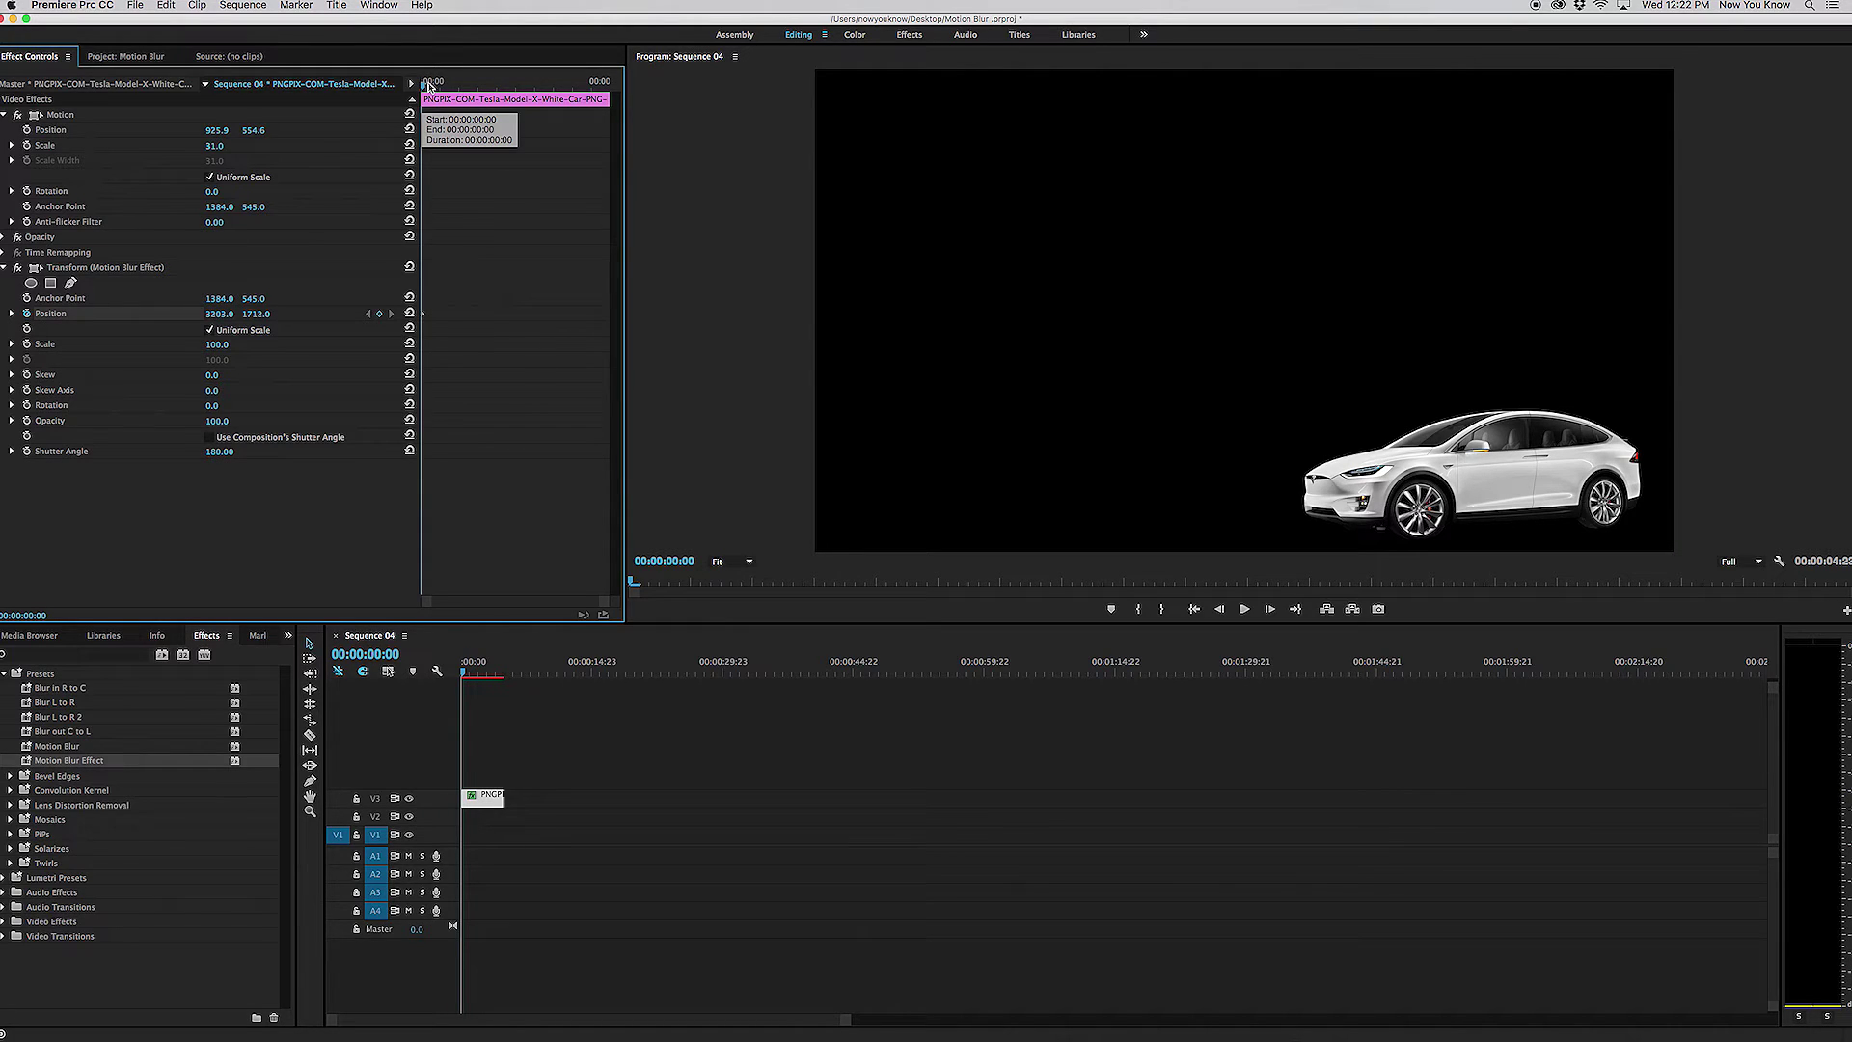
pyautogui.moveTo(430, 85); pyautogui.dragTo(466, 89)
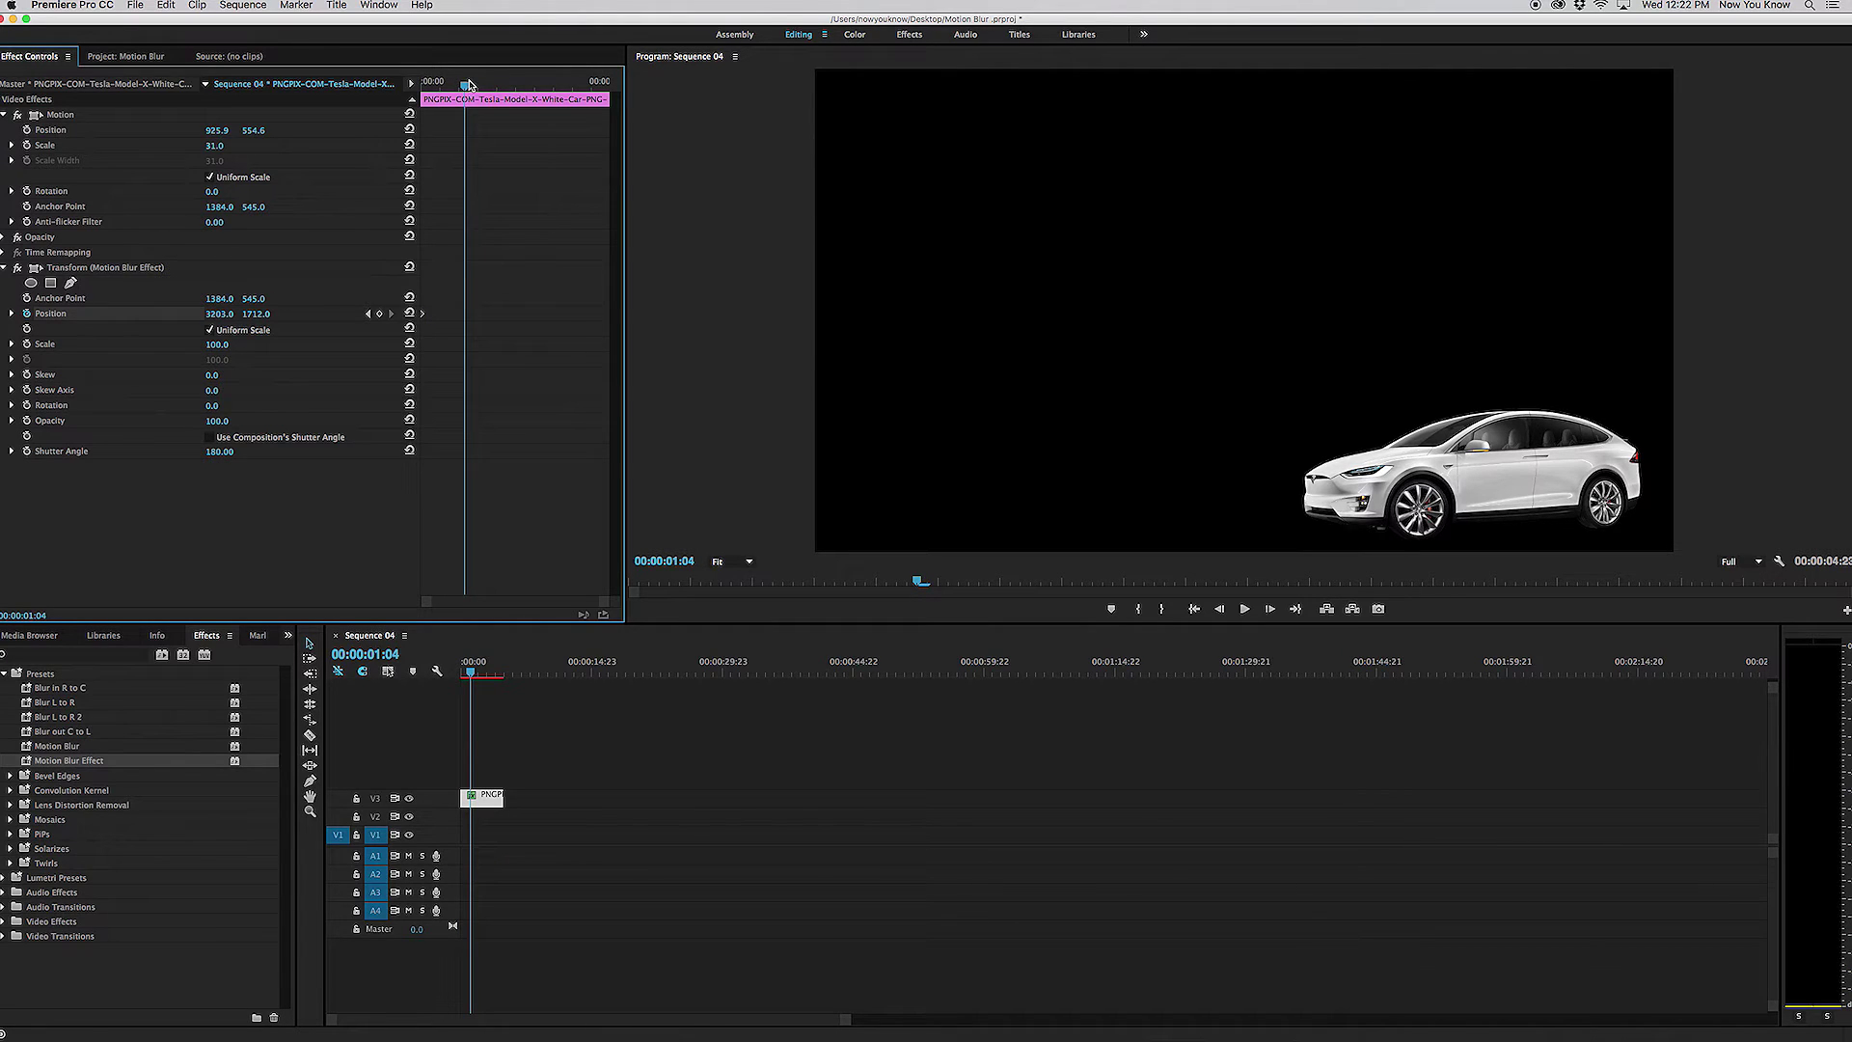
pyautogui.press('=')
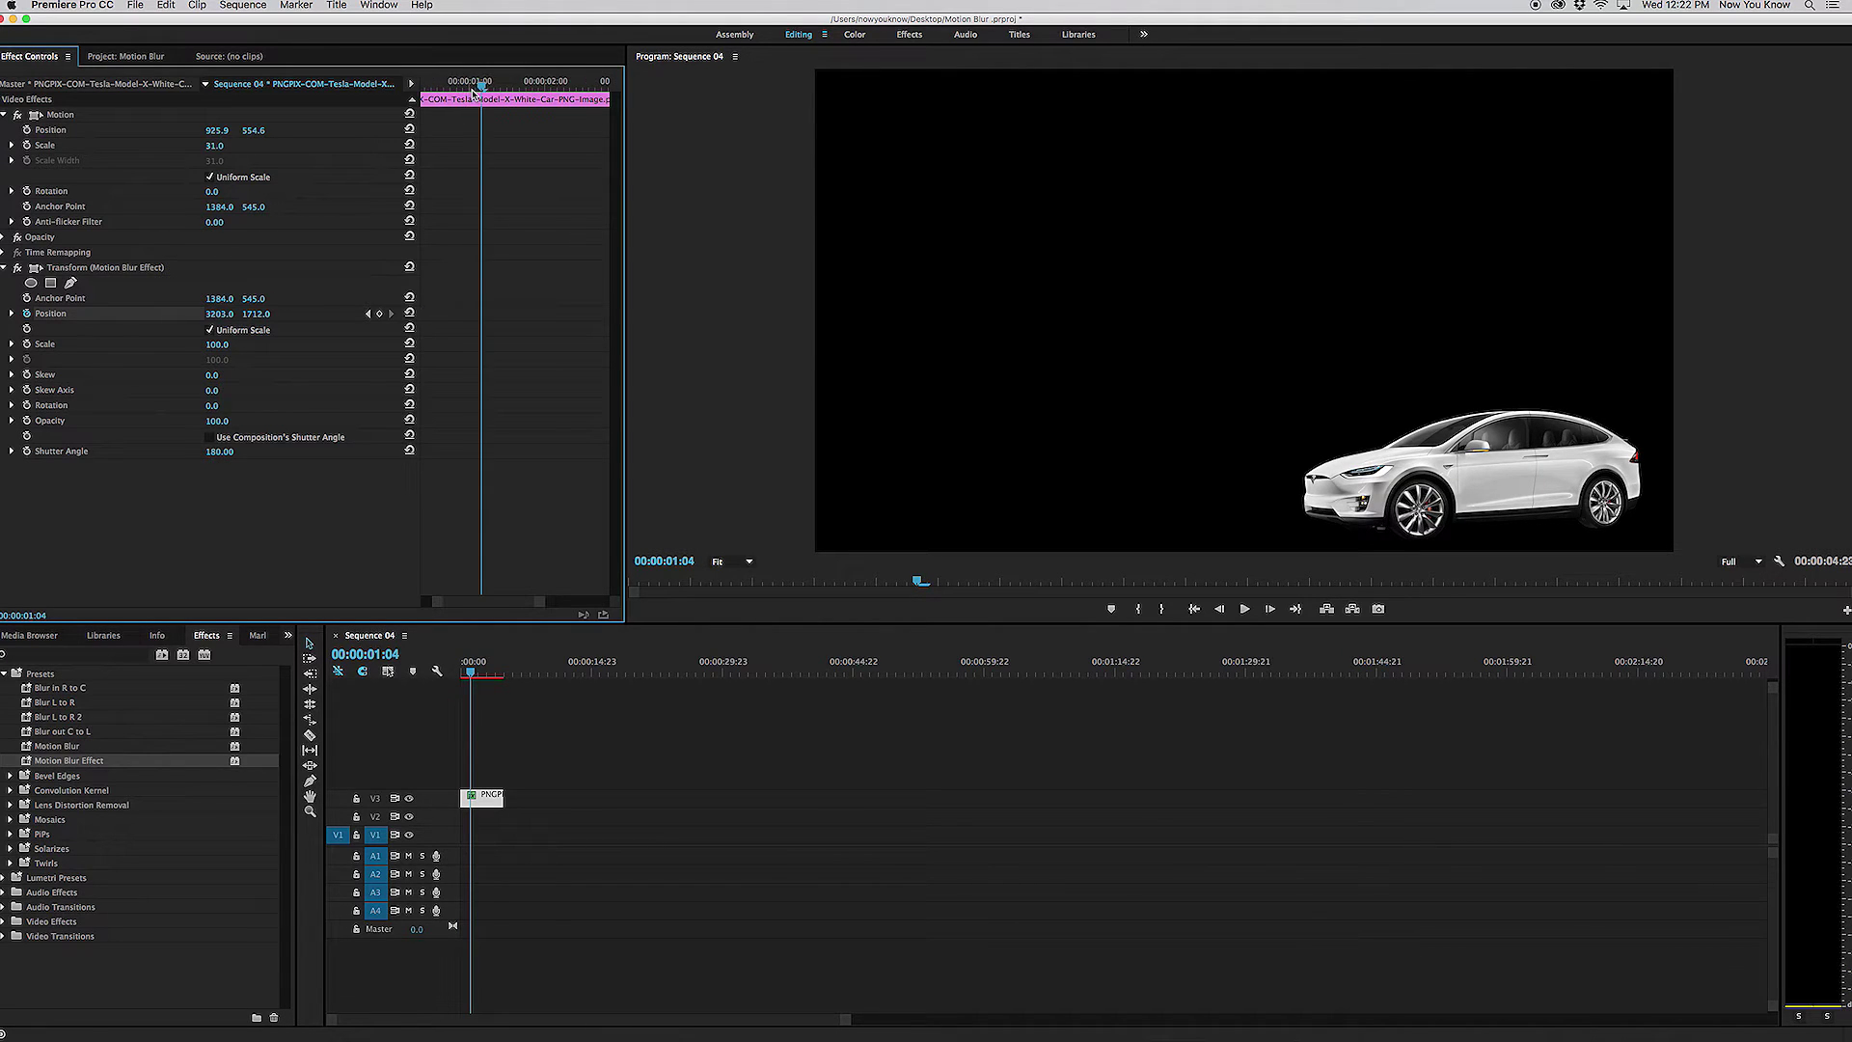
pyautogui.moveTo(473, 93); pyautogui.dragTo(408, 77)
# At 00:00:00:12, raise the car's Transform Position Y to about 667 for a second keyframe
pyautogui.press('=')
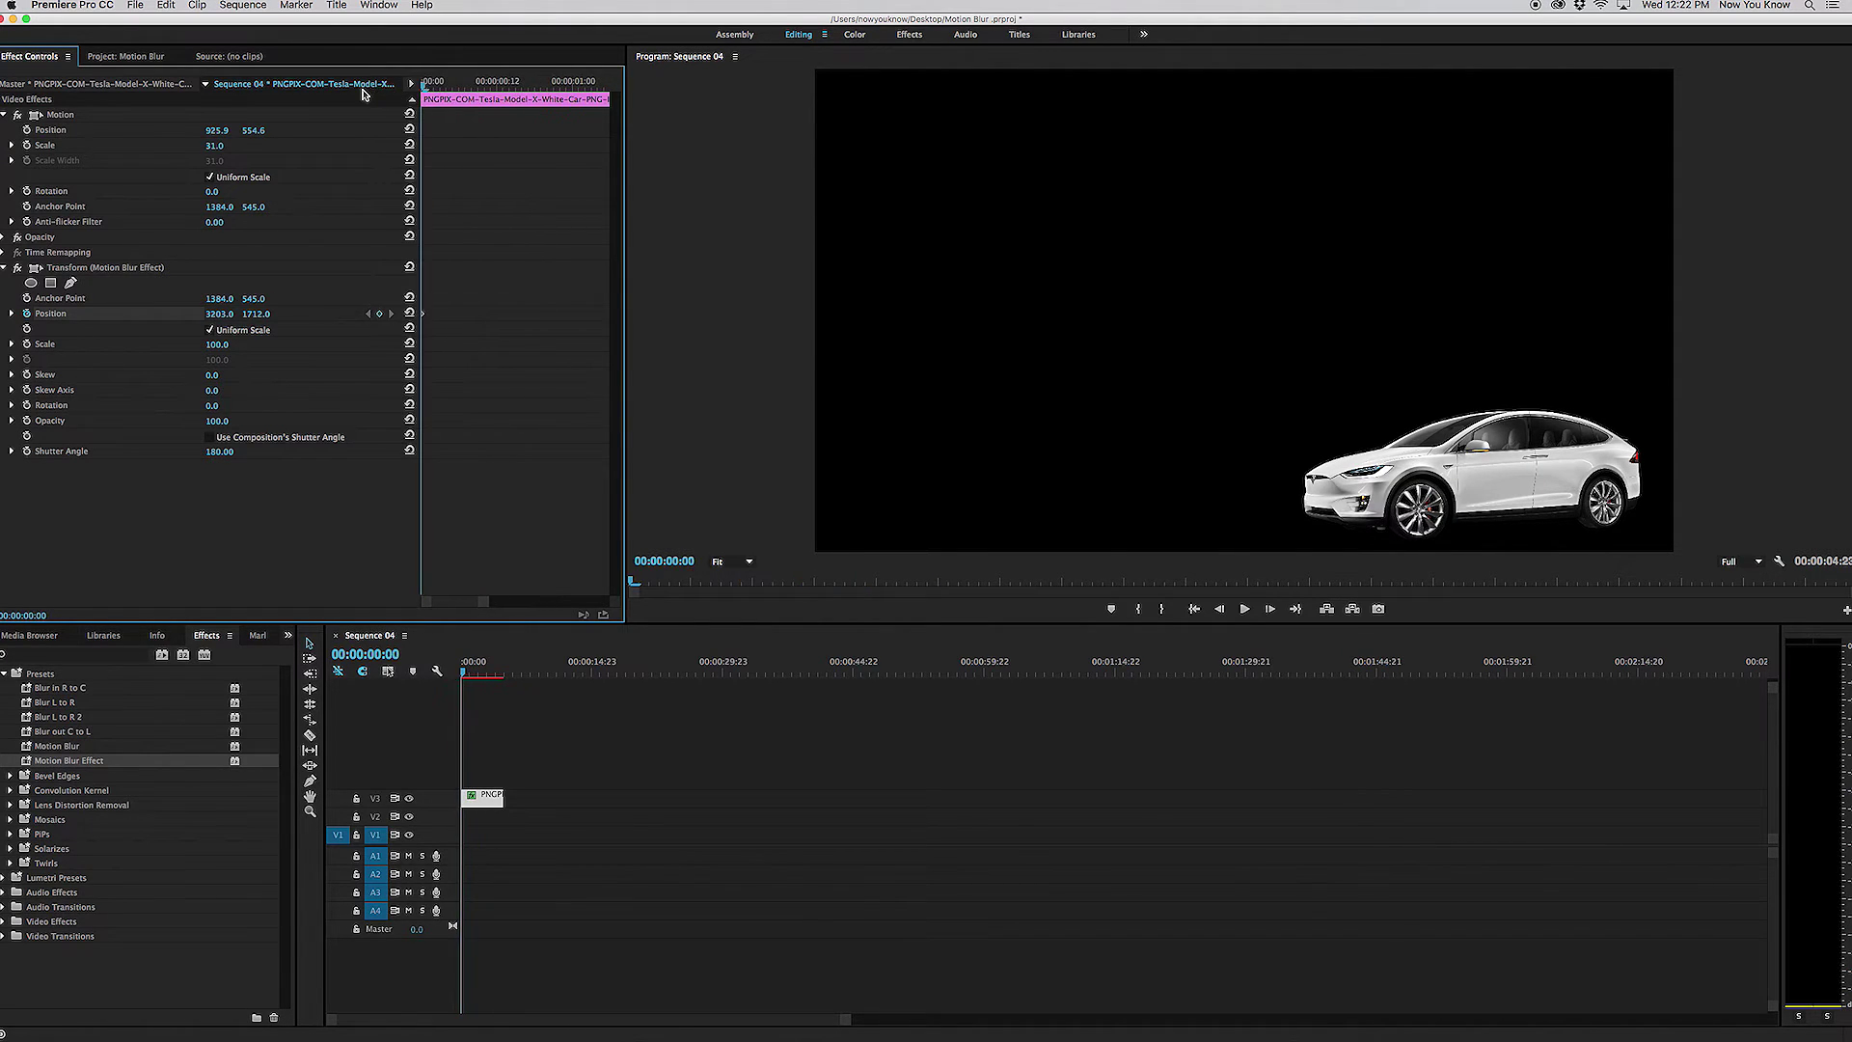
pyautogui.click(483, 86)
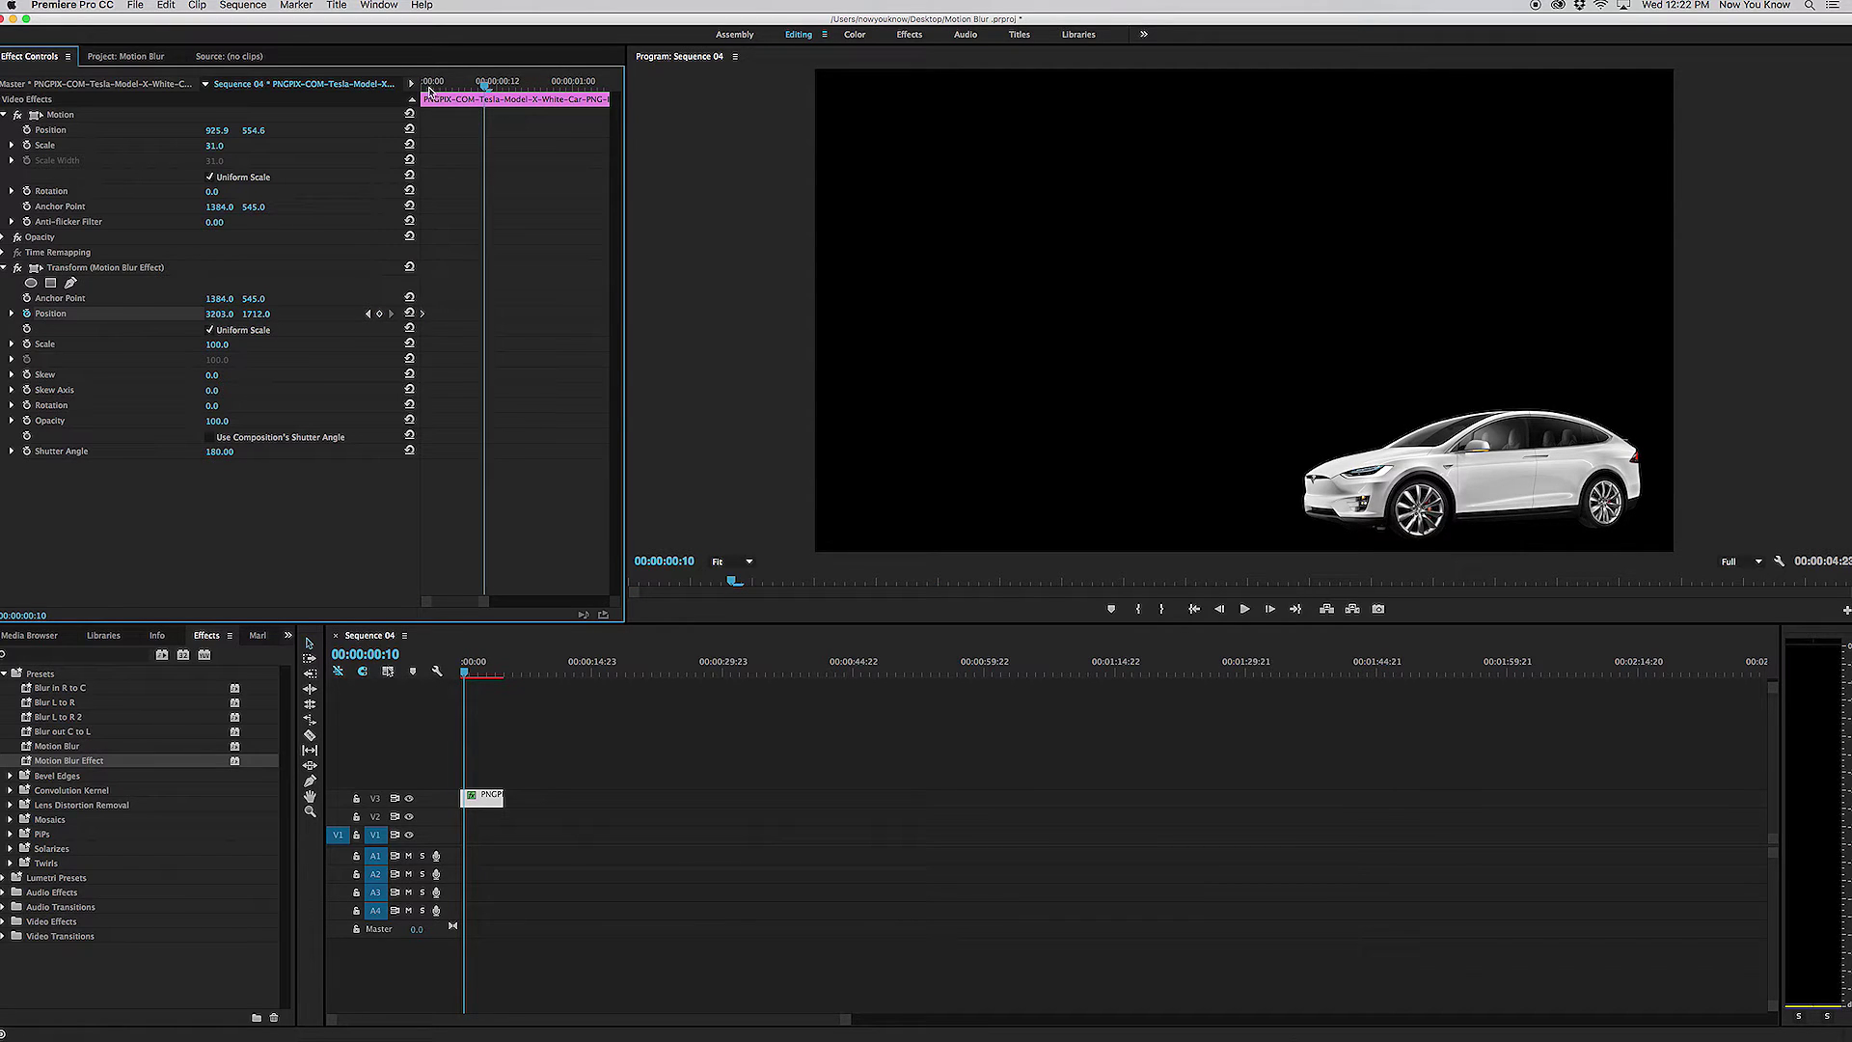
pyautogui.moveTo(430, 90); pyautogui.dragTo(505, 99)
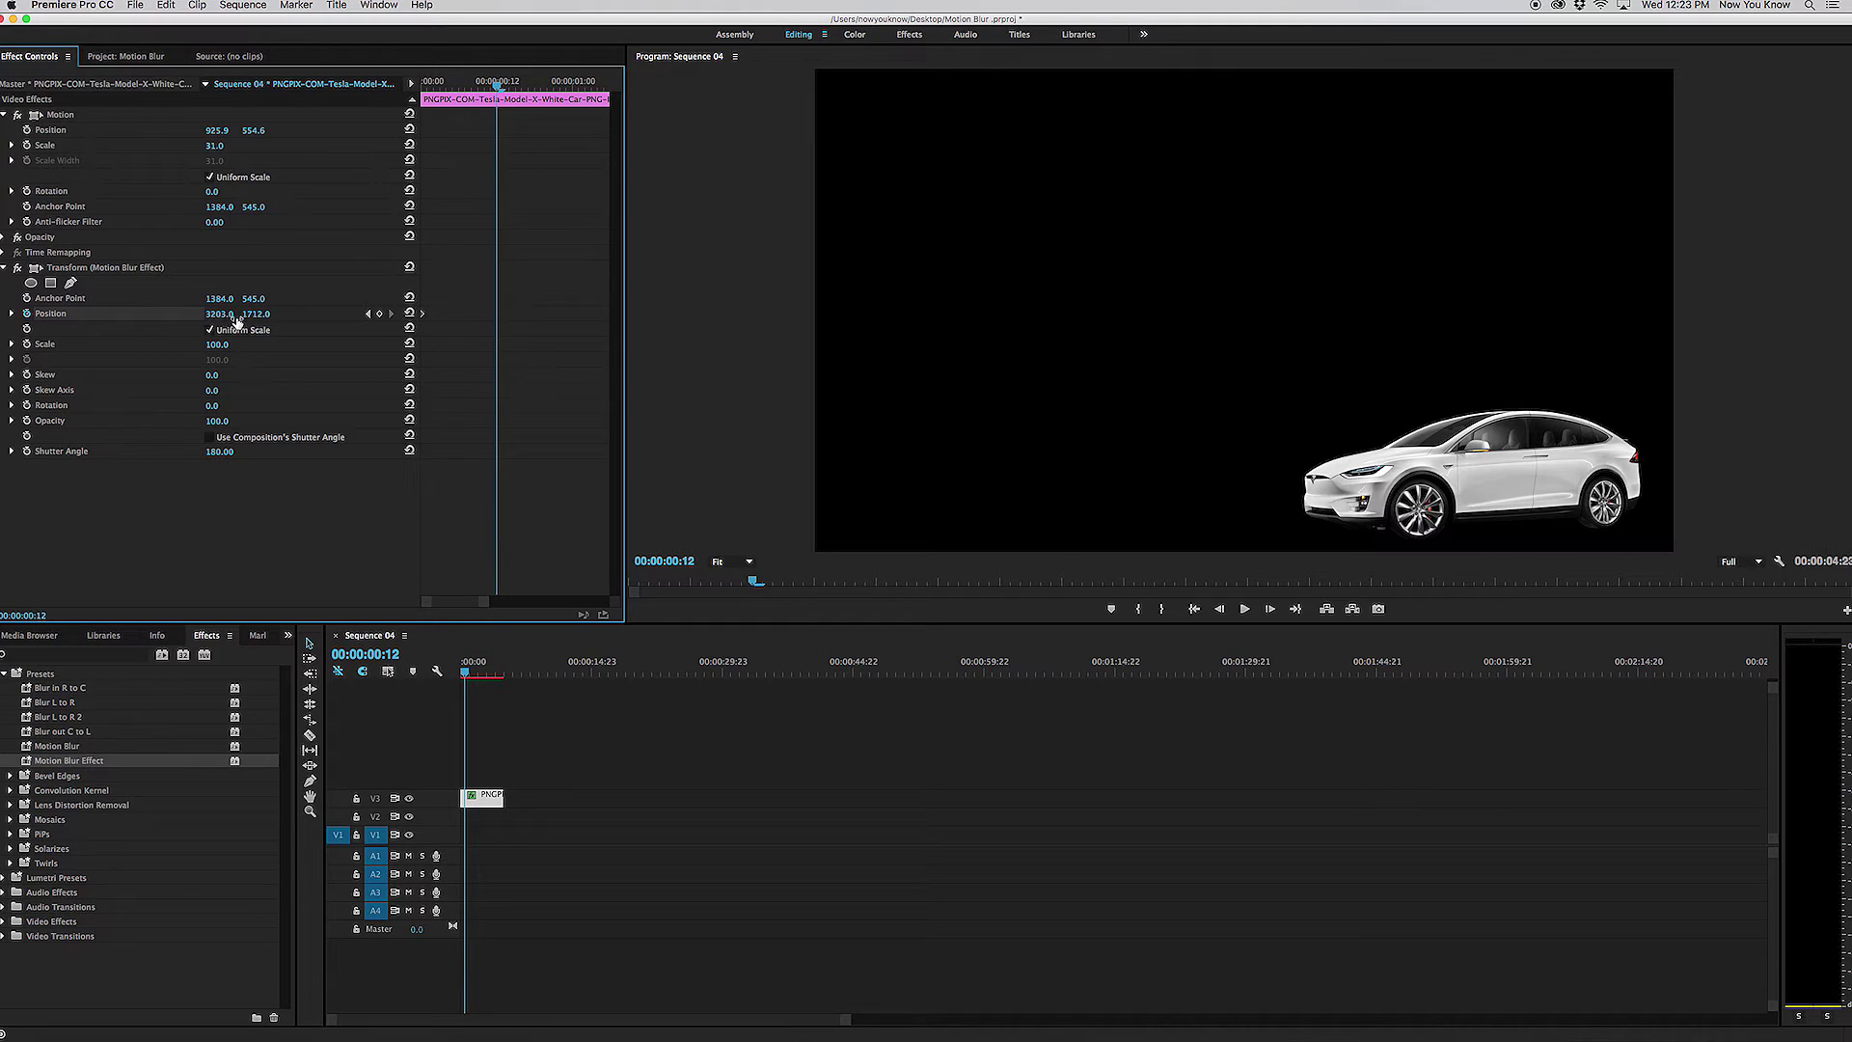
pyautogui.moveTo(256, 314); pyautogui.dragTo(232, 314)
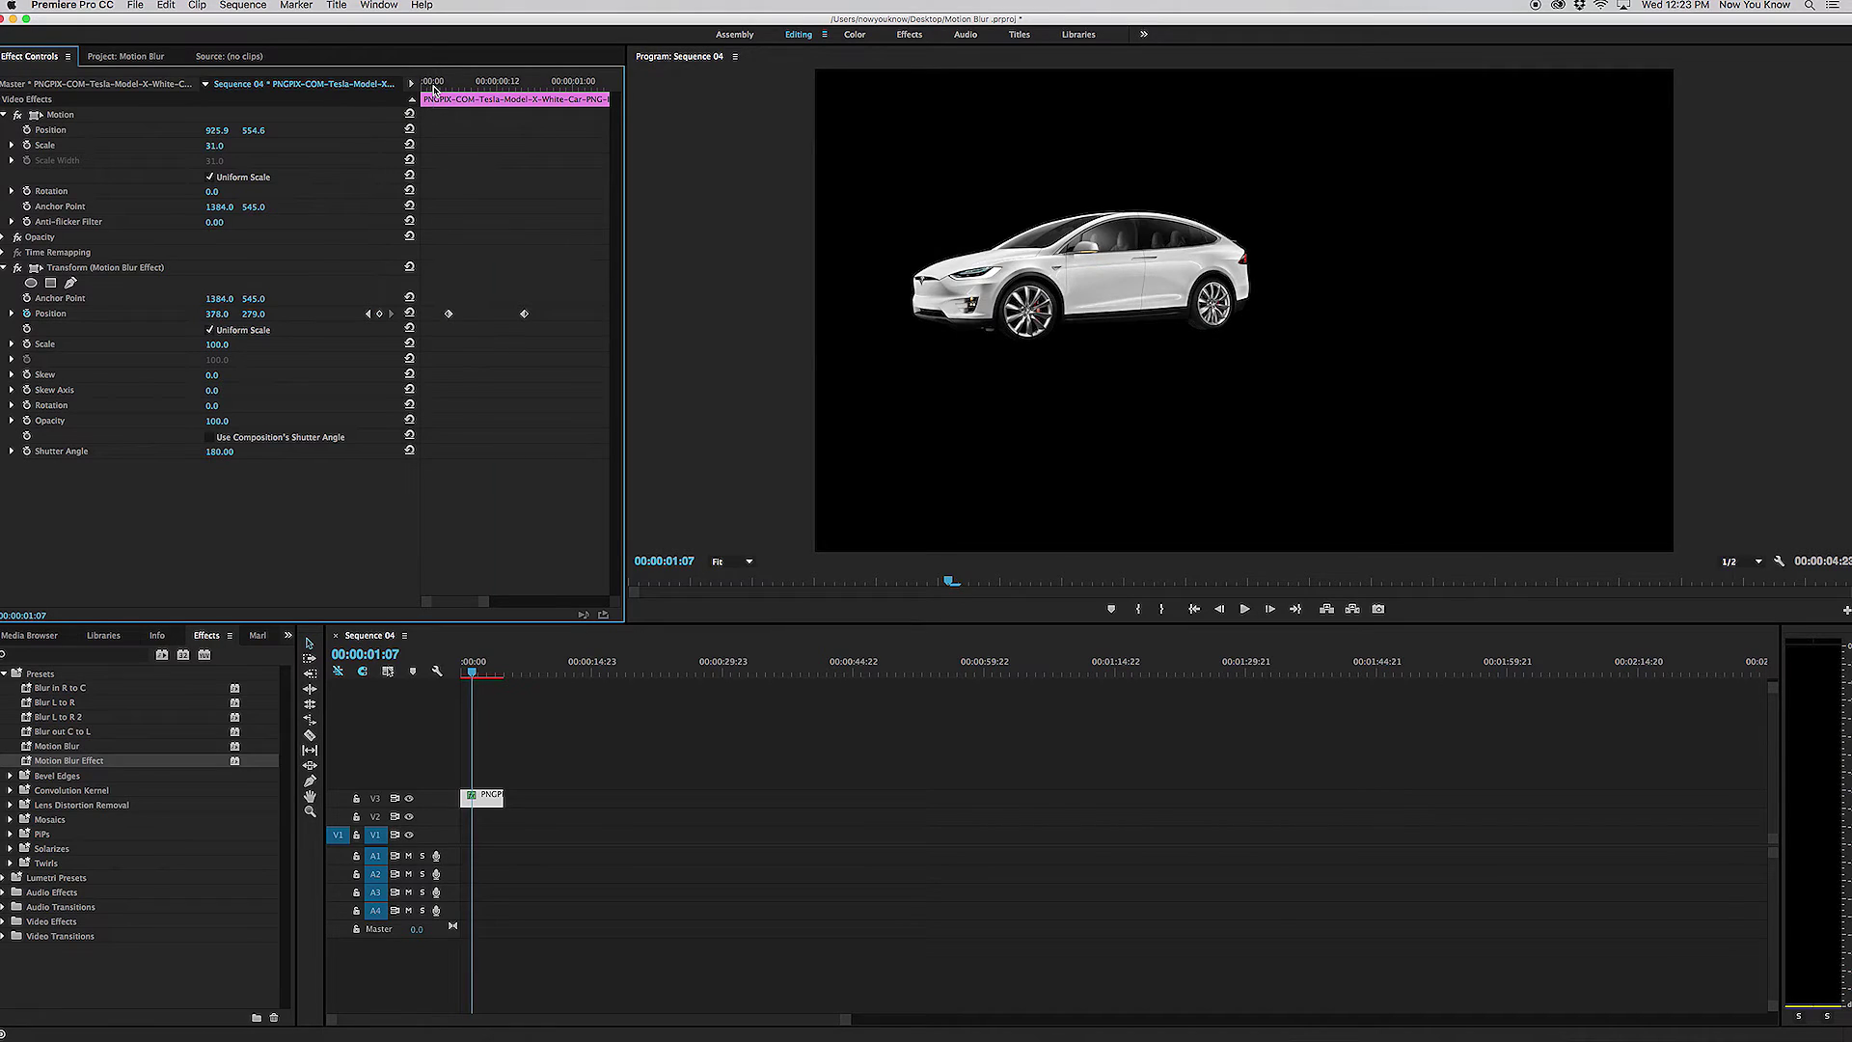
pyautogui.click(434, 90)
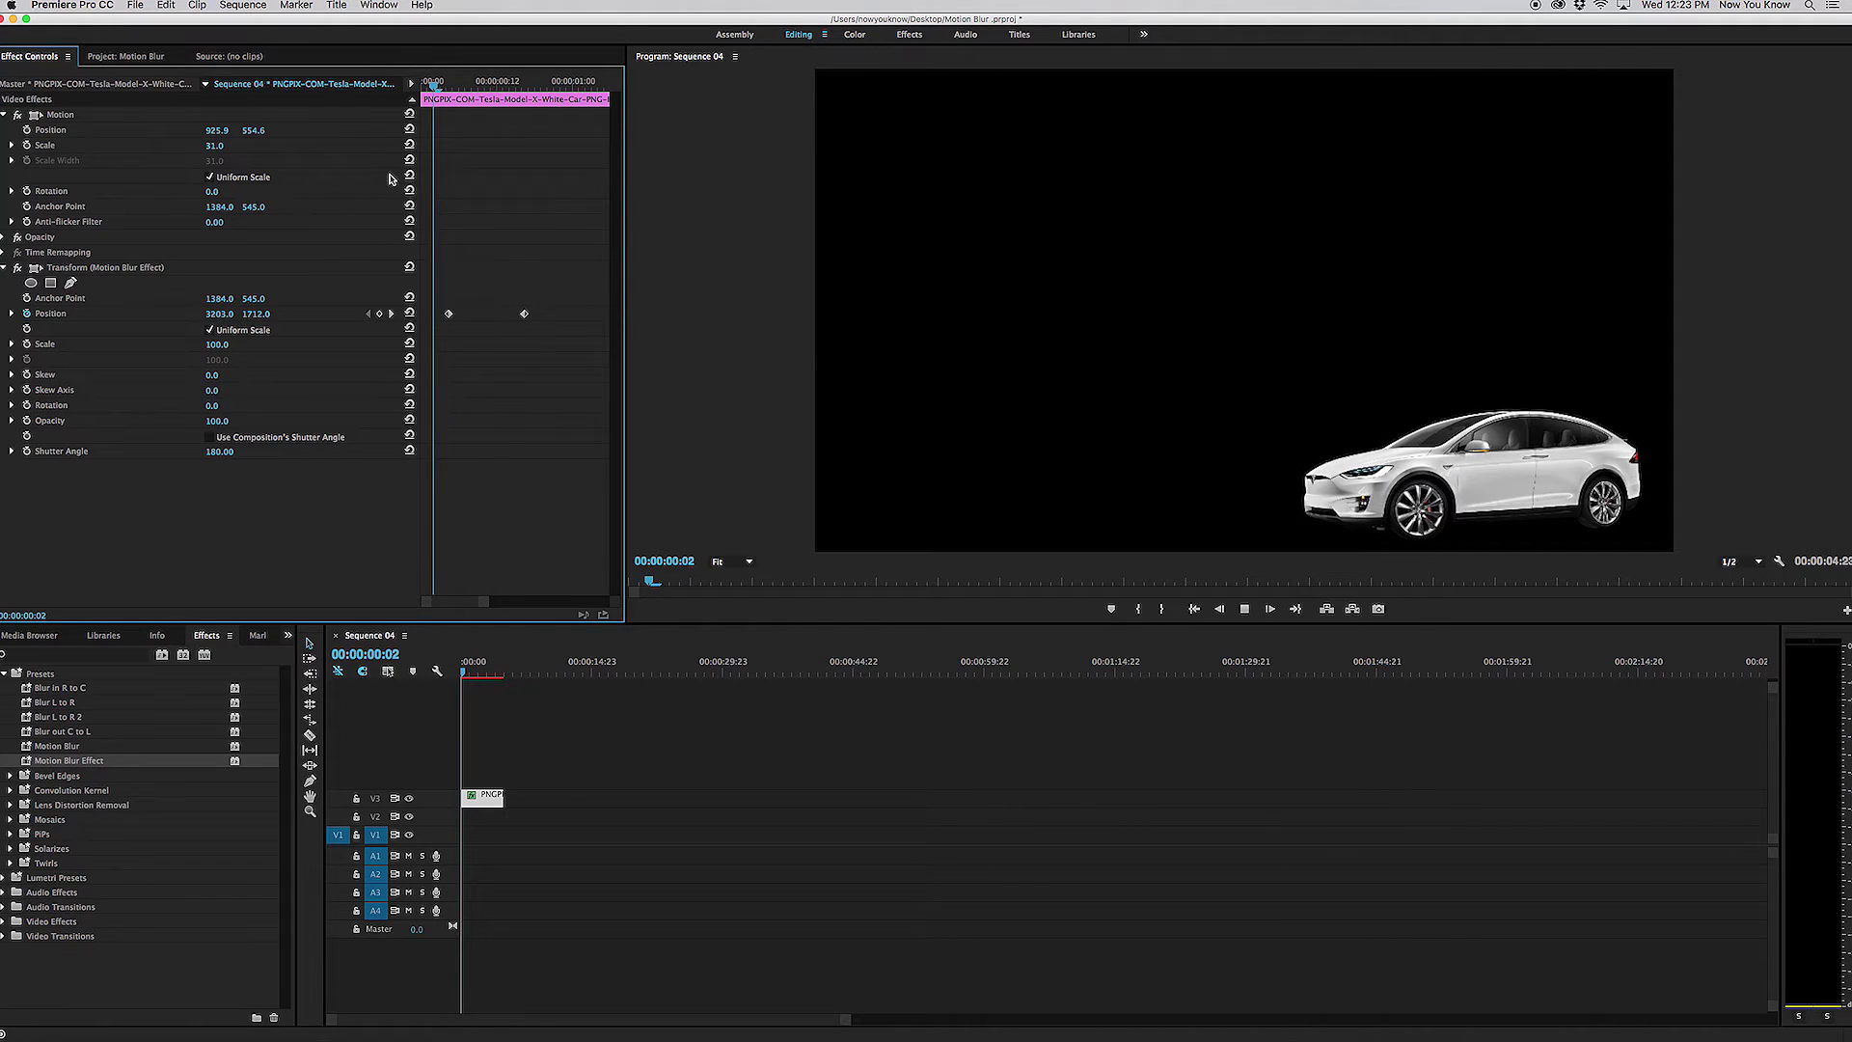
# Play and scrub the motion-blurred car slide from the start
pyautogui.press('space')
pyautogui.moveTo(459, 87)
pyautogui.mouseDown()
pyautogui.moveTo(489, 88)
pyautogui.moveTo(424, 88)
pyautogui.mouseUp()
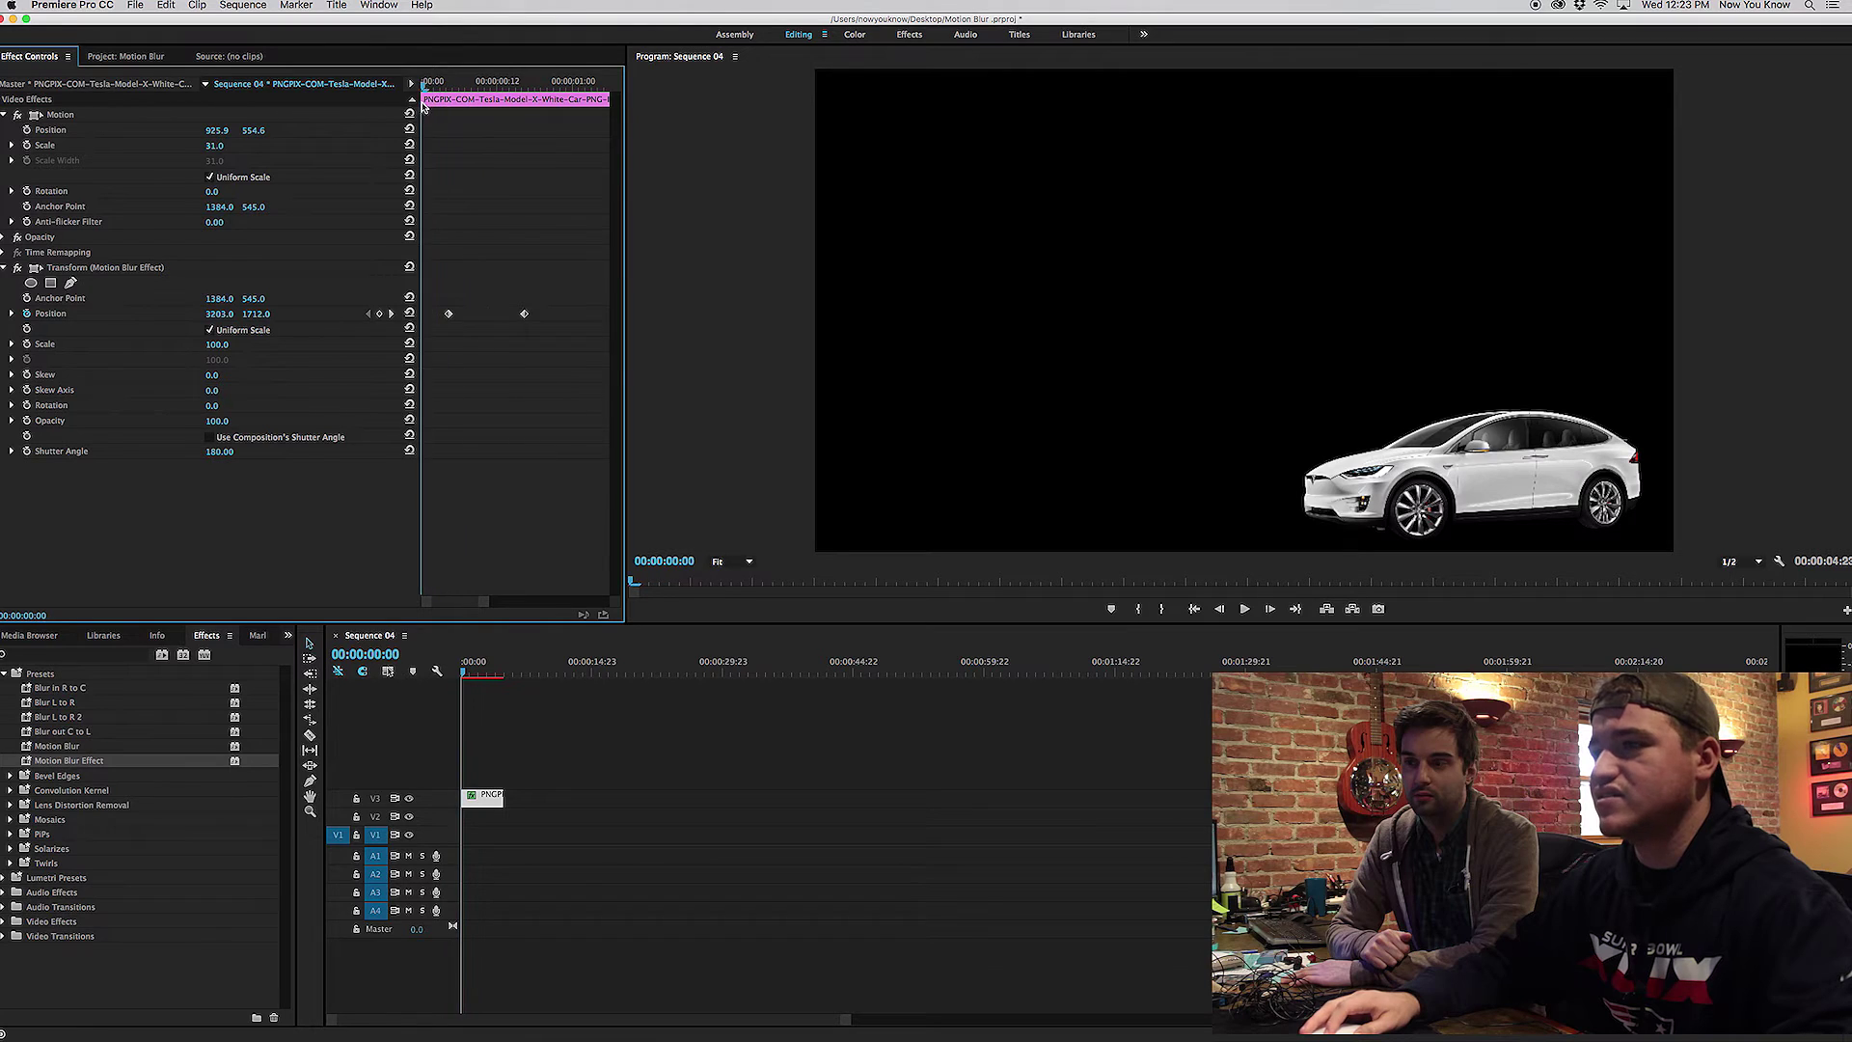
pyautogui.press('space')
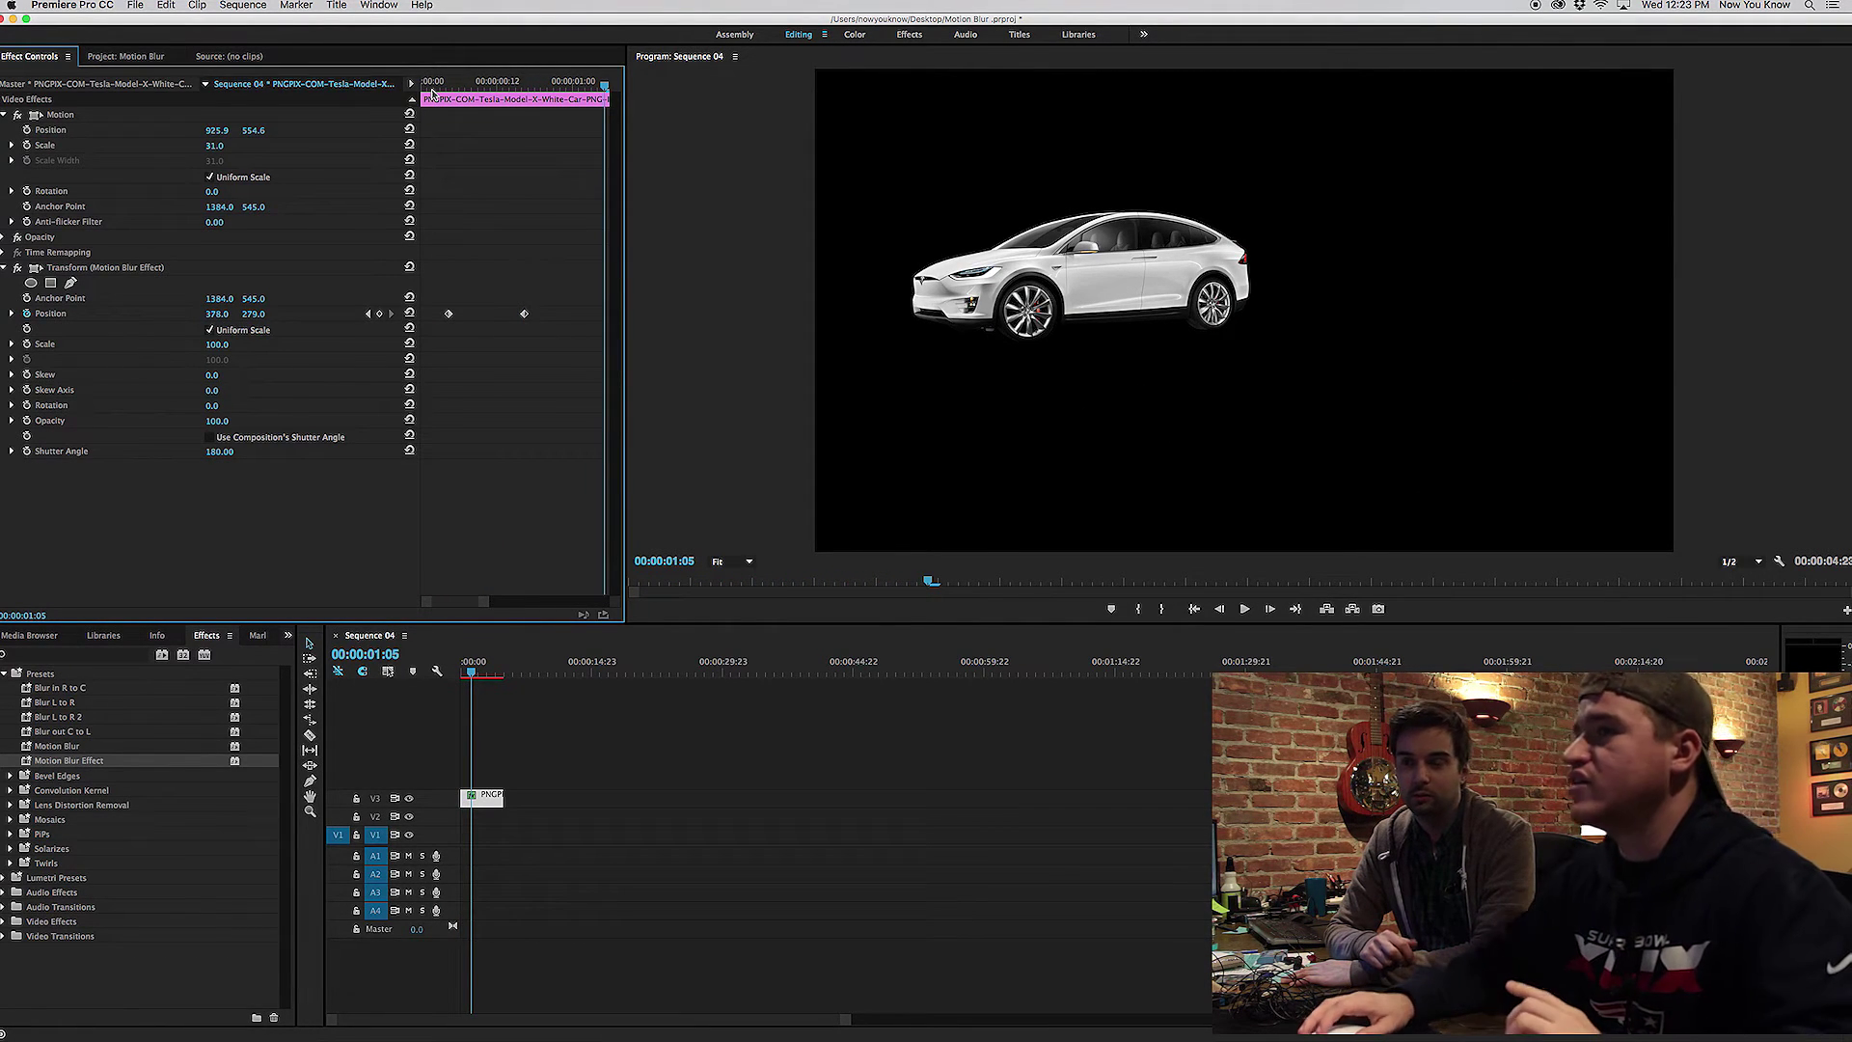
pyautogui.click(436, 87)
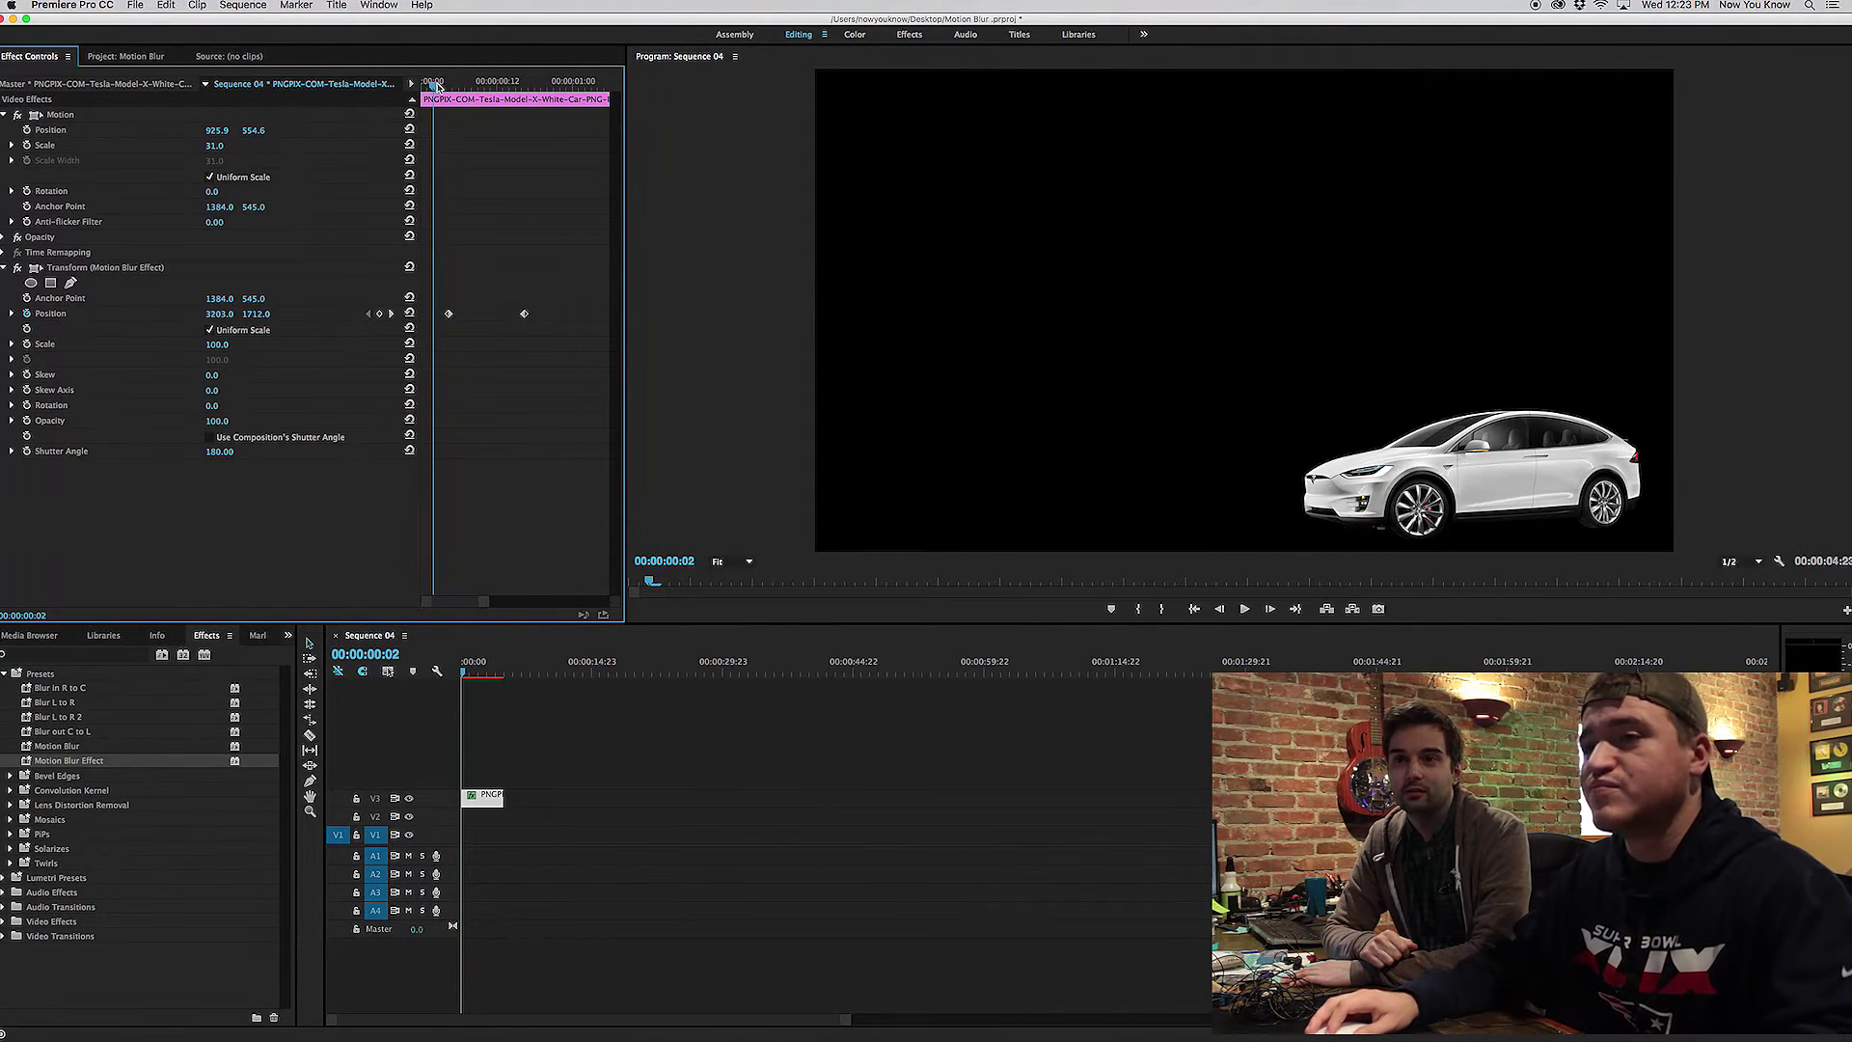
# Play the slide from frame 4, return to 00:00:00:04, and zoom in the keyframe ruler
pyautogui.moveTo(434, 85); pyautogui.dragTo(450, 88)
pyautogui.press('space')
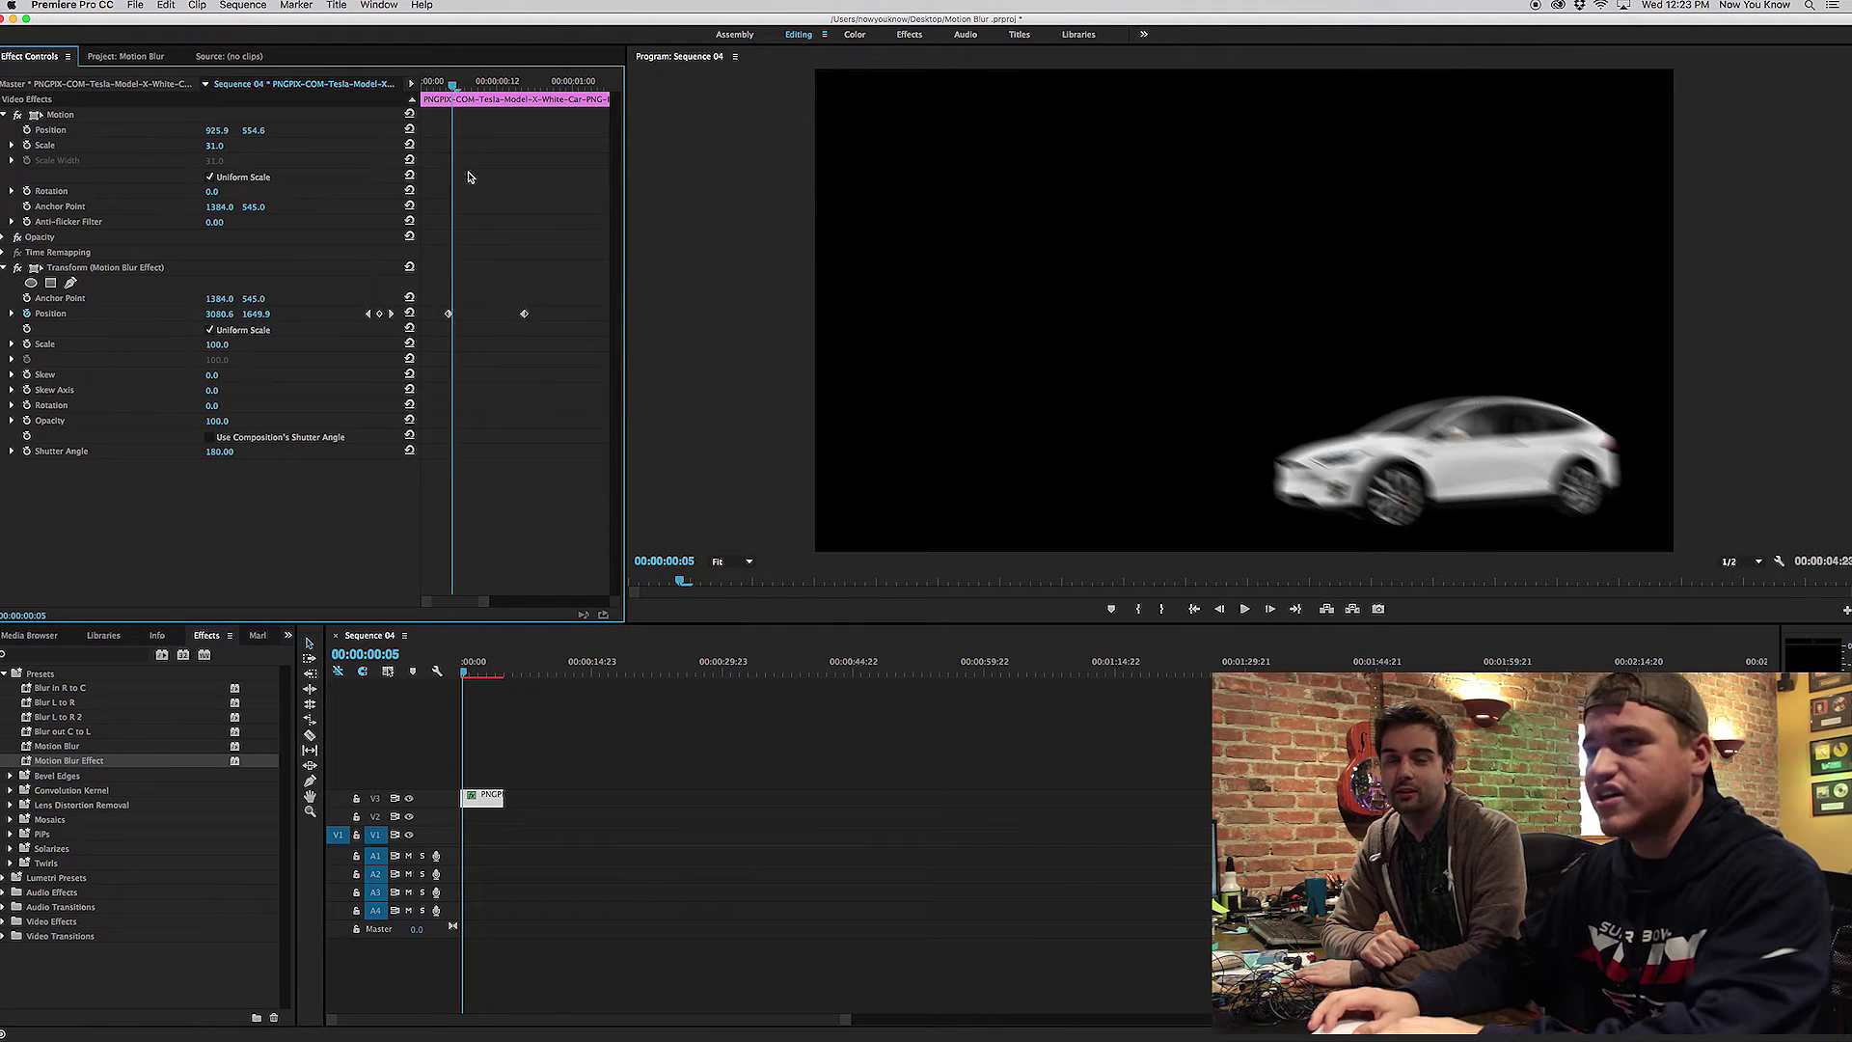
pyautogui.press('space')
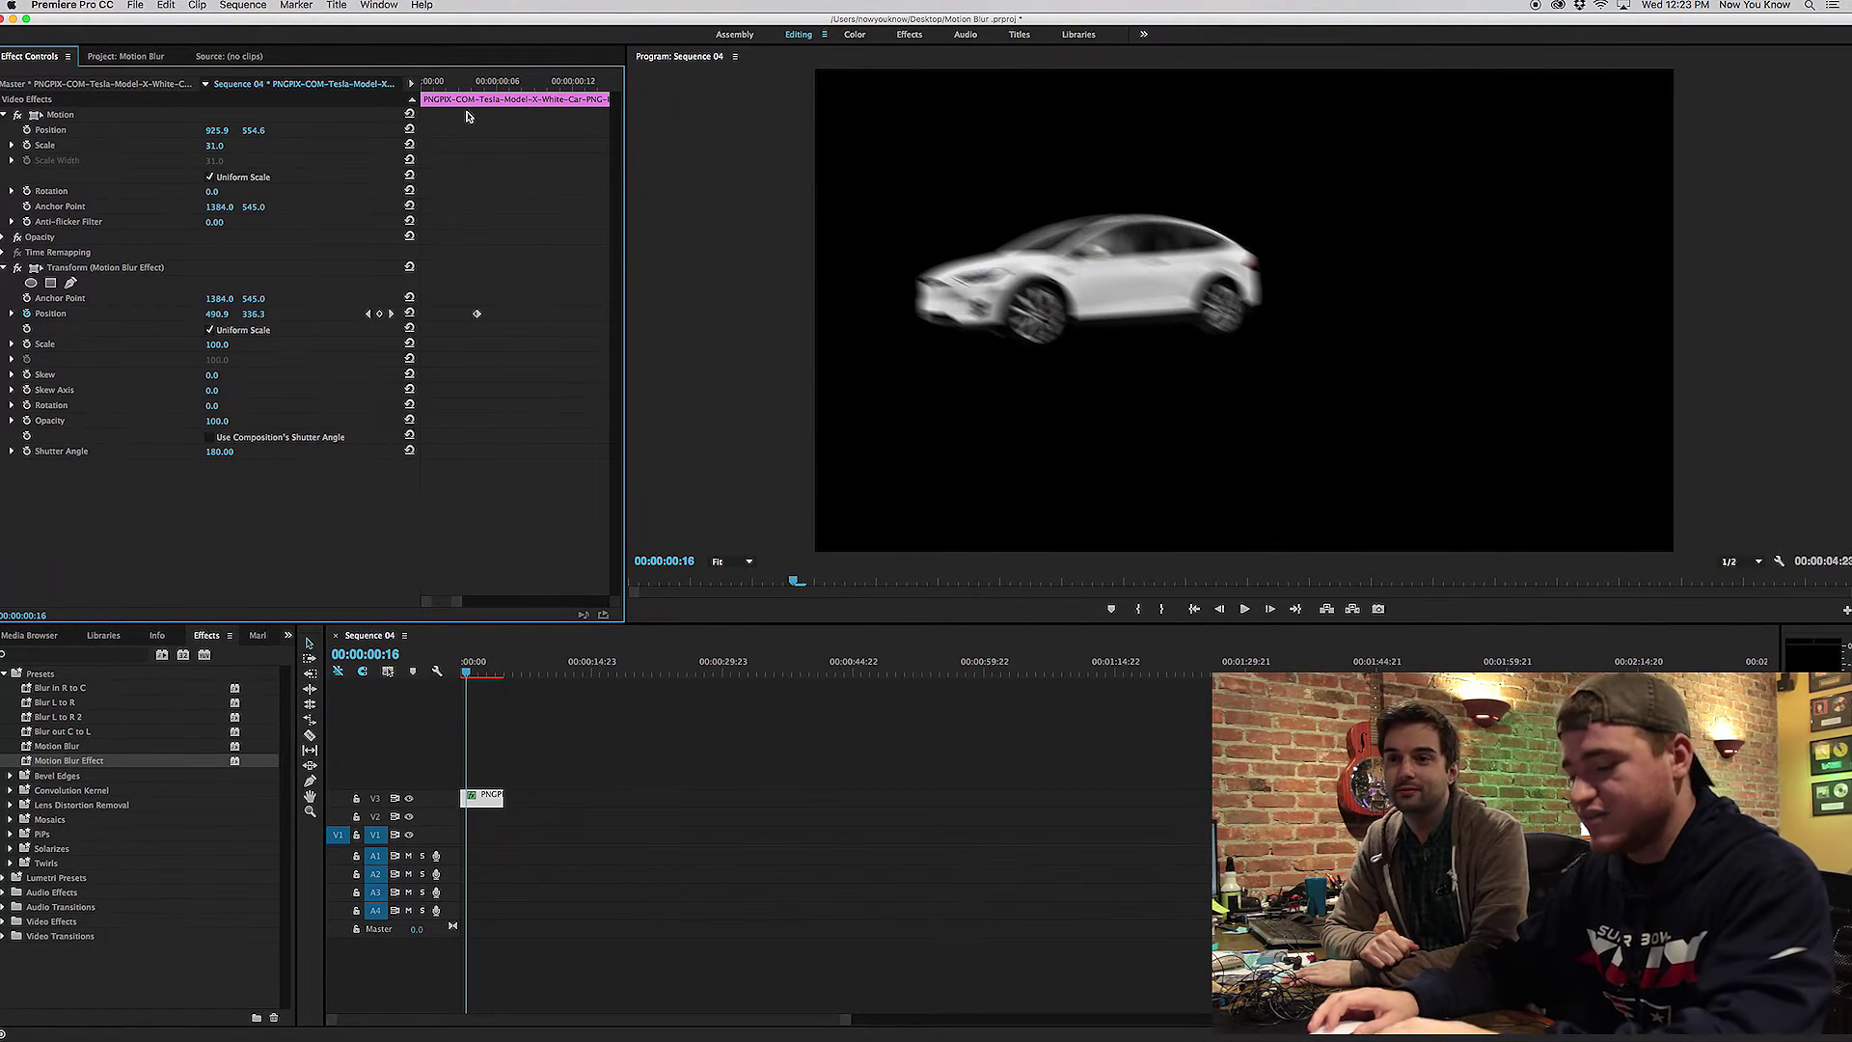
pyautogui.moveTo(522, 319); pyautogui.dragTo(444, 314)
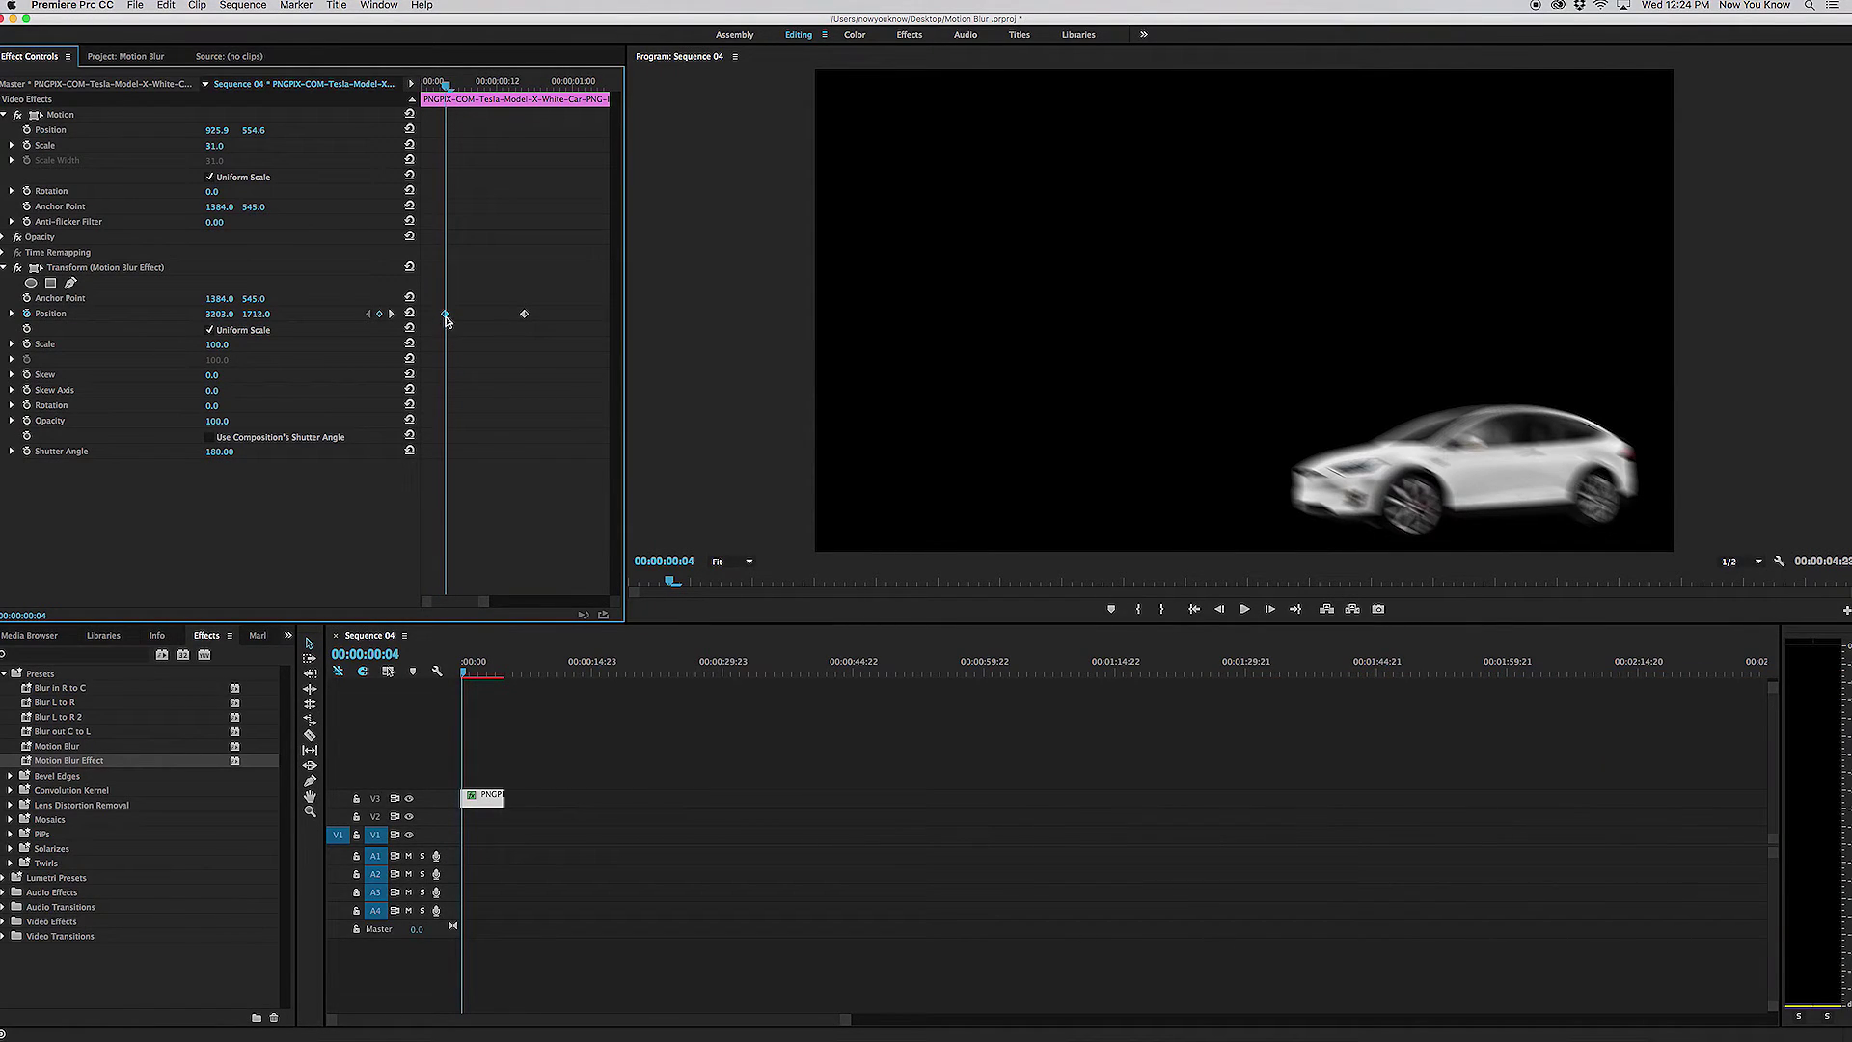
pyautogui.press('=')
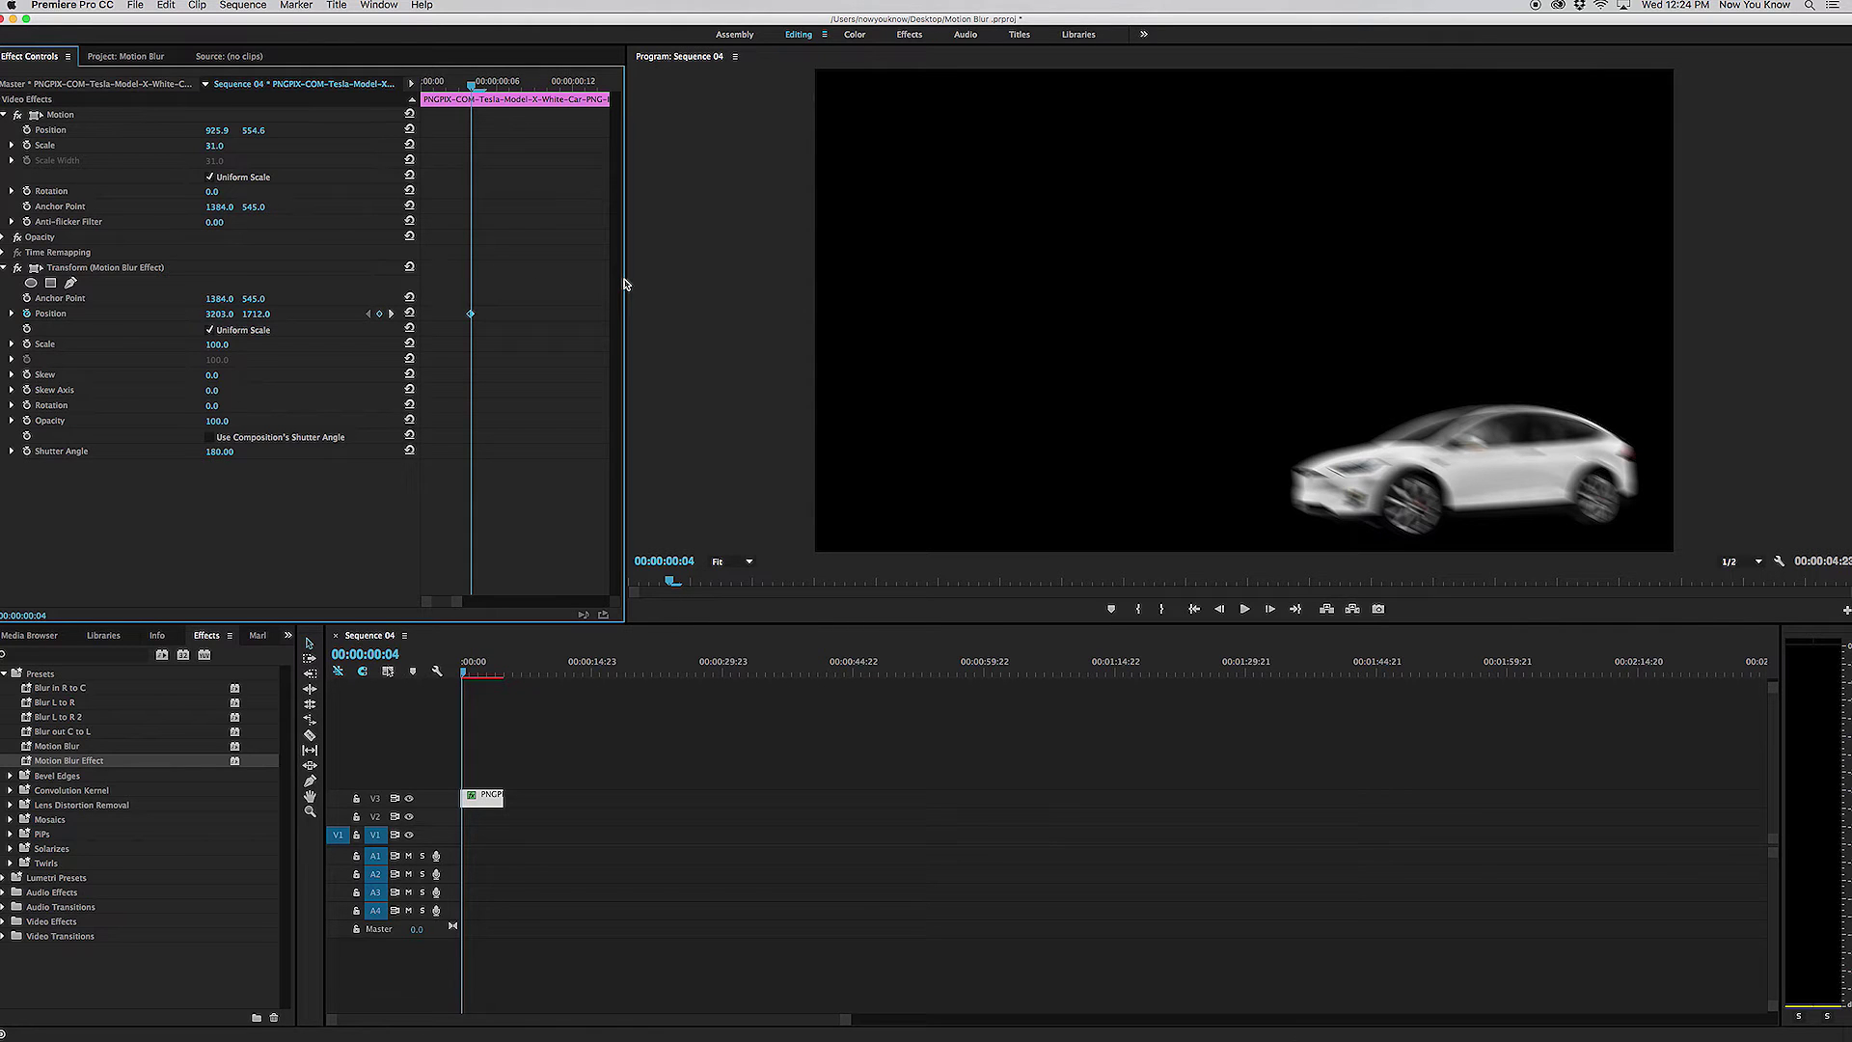
# Widen the Effect Controls keyframe area and scrub back to the start of the sequence
pyautogui.moveTo(625, 299); pyautogui.dragTo(903, 319)
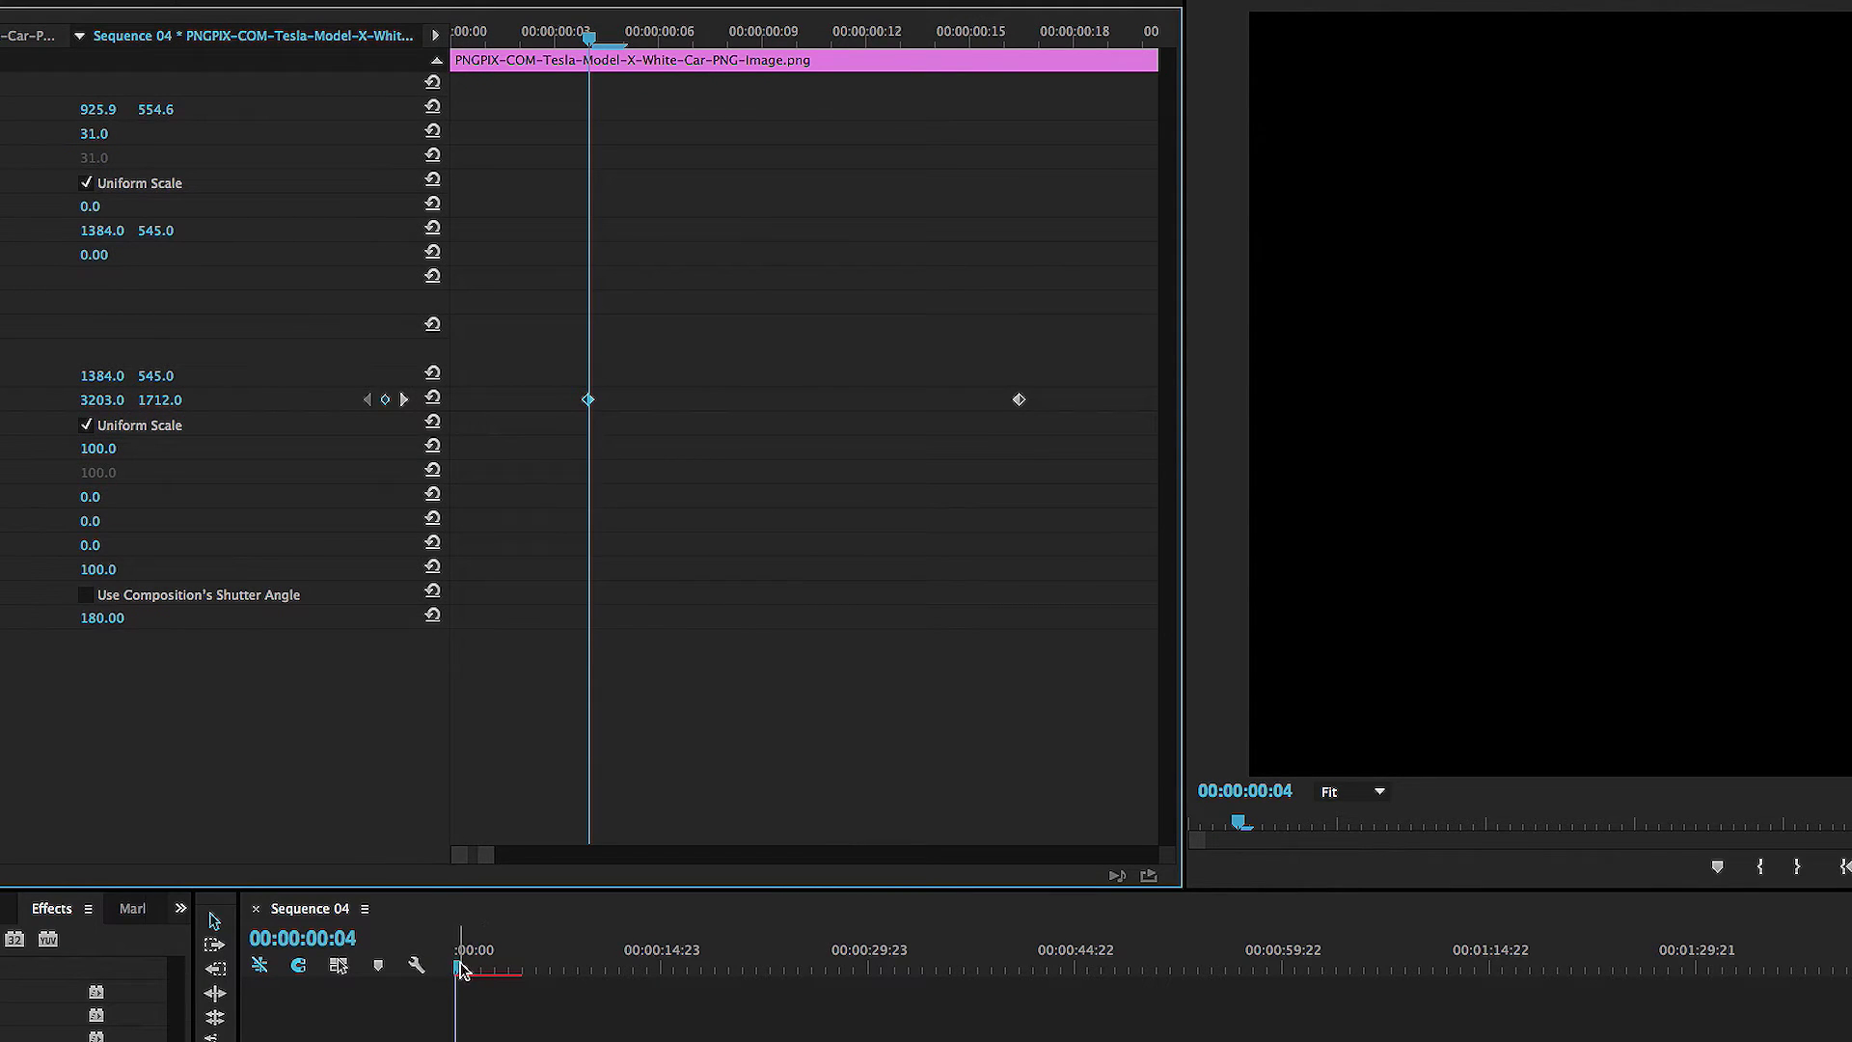
pyautogui.moveTo(462, 970); pyautogui.dragTo(450, 957)
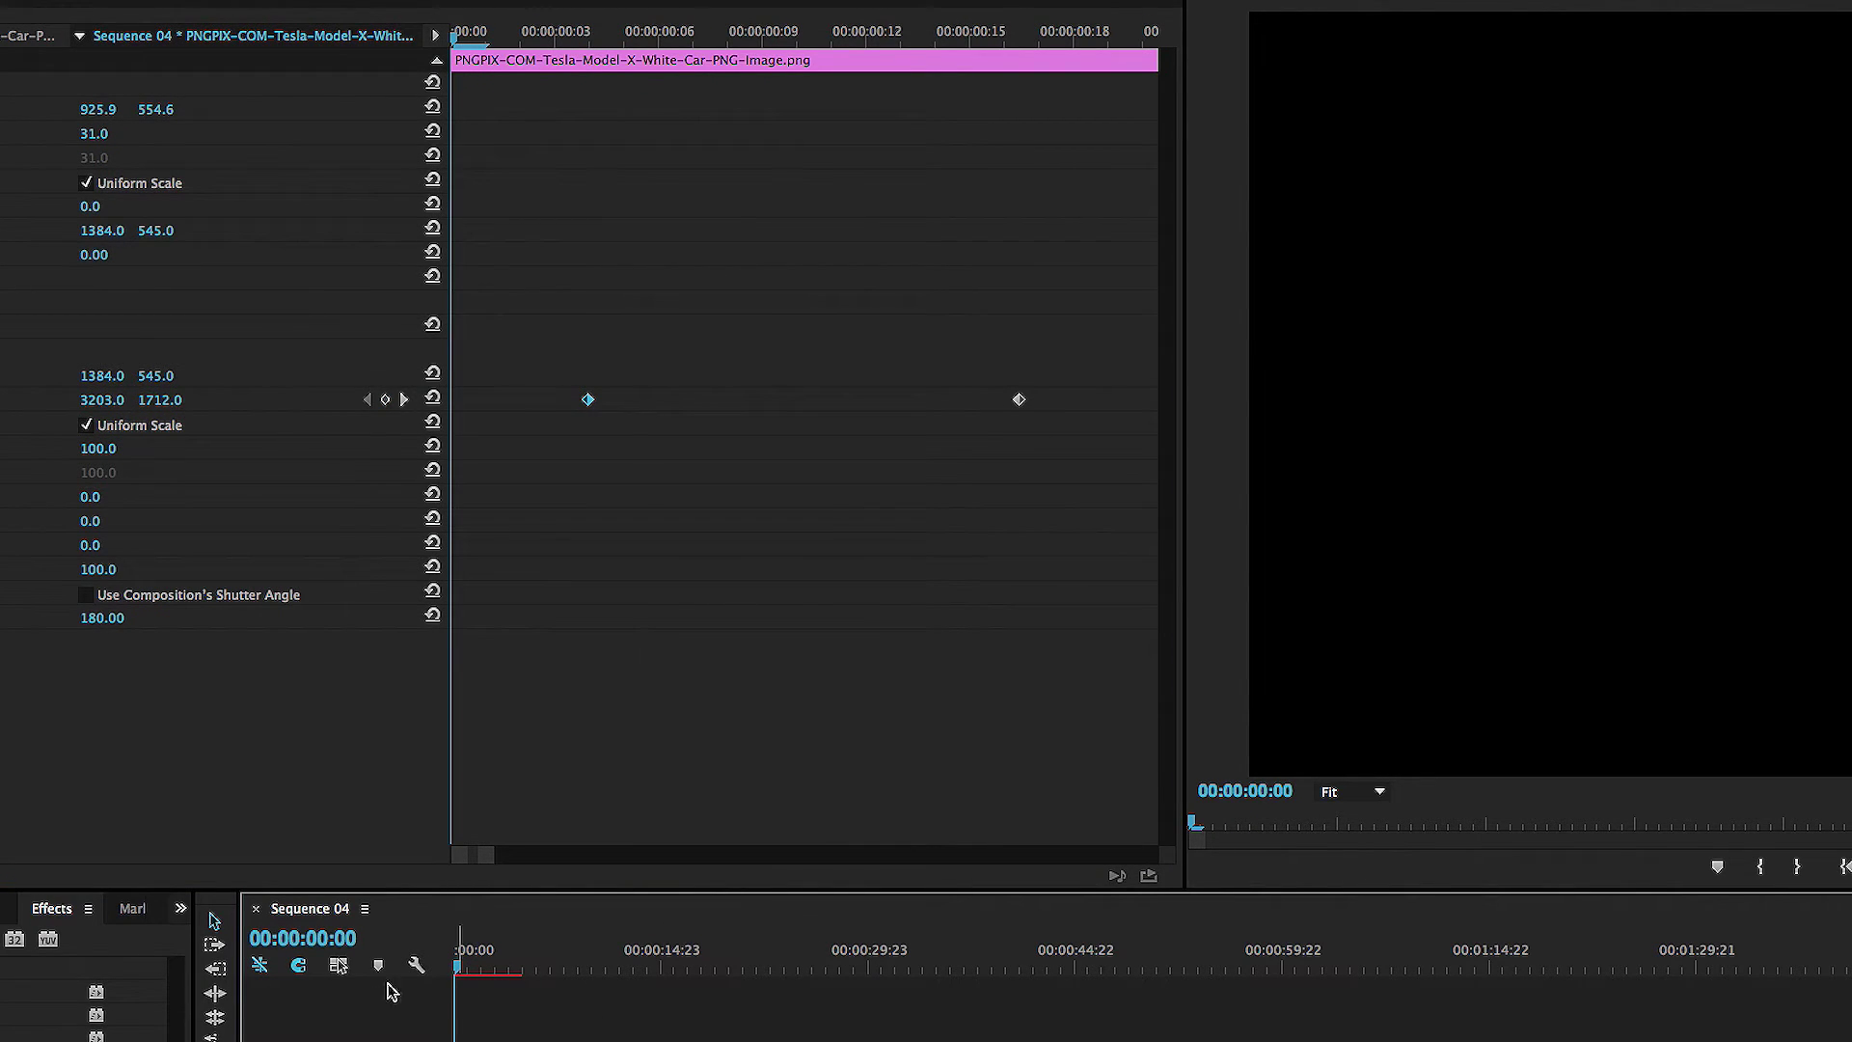
pyautogui.moveTo(455, 968); pyautogui.dragTo(459, 969)
# Select the first Position keyframe (3203.0, 1712.0) at 00:00:00:04
pyautogui.moveTo(514, 45); pyautogui.dragTo(593, 121)
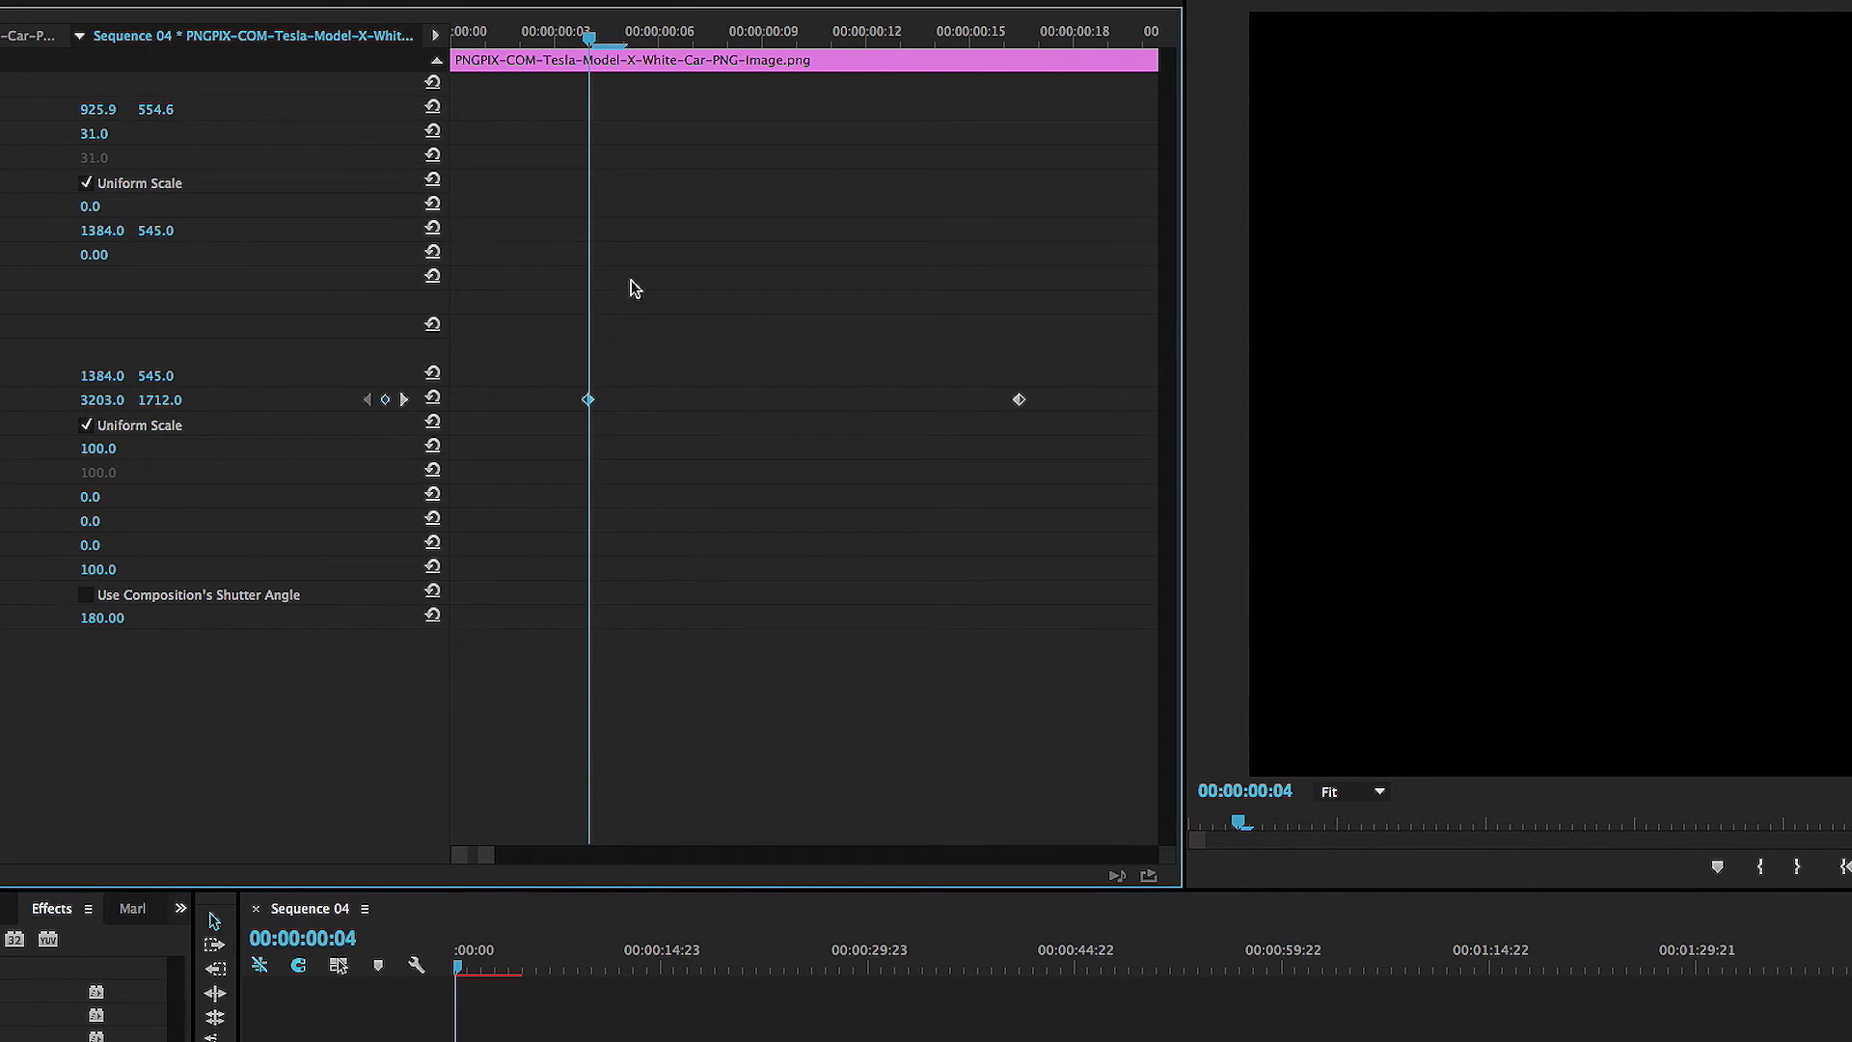
pyautogui.moveTo(576, 38); pyautogui.dragTo(658, 38)
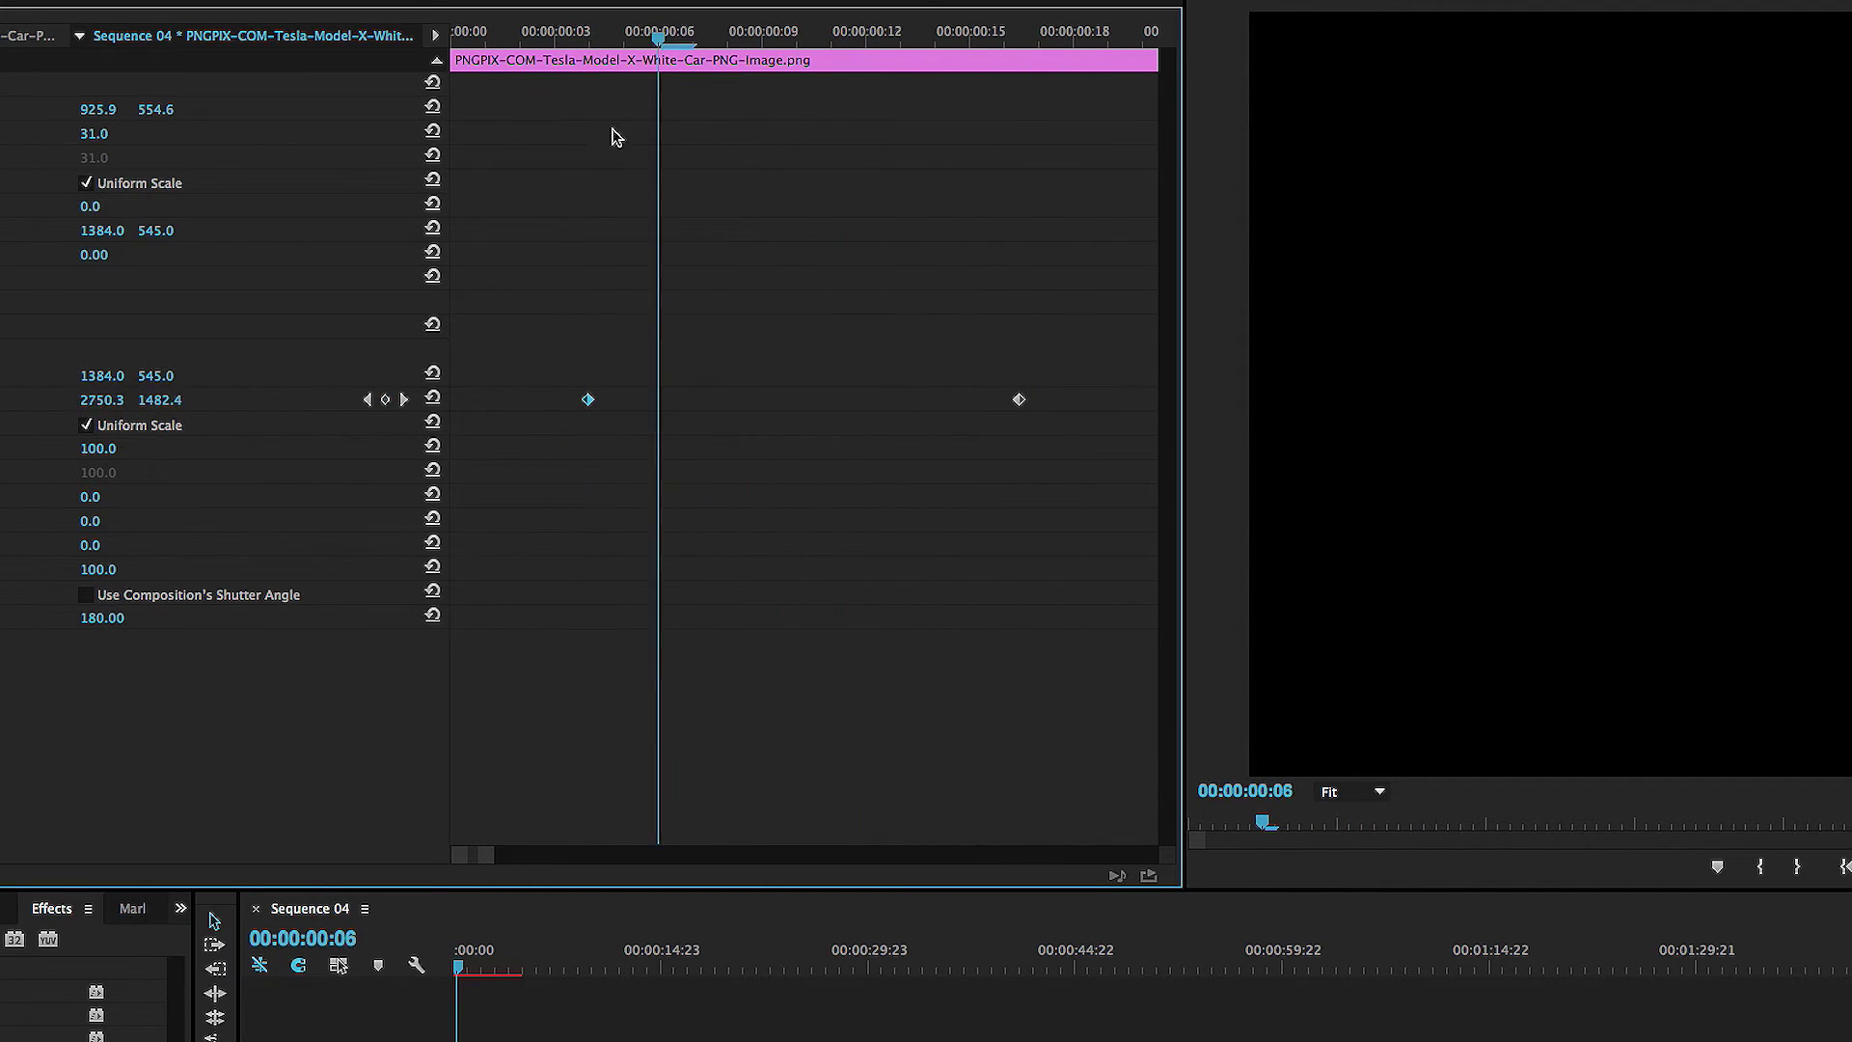
pyautogui.moveTo(614, 136); pyautogui.dragTo(624, 447)
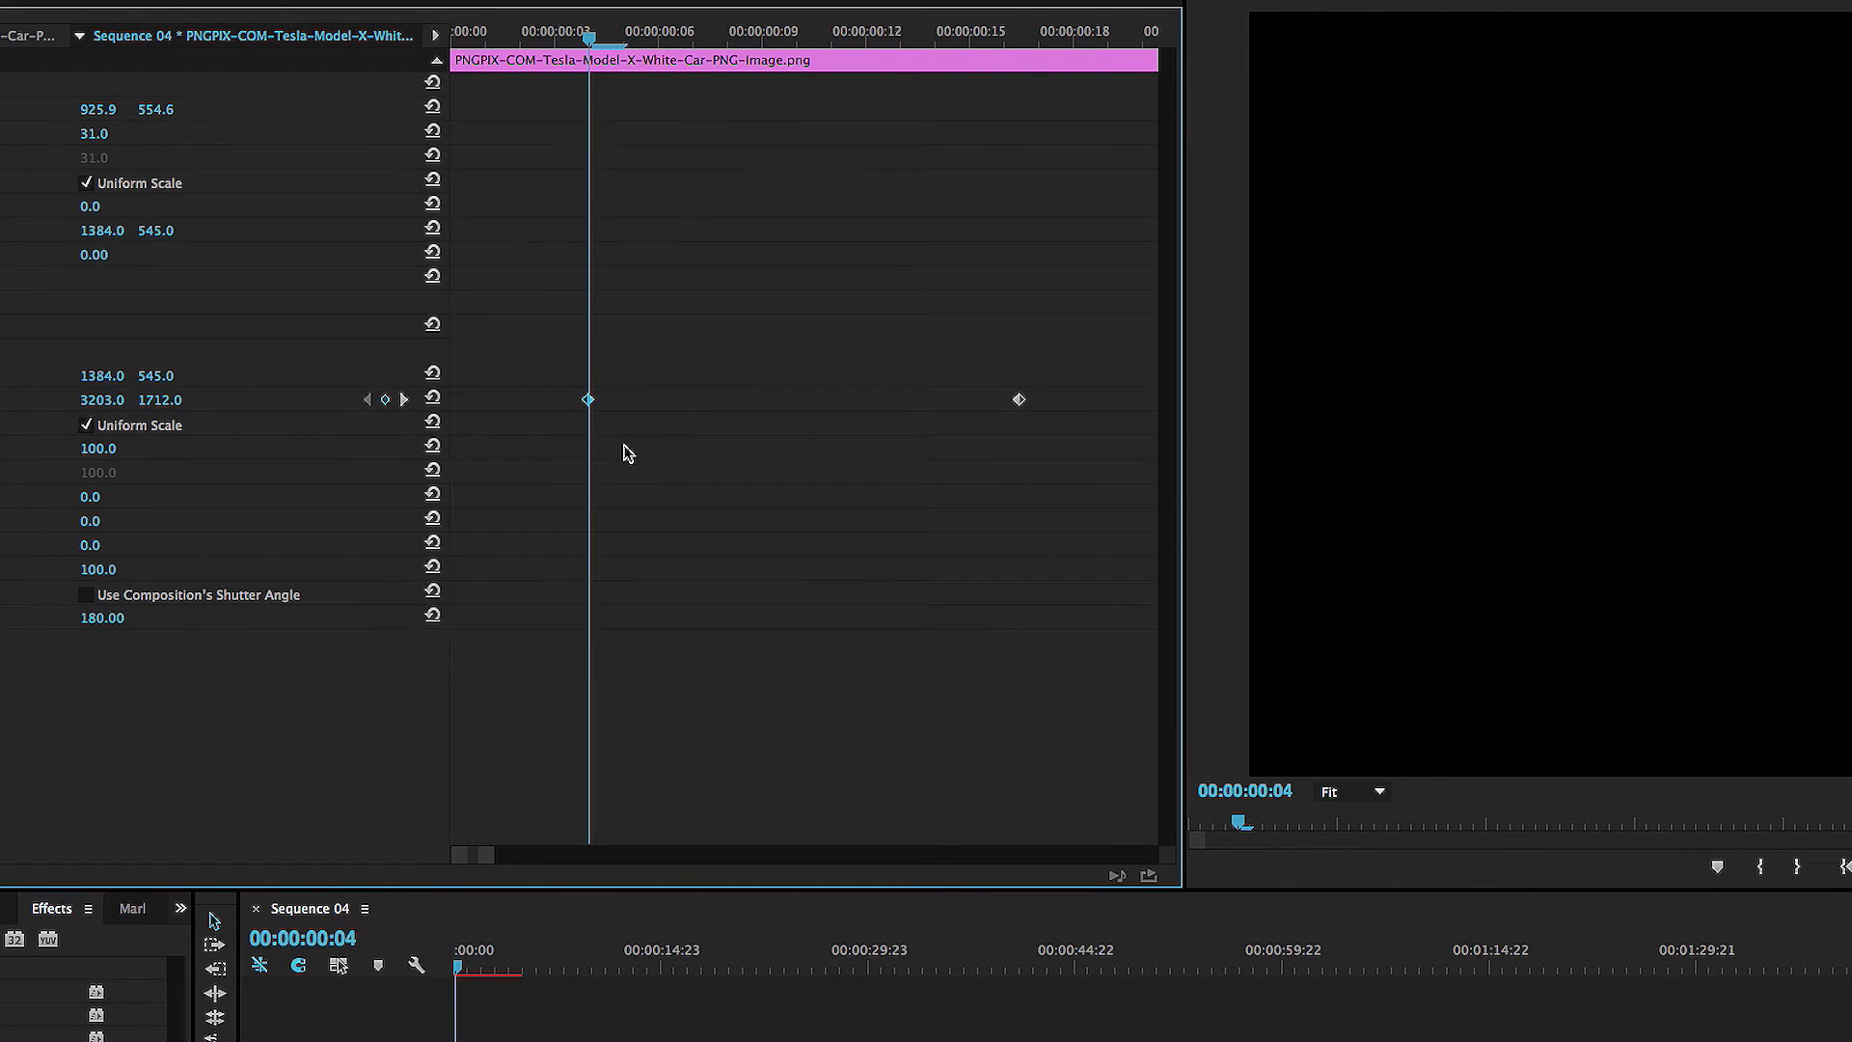
pyautogui.click(590, 399)
# Set the first Position keyframe's temporal interpolation to Ease Out, then select the second keyframe
pyautogui.rightClick(591, 405)
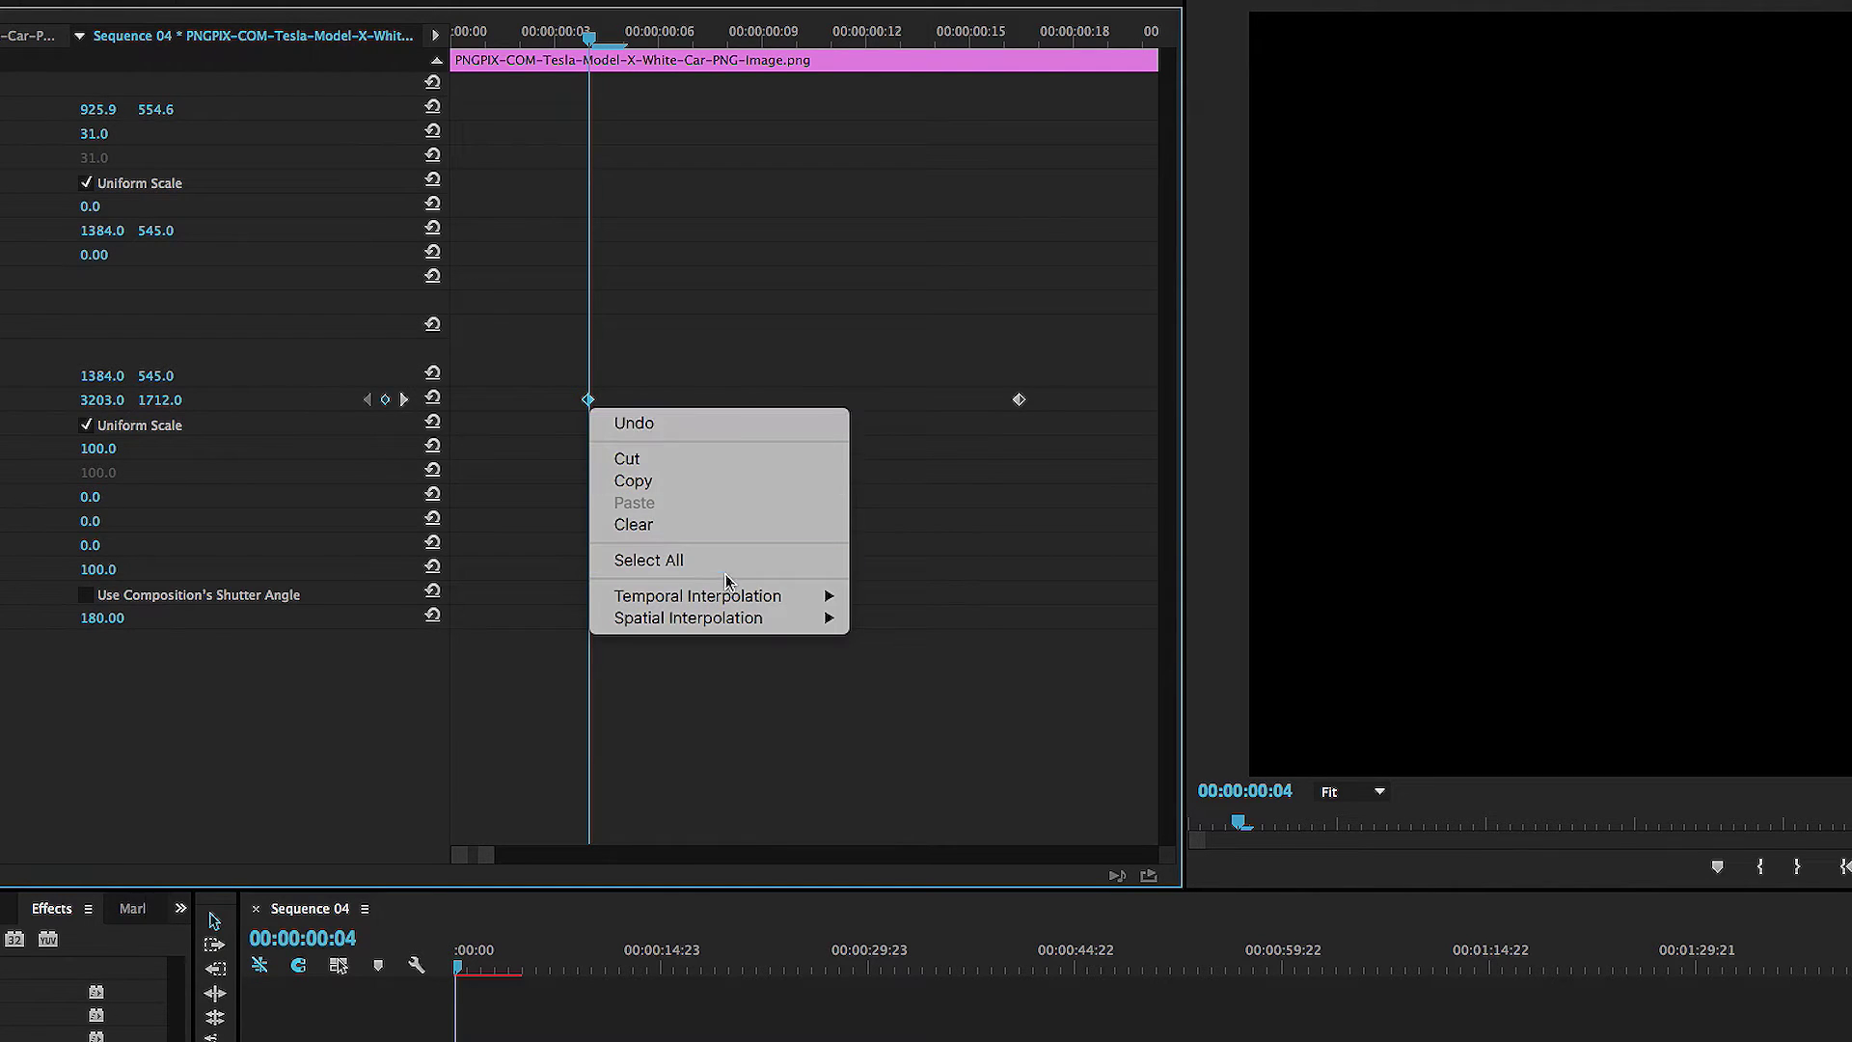
pyautogui.moveTo(772, 605)
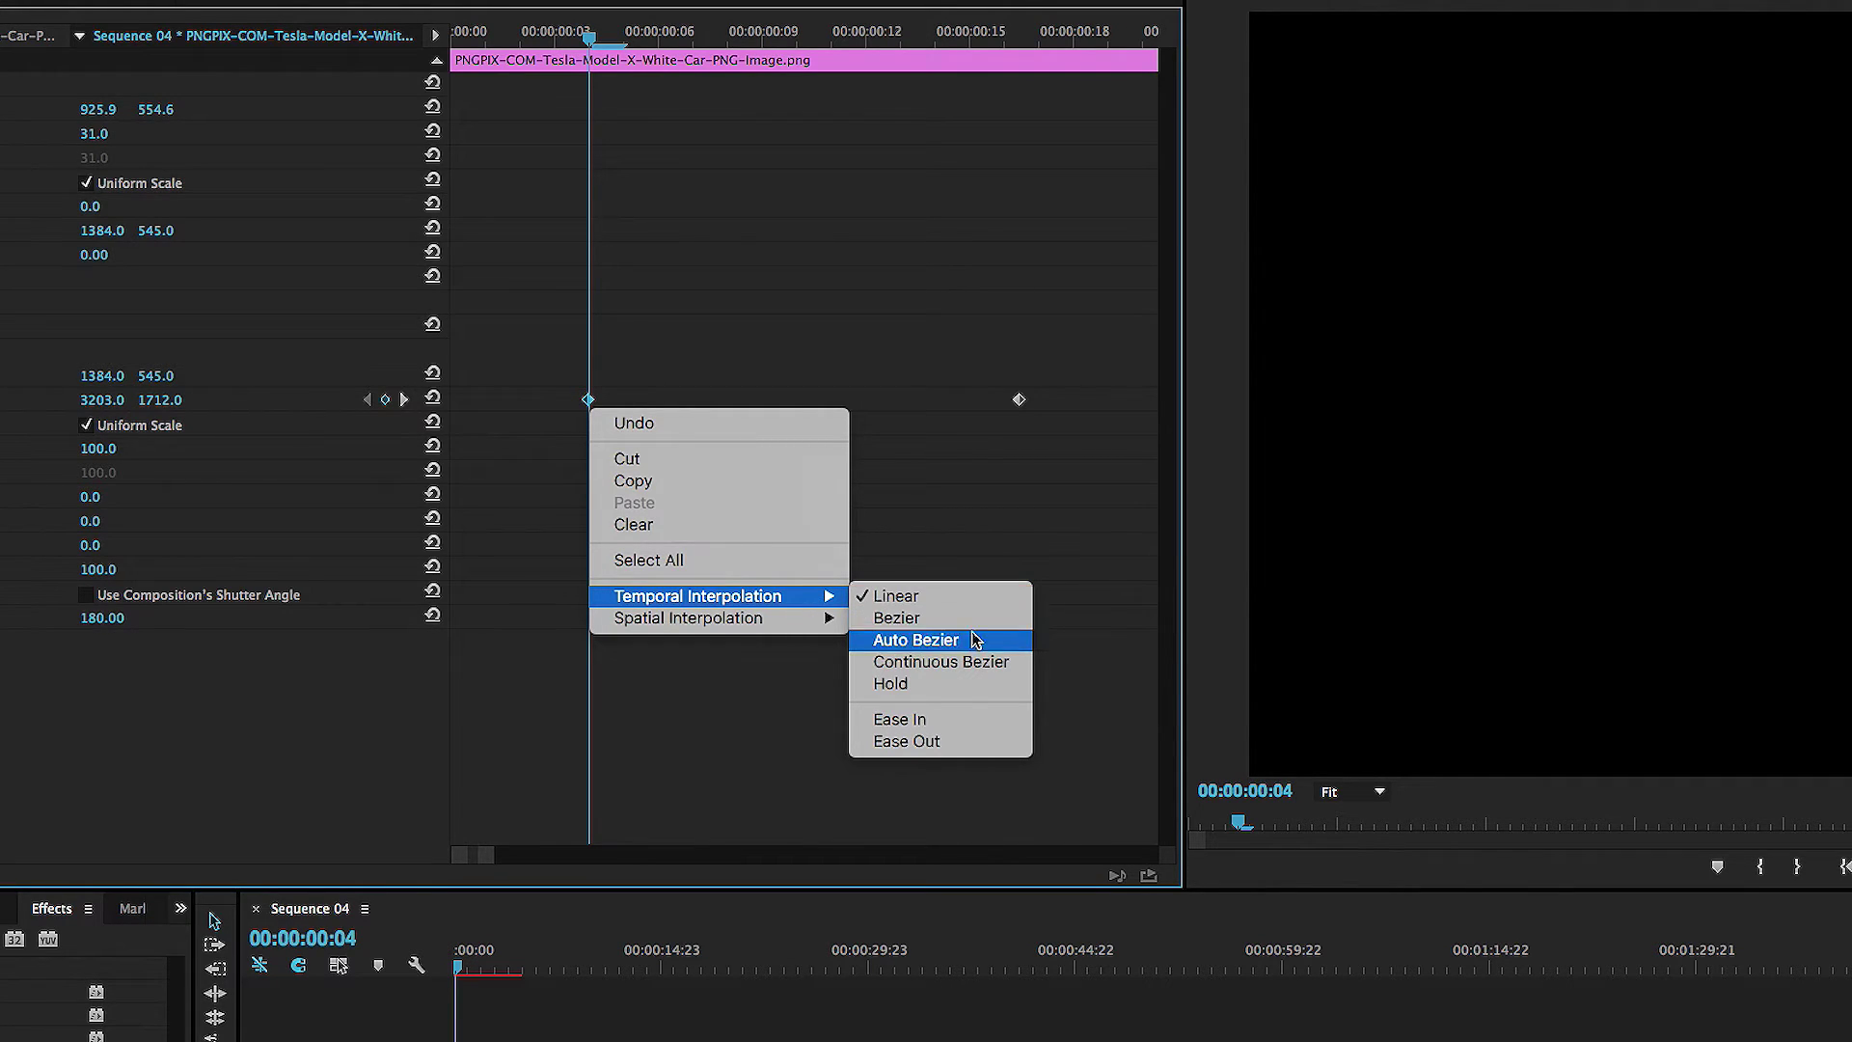
pyautogui.click(961, 749)
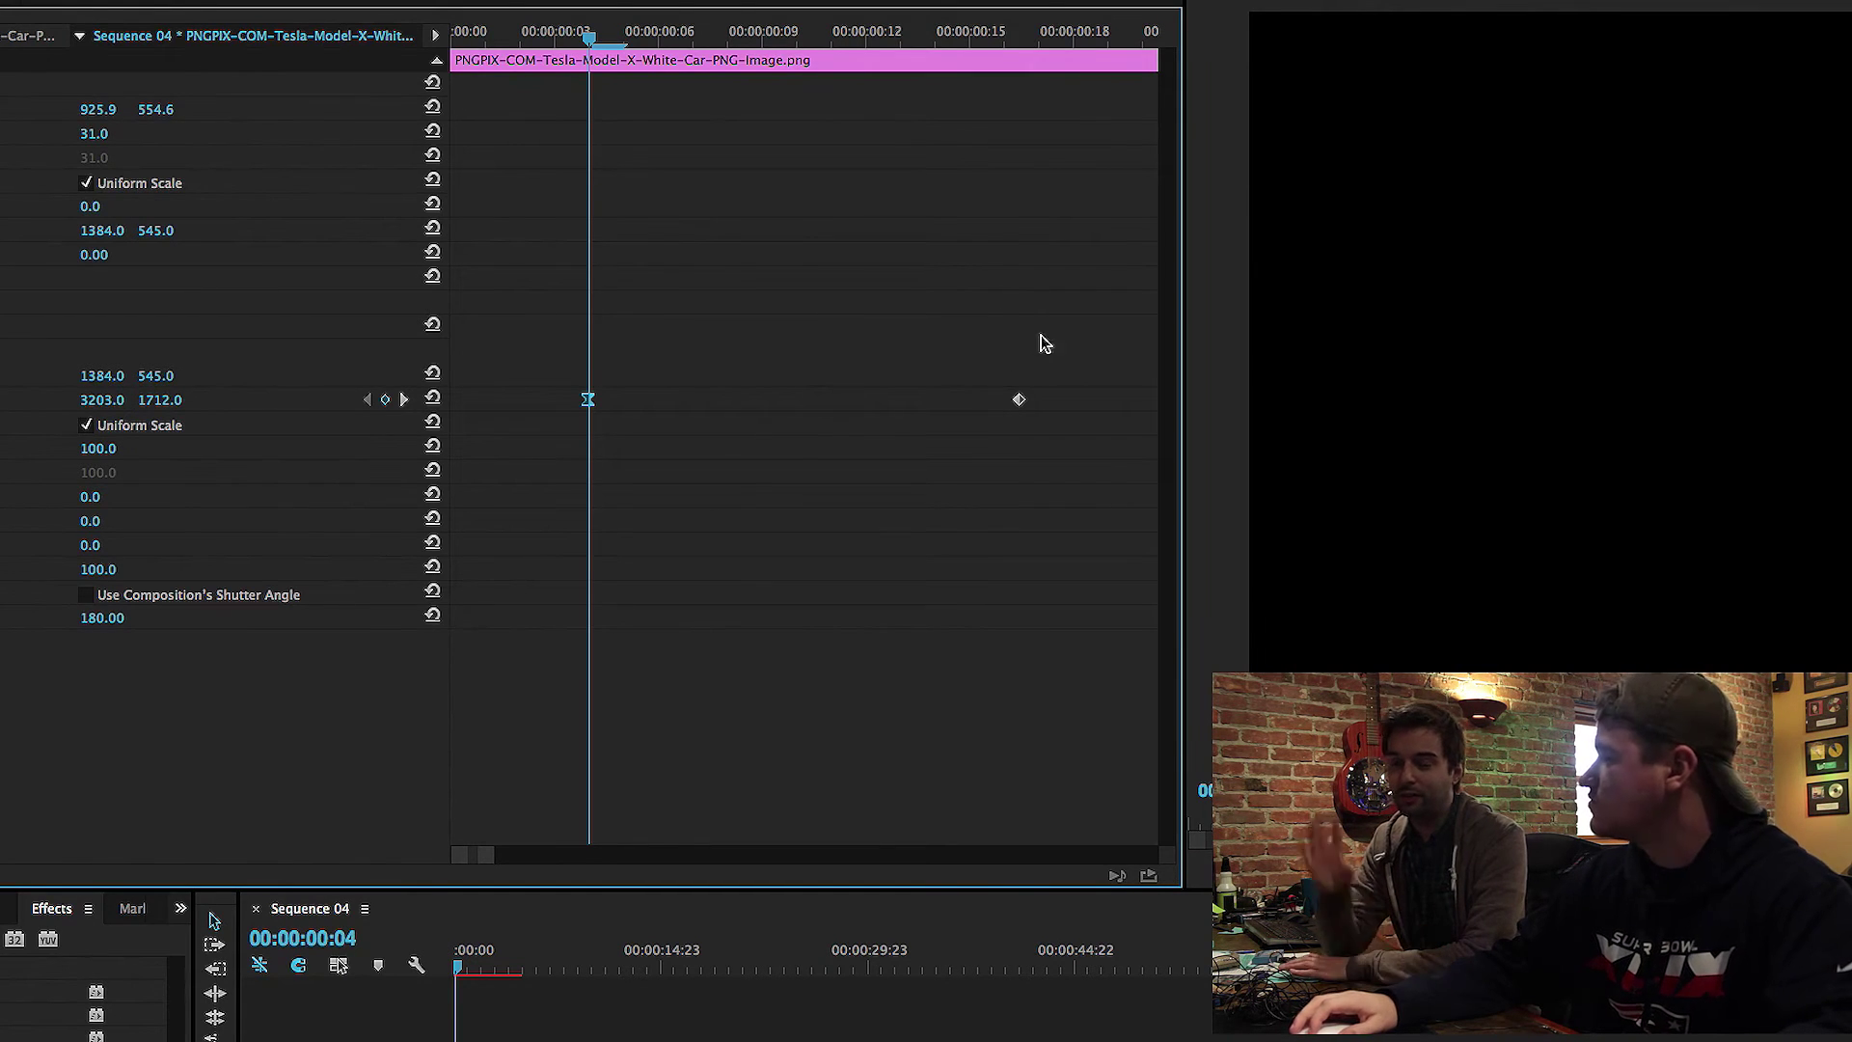
pyautogui.moveTo(1042, 343); pyautogui.dragTo(1016, 413)
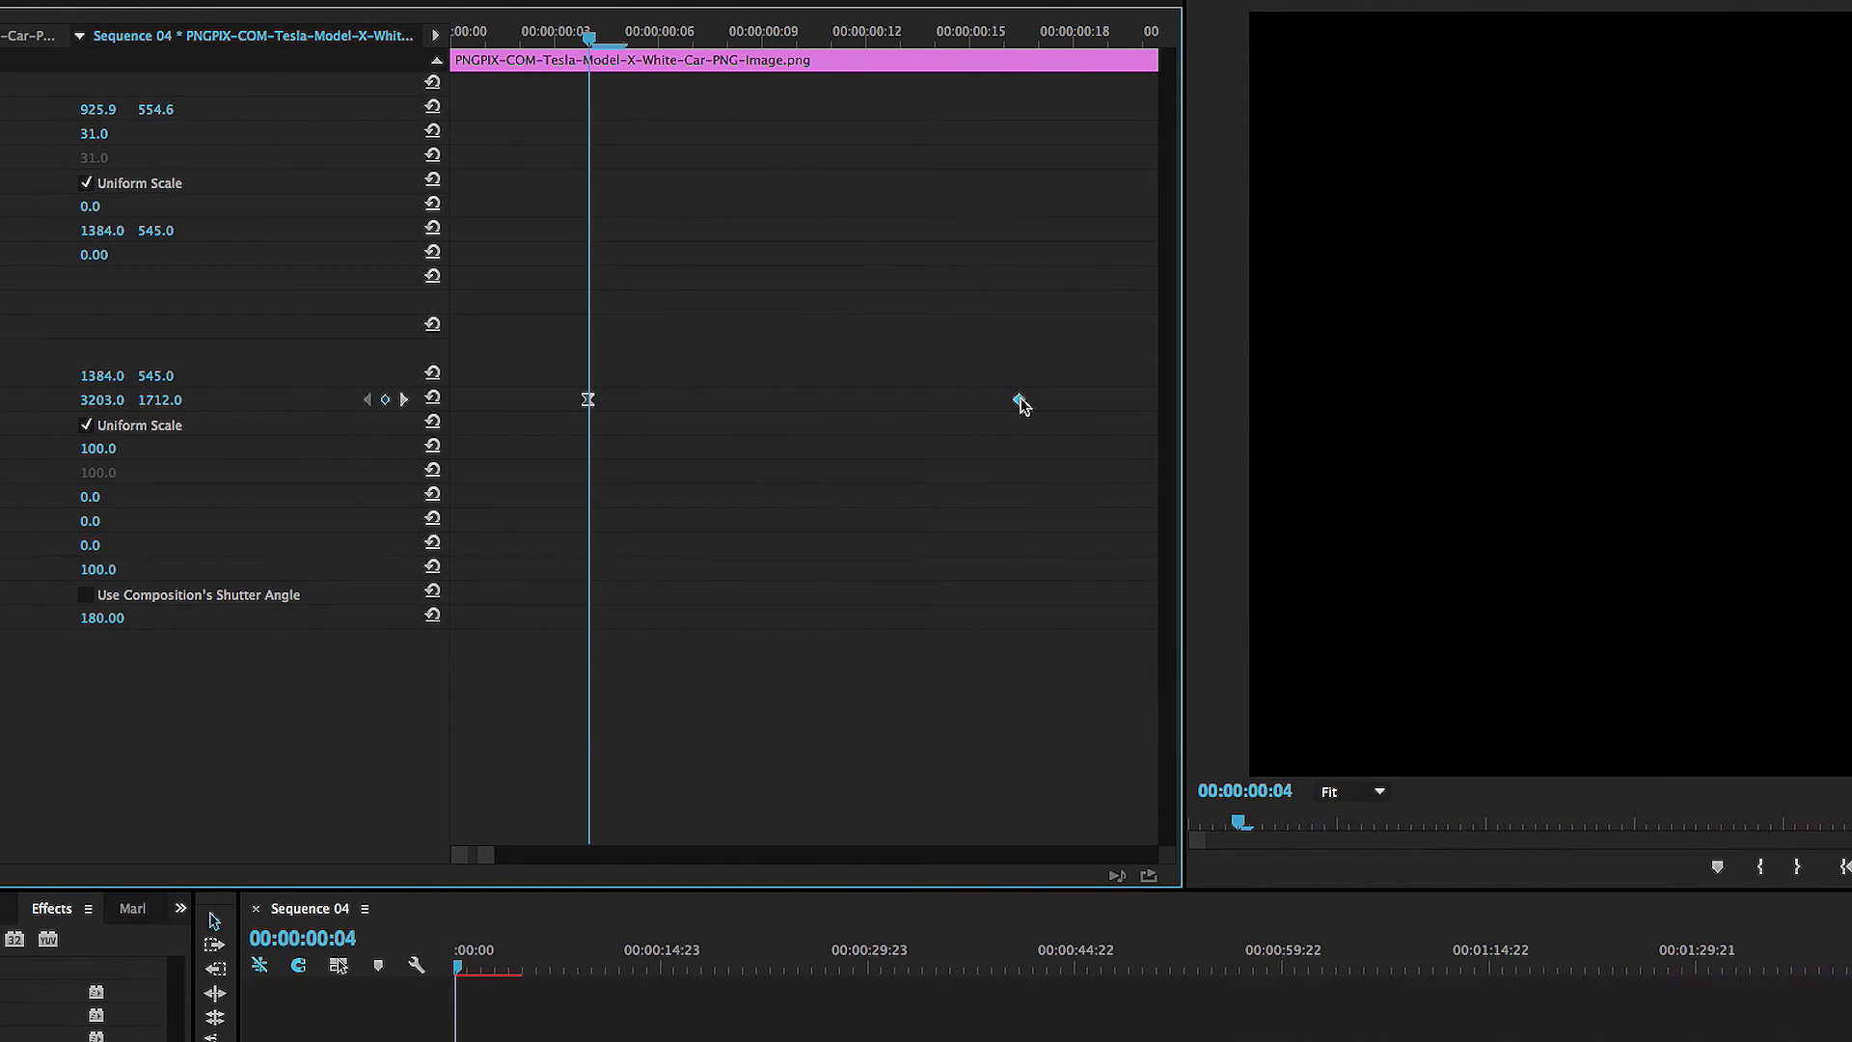
# Apply Temporal Interpolation > Ease In to the second Position keyframe near 00:00:00:16
pyautogui.rightClick(589, 400)
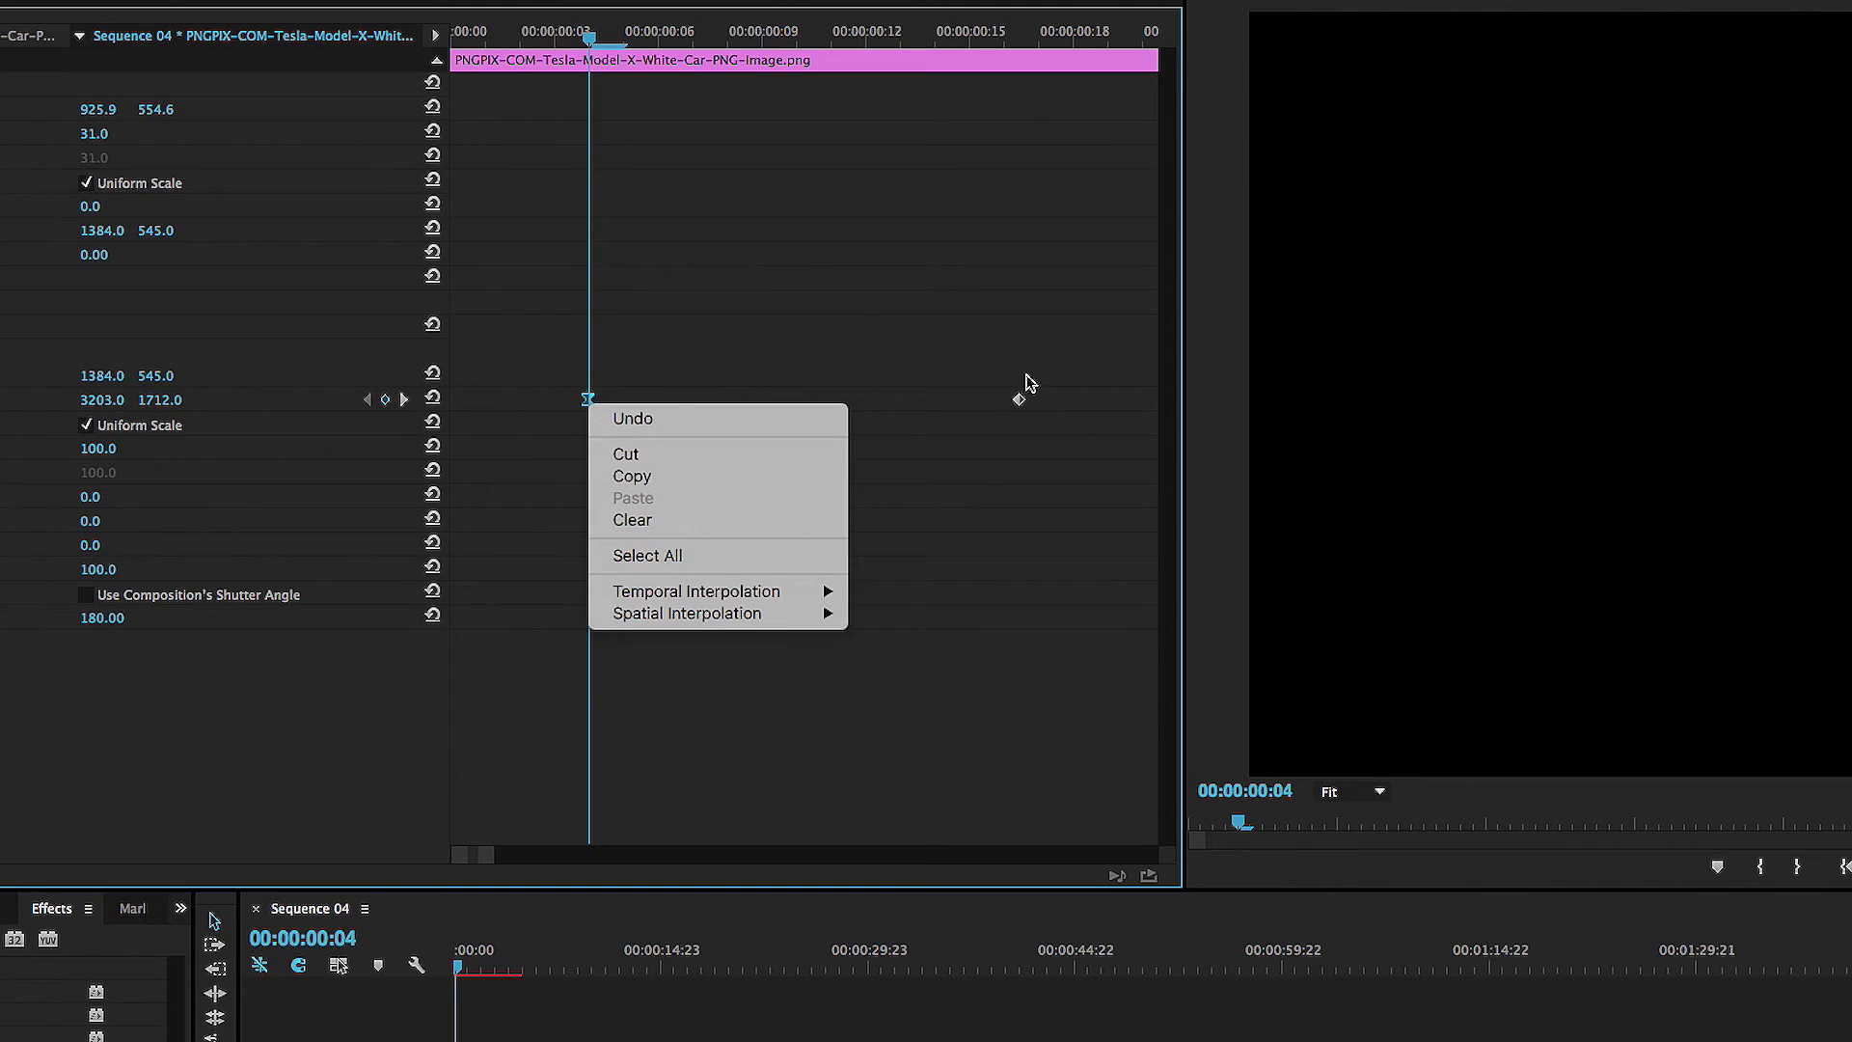
pyautogui.click(1020, 403)
pyautogui.rightClick(1021, 403)
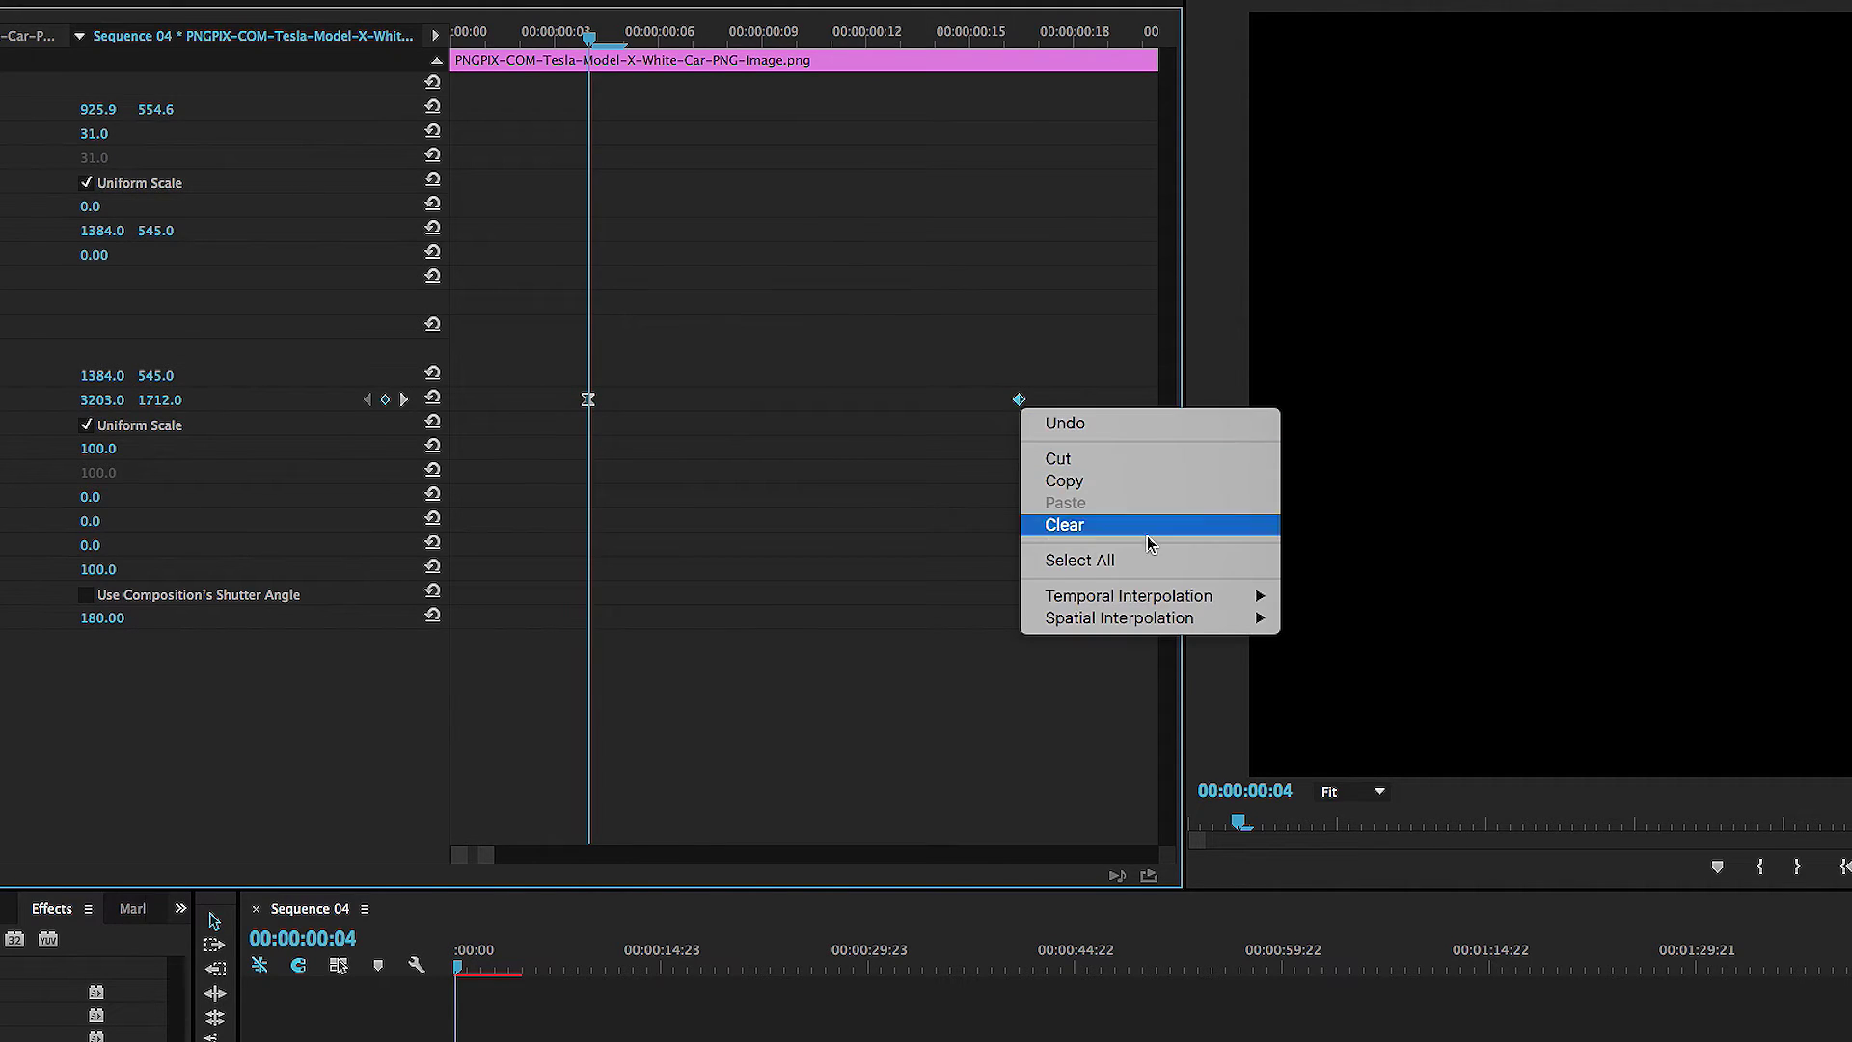
pyautogui.moveTo(1141, 603)
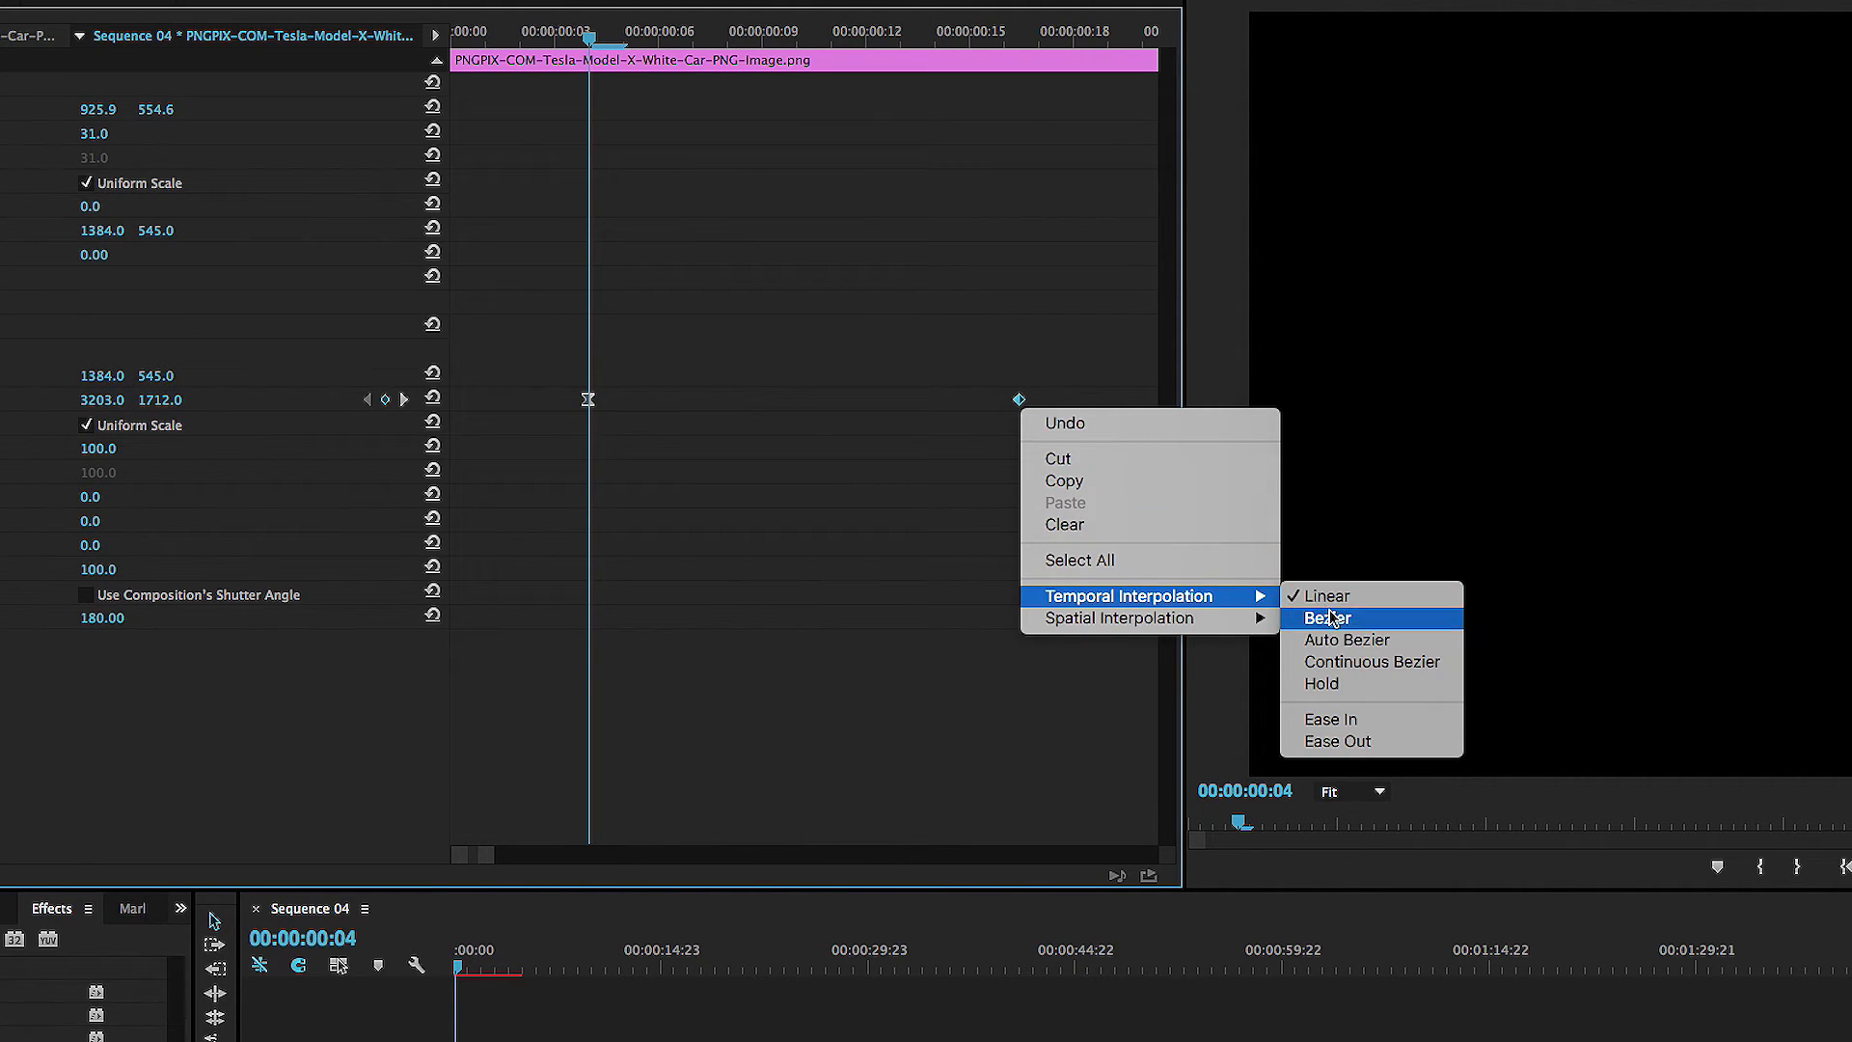
pyautogui.click(1358, 722)
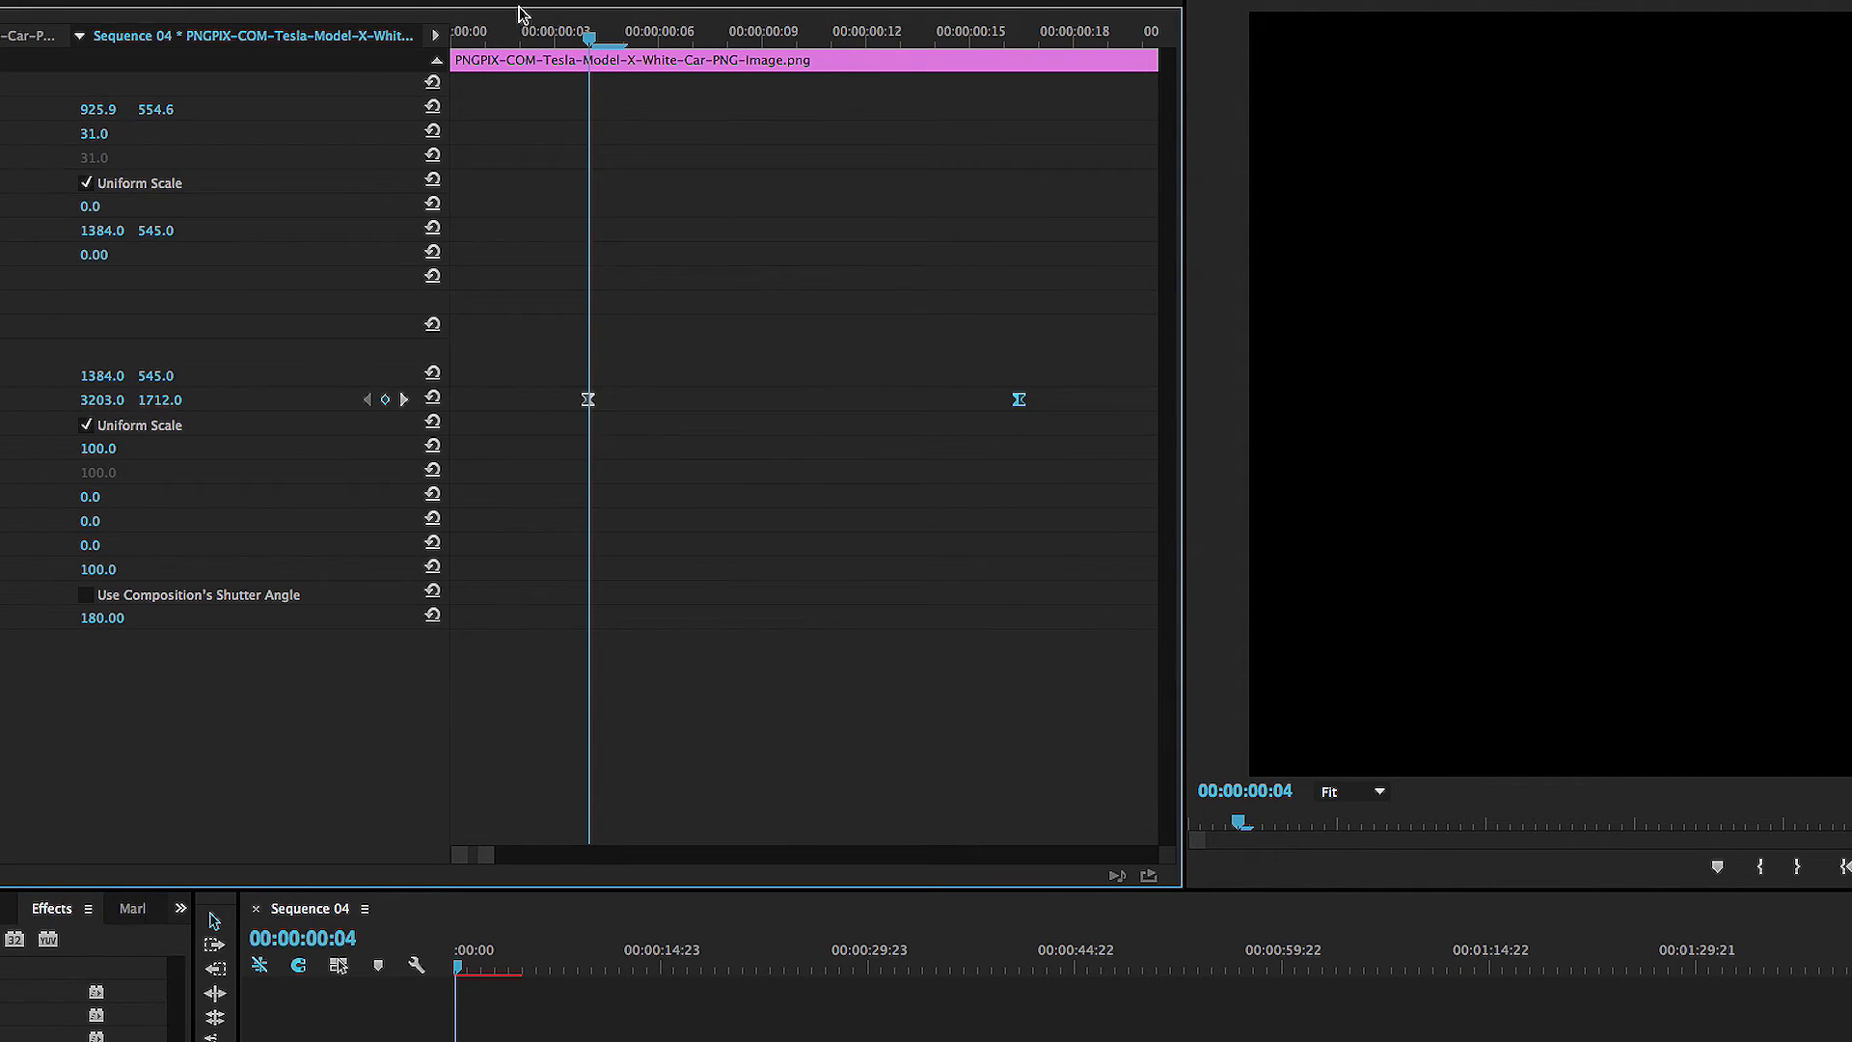
pyautogui.click(486, 41)
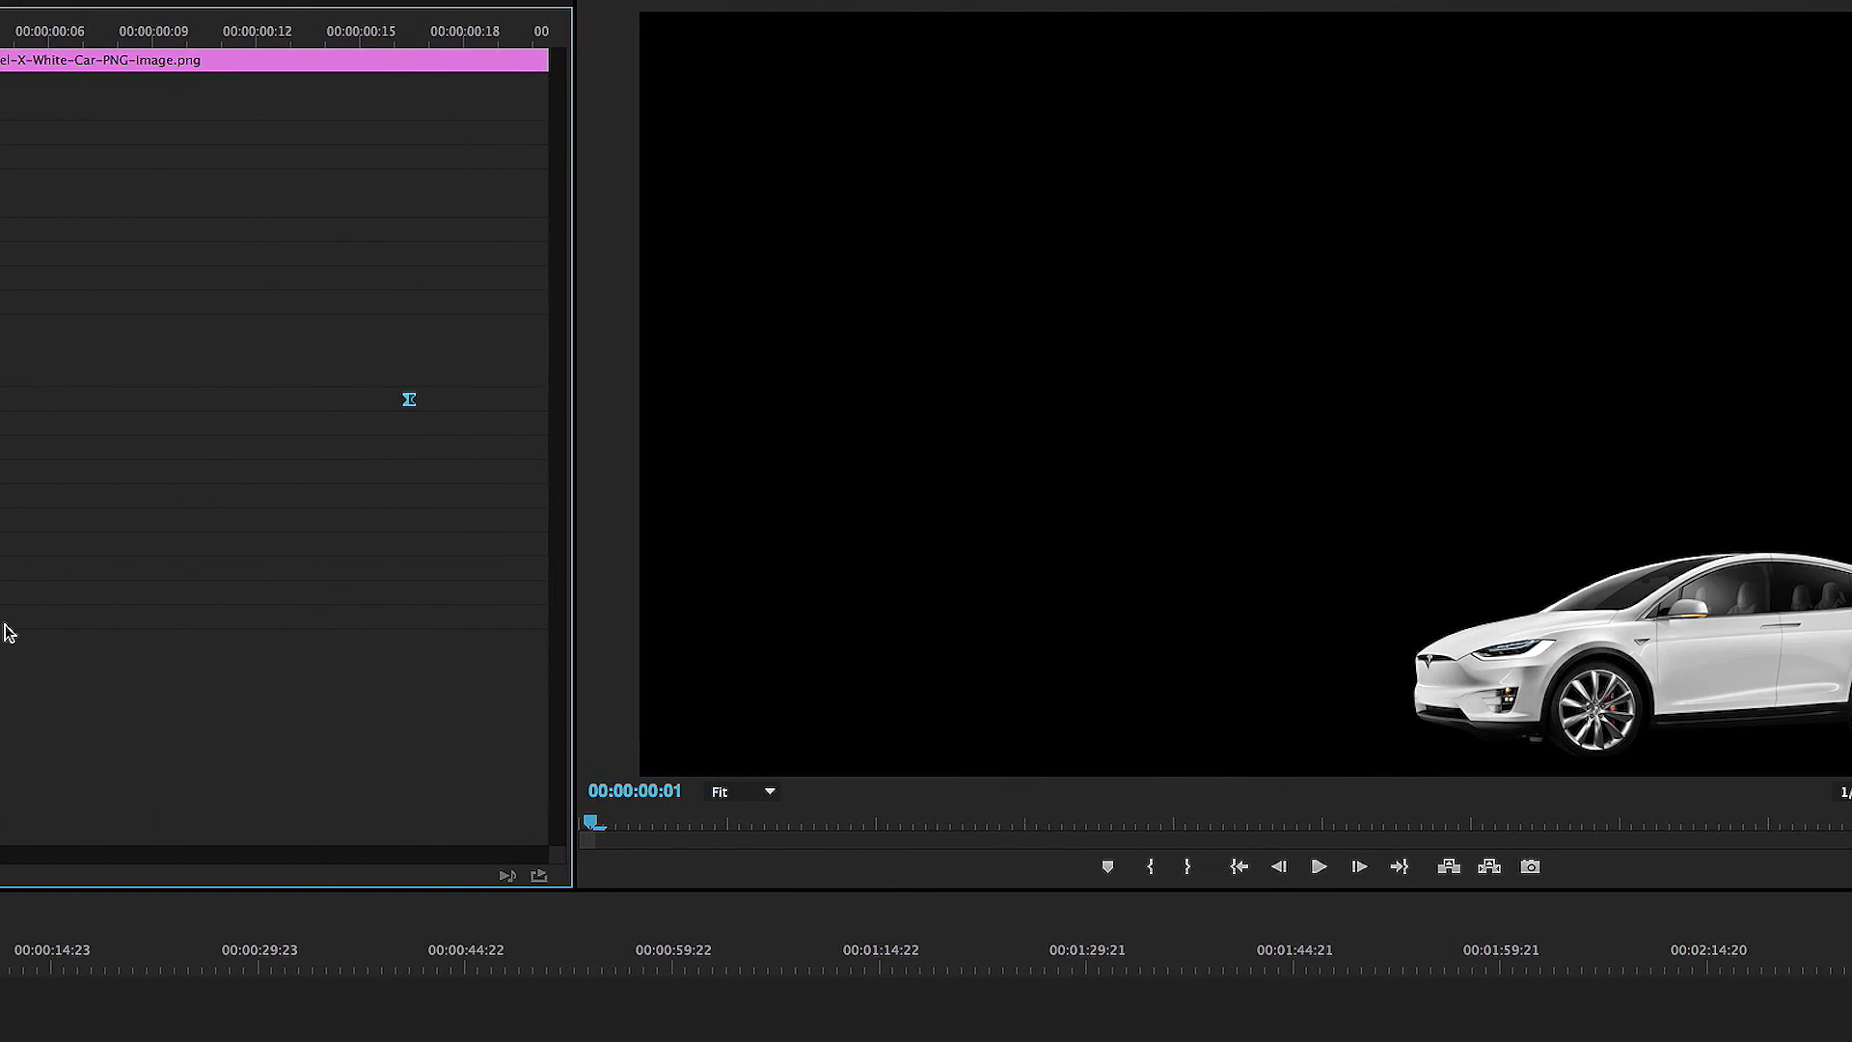
pyautogui.press('space')
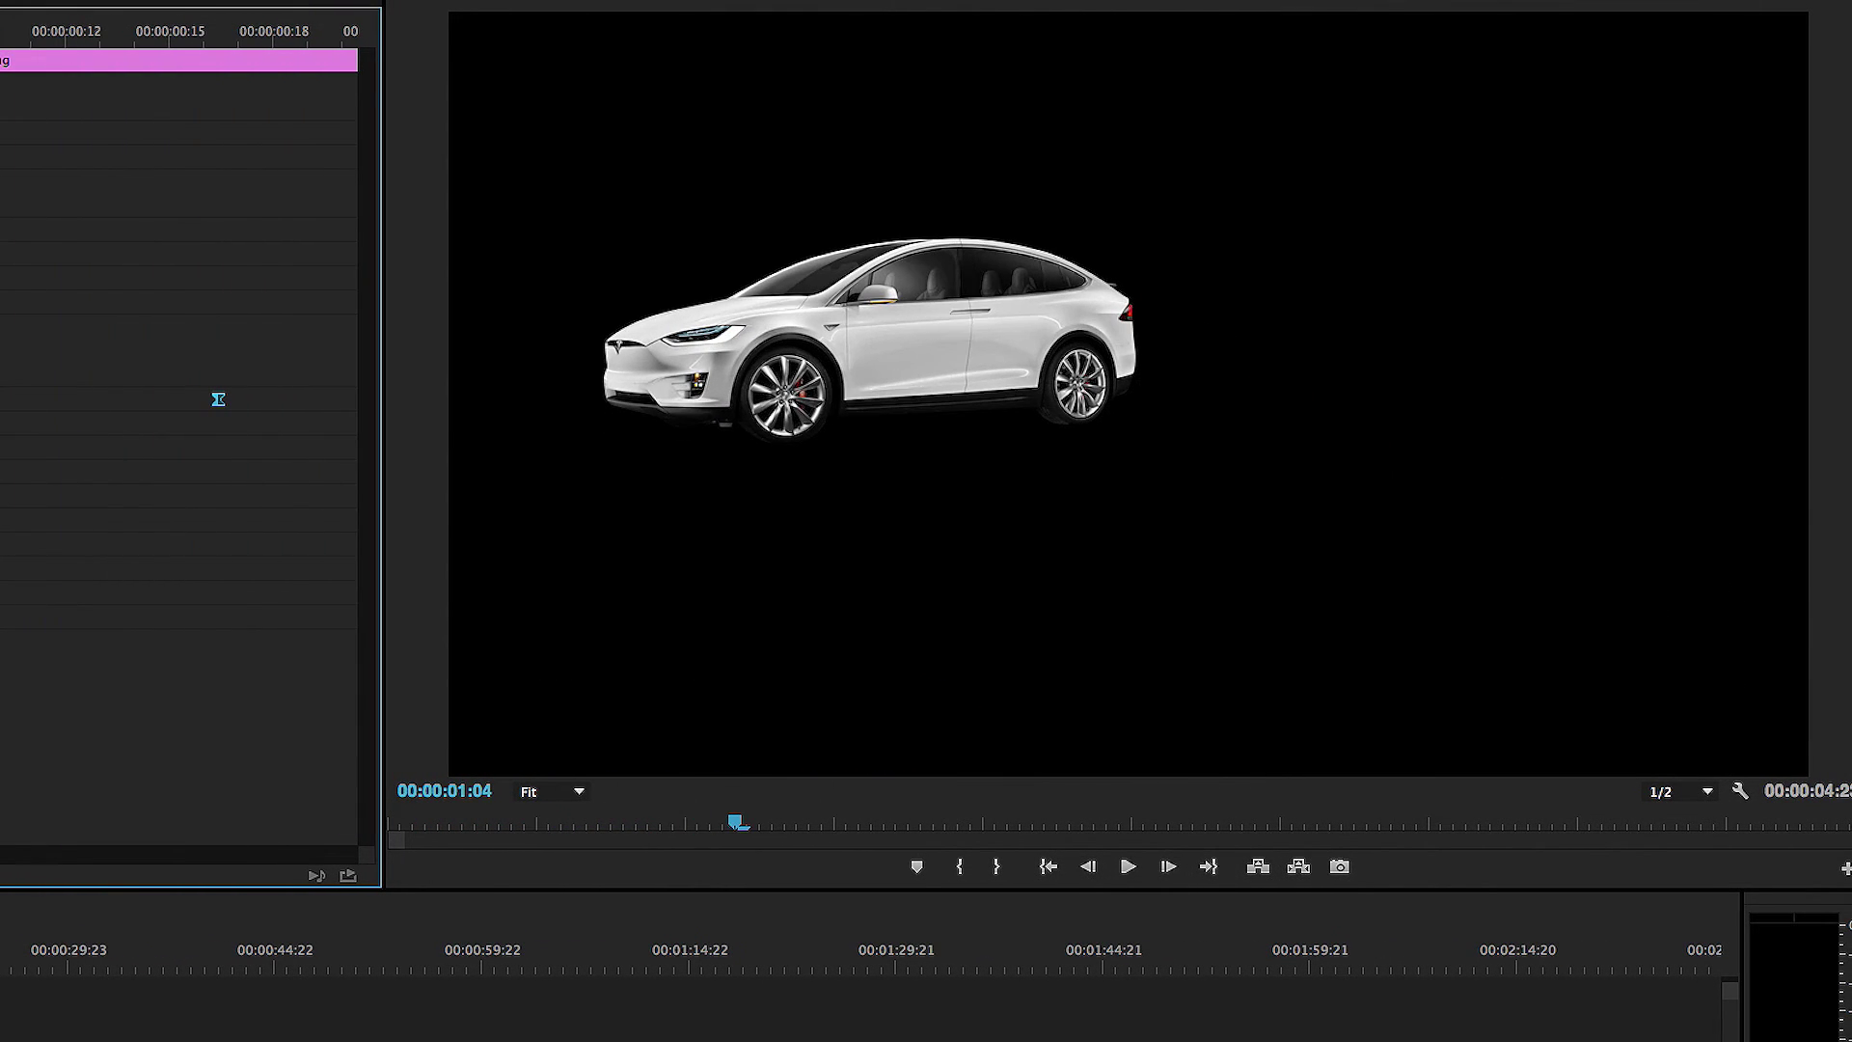
pyautogui.press('Home')
pyautogui.press('Right')
pyautogui.press('Right')
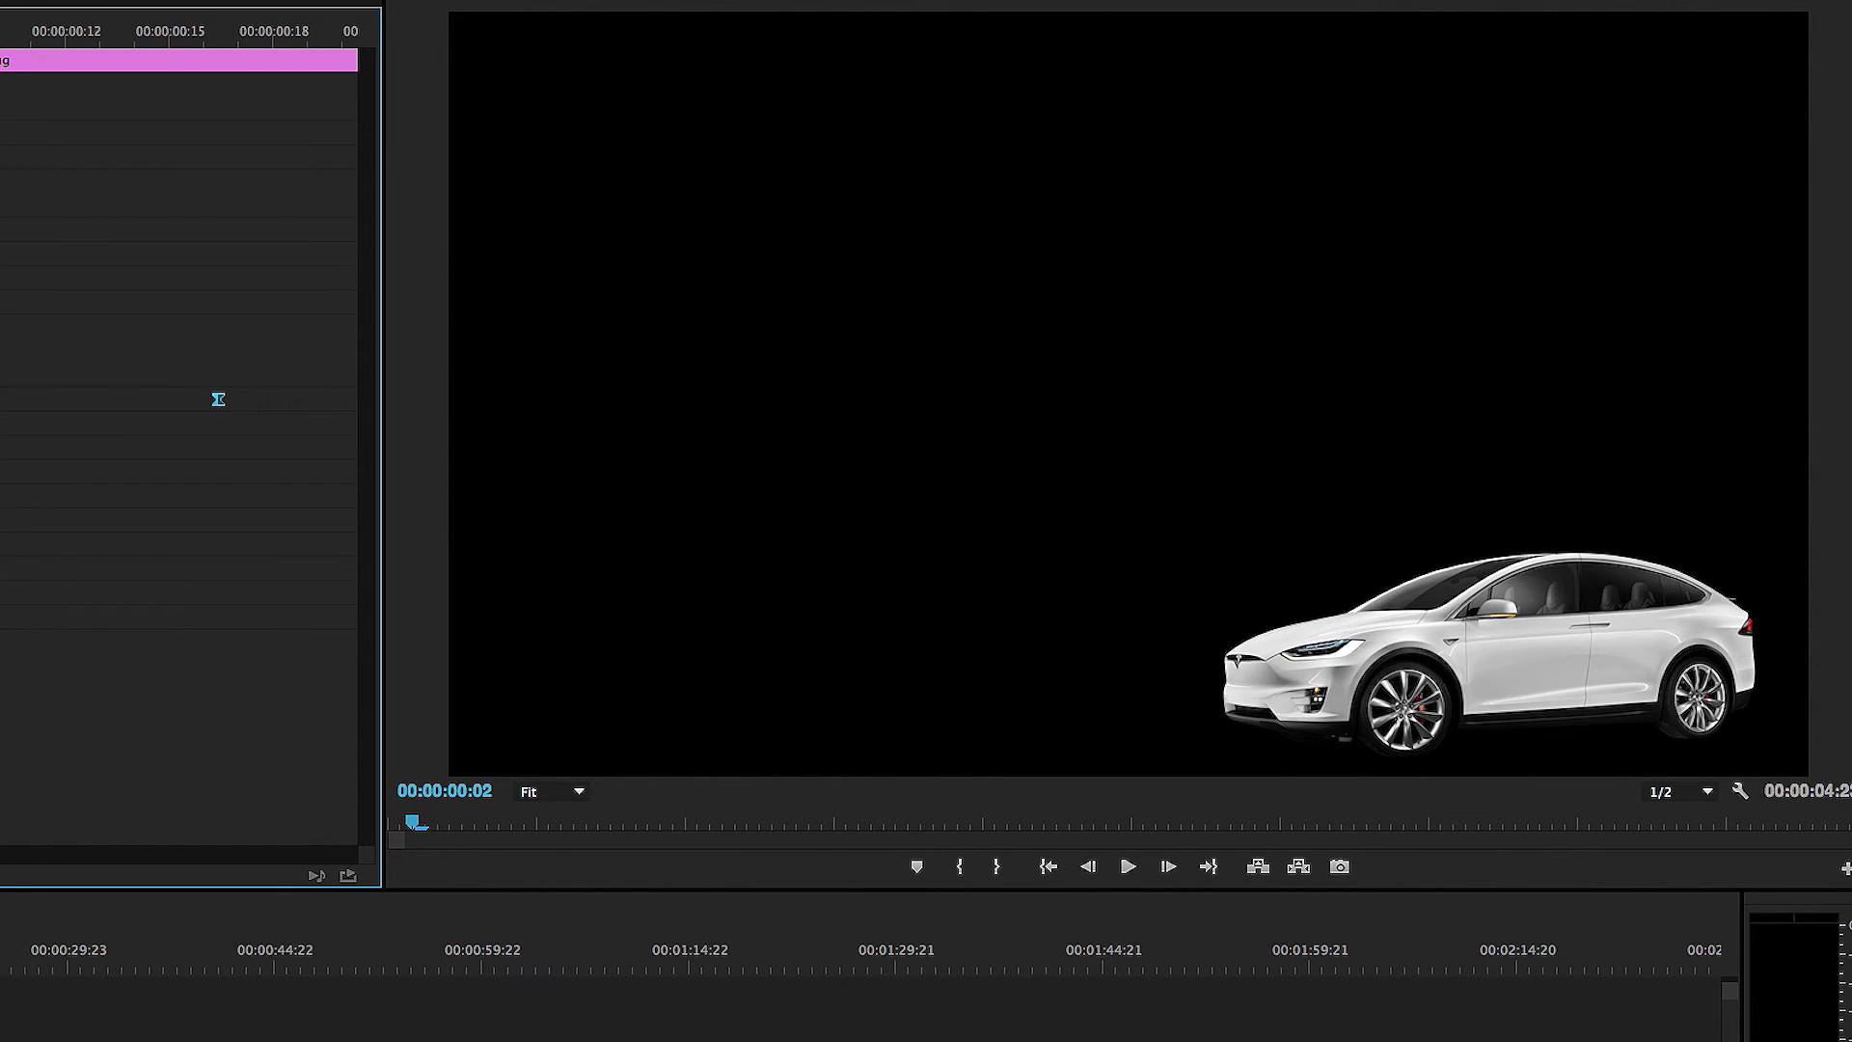
pyautogui.press('space')
pyautogui.press('space')
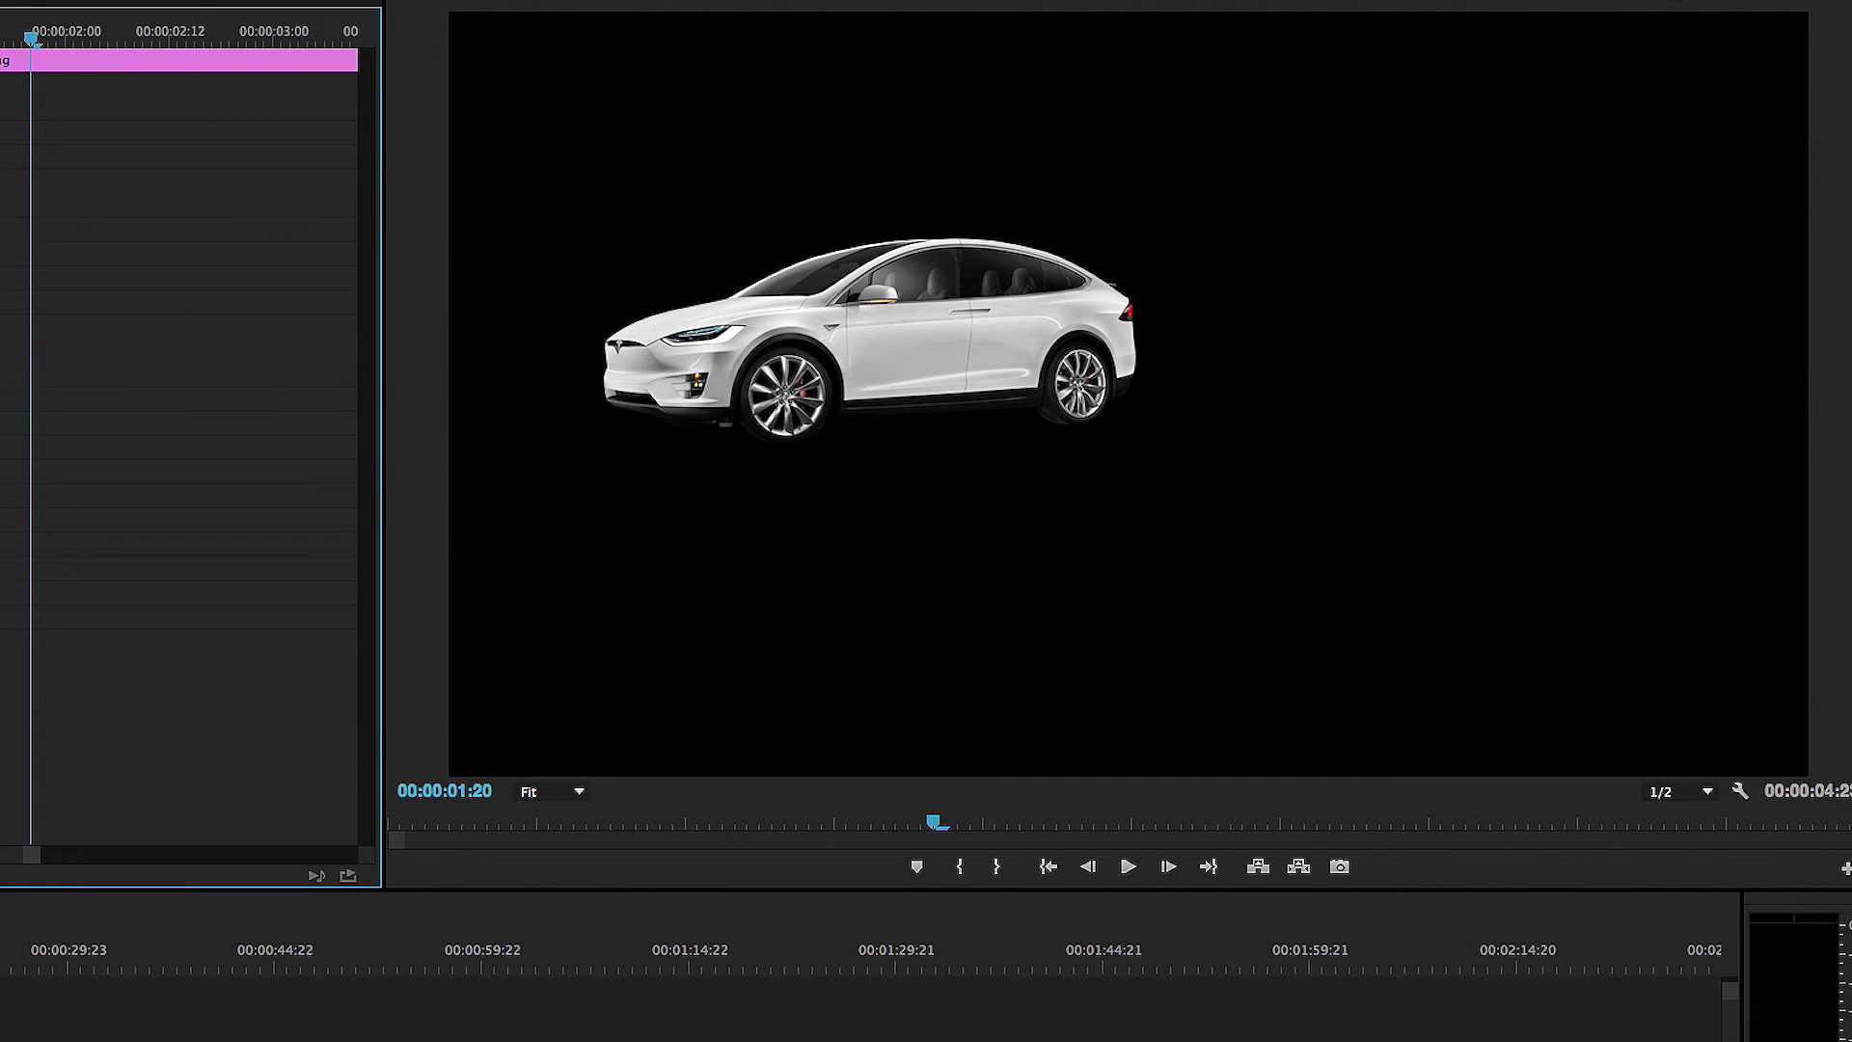
pyautogui.press('Home')
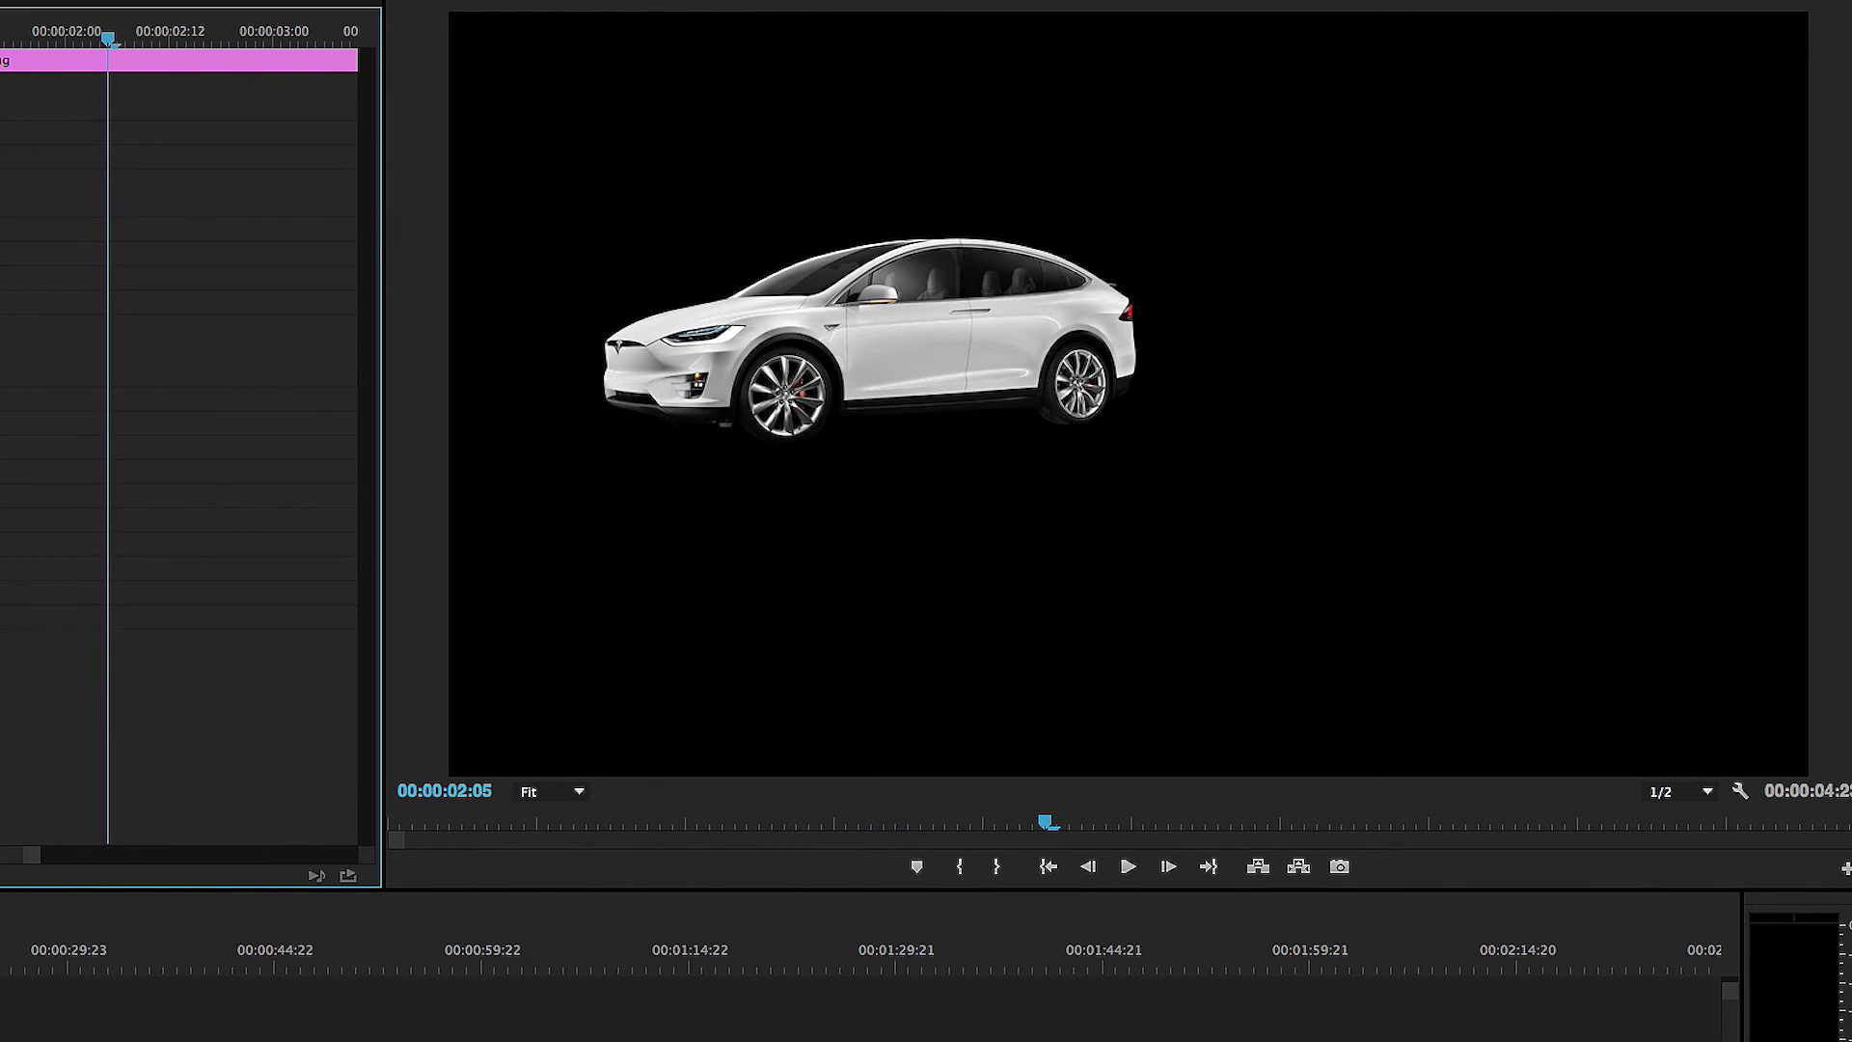
pyautogui.press('space')
pyautogui.press('Home')
pyautogui.press('space')
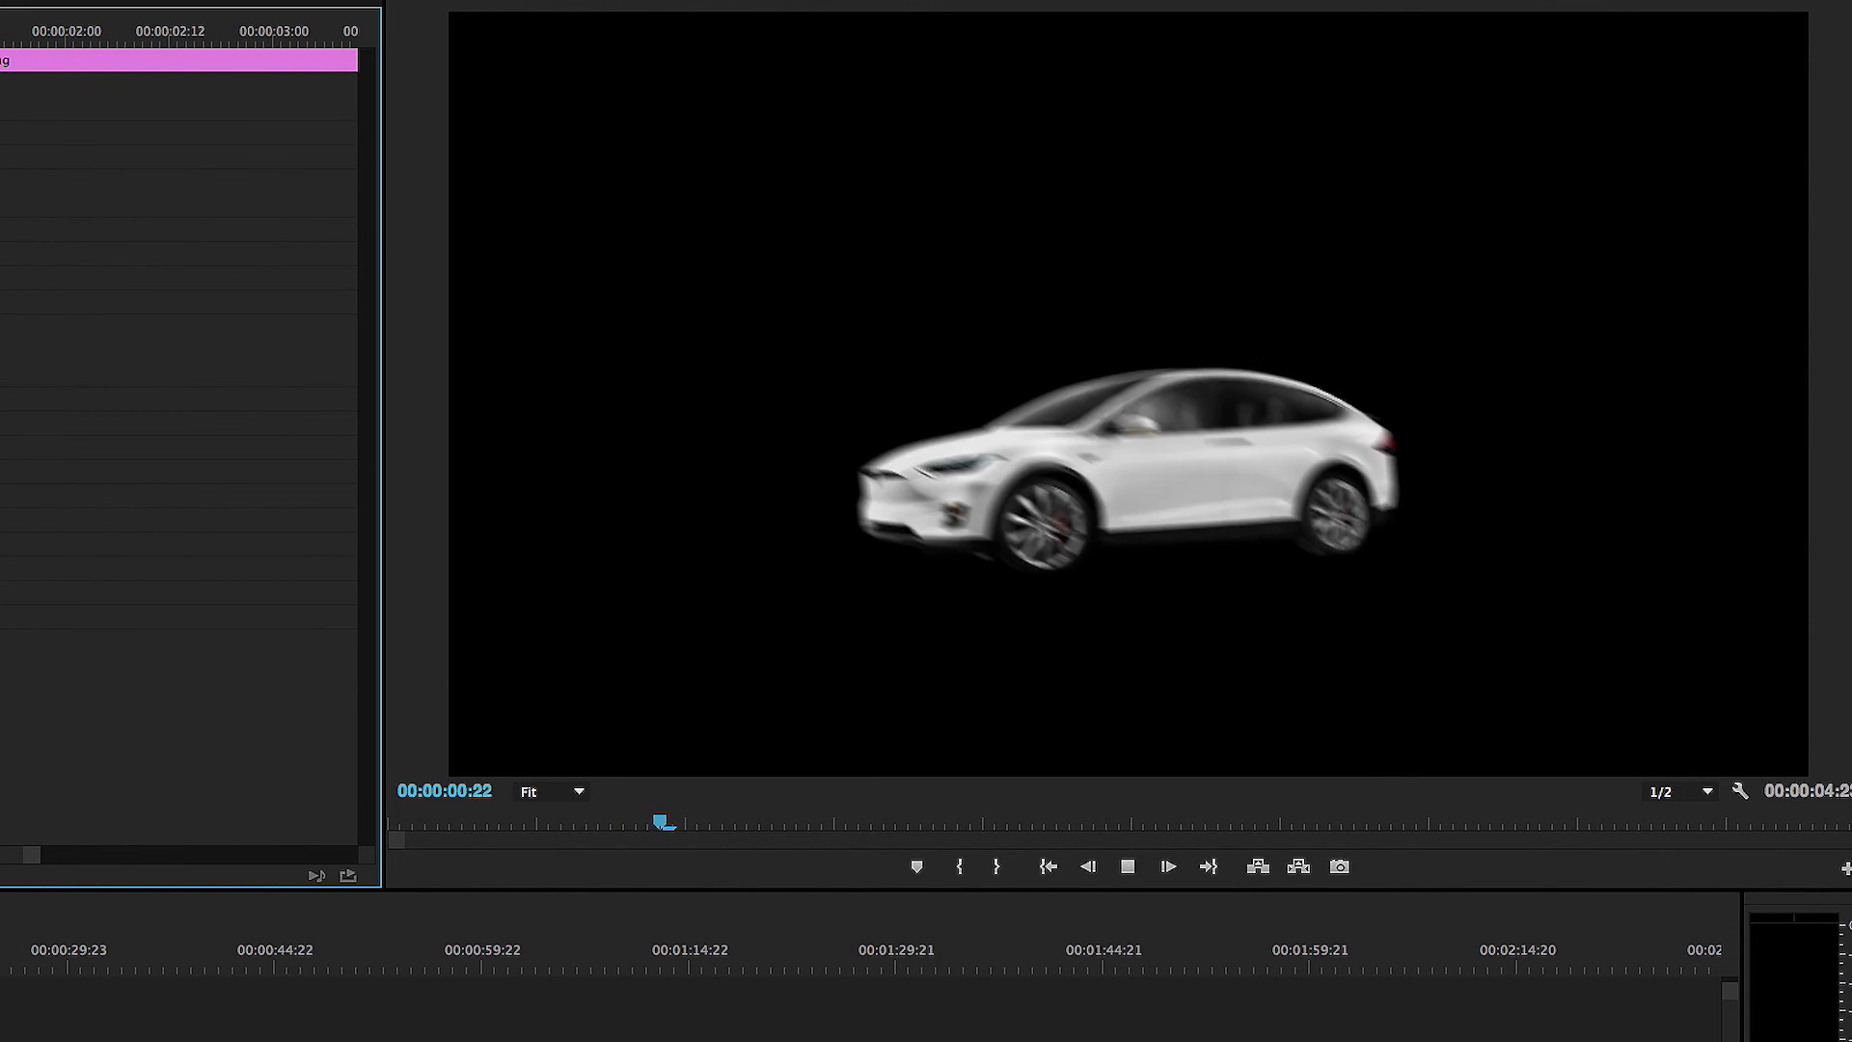
pyautogui.press('Home')
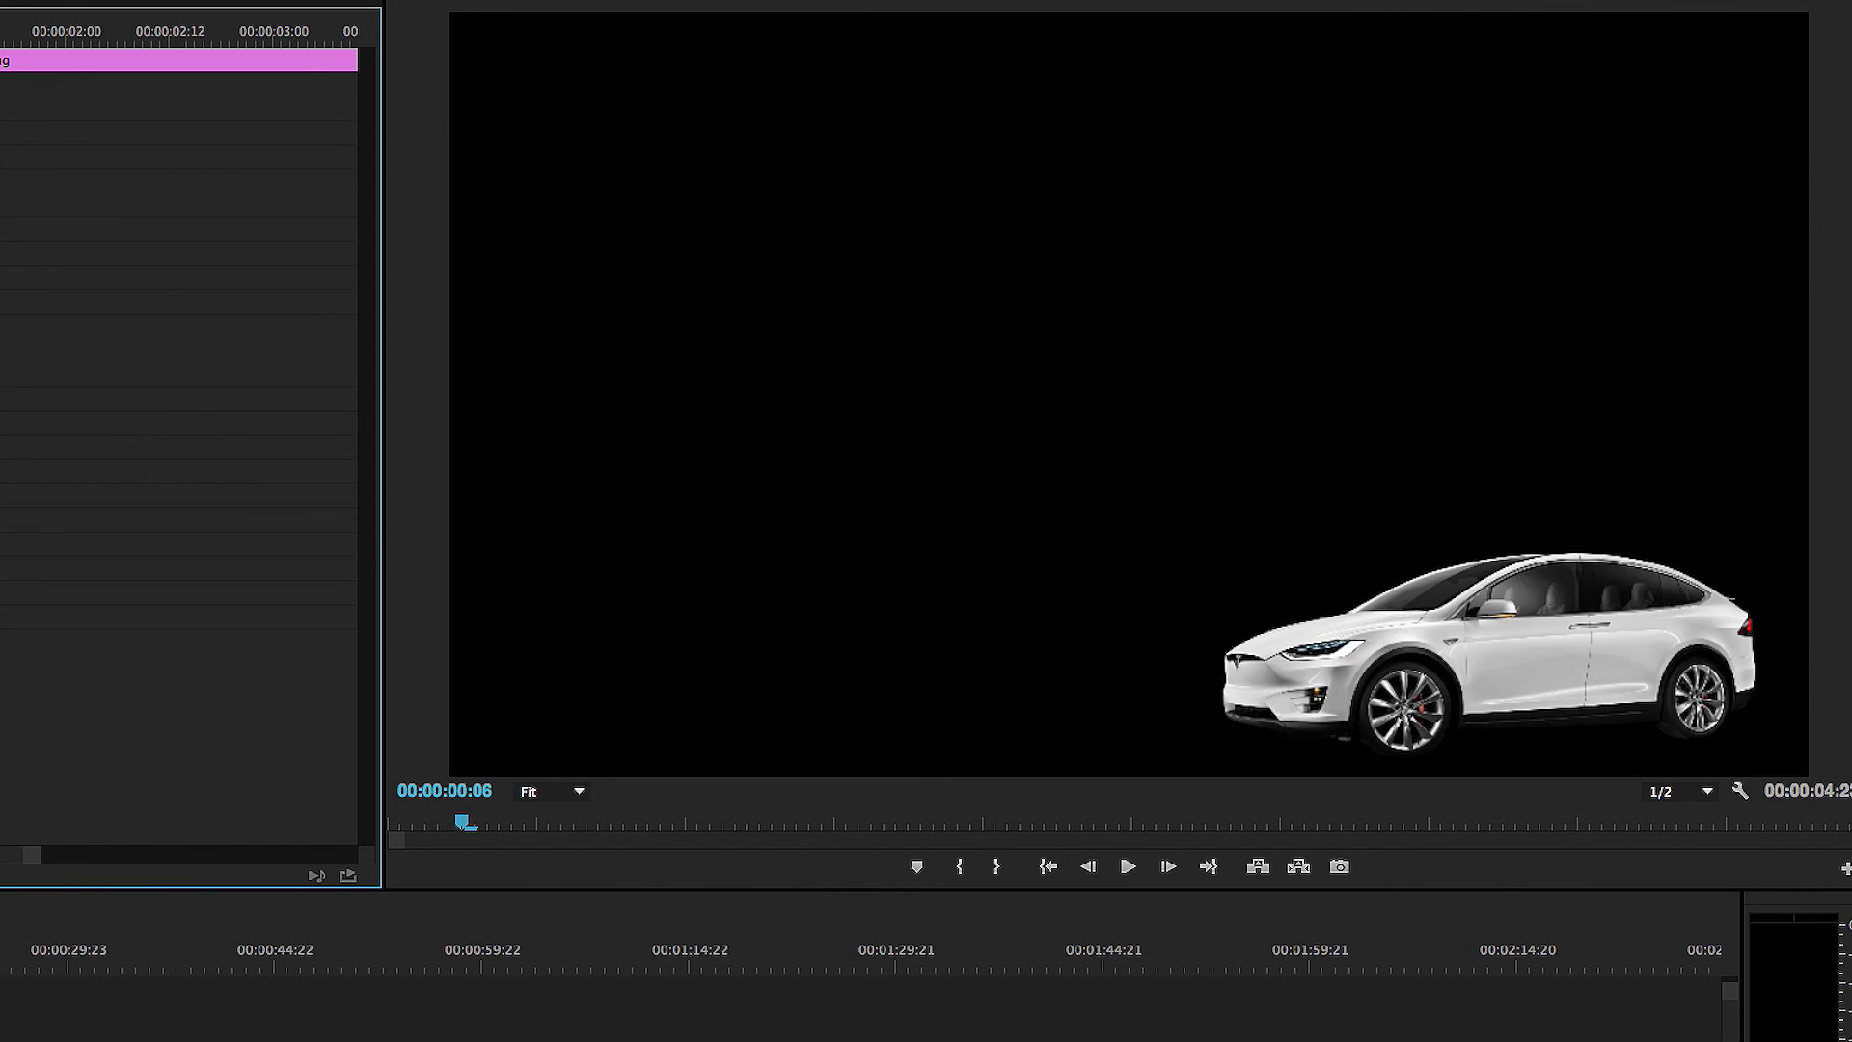
pyautogui.press('space')
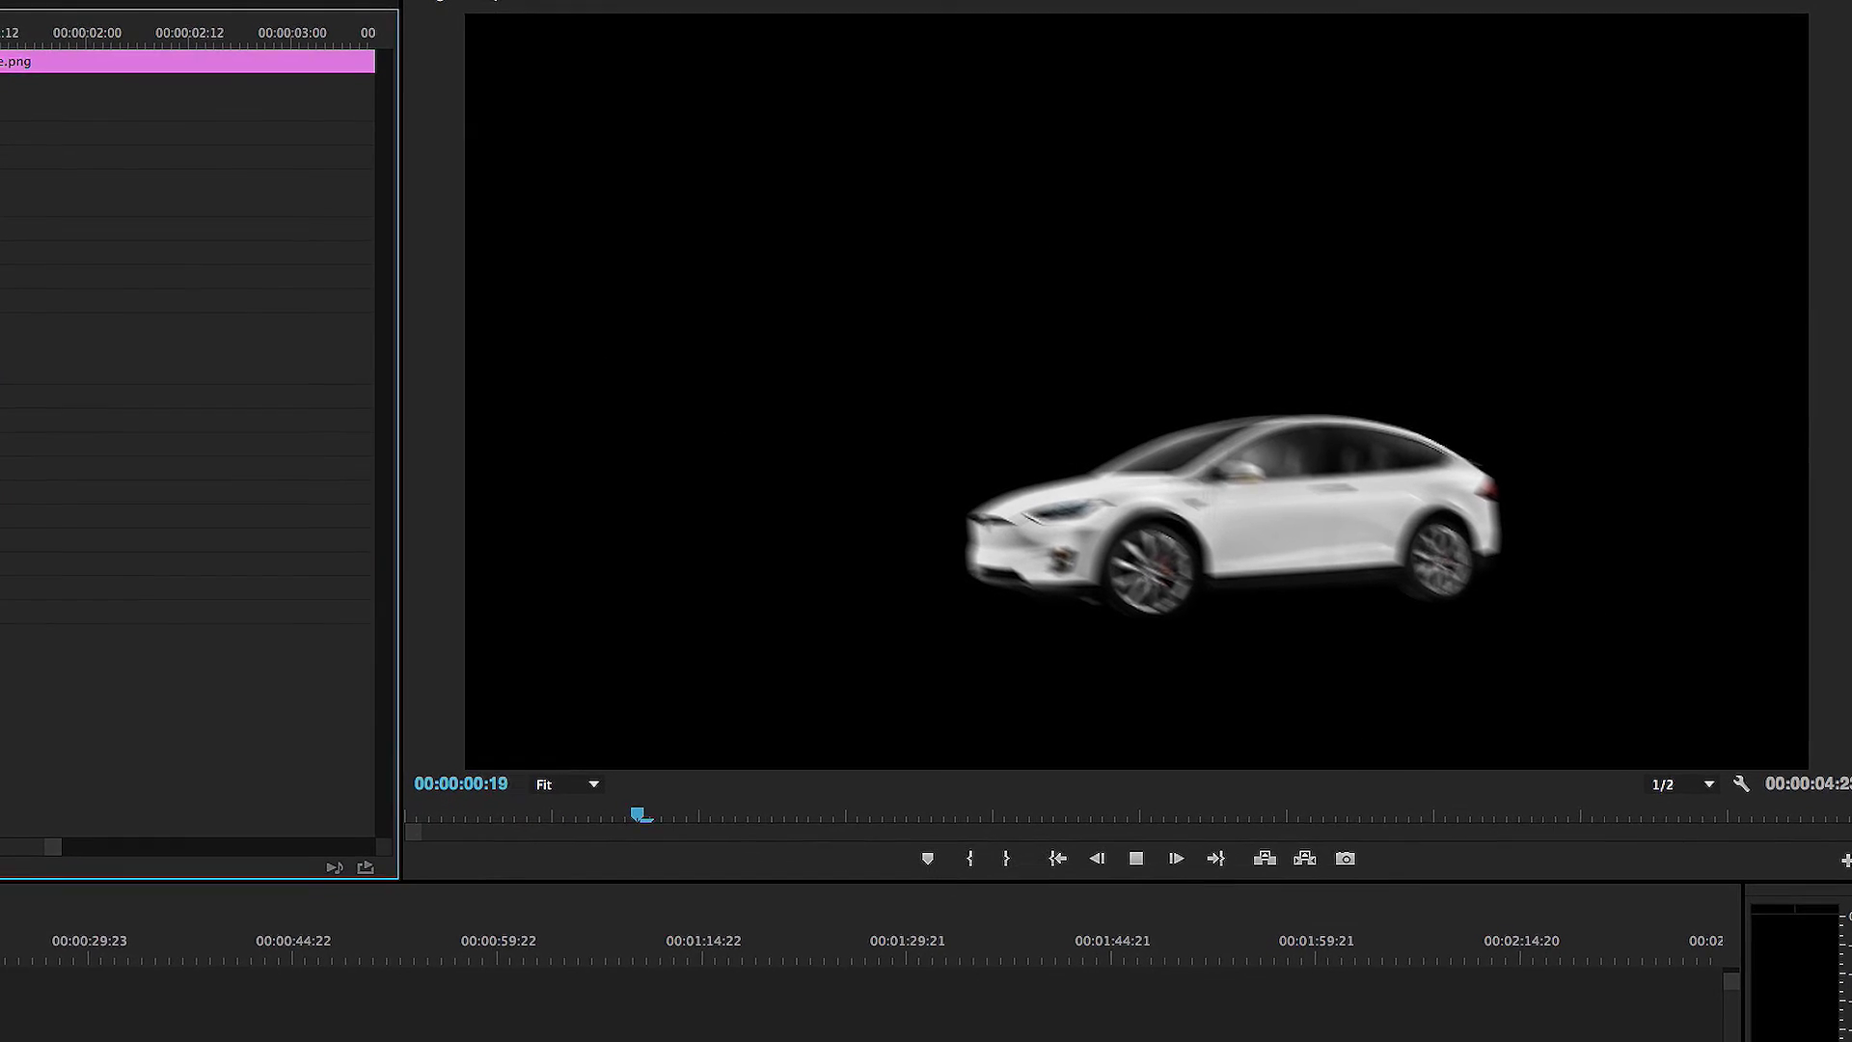
pyautogui.click(32, 69)
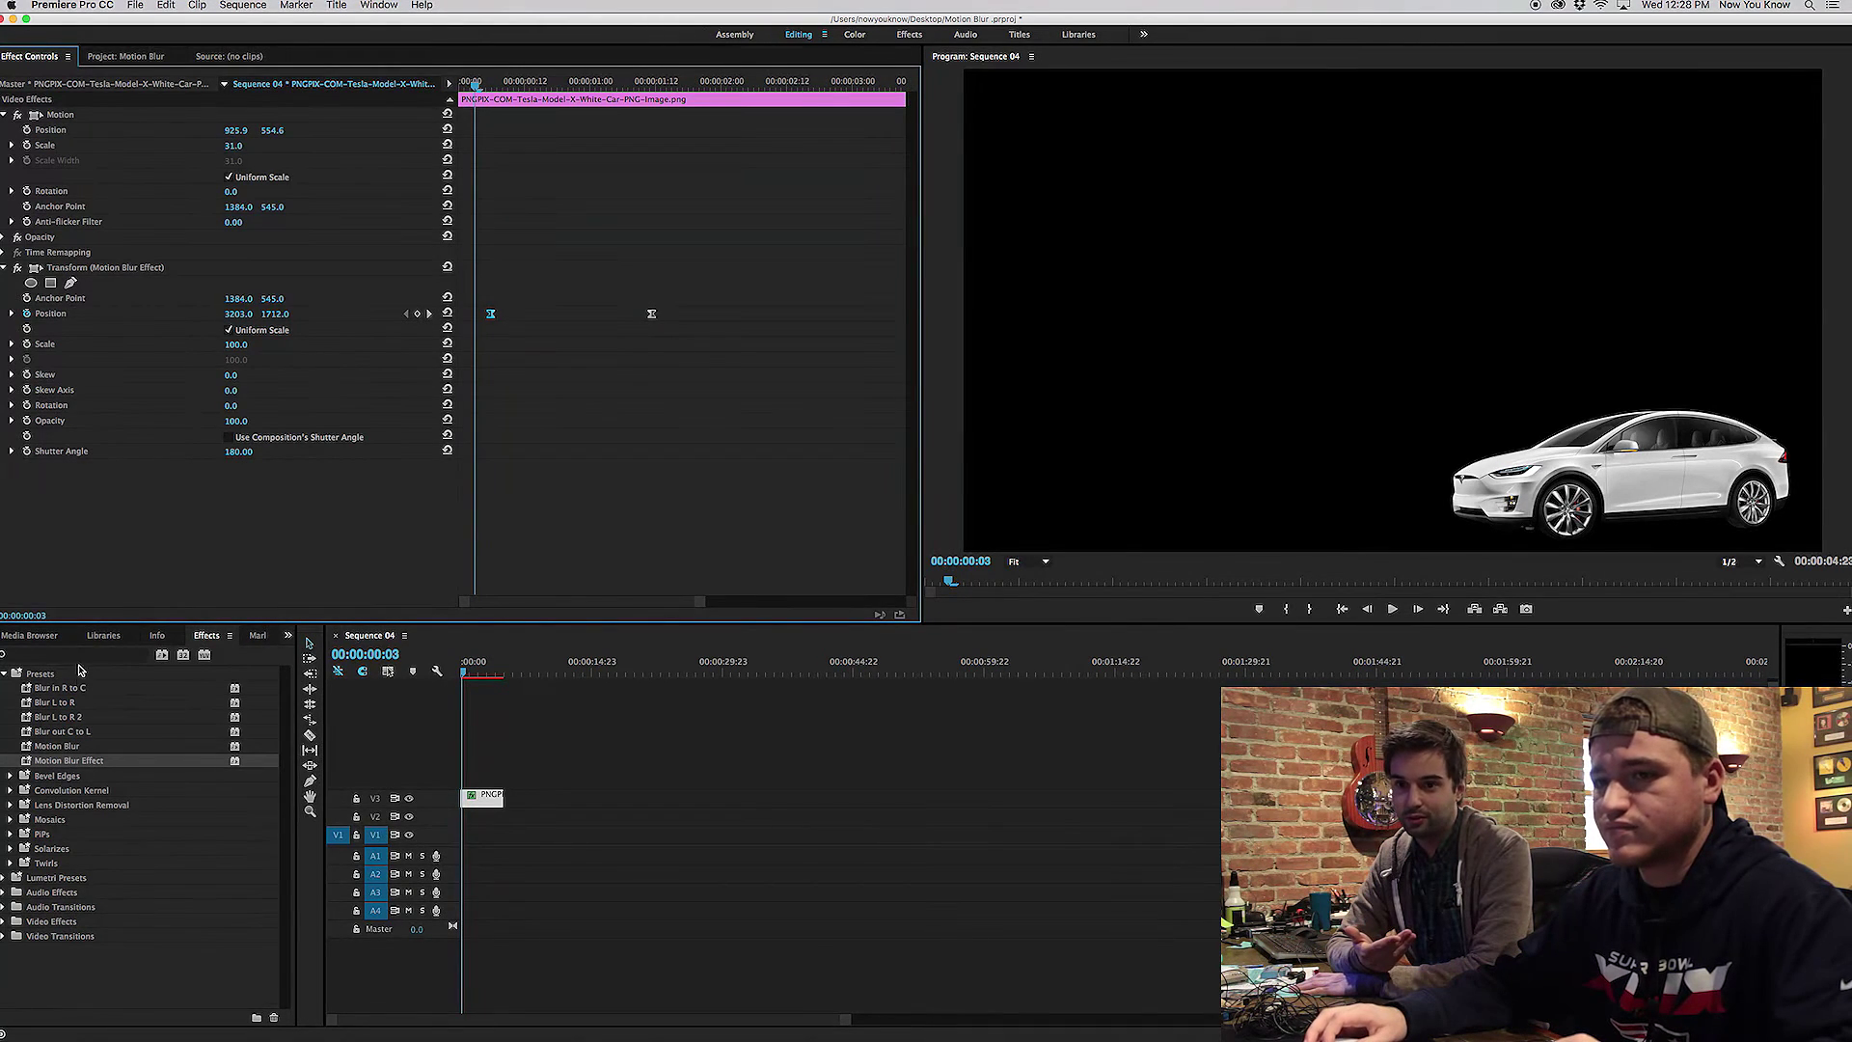
pyautogui.click(4, 673)
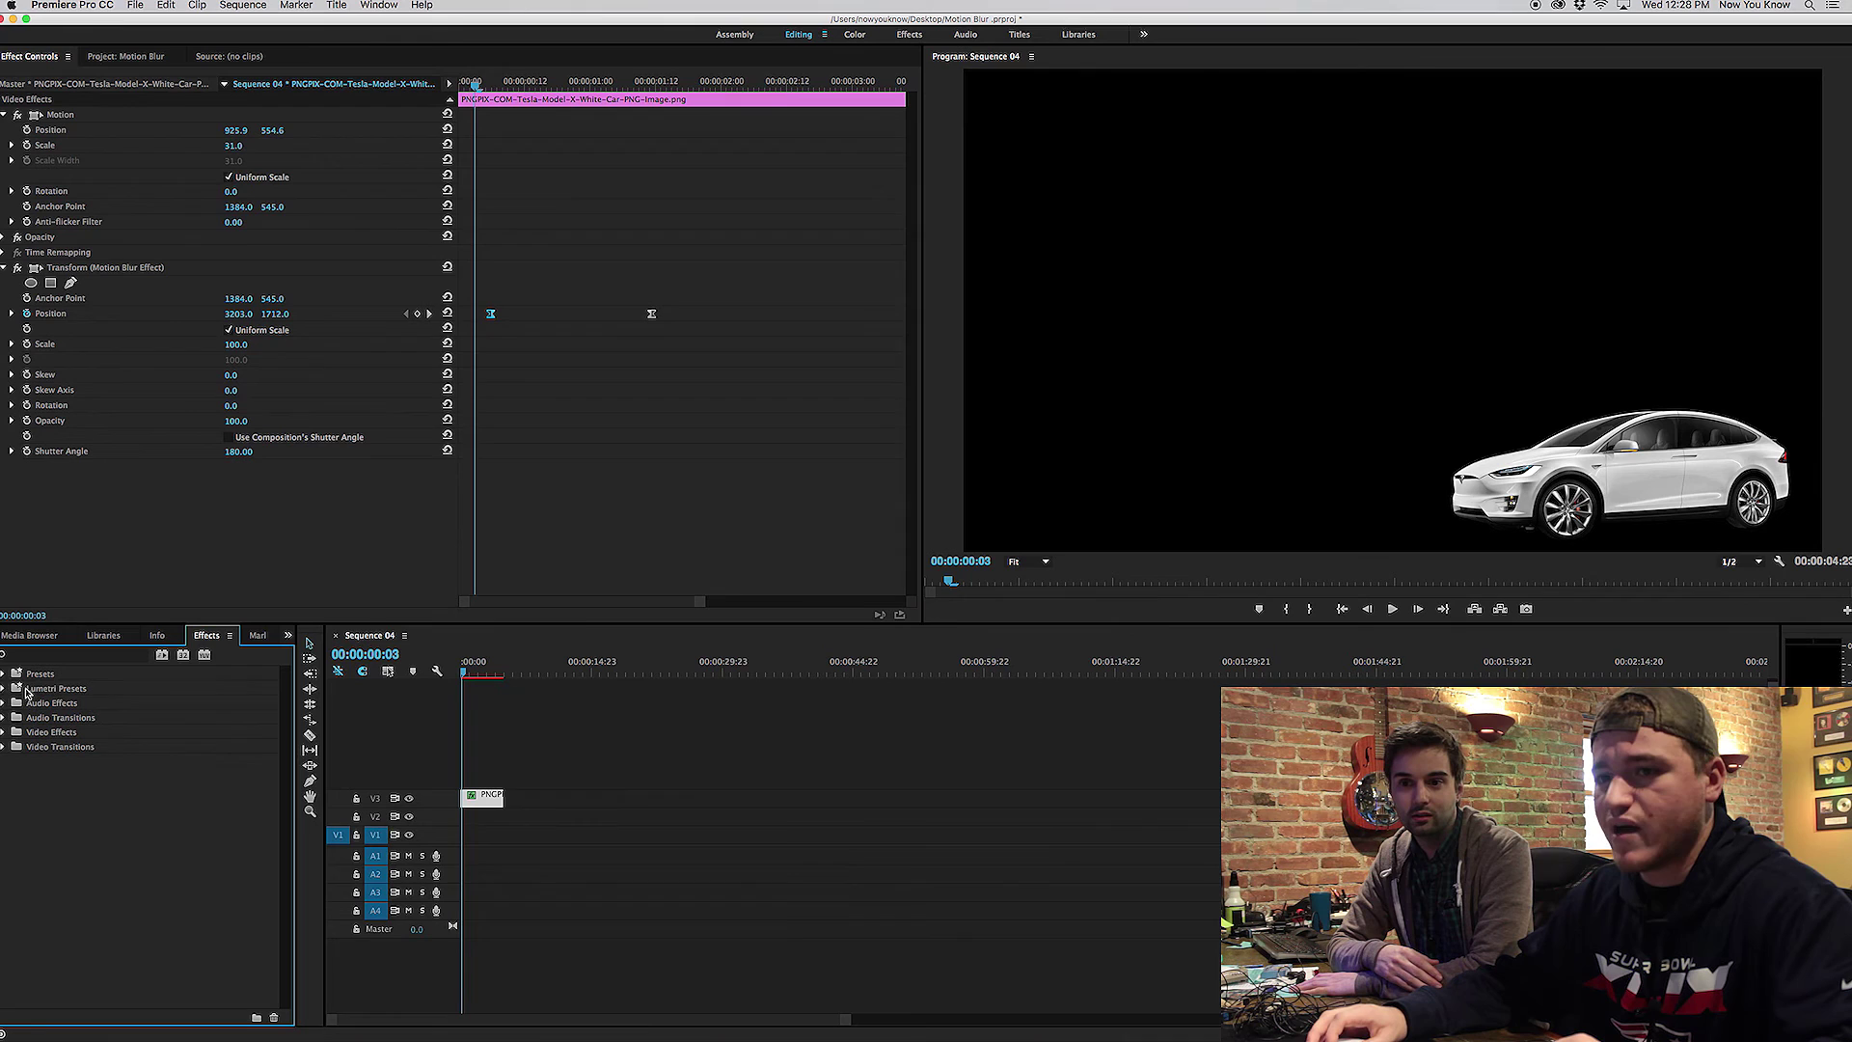
pyautogui.click(5, 673)
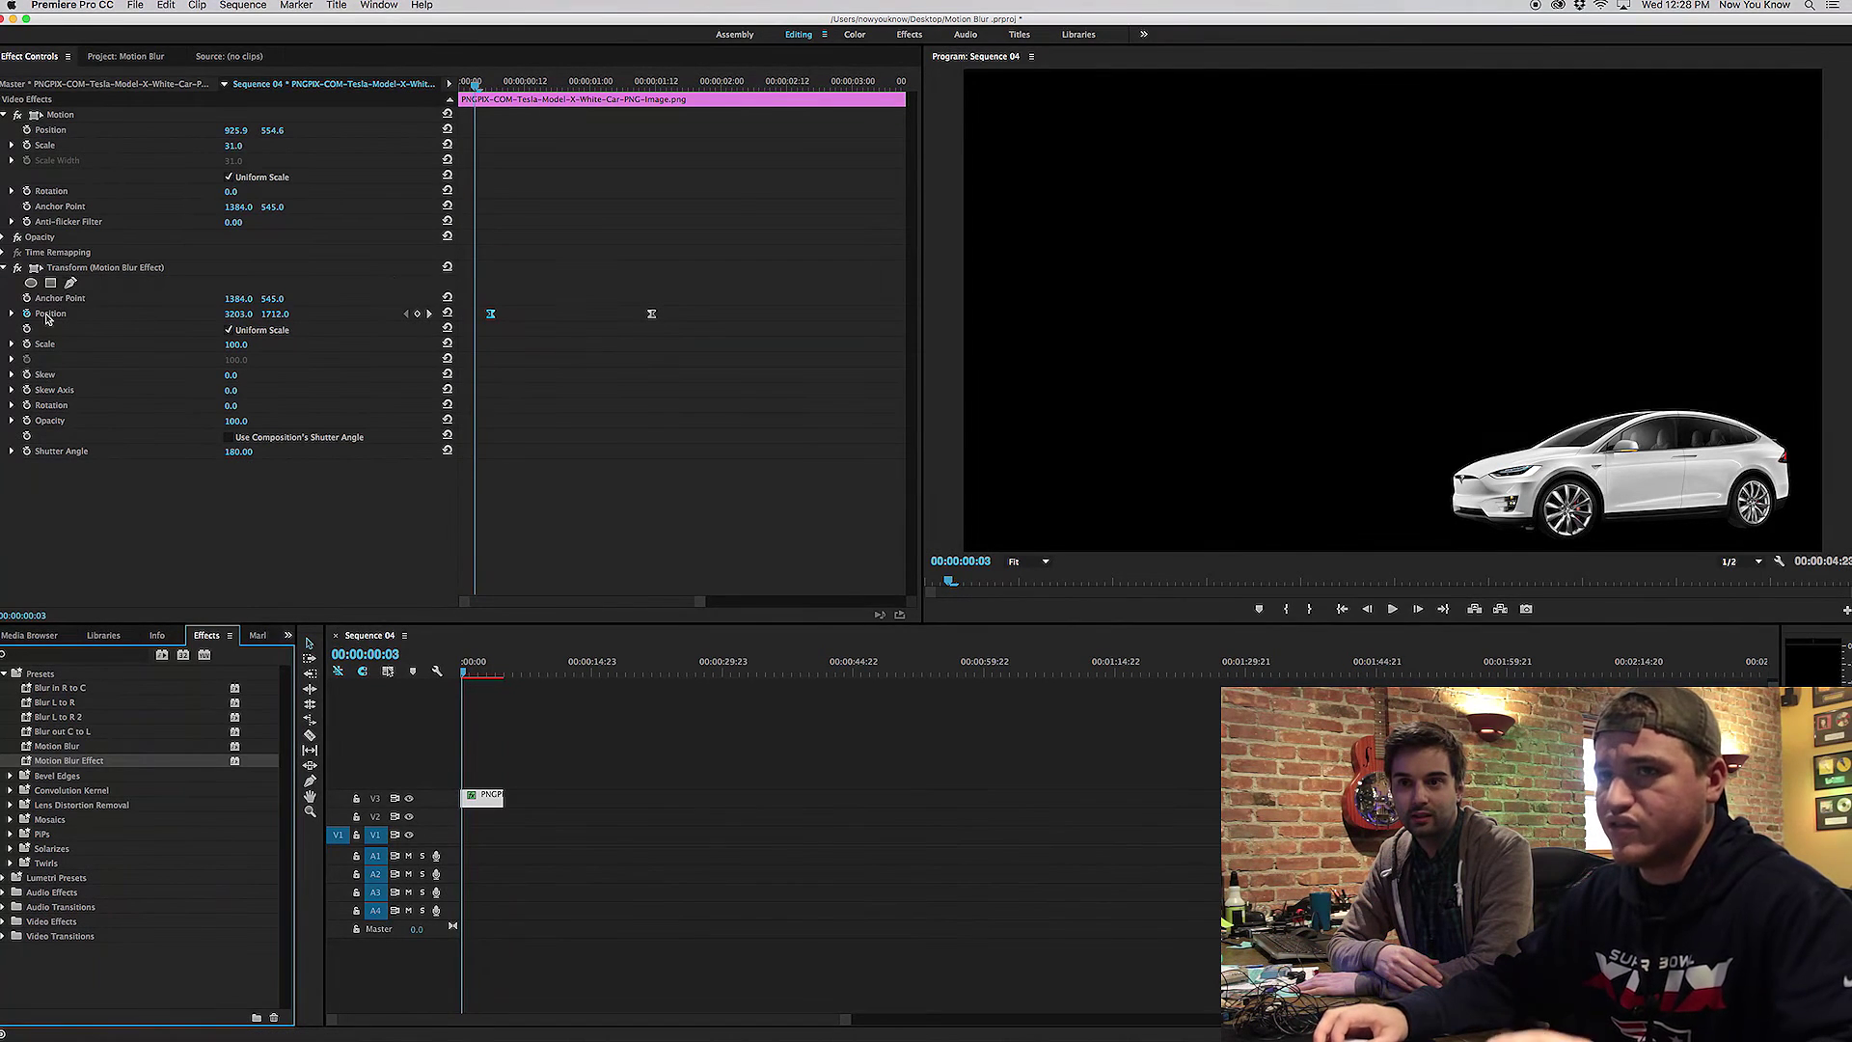
pyautogui.moveTo(757, 292); pyautogui.dragTo(461, 351)
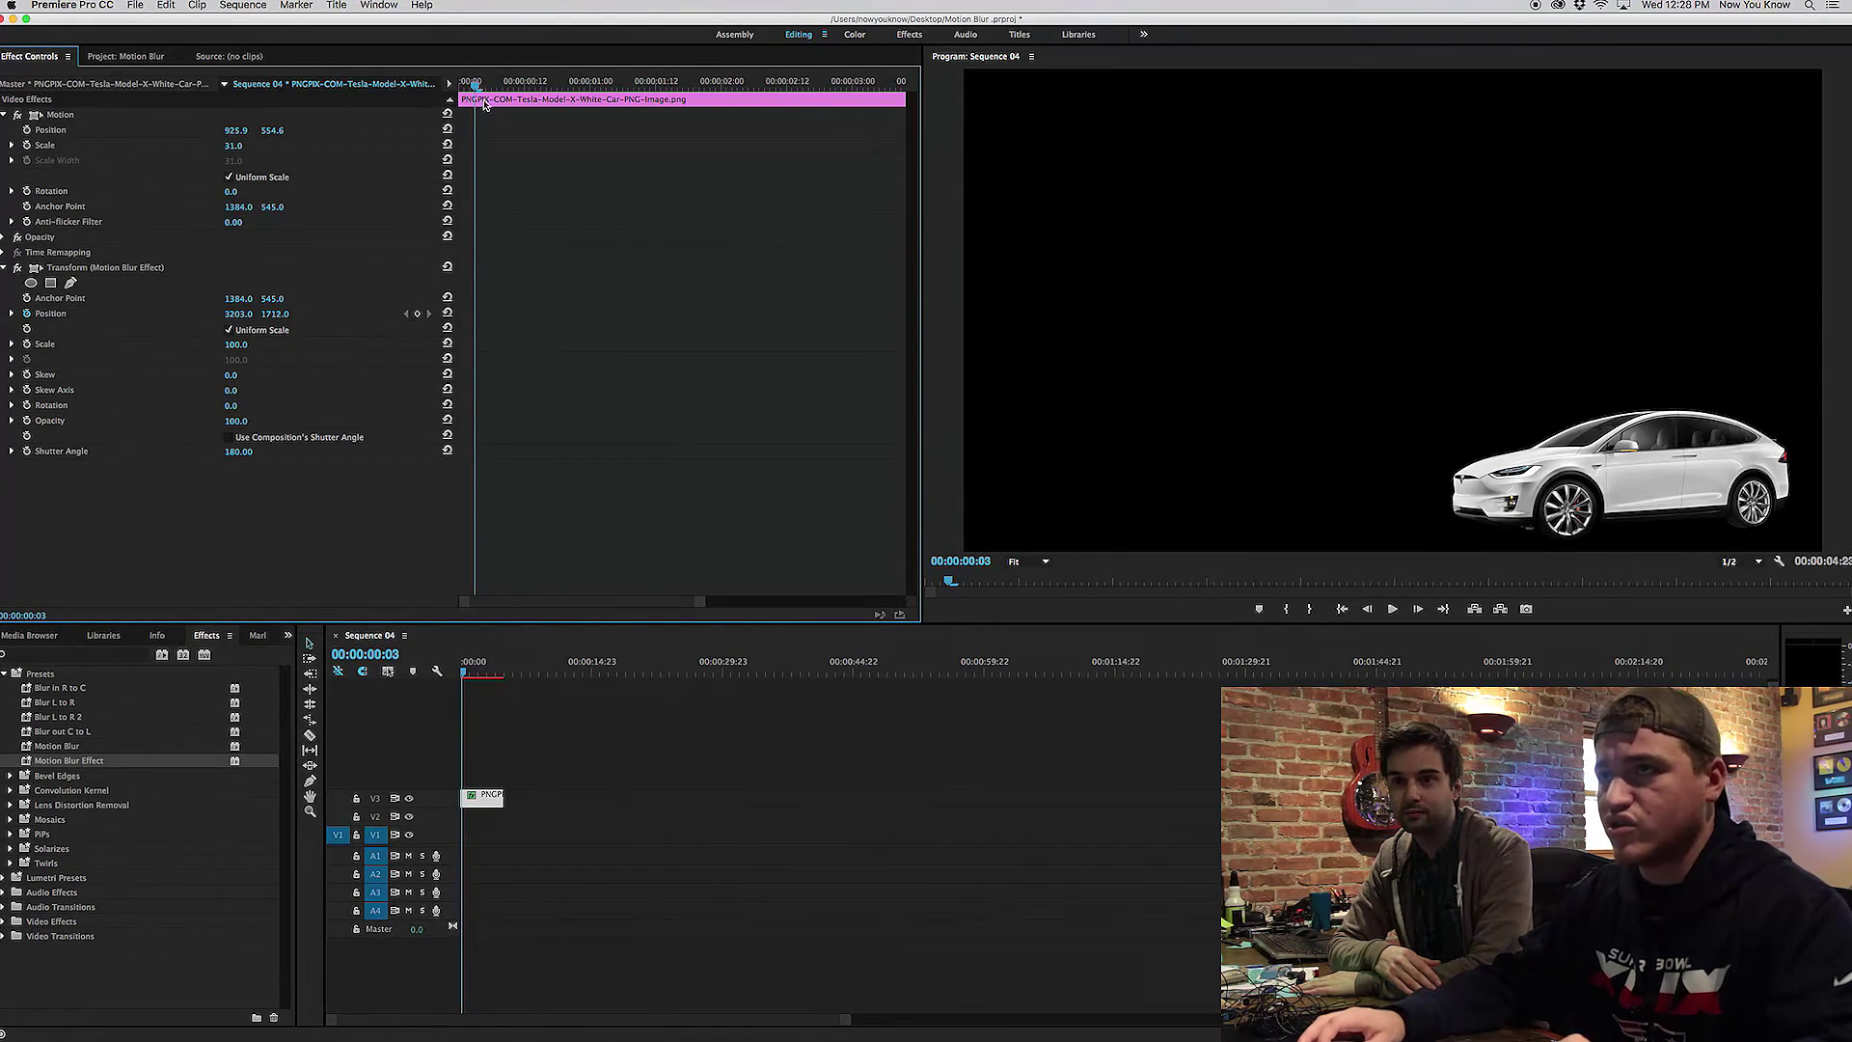
# Add a Scale 100 keyframe where the car reaches centre frame and drag it later
pyautogui.moveTo(475, 83); pyautogui.dragTo(562, 83)
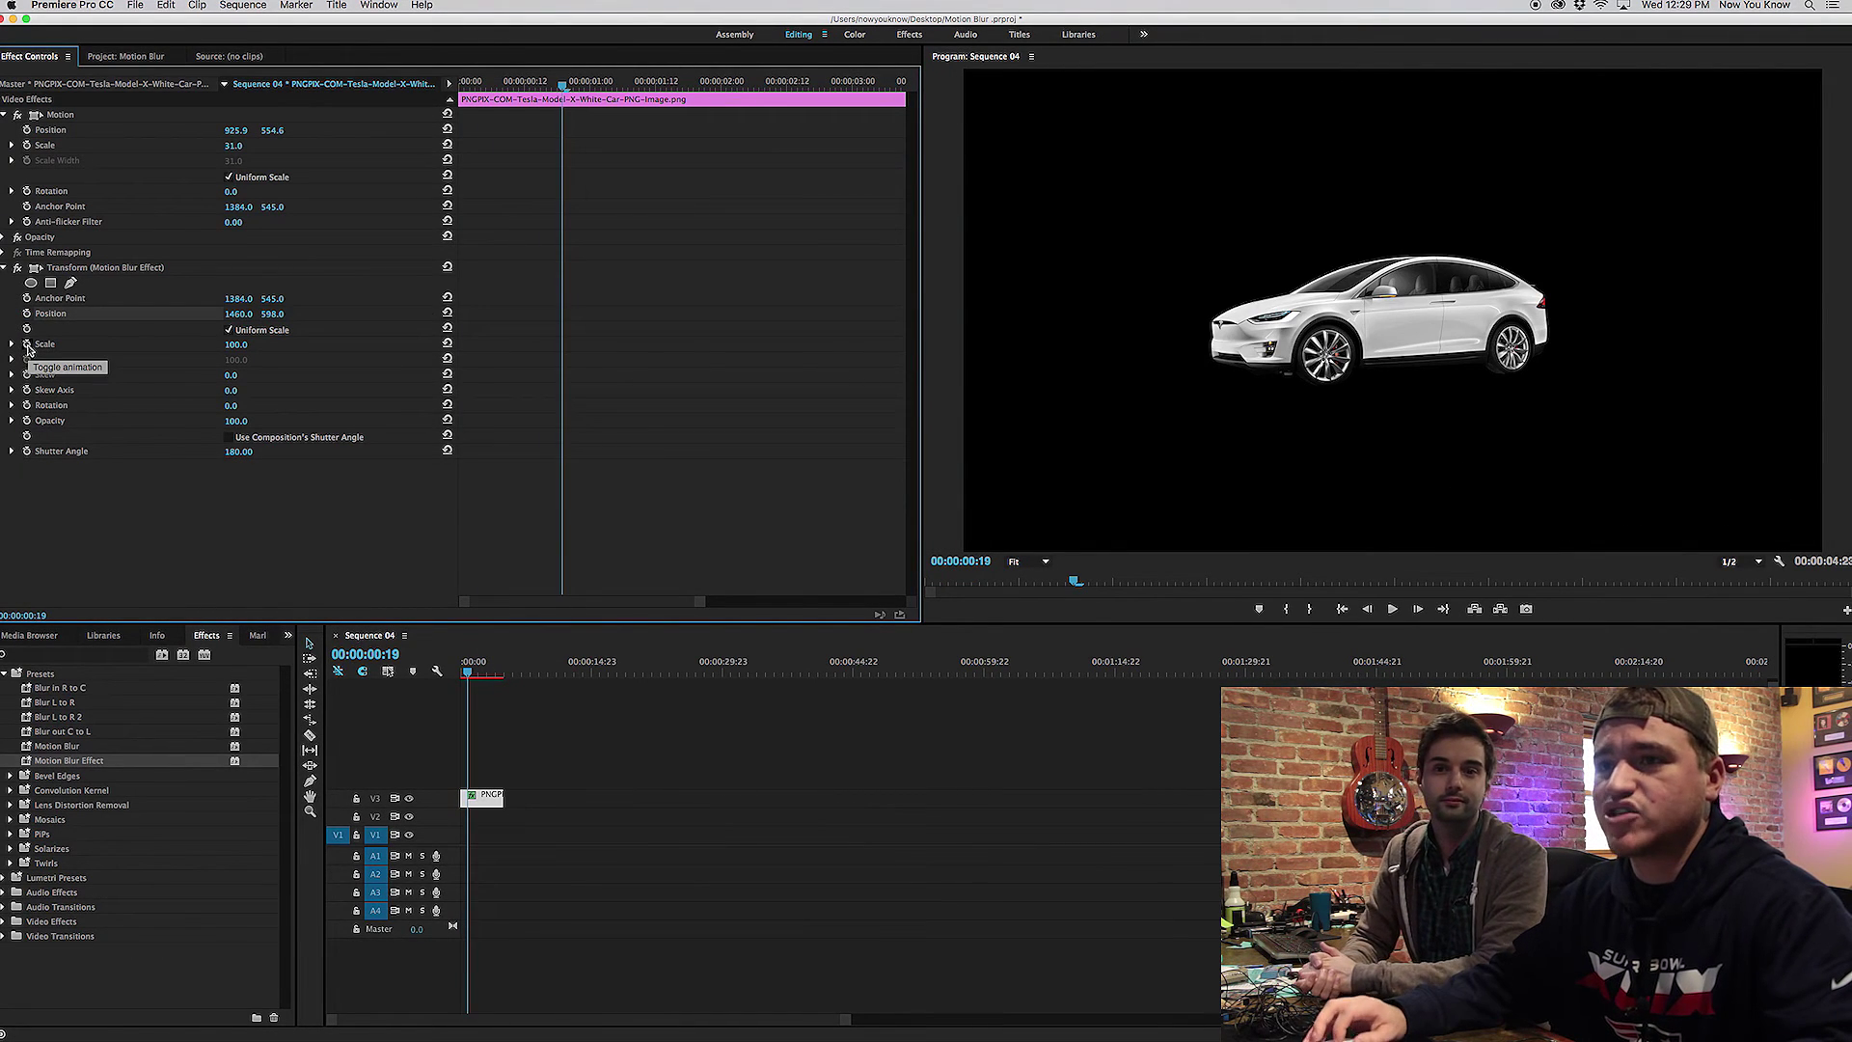
pyautogui.click(27, 344)
pyautogui.moveTo(562, 344); pyautogui.dragTo(756, 362)
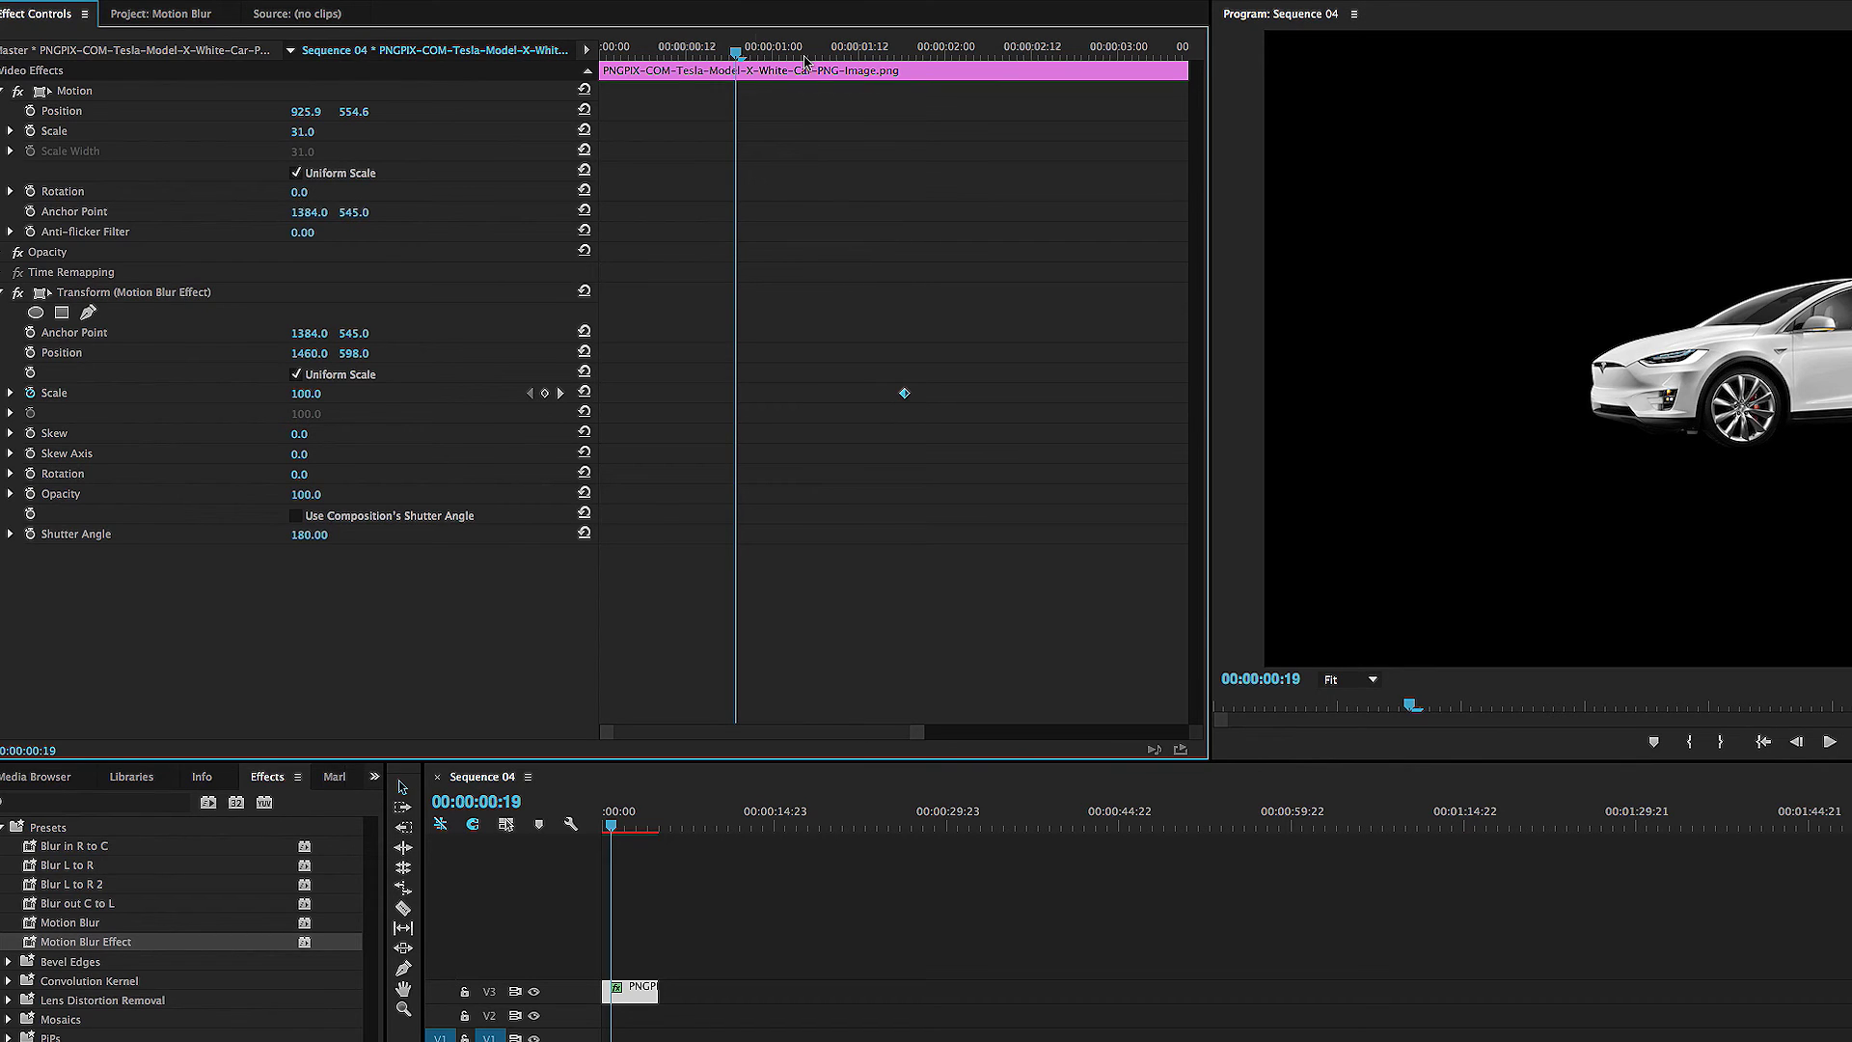
# Set Scale to 0 at 00:00:00:17 to create the starting keyframe
pyautogui.moveTo(815, 58); pyautogui.dragTo(723, 60)
pyautogui.click(303, 395)
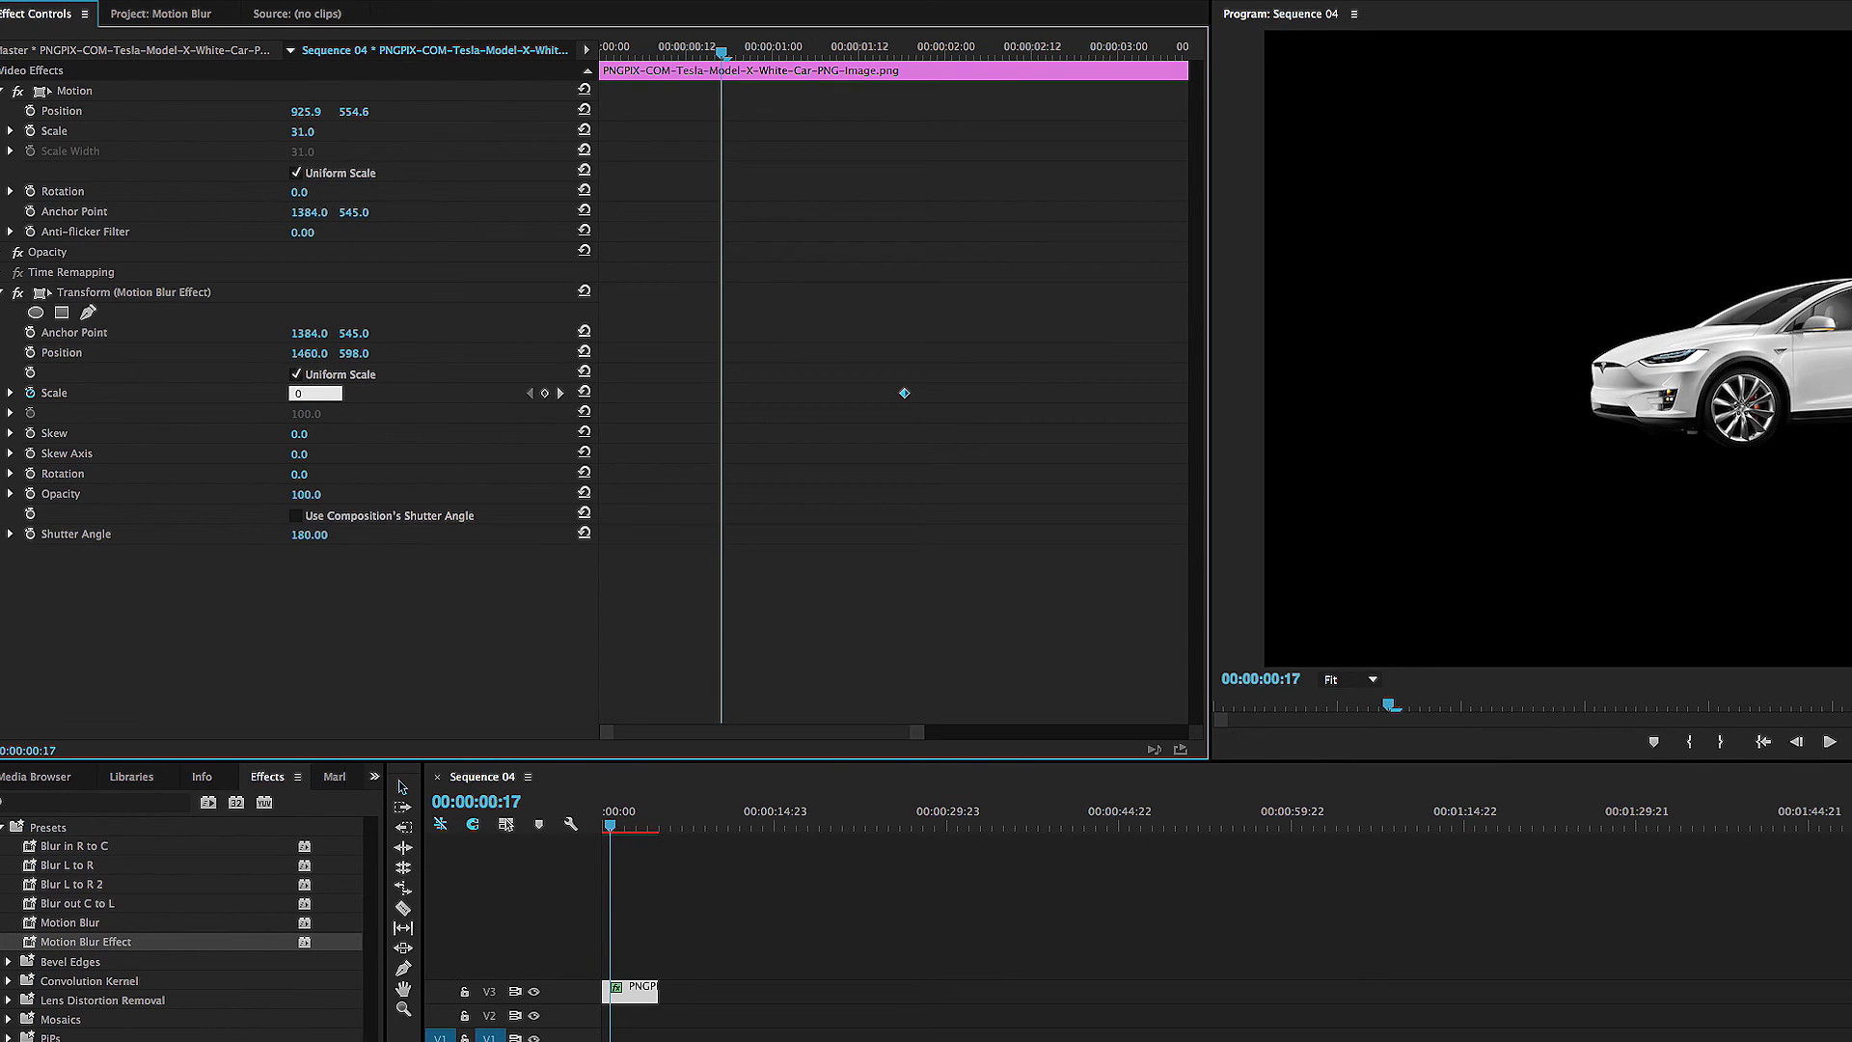
pyautogui.write('0')
pyautogui.press('Return')
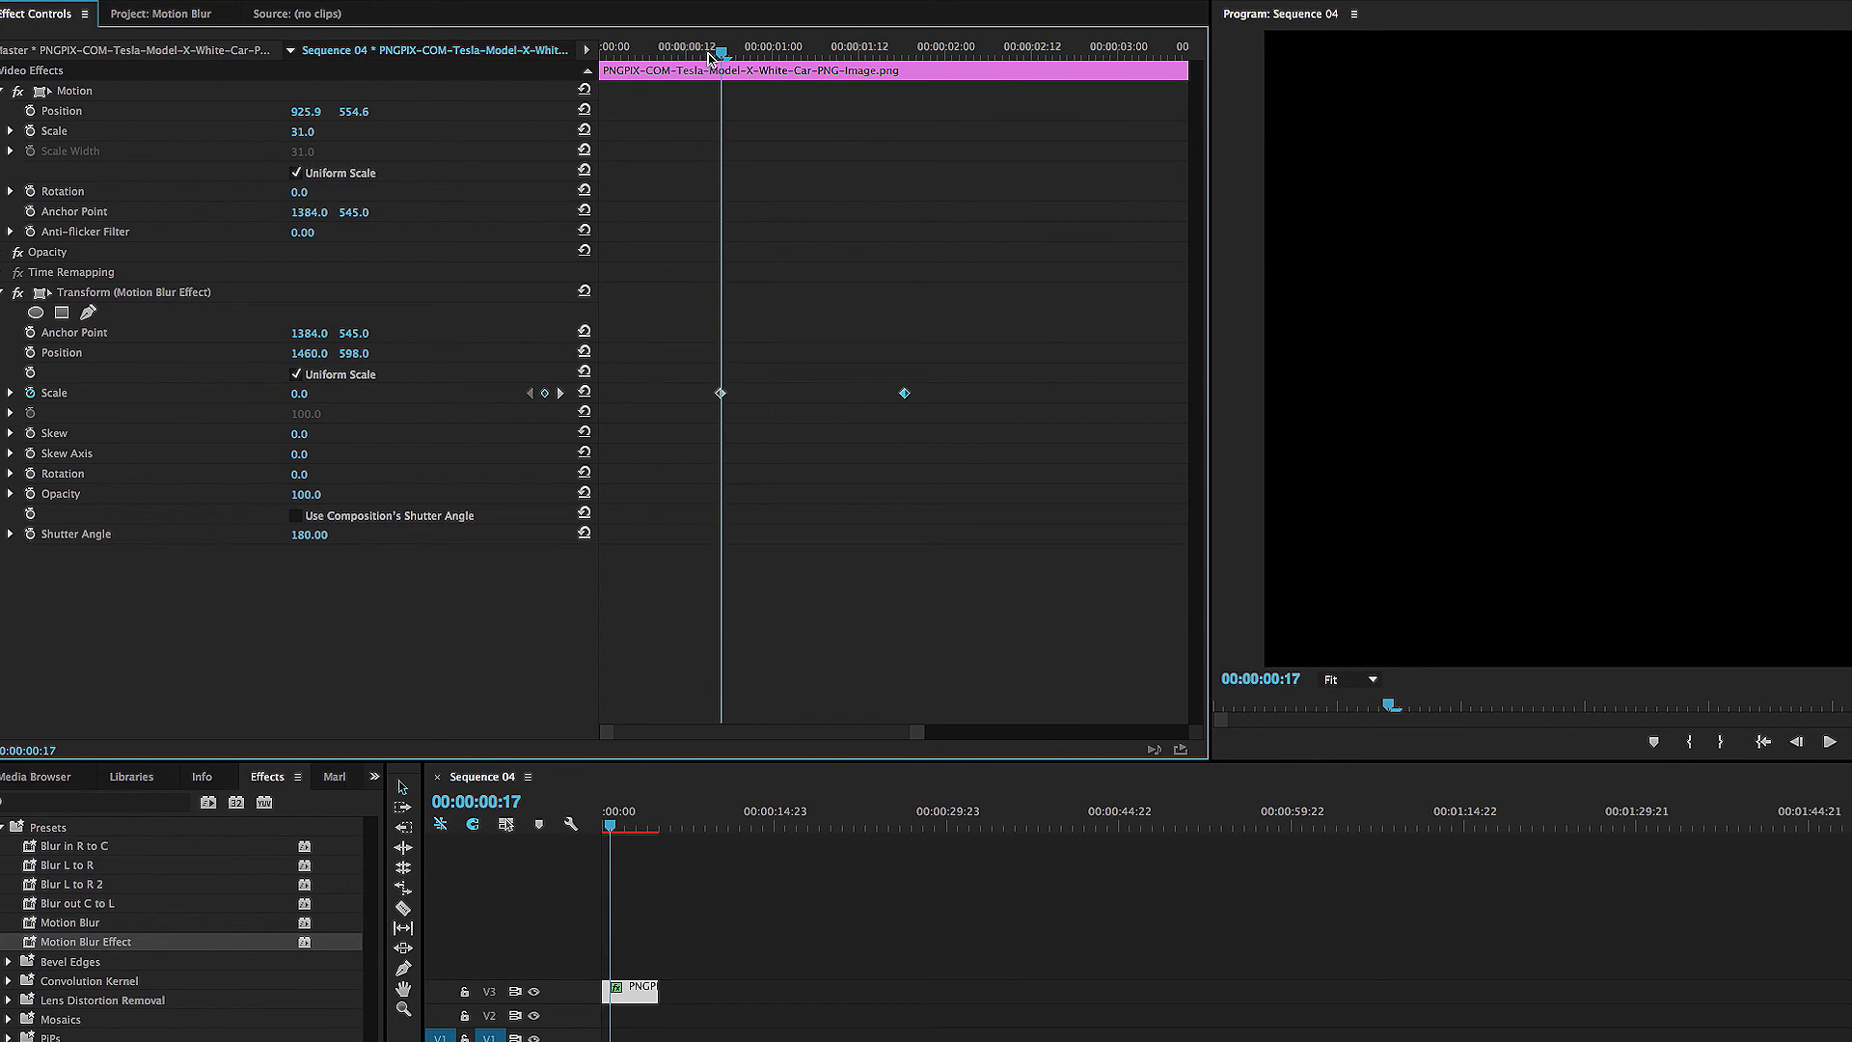
pyautogui.moveTo(709, 58); pyautogui.dragTo(801, 71)
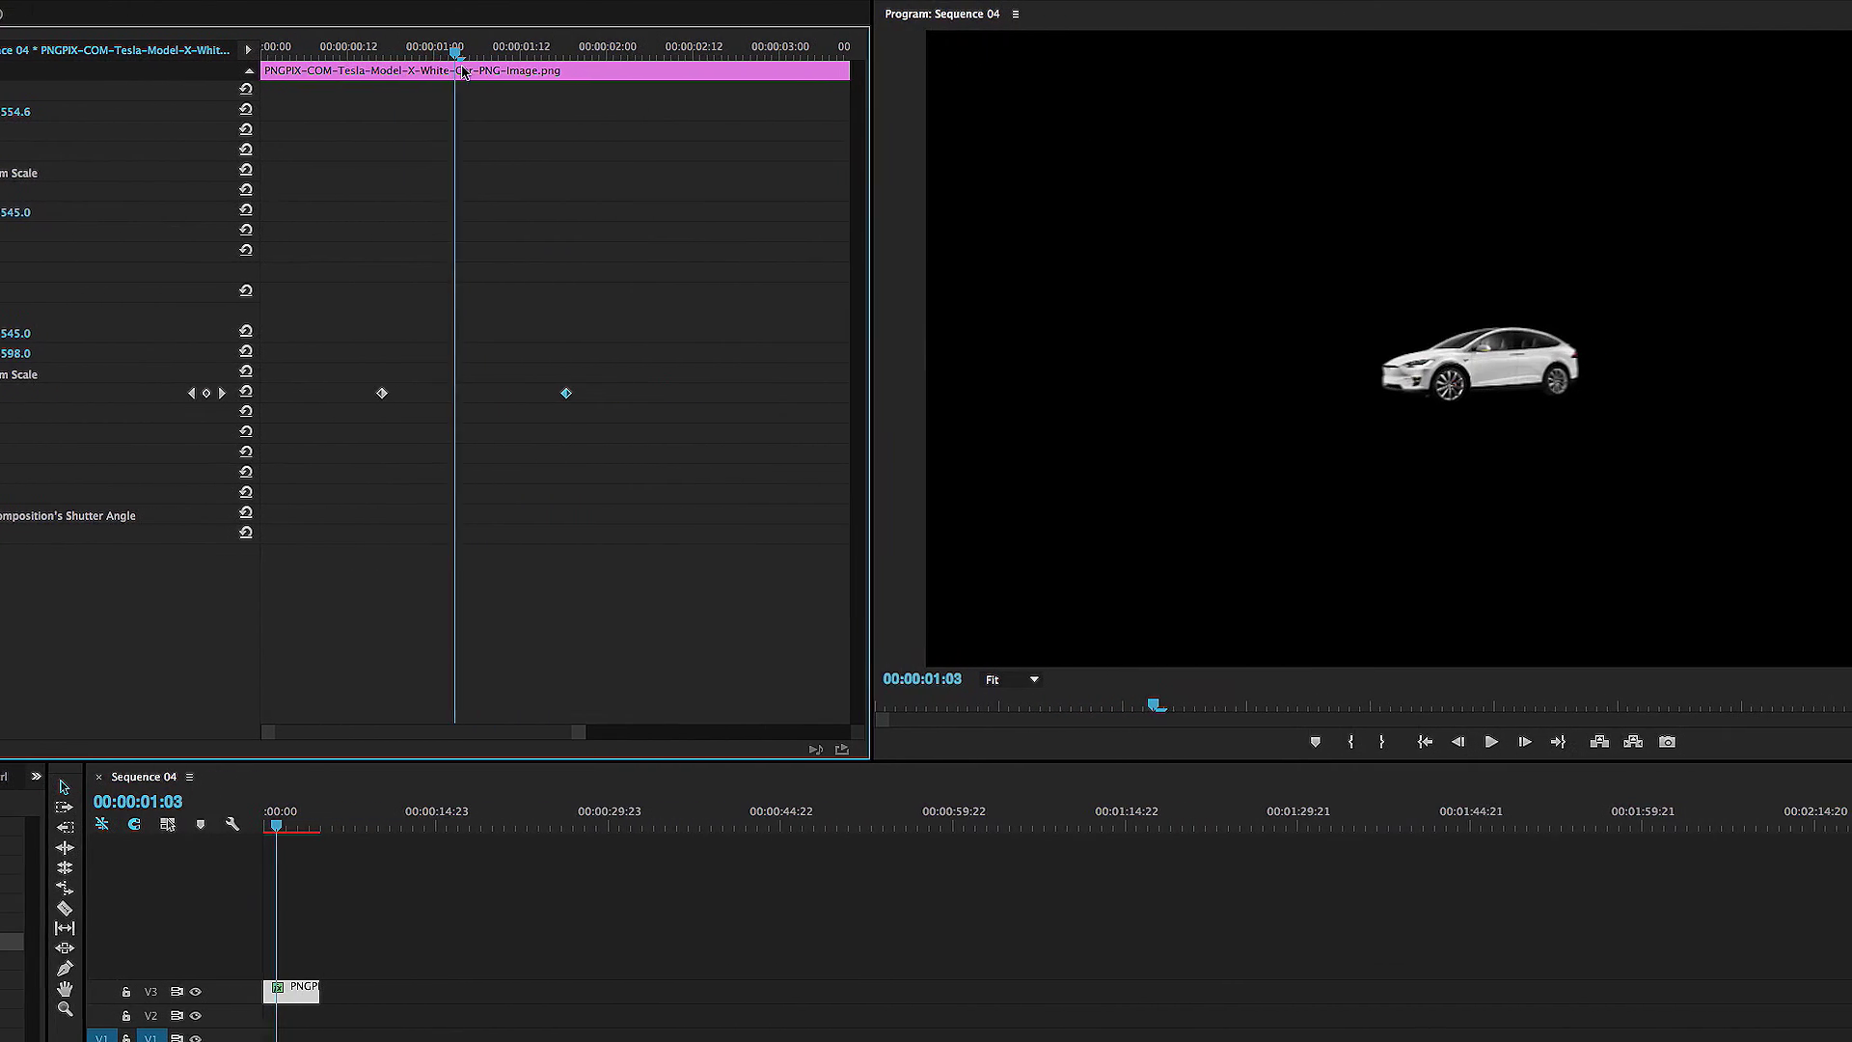
# Preview the scale-up animation and return to 00:00:01:03
pyautogui.moveTo(463, 71)
pyautogui.mouseDown()
pyautogui.moveTo(557, 70)
pyautogui.moveTo(376, 71)
pyautogui.moveTo(458, 85)
pyautogui.mouseUp()
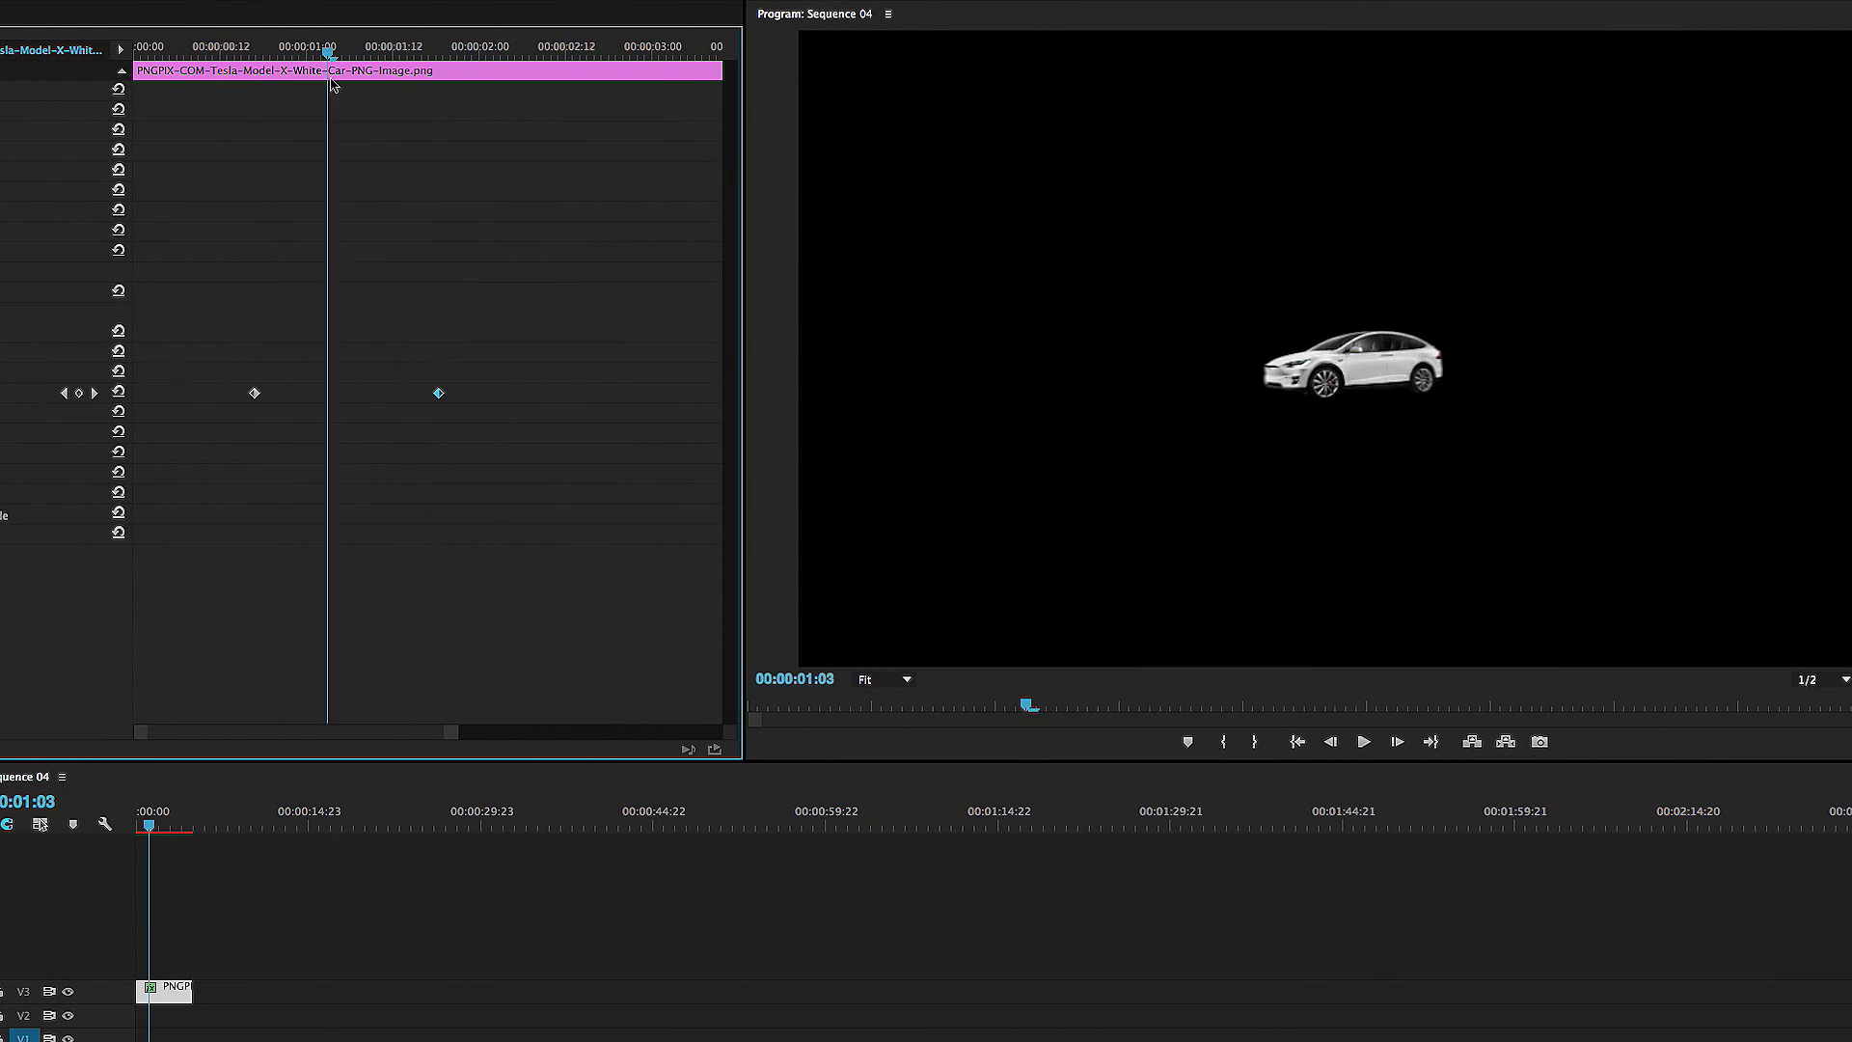
pyautogui.press('l')
pyautogui.press('j')
pyautogui.press('l')
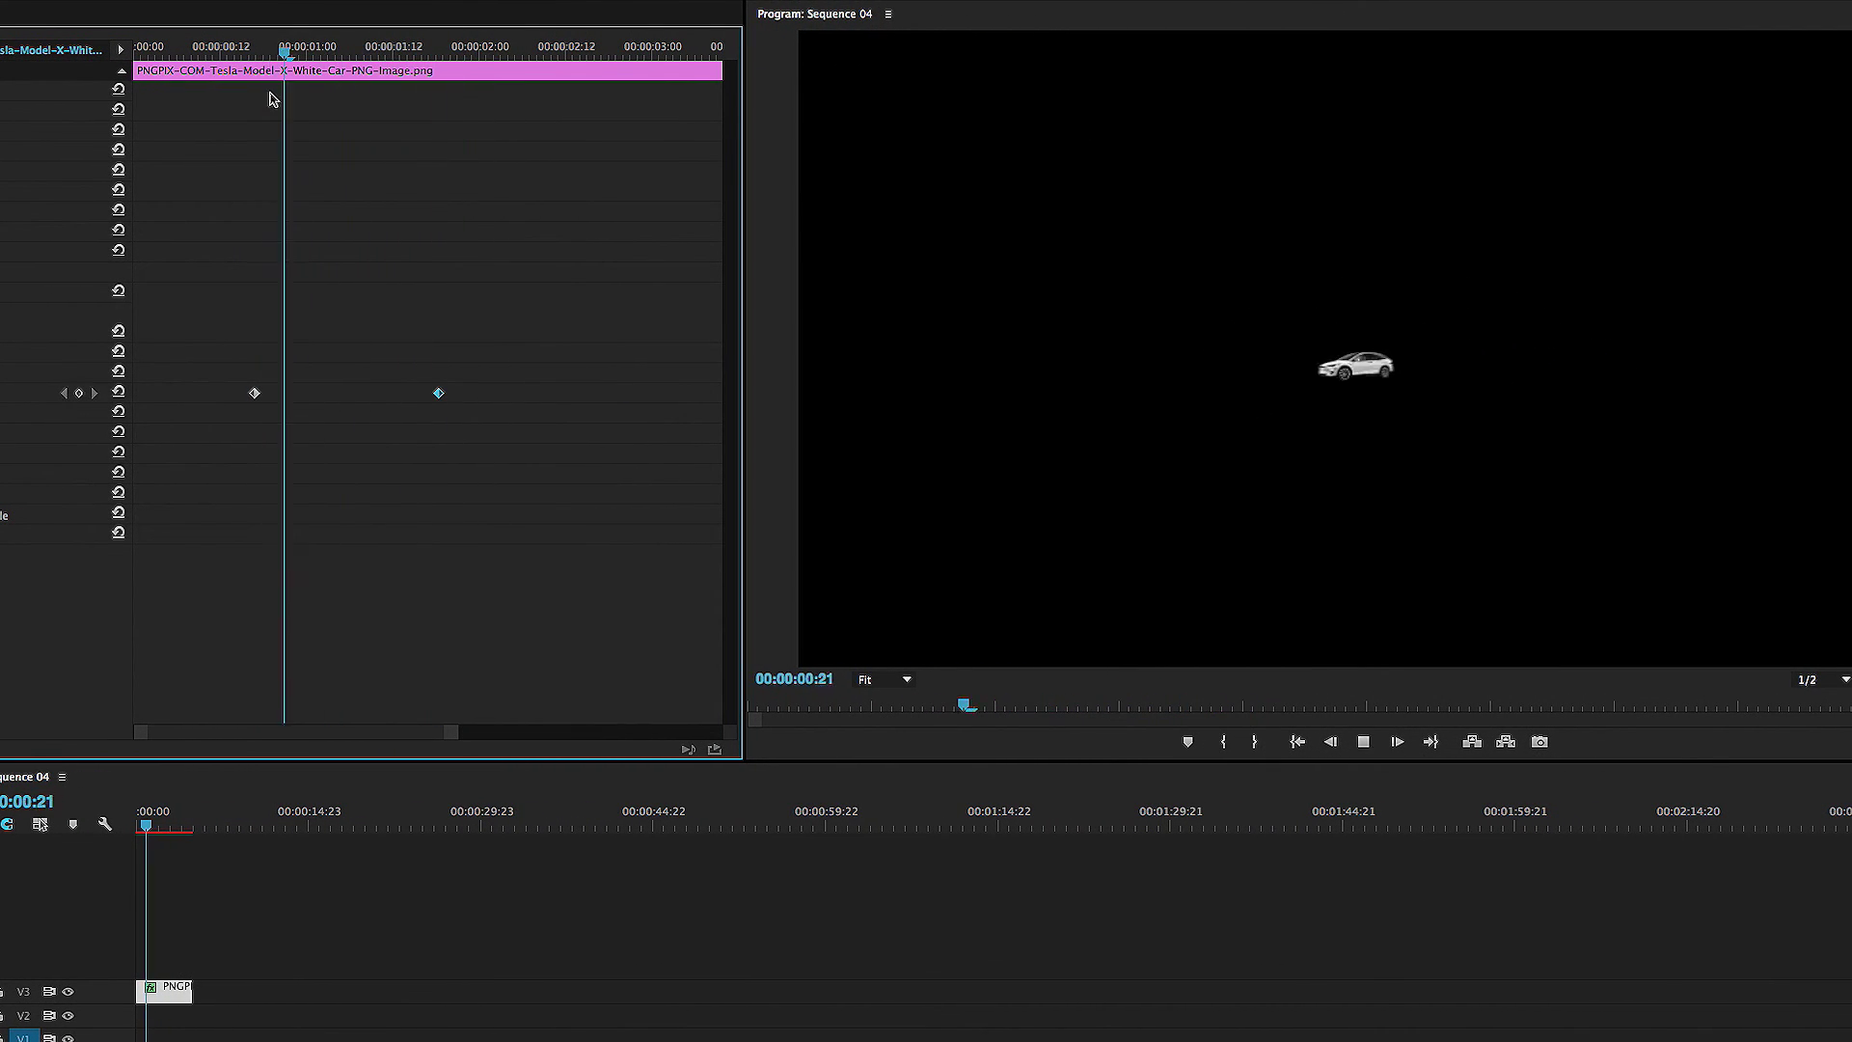
pyautogui.press('k')
pyautogui.click(327, 51)
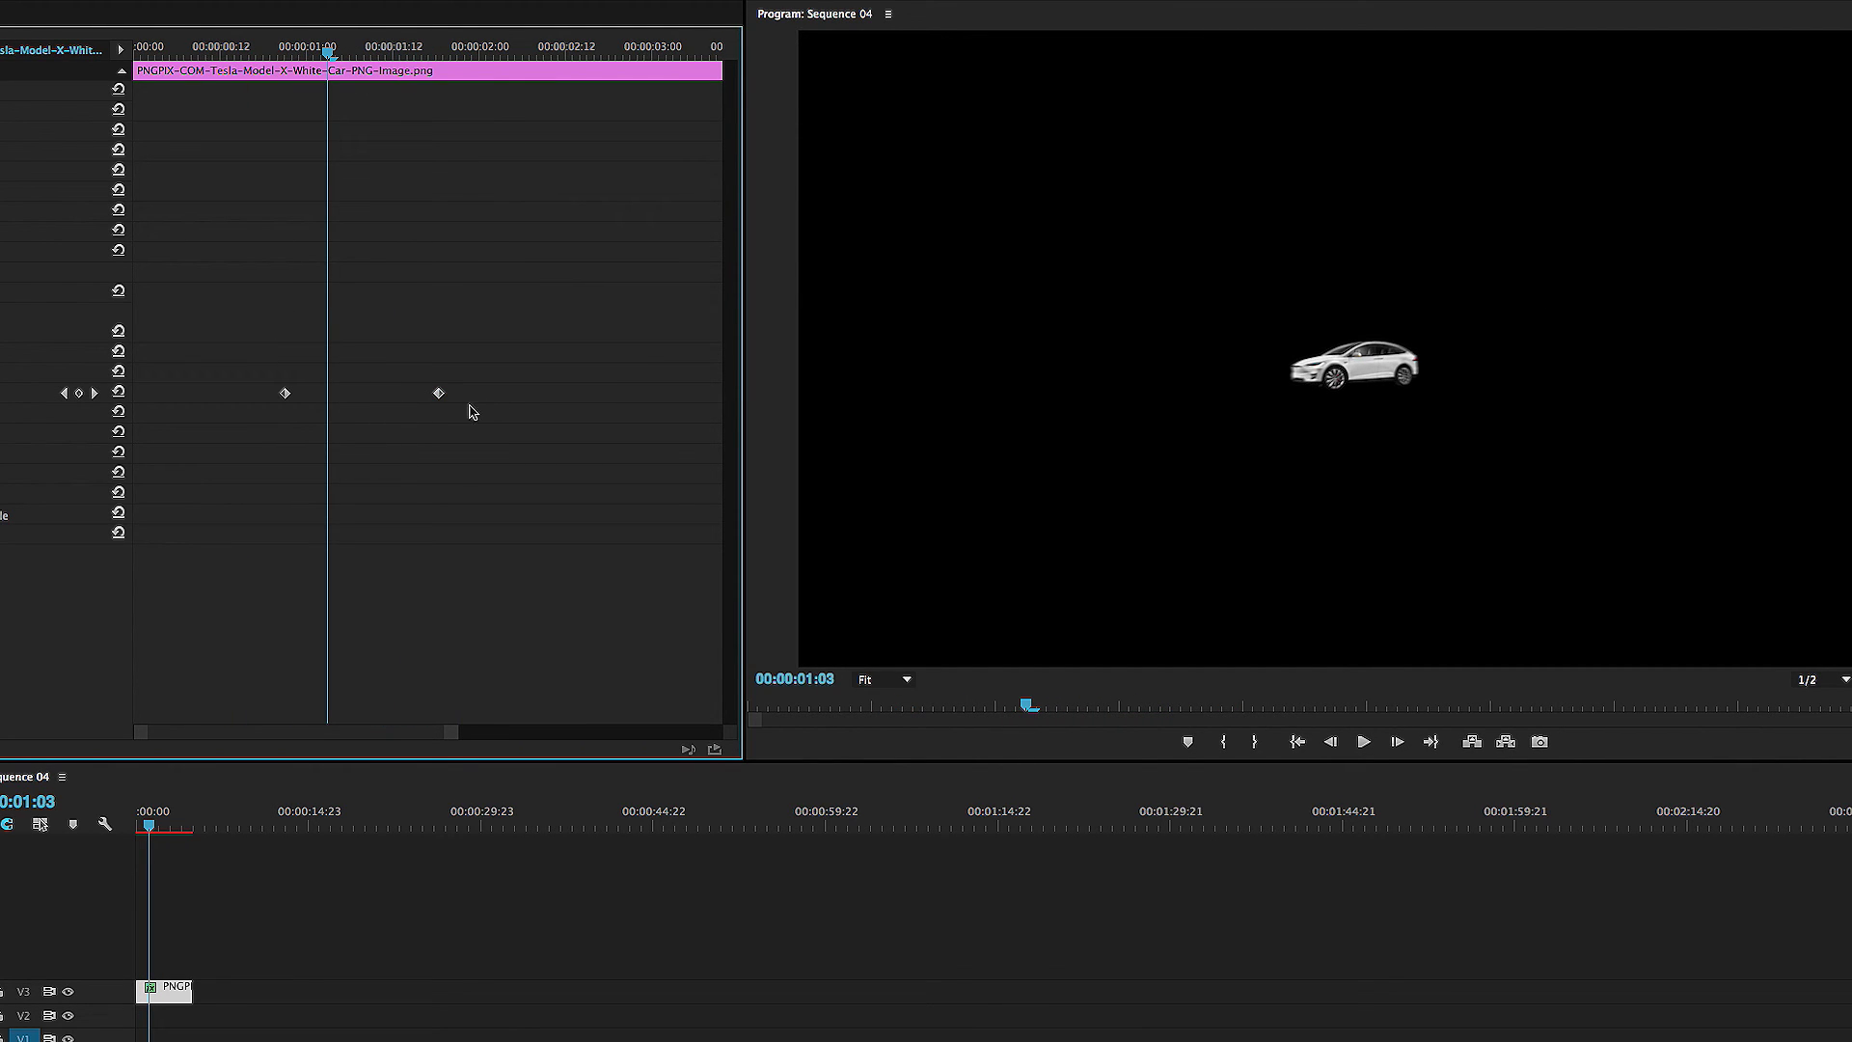
# Drag the Scale 0 keyframe later to around 00:00:01:09 and replay the quicker grow-in
pyautogui.moveTo(285, 395); pyautogui.dragTo(376, 395)
pyautogui.press('l')
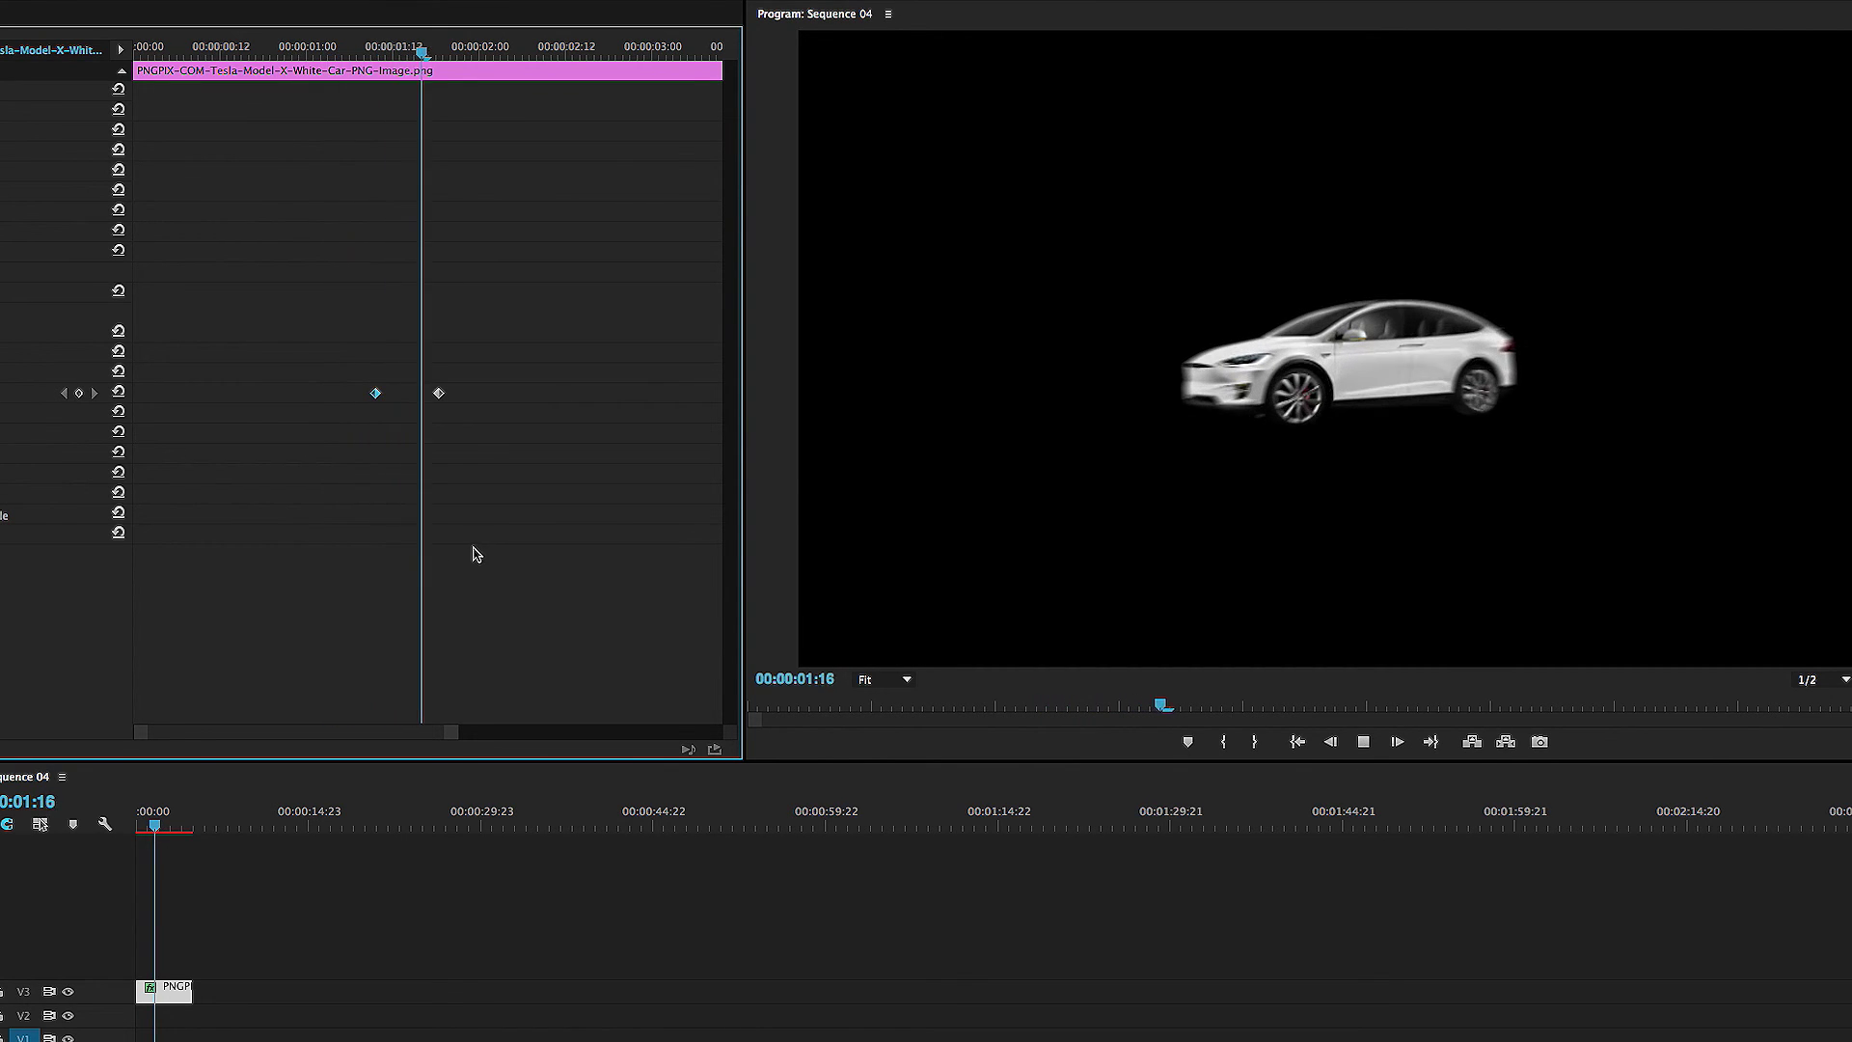
pyautogui.press('k')
pyautogui.click(365, 50)
pyautogui.press('l')
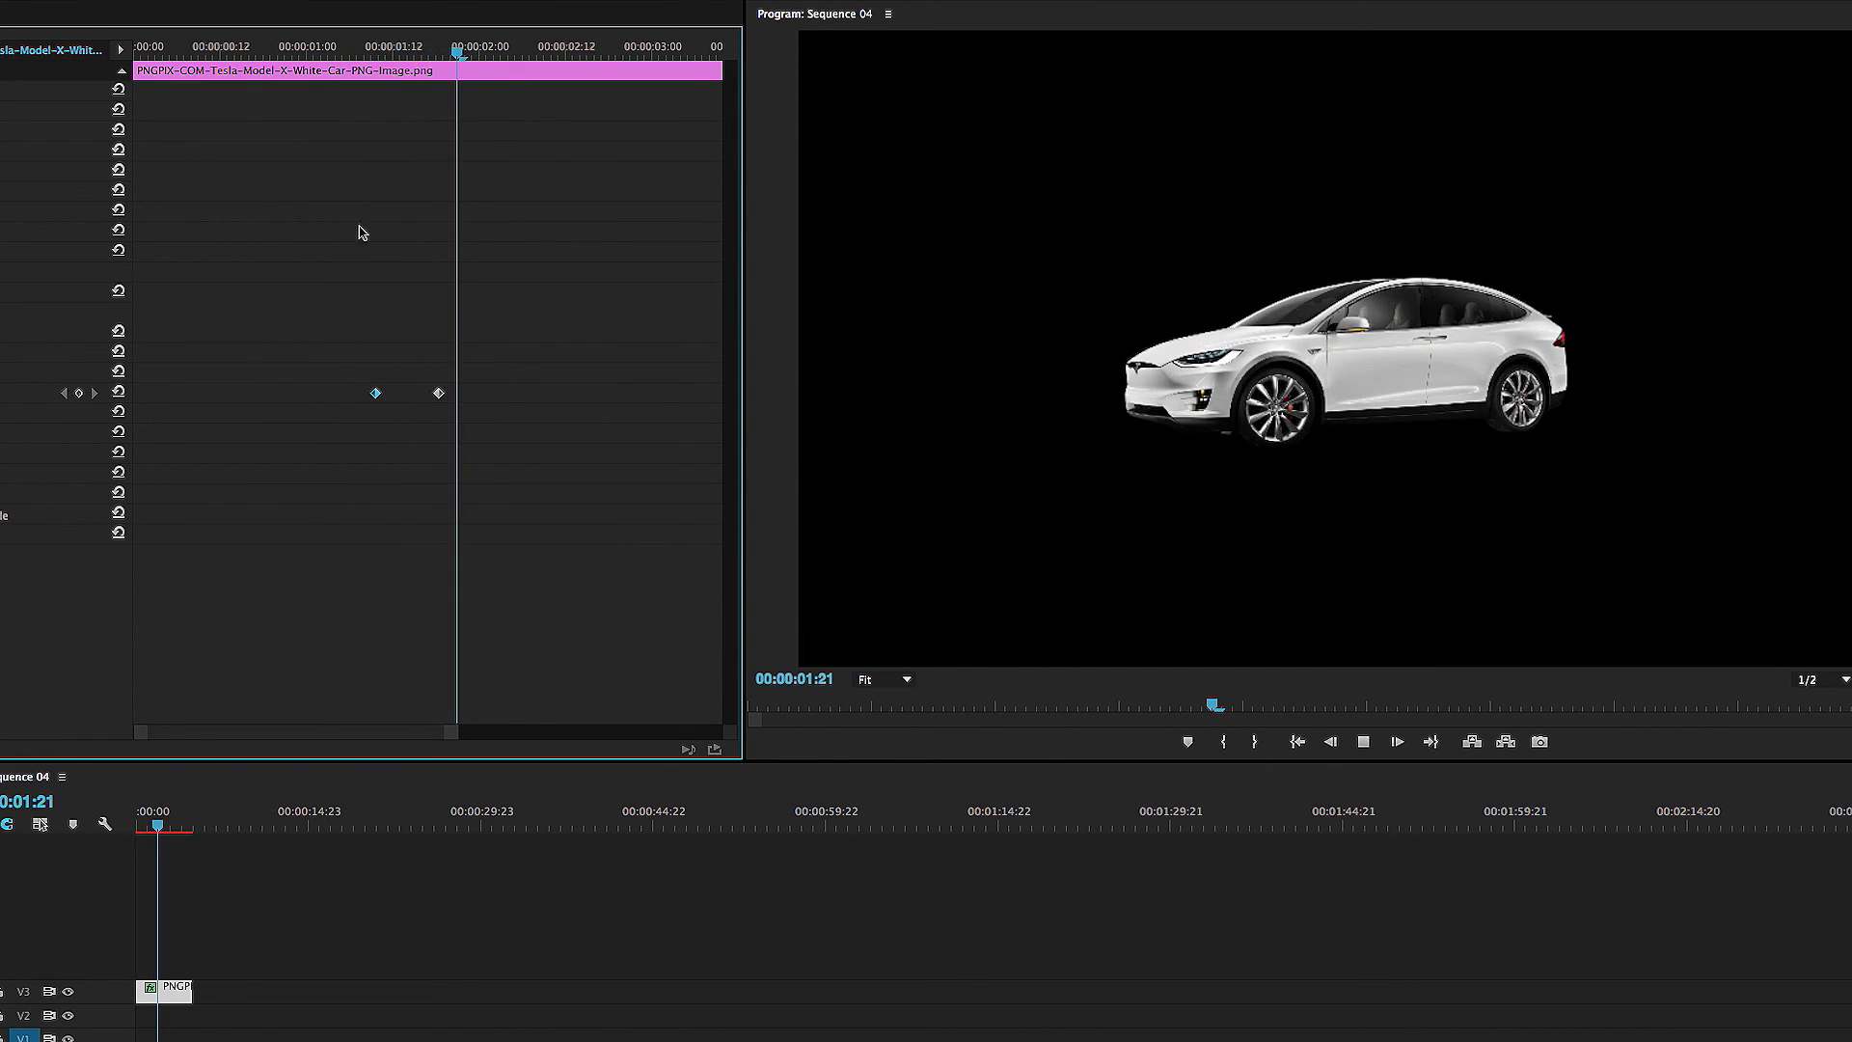
pyautogui.press('k')
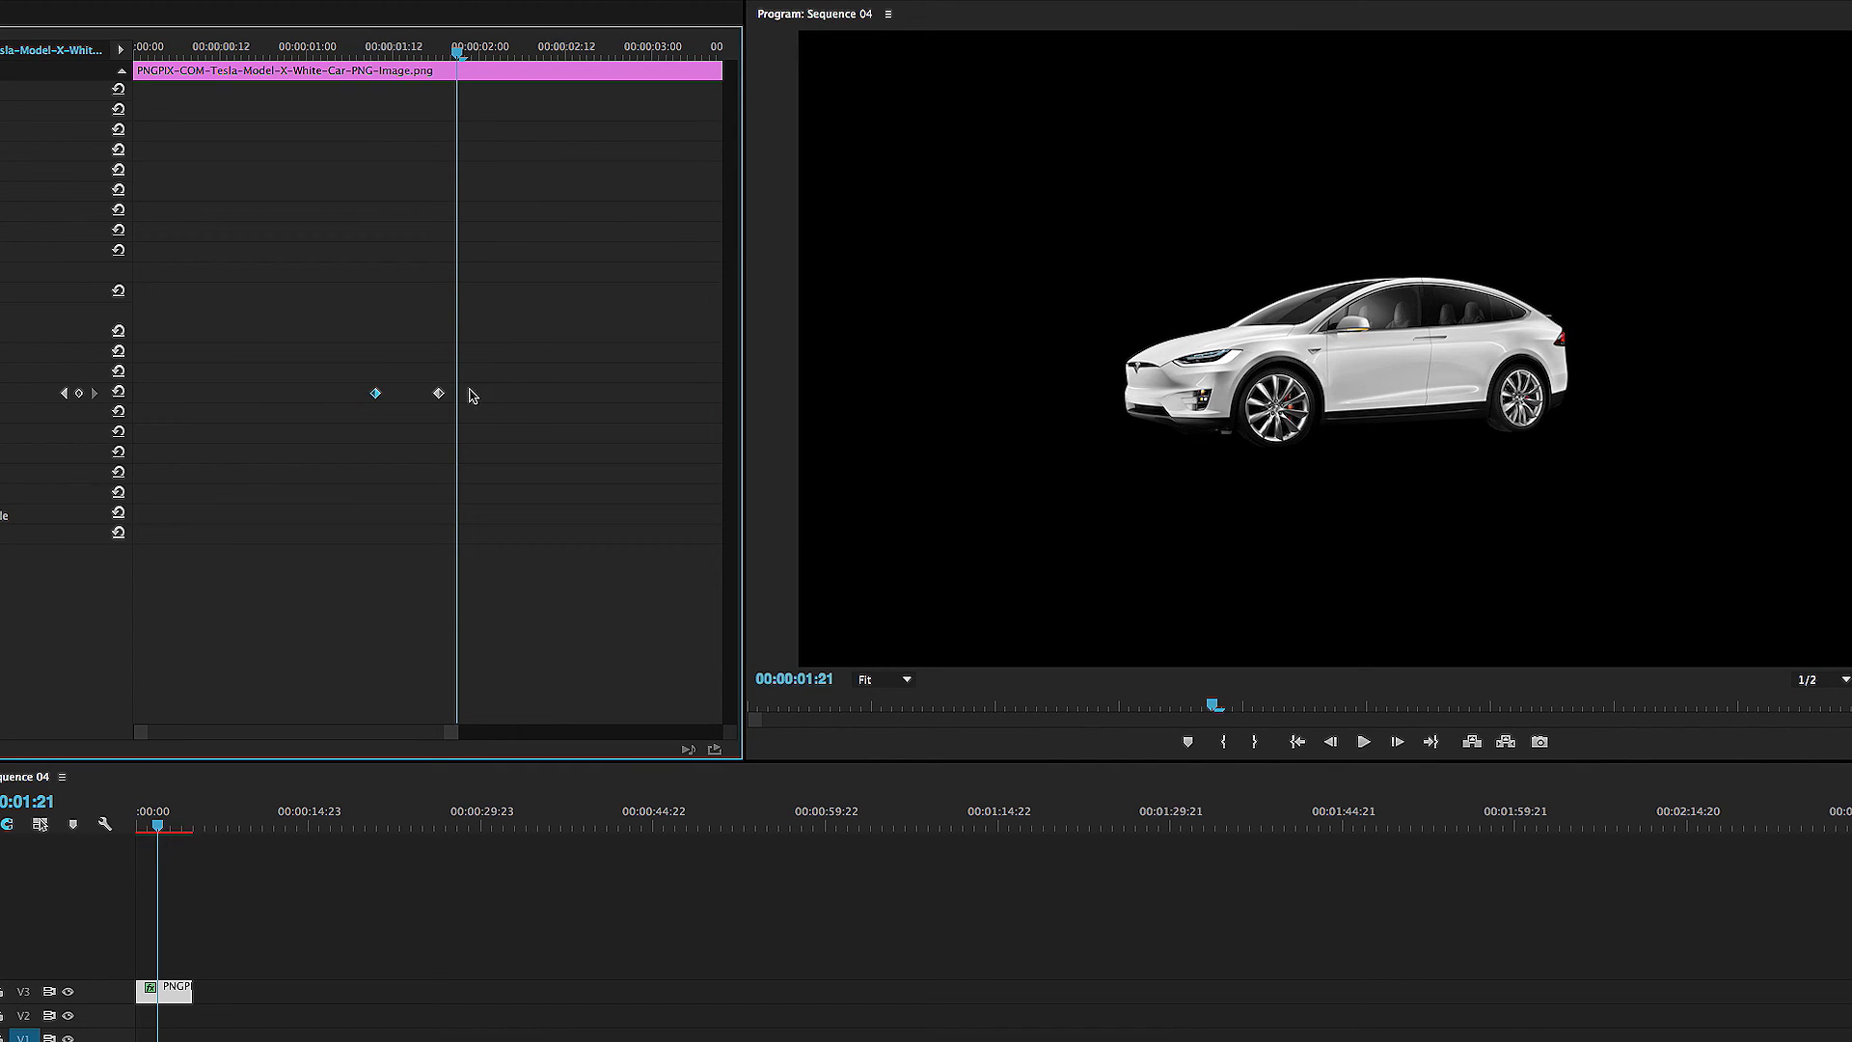
# Make the zero-scale keyframe Ease Out
pyautogui.rightClick(377, 396)
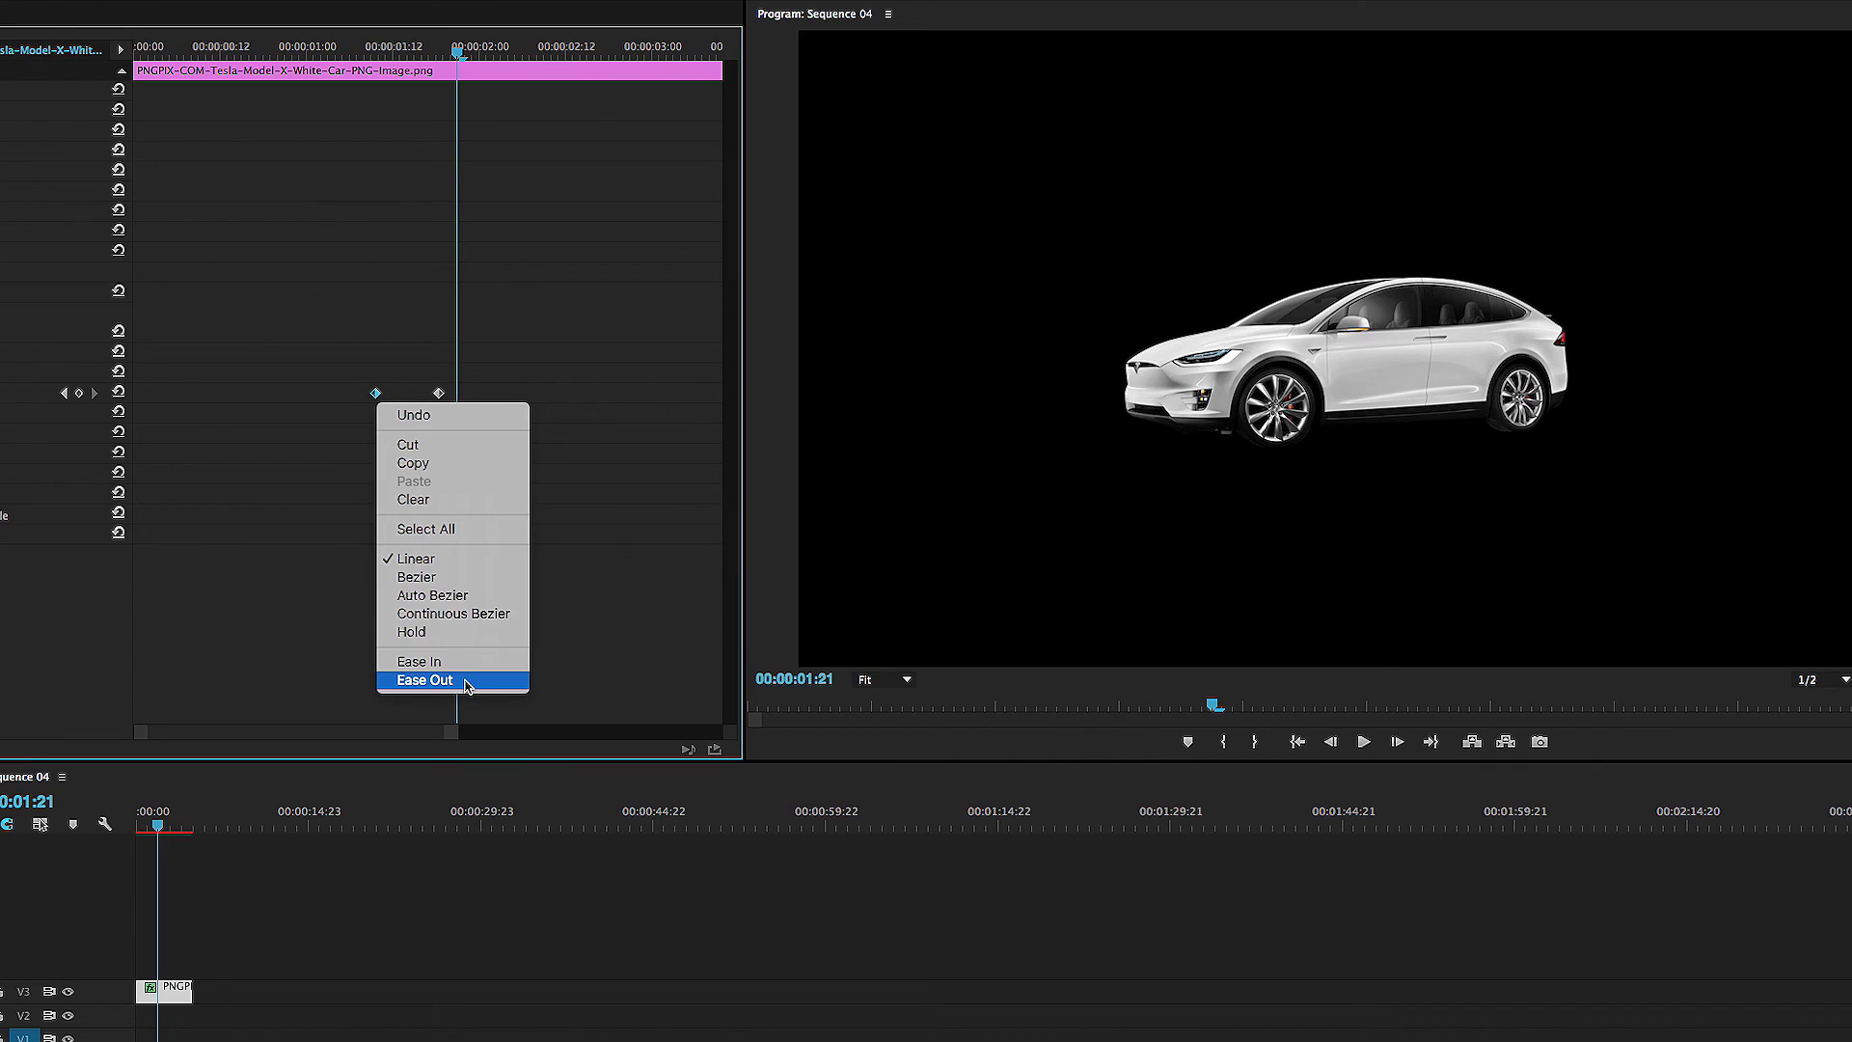
pyautogui.click(334, 444)
pyautogui.rightClick(377, 395)
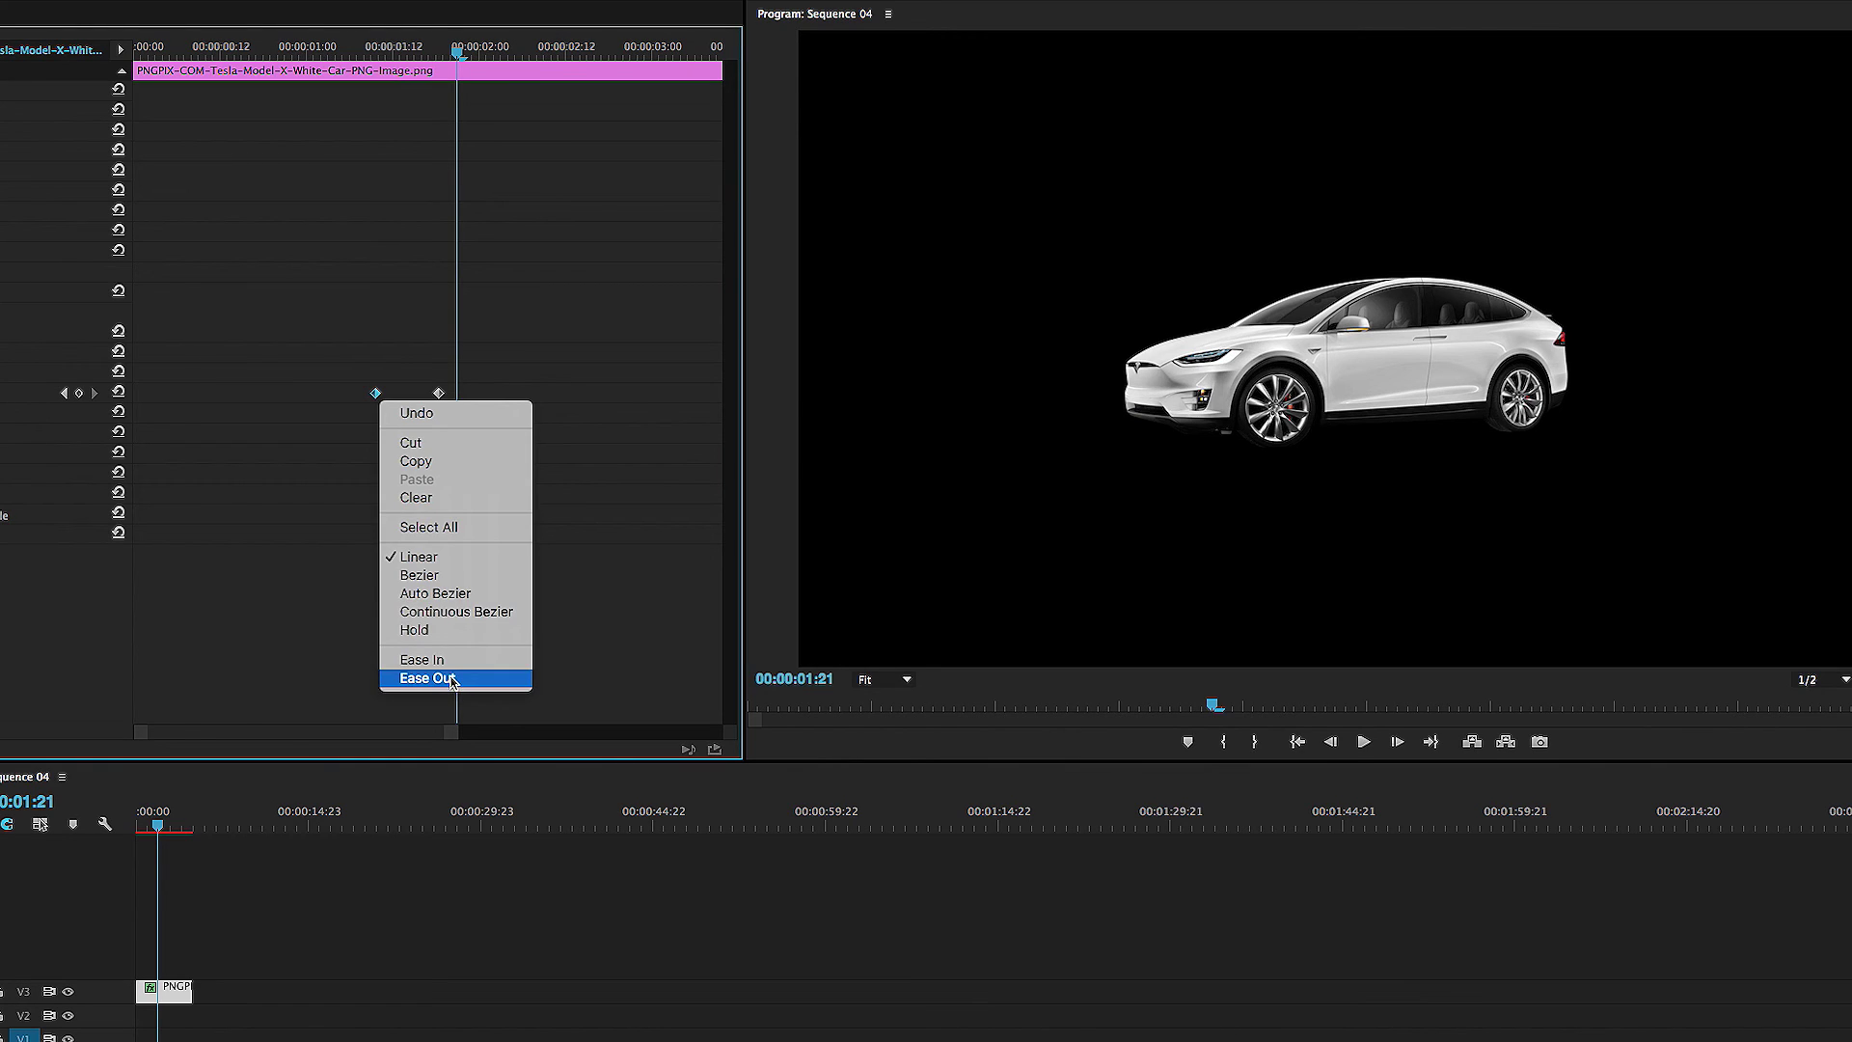
pyautogui.click(451, 678)
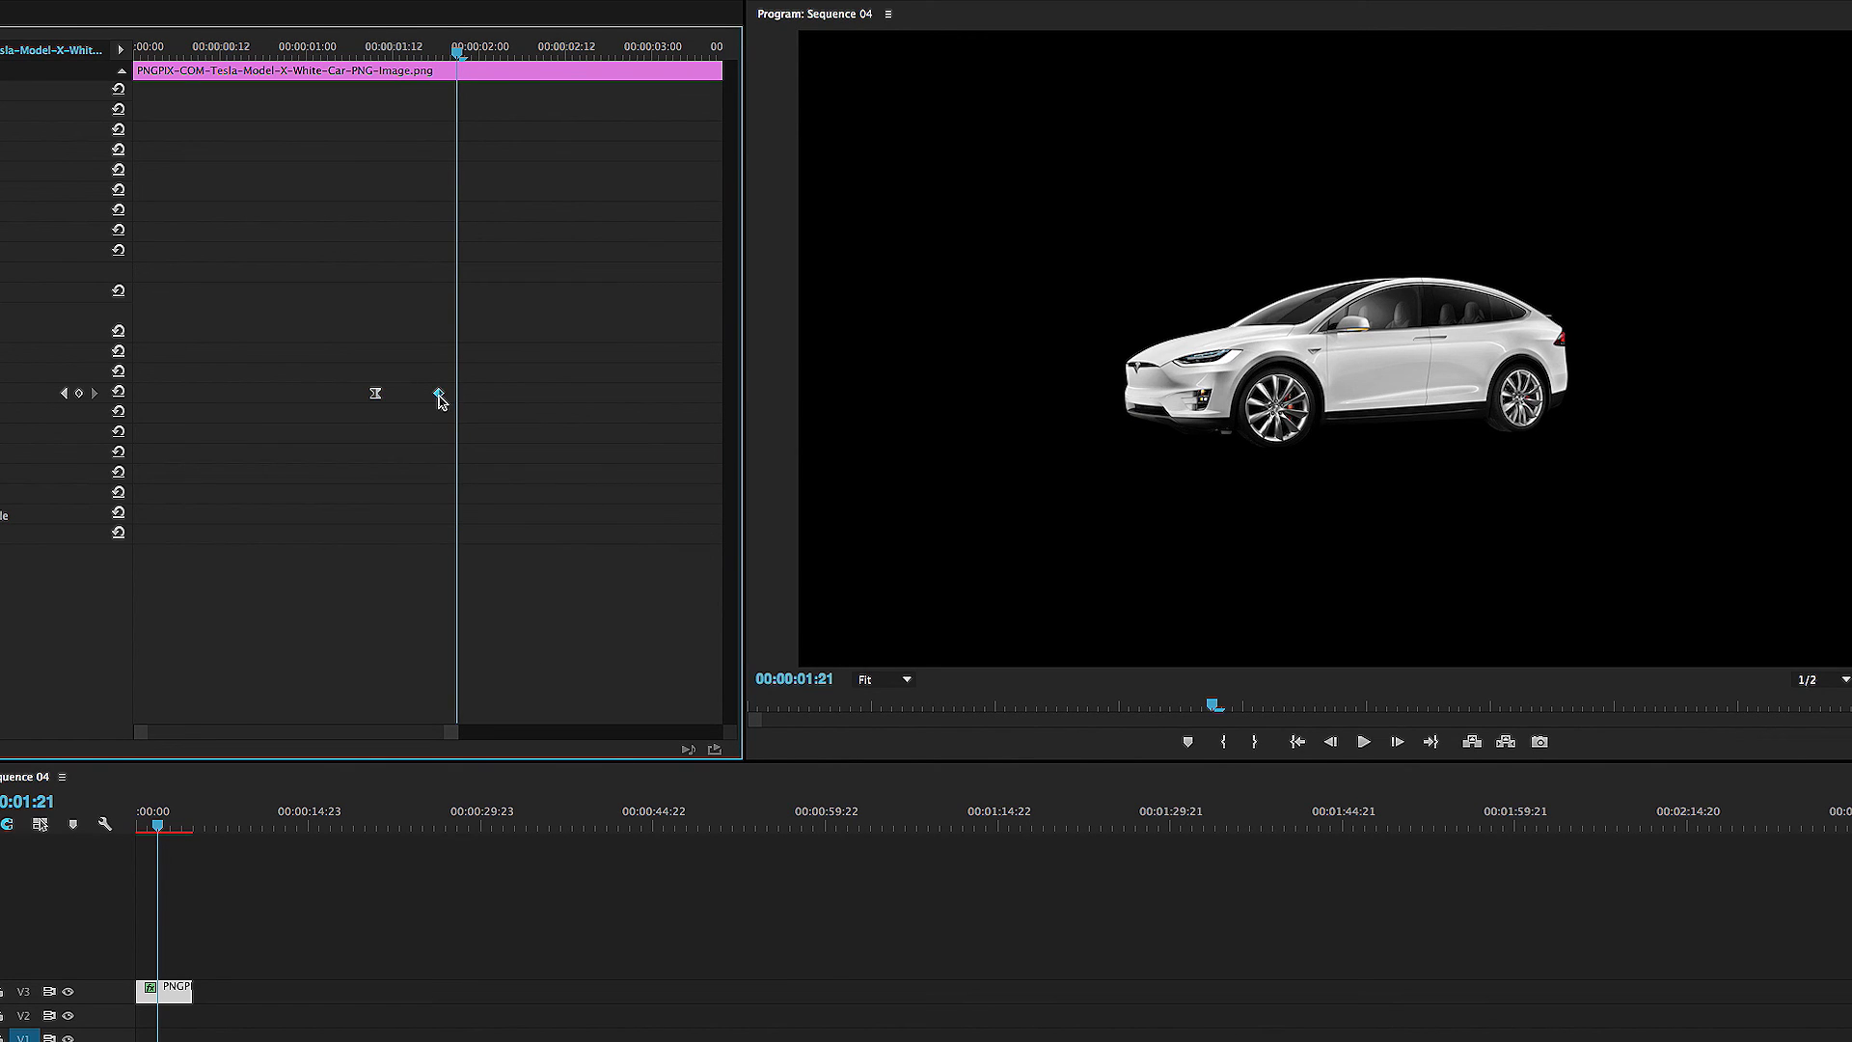
# Make the full-size Scale keyframe Ease In
pyautogui.rightClick(439, 396)
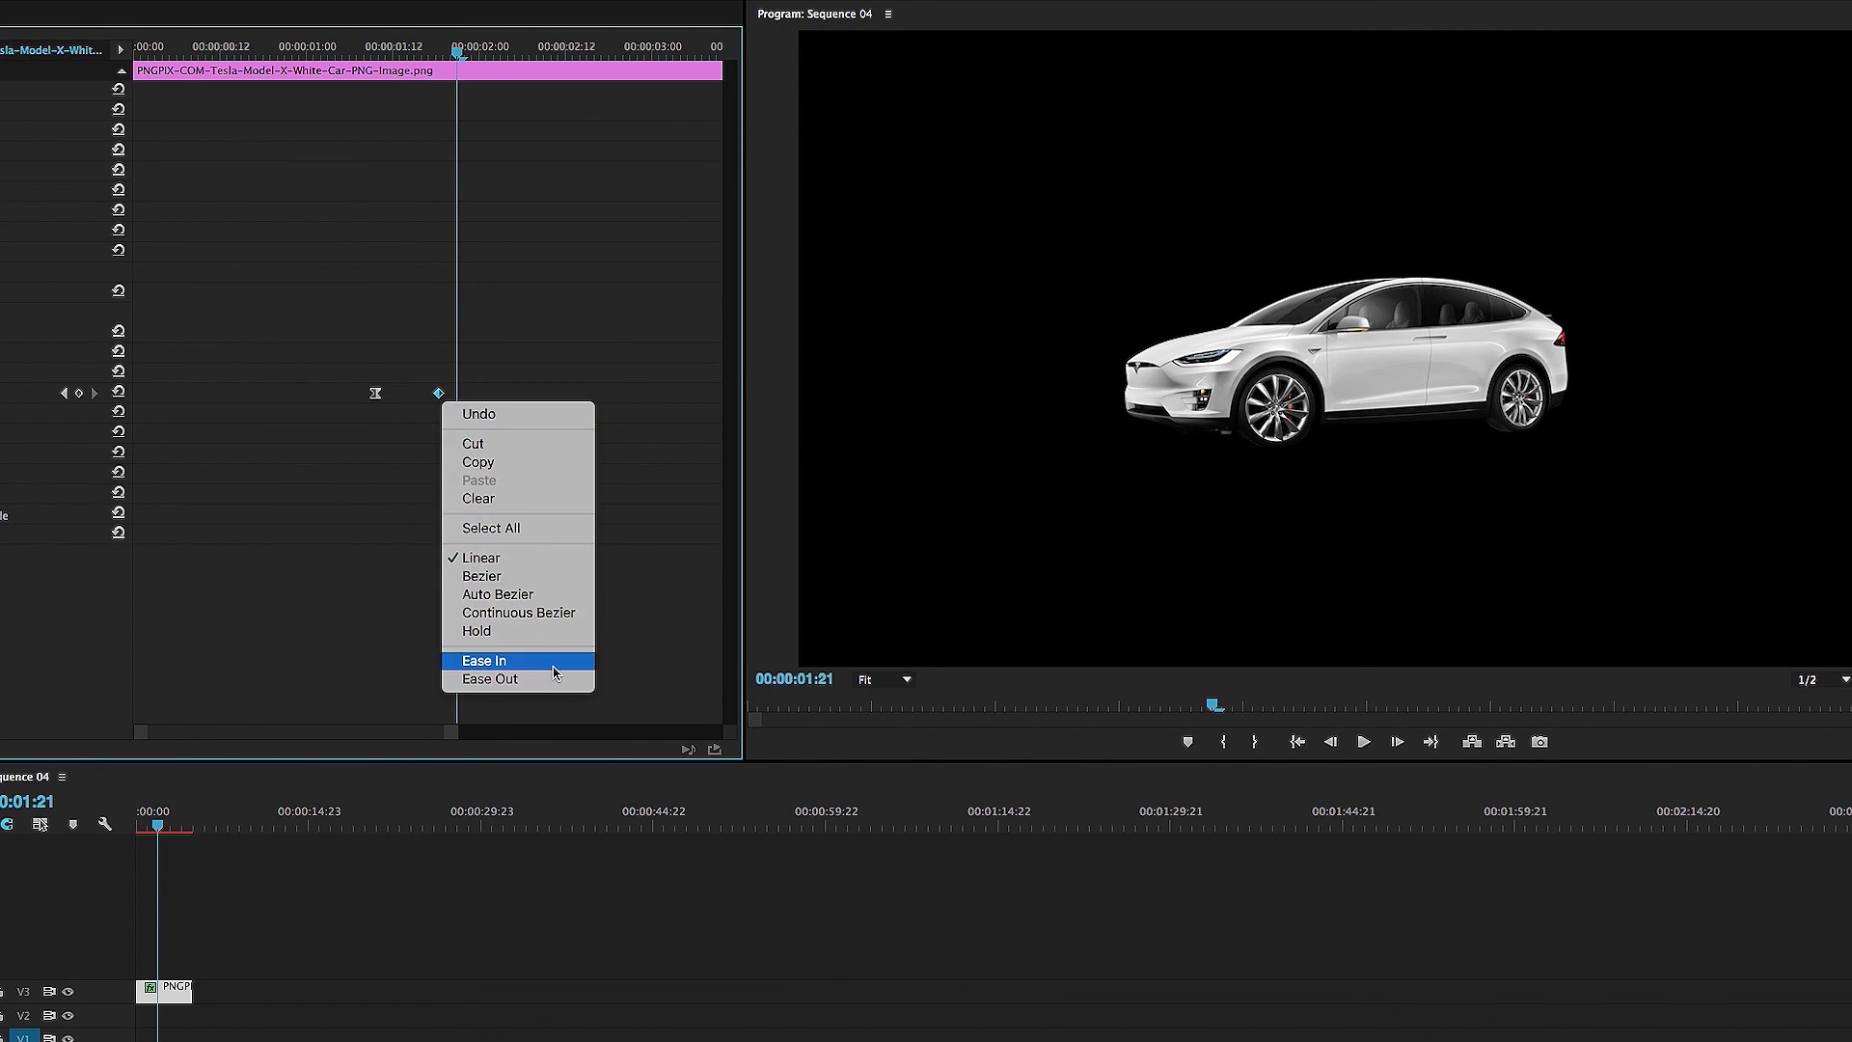
pyautogui.click(463, 658)
pyautogui.click(332, 56)
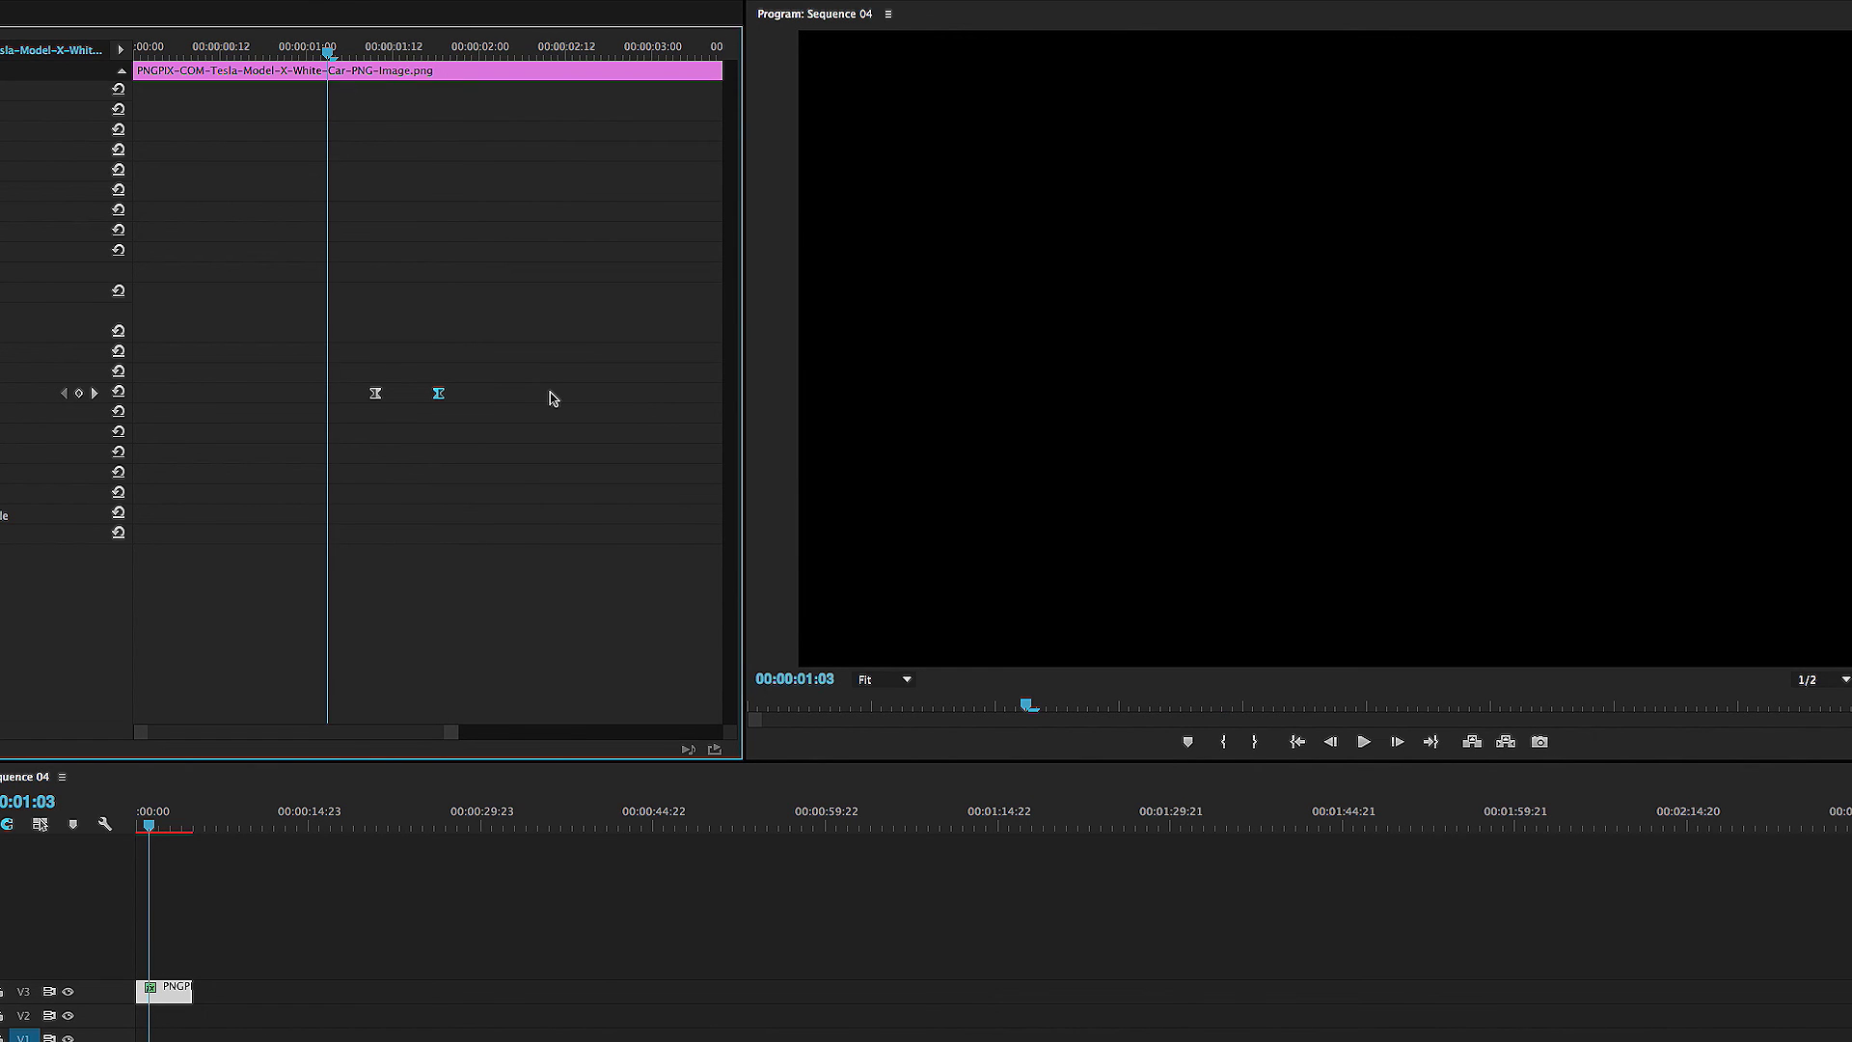
pyautogui.press('space')
pyautogui.press('space')
pyautogui.click(357, 55)
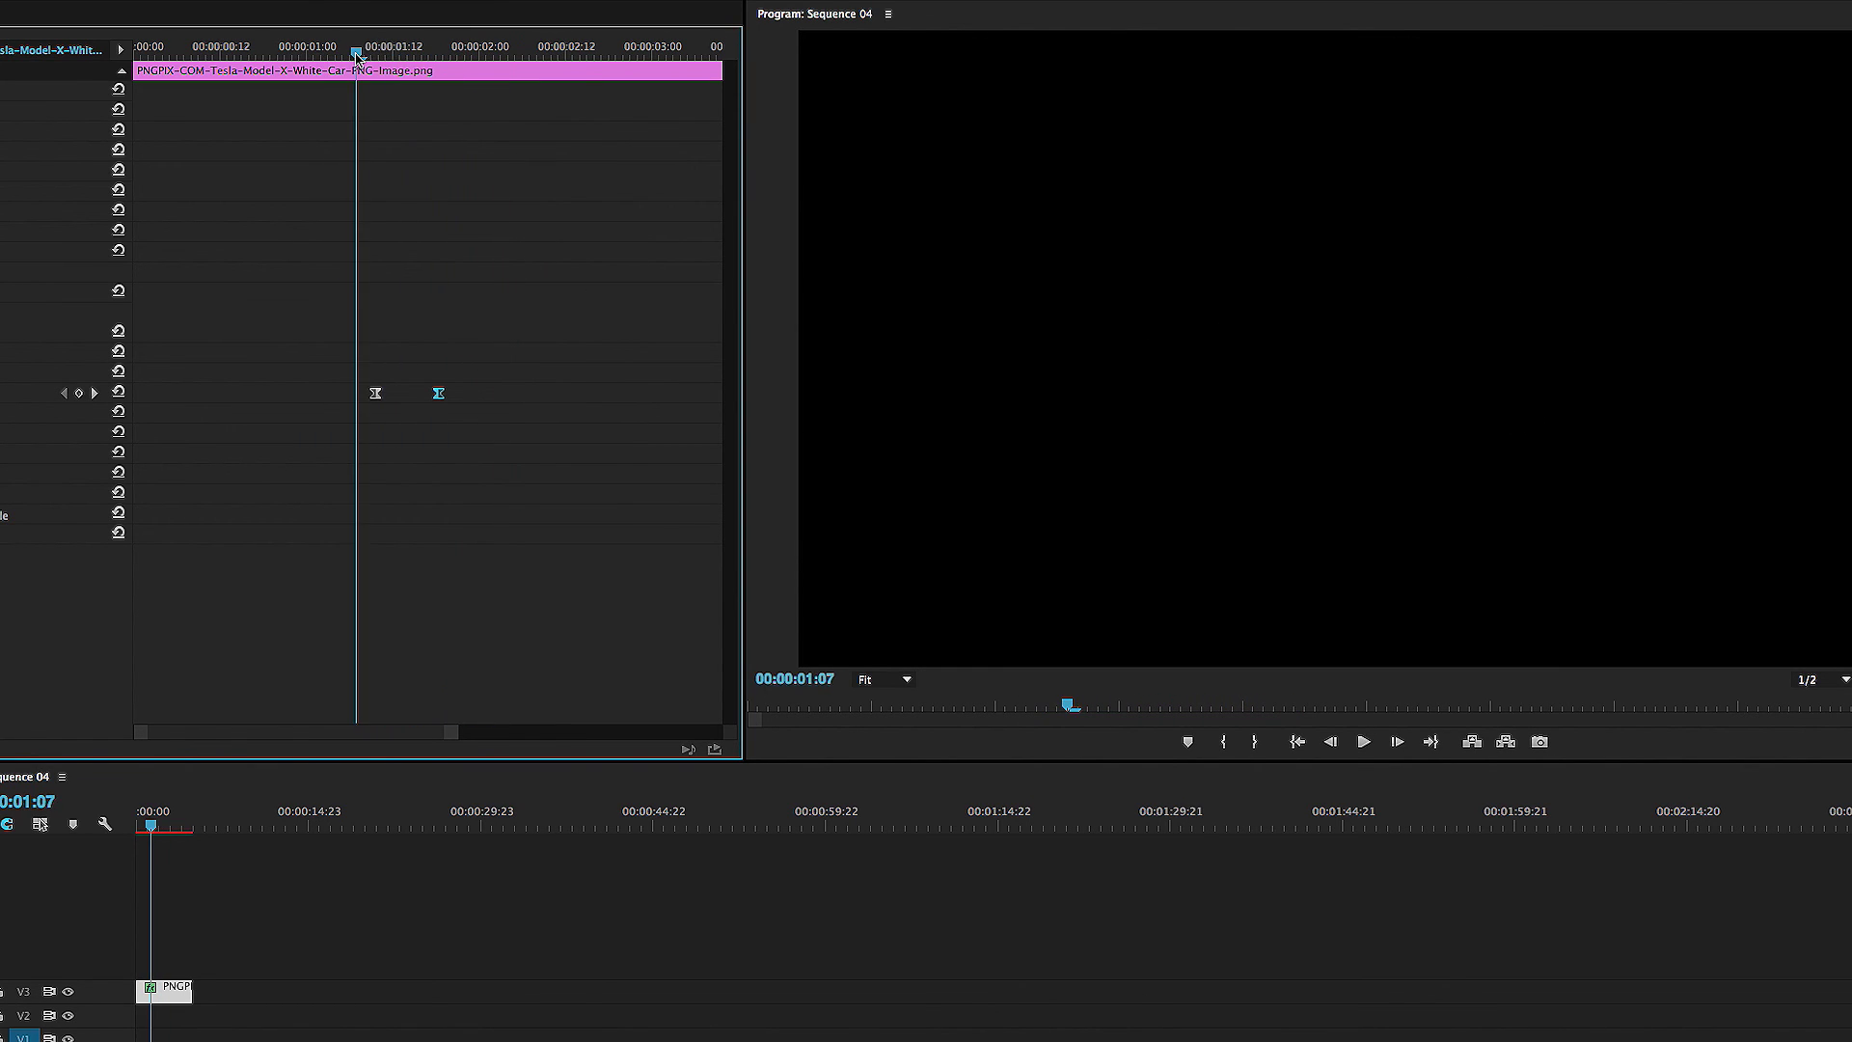
pyautogui.press('space')
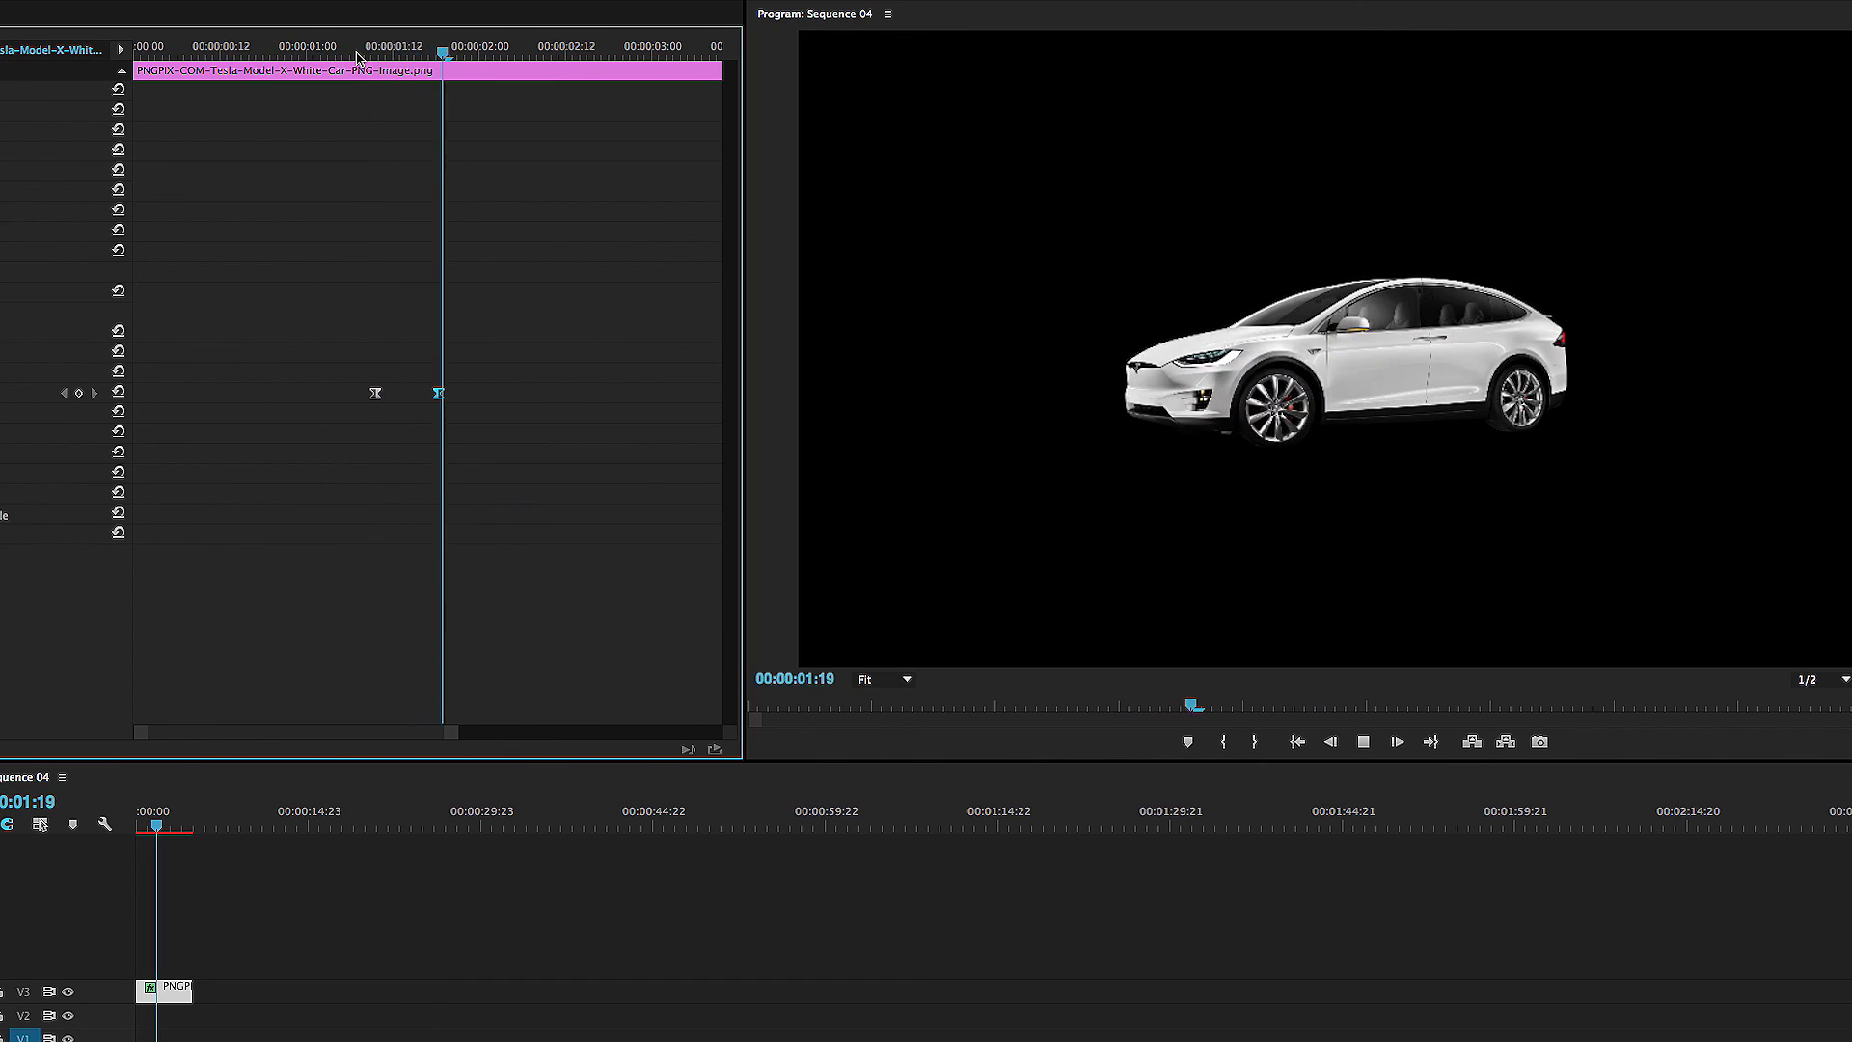
pyautogui.click(350, 50)
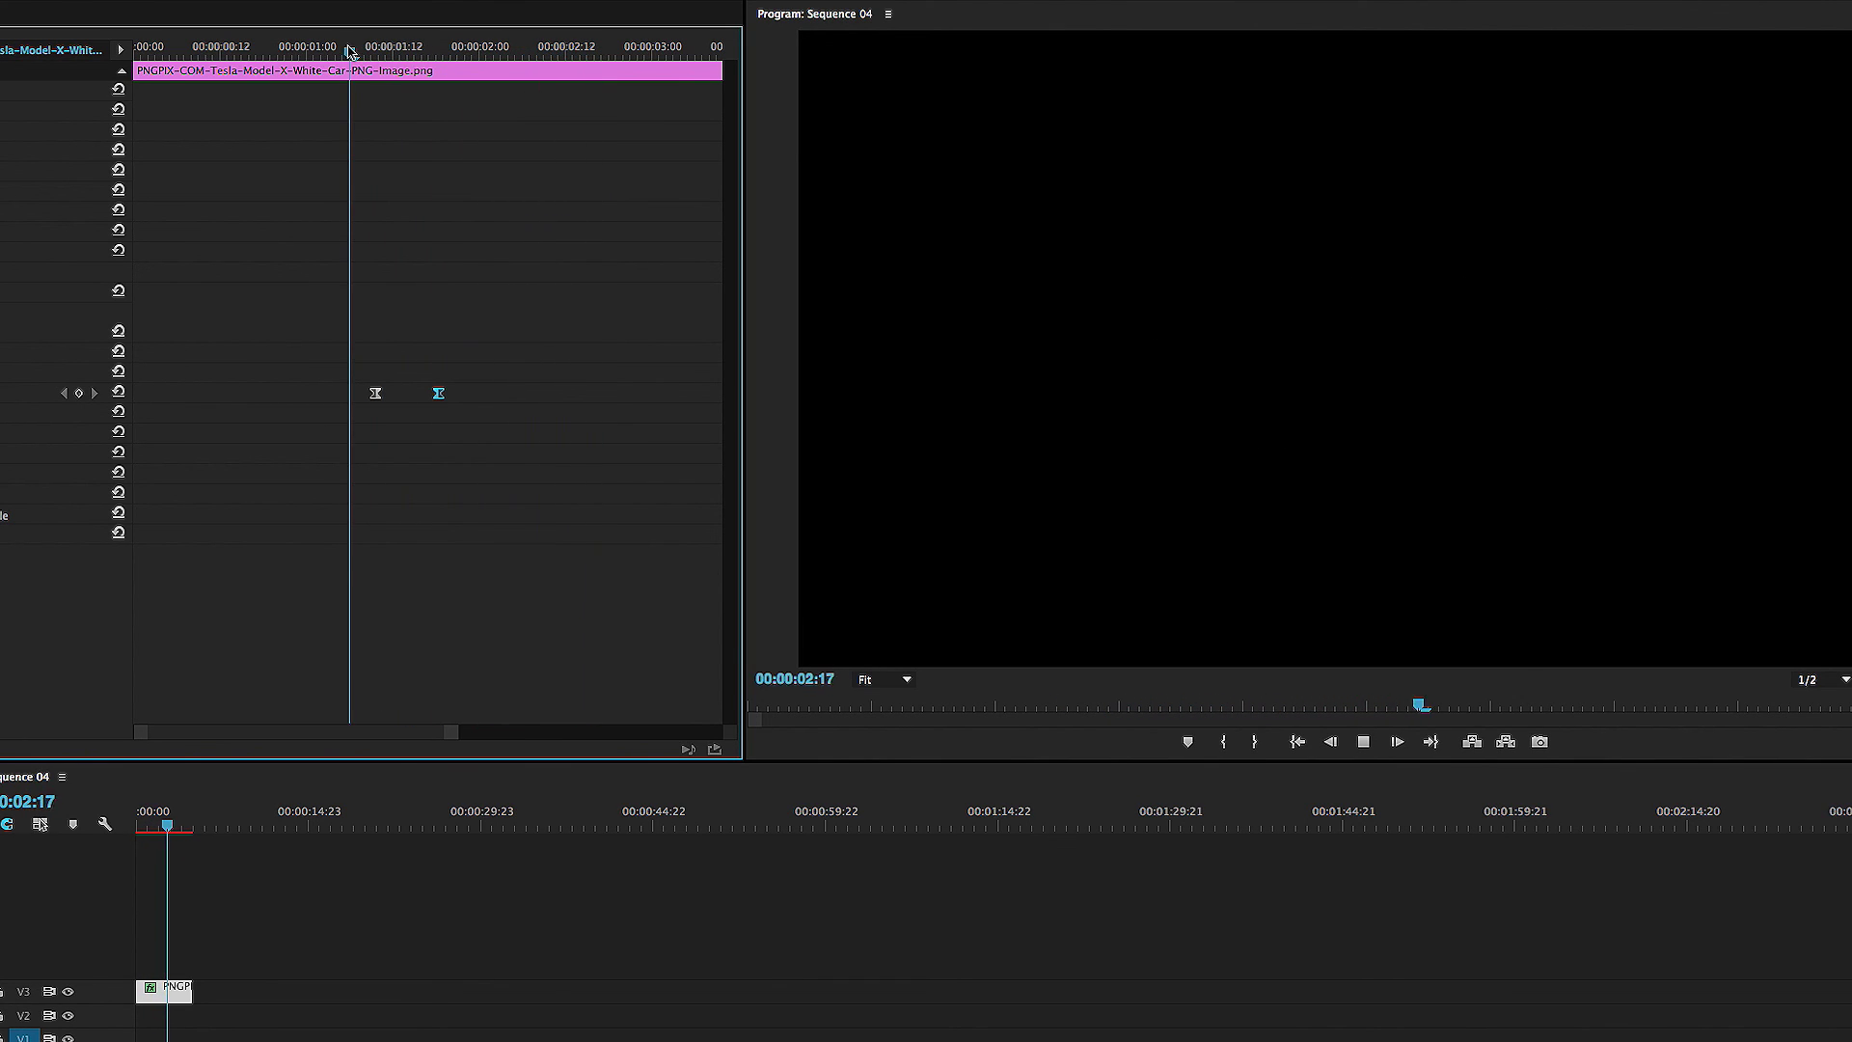
pyautogui.press('space')
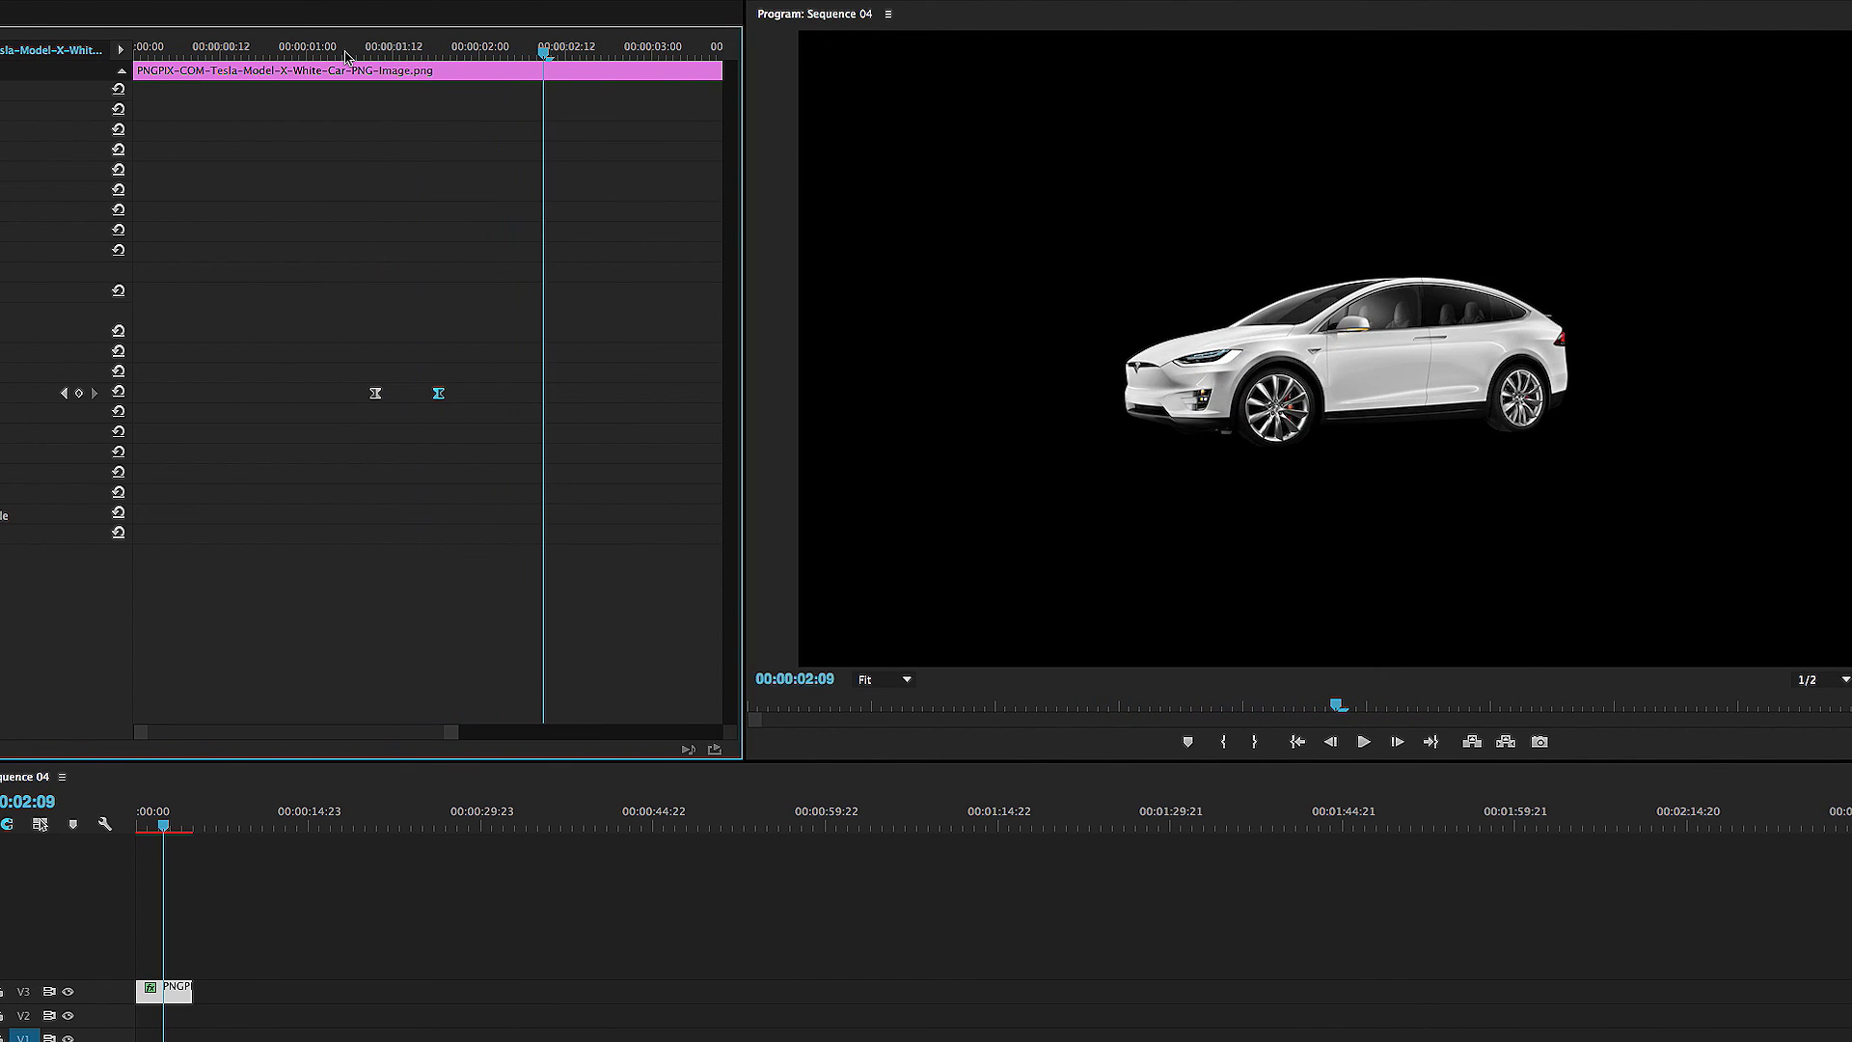
pyautogui.click(347, 53)
pyautogui.press('space')
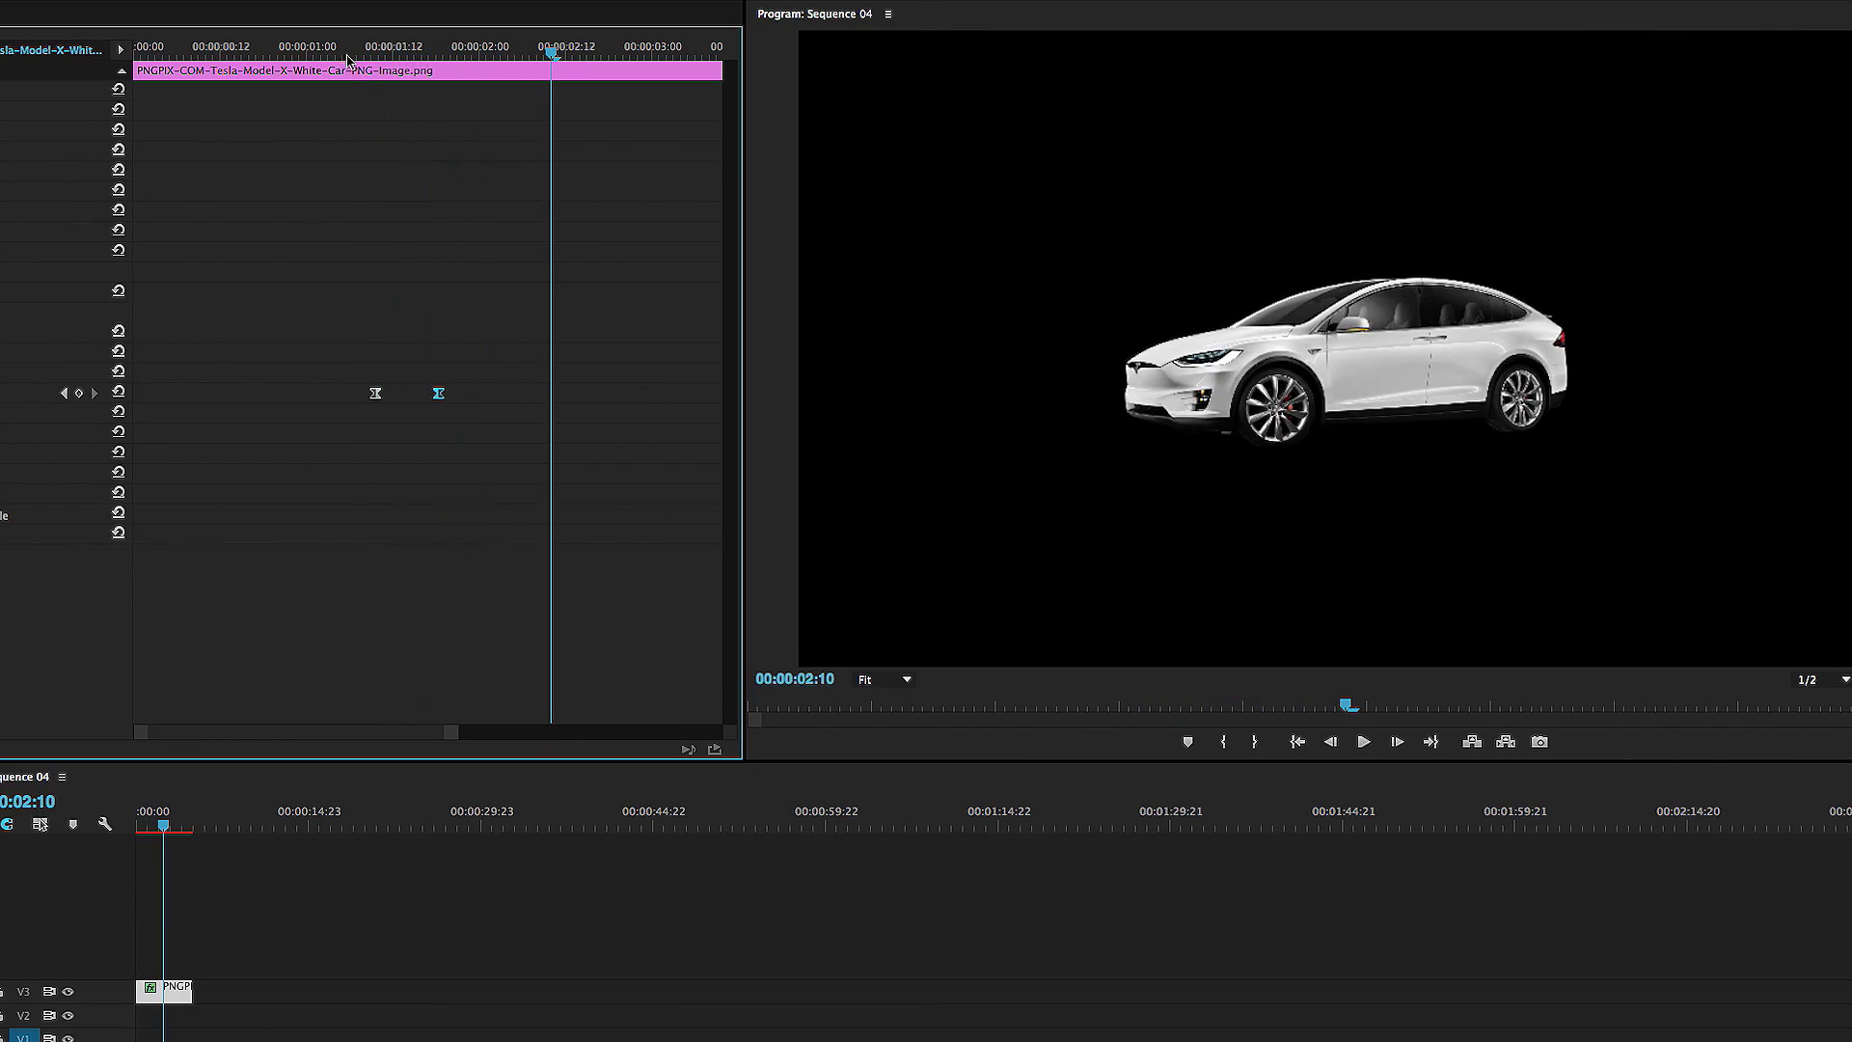